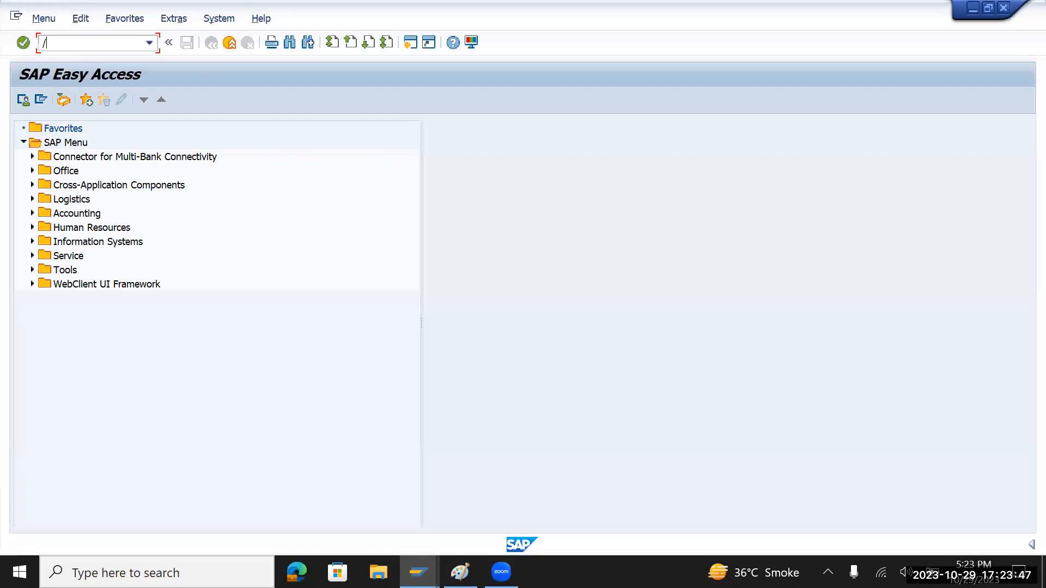
- Run transaction /nspro and display the SAP Reference IMG
{"action": "type", "text": "nspro"}
{"action": "key", "text": "Return"}
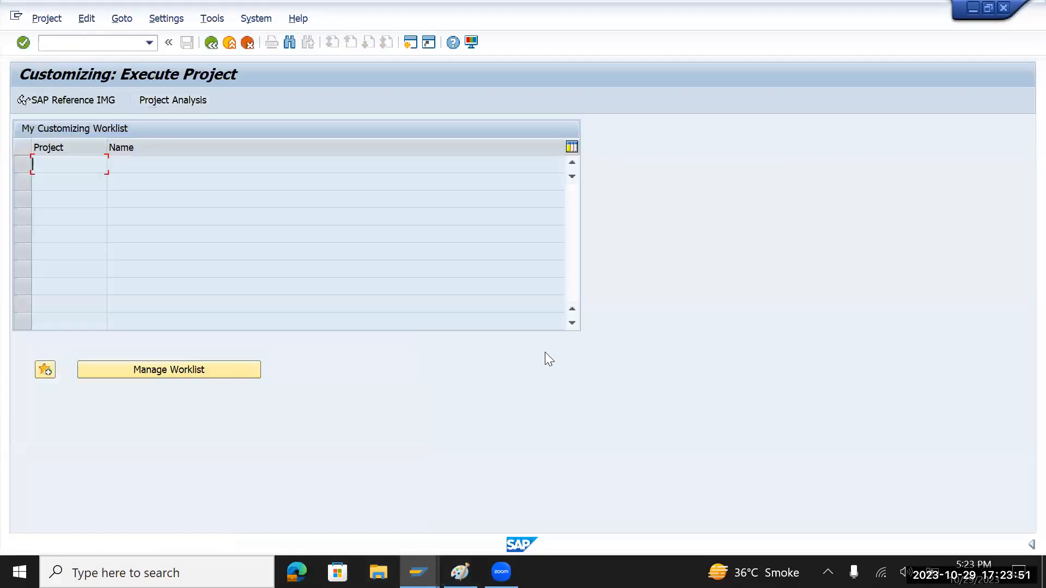
{"action": "left_click", "coordinate": [71, 103]}
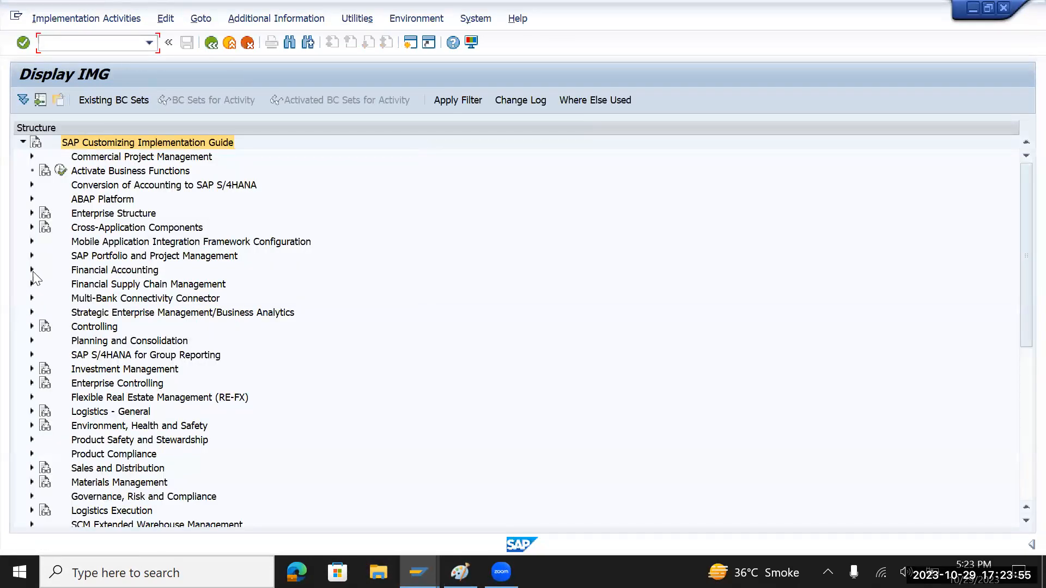
- Expand Financial Accounting down through Global Settings, Withholding Tax and Extended Withholding Tax to the contents of Basic Settings
{"action": "left_click", "coordinate": [32, 270]}
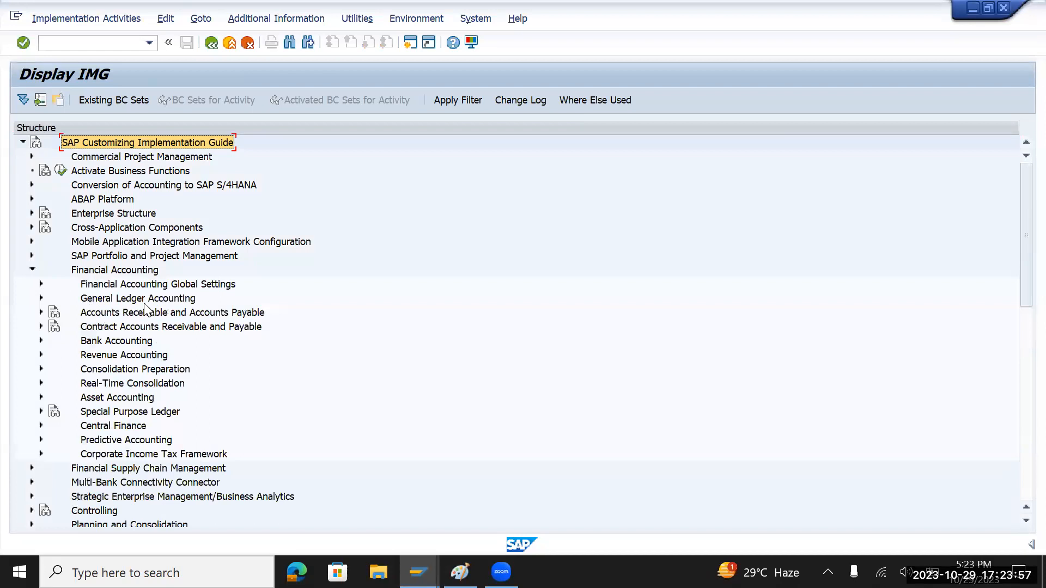
{"action": "left_click", "coordinate": [158, 288]}
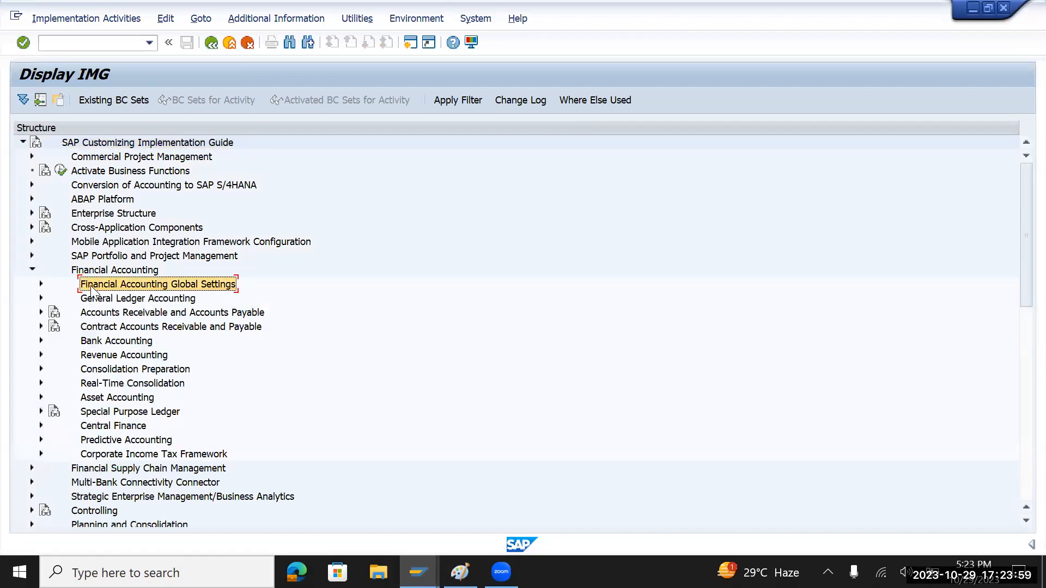
{"action": "left_click", "coordinate": [41, 284]}
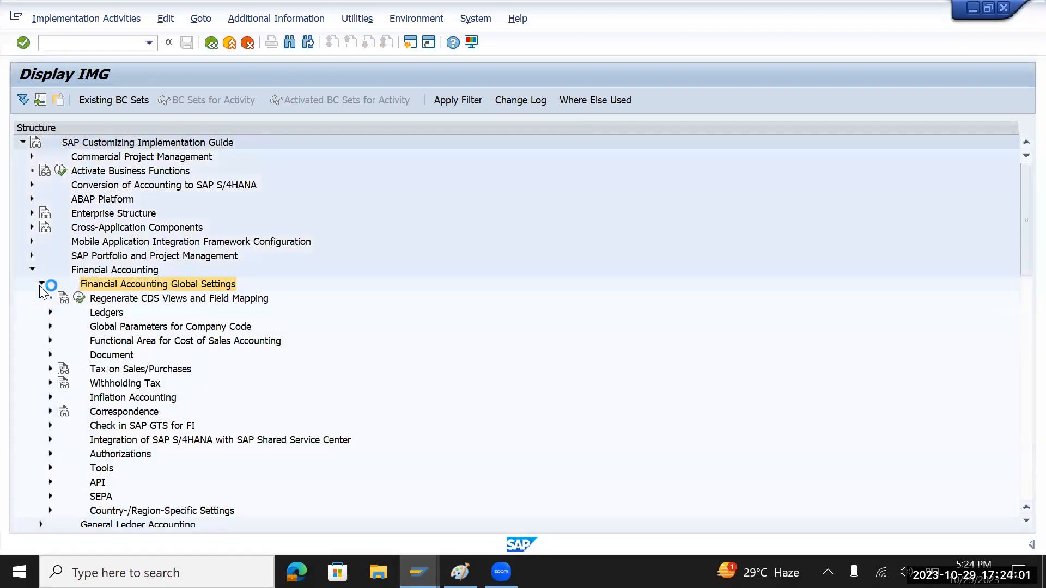
{"action": "left_click", "coordinate": [119, 382]}
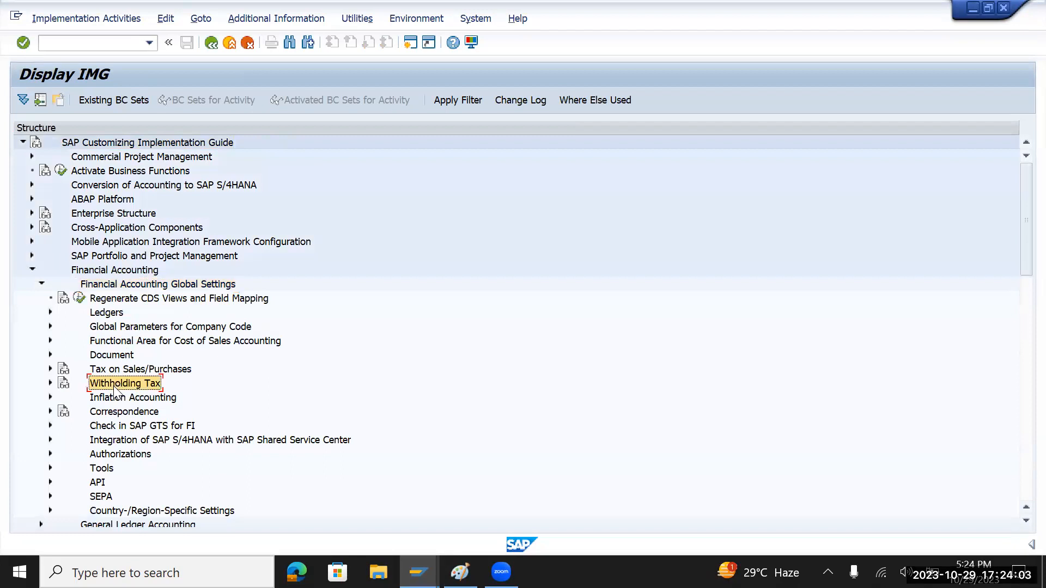
{"action": "left_click", "coordinate": [50, 383]}
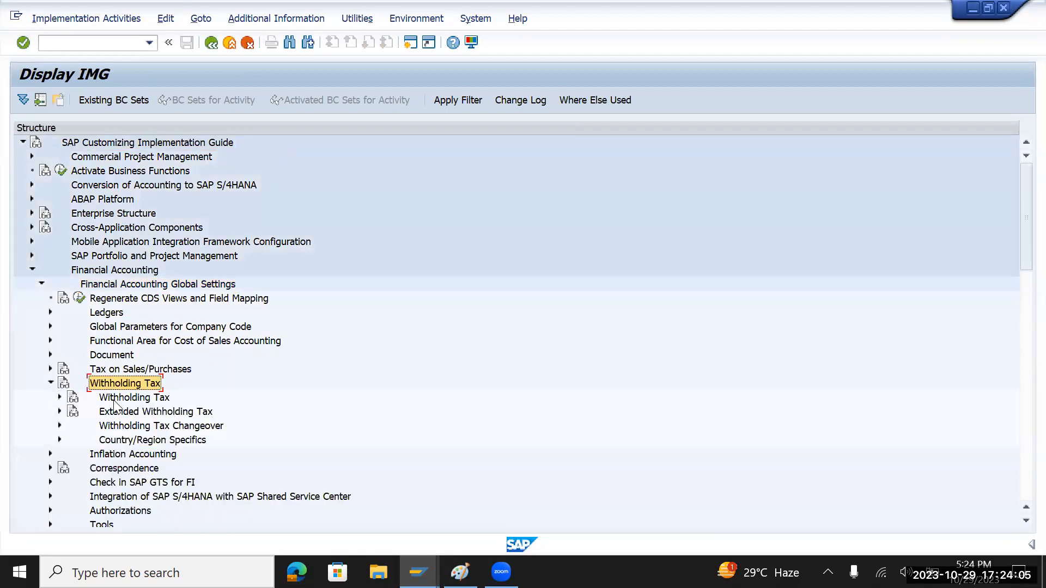
{"action": "left_click", "coordinate": [123, 413]}
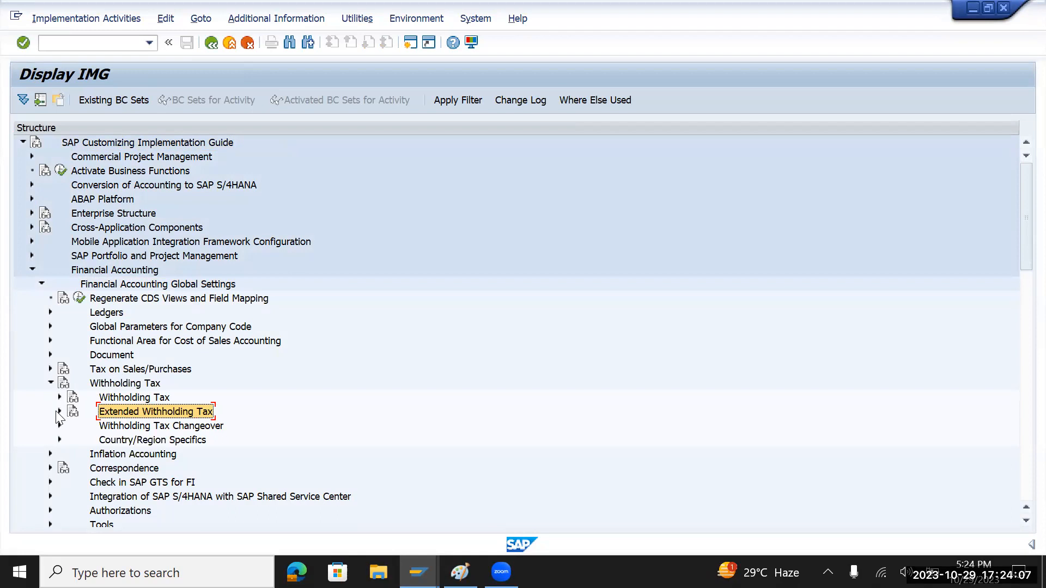
{"action": "left_click", "coordinate": [59, 411]}
{"action": "left_click", "coordinate": [132, 397]}
{"action": "left_click", "coordinate": [69, 397]}
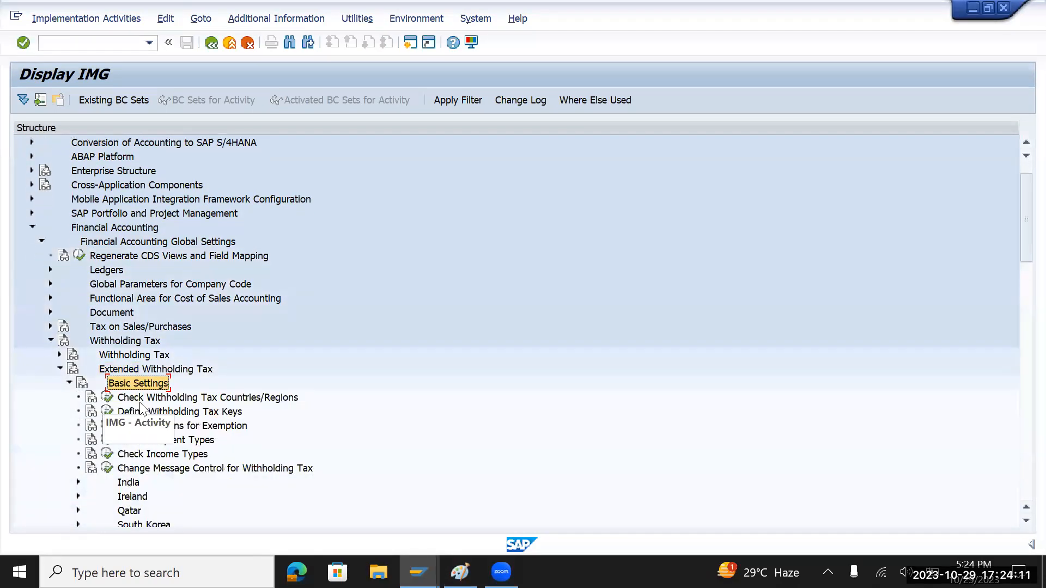
- Open the Check Withholding Tax Countries/Regions activity and position its list at country US
{"action": "left_click", "coordinate": [119, 402]}
{"action": "left_click", "coordinate": [107, 397]}
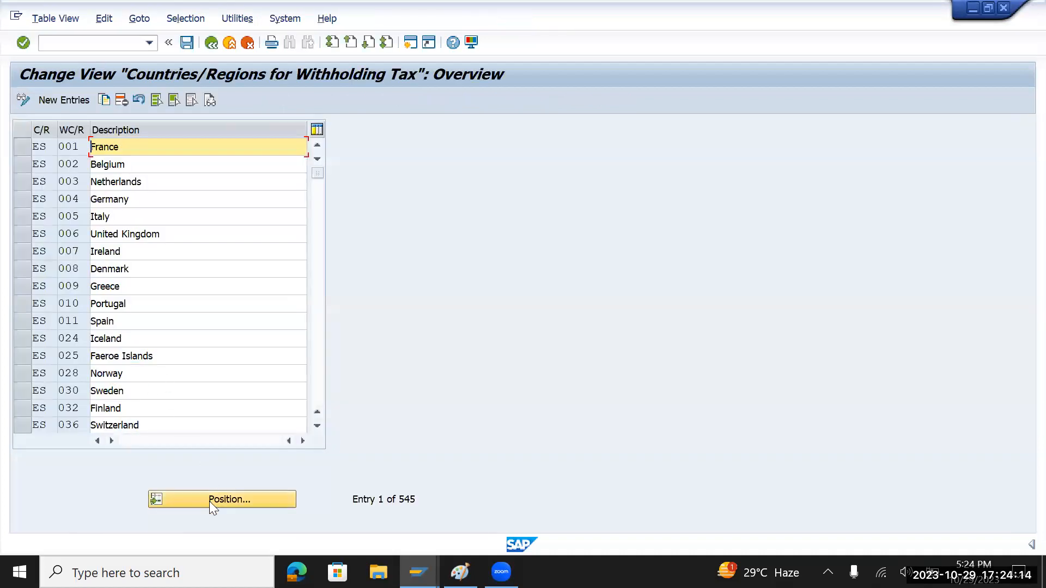
{"action": "left_click", "coordinate": [209, 500]}
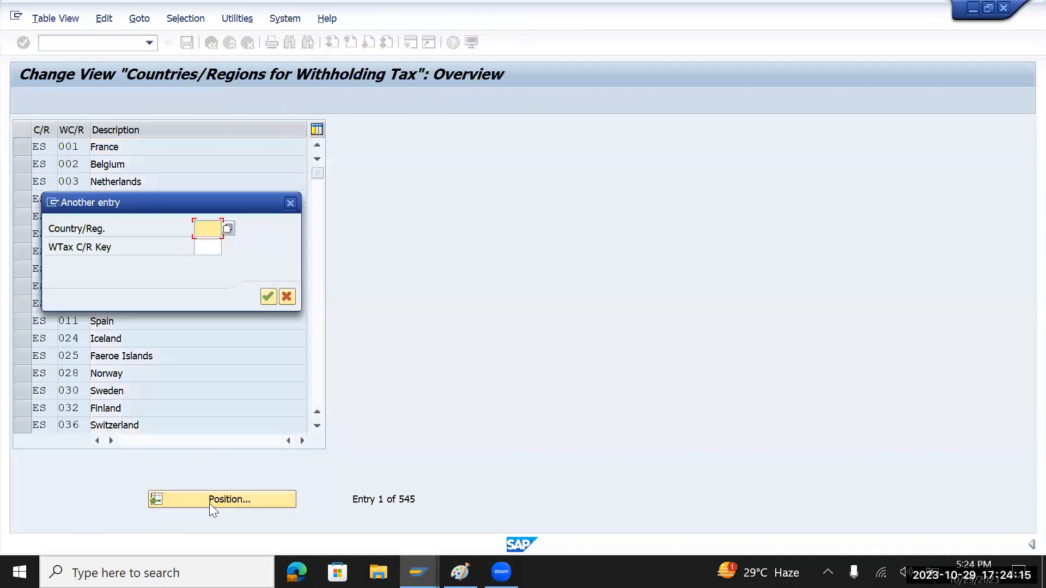
{"action": "type", "text": "us"}
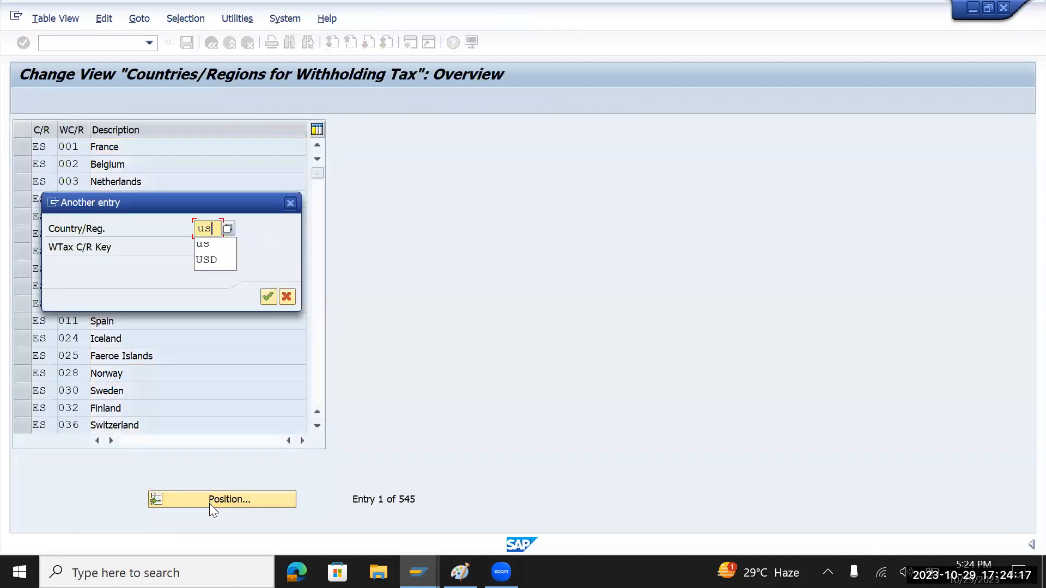
{"action": "key", "text": "Return"}
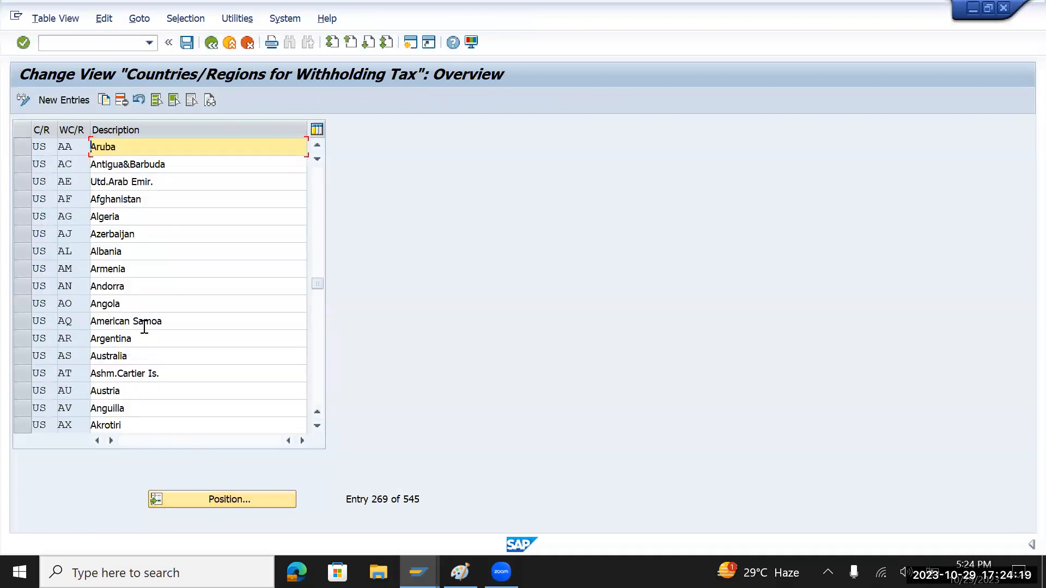
- Look through the US withholding tax country keys for an entry for the United States itself
{"action": "scroll", "coordinate": [144, 239], "scroll_direction": "down", "scroll_amount": 4}
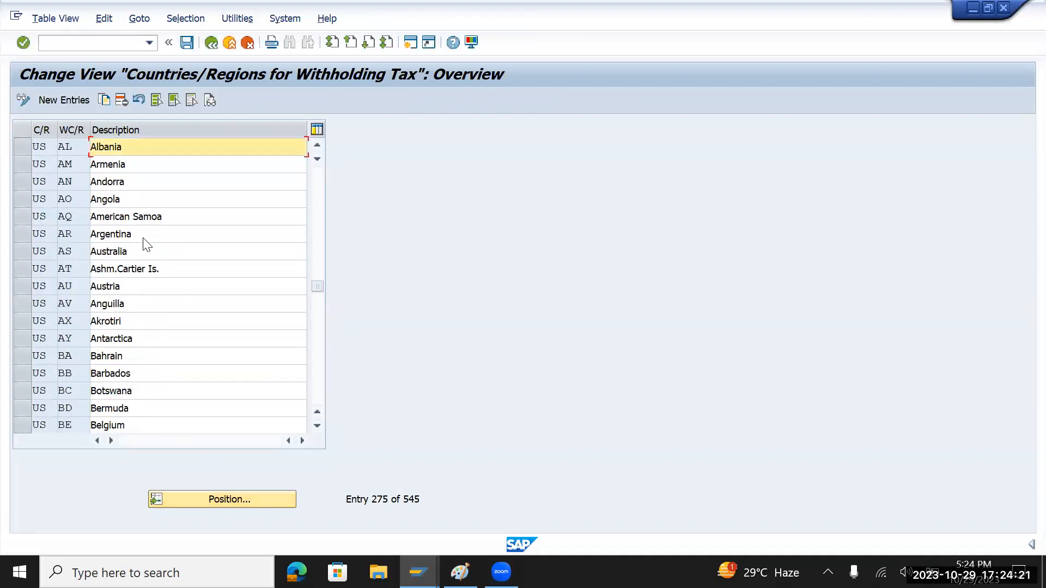
{"action": "scroll", "coordinate": [146, 243], "scroll_direction": "down", "scroll_amount": 7}
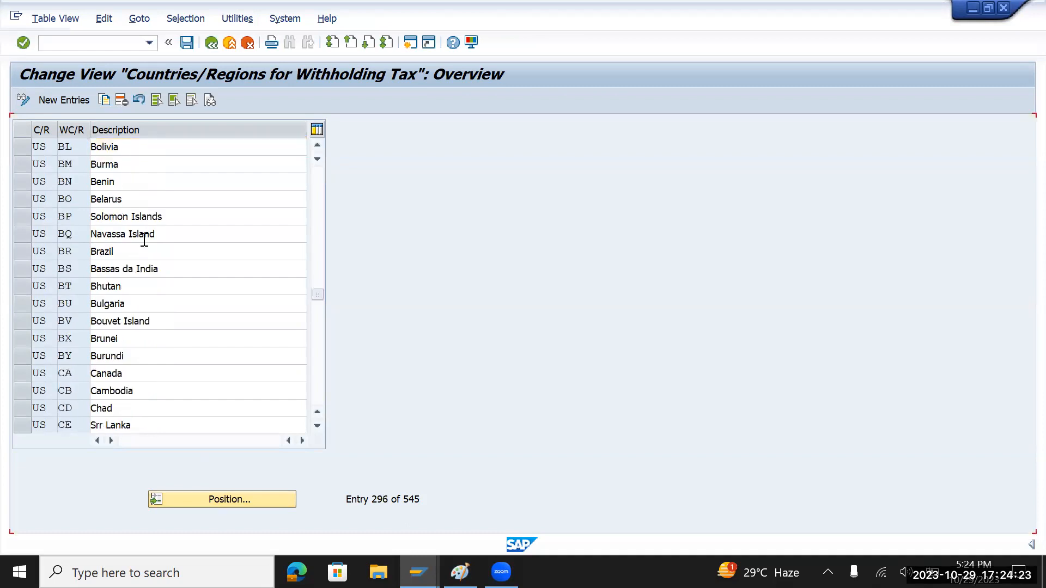
{"action": "scroll", "coordinate": [144, 242], "scroll_direction": "down", "scroll_amount": 5}
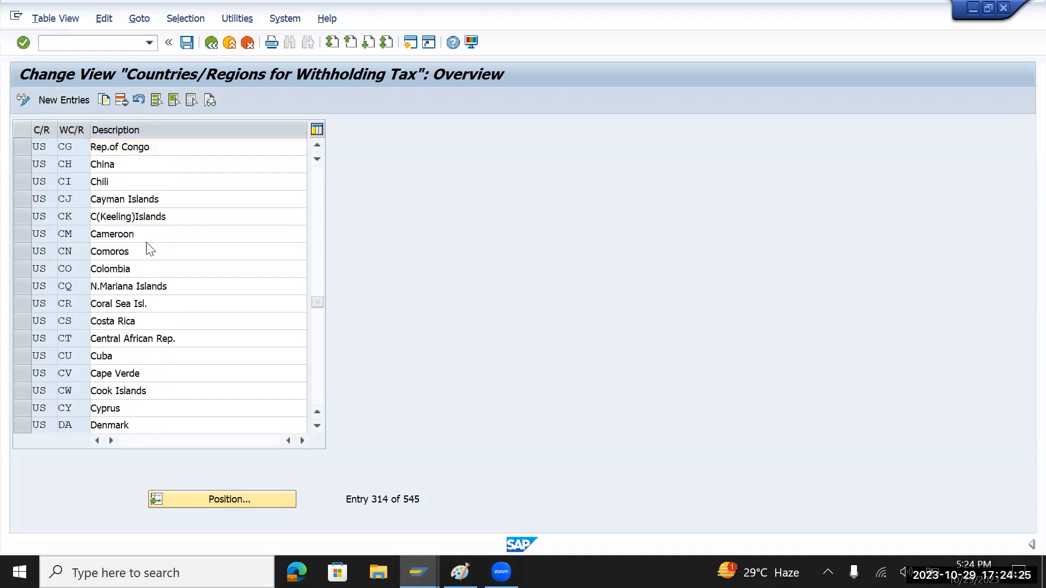
{"action": "scroll", "coordinate": [148, 250], "scroll_direction": "down", "scroll_amount": 8}
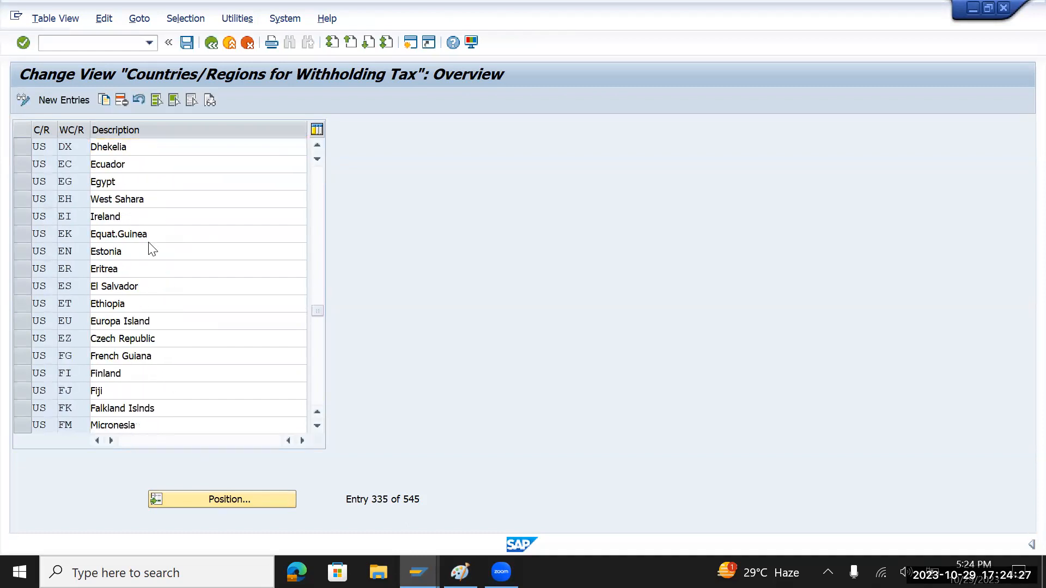
{"action": "scroll", "coordinate": [151, 250], "scroll_direction": "down", "scroll_amount": 9}
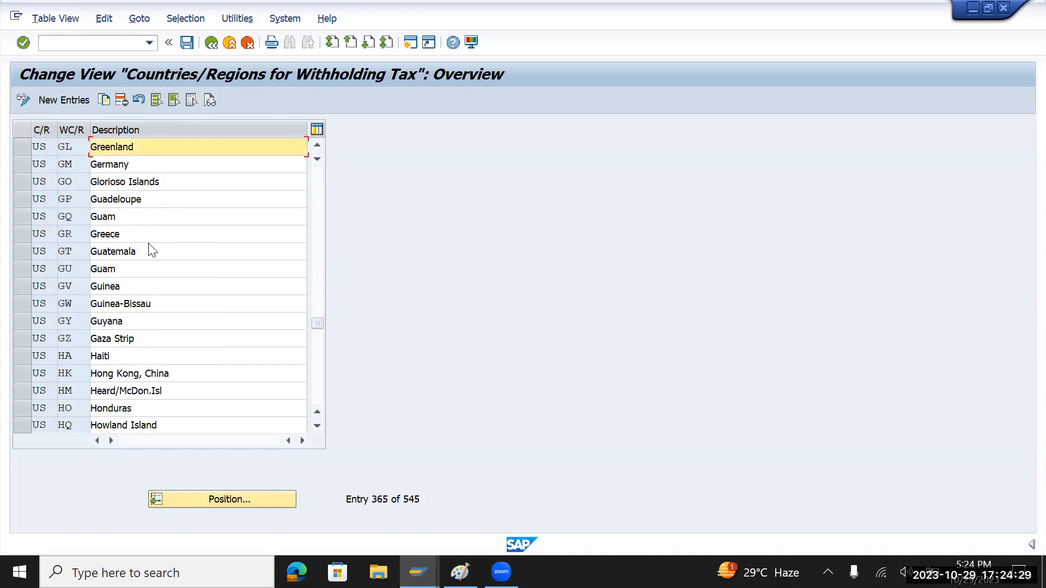
{"action": "scroll", "coordinate": [151, 250], "scroll_direction": "down", "scroll_amount": 6}
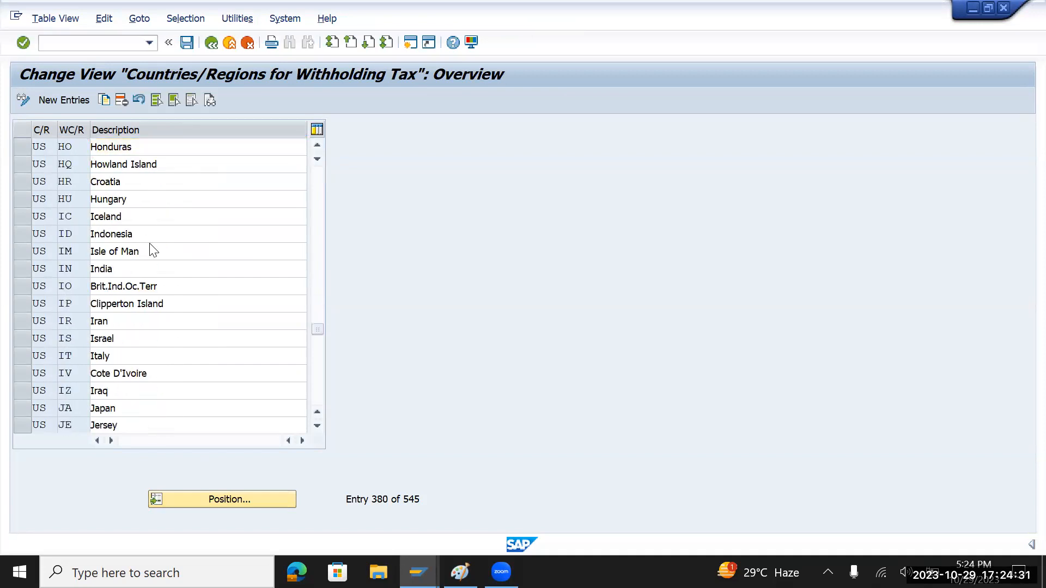
{"action": "scroll", "coordinate": [152, 243], "scroll_direction": "down", "scroll_amount": 5}
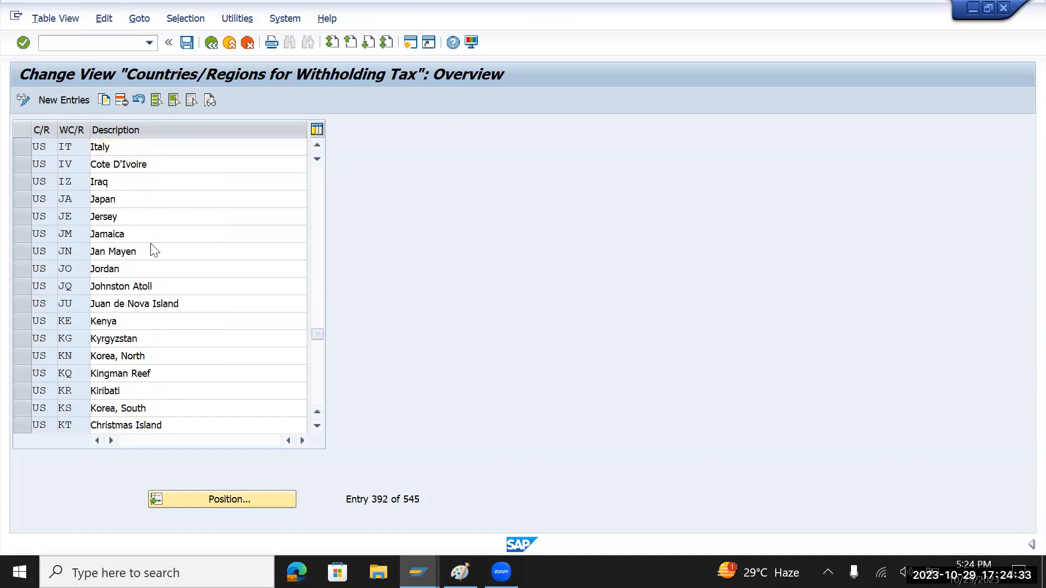
{"action": "scroll", "coordinate": [154, 243], "scroll_direction": "down", "scroll_amount": 8}
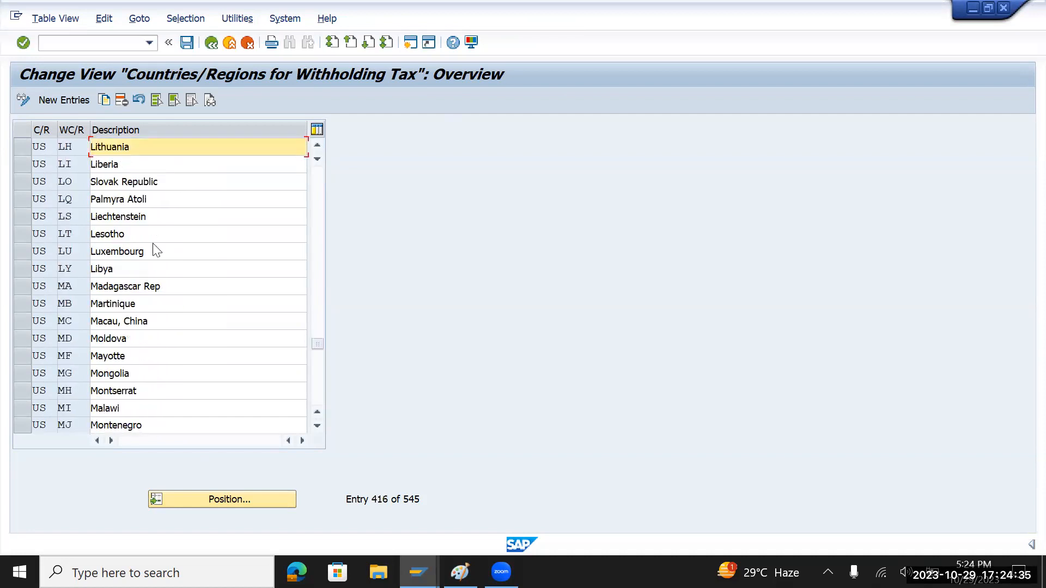
{"action": "scroll", "coordinate": [154, 243], "scroll_direction": "down", "scroll_amount": 4}
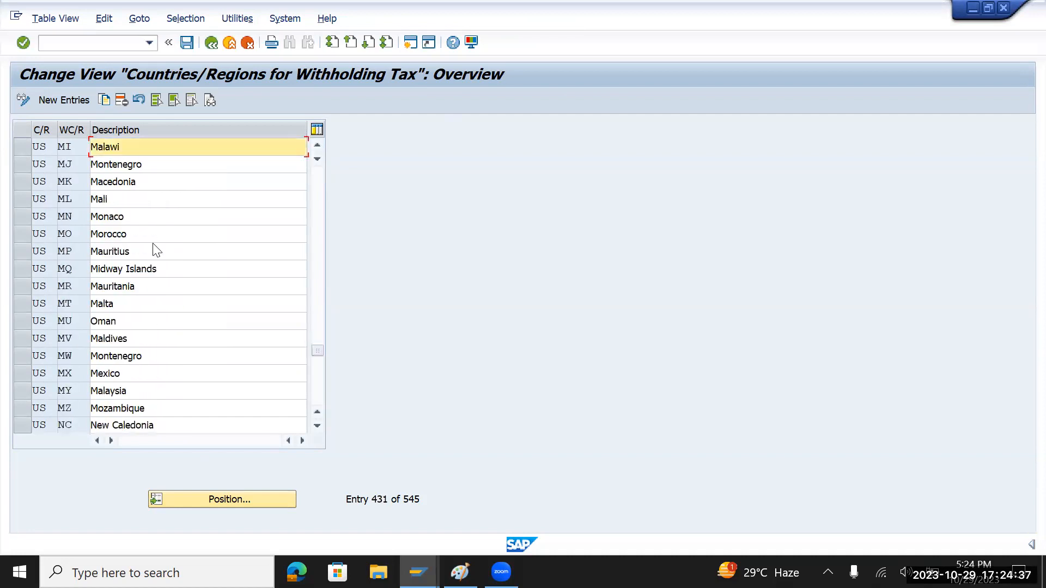
{"action": "left_click", "coordinate": [155, 243]}
{"action": "scroll", "coordinate": [155, 243], "scroll_direction": "down", "scroll_amount": 2}
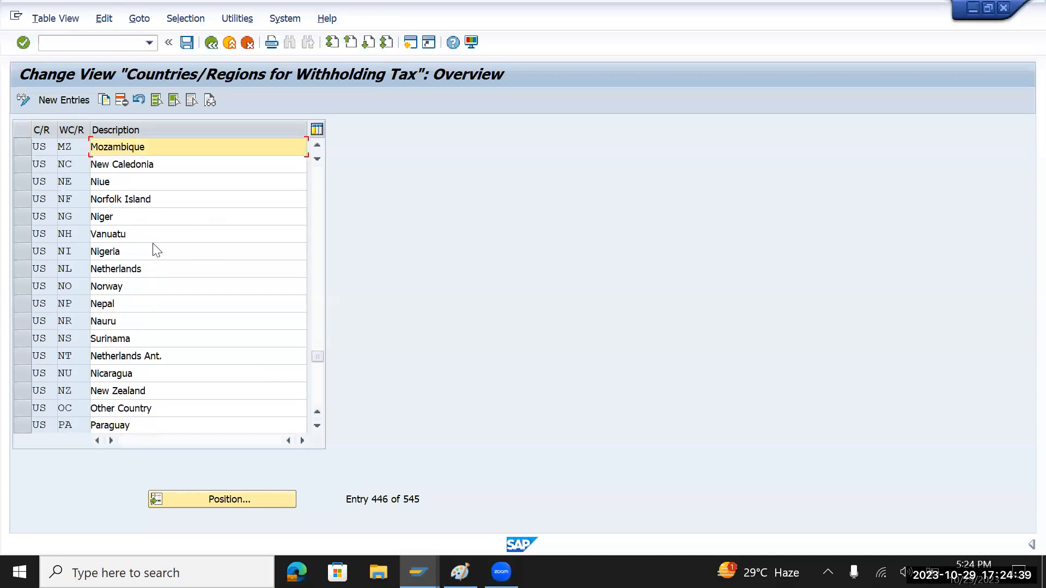
{"action": "scroll", "coordinate": [156, 242], "scroll_direction": "down", "scroll_amount": 7}
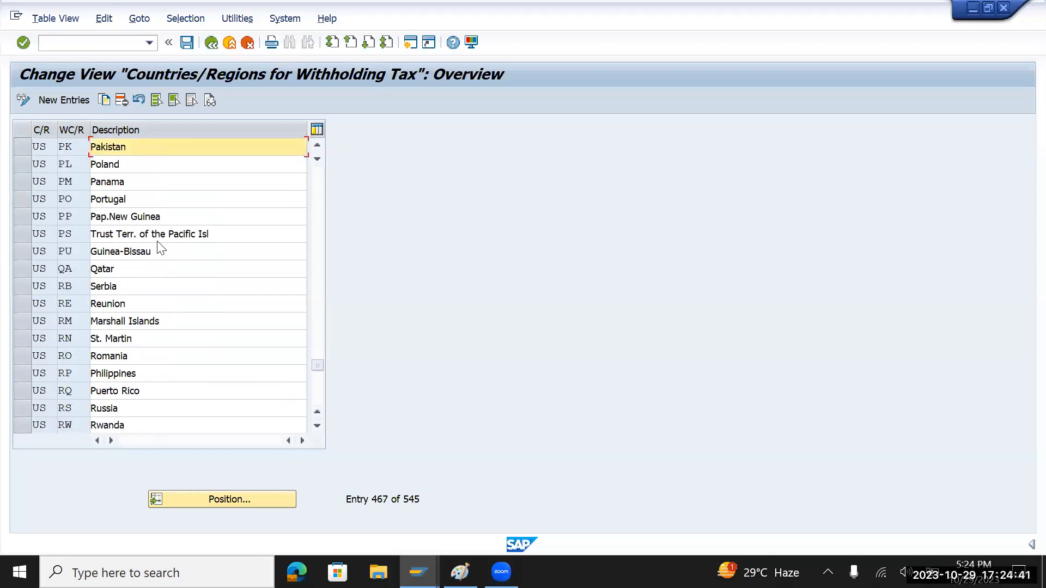
{"action": "scroll", "coordinate": [163, 245], "scroll_direction": "down", "scroll_amount": 6}
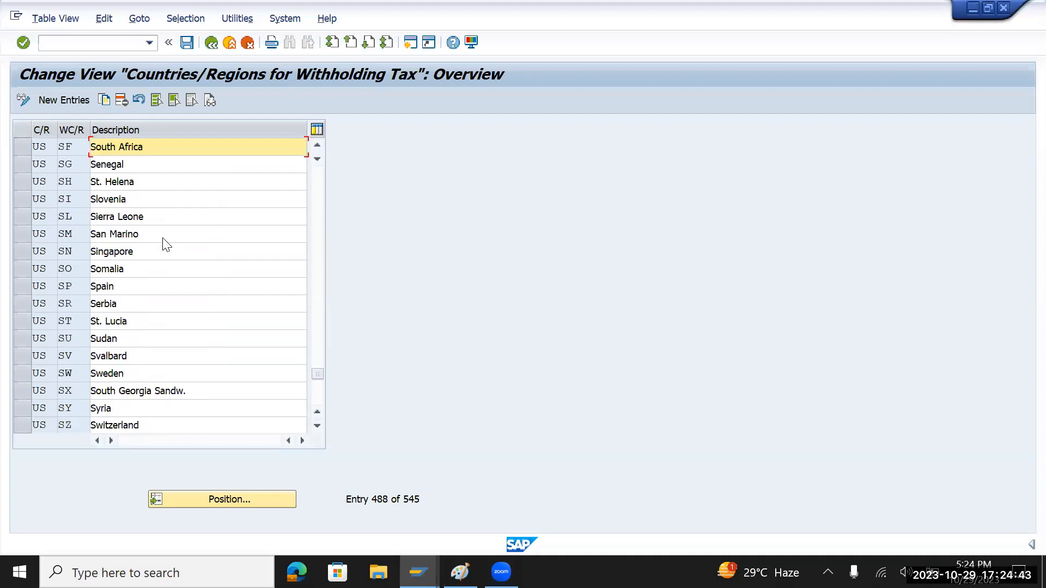
{"action": "scroll", "coordinate": [164, 238], "scroll_direction": "down", "scroll_amount": 6}
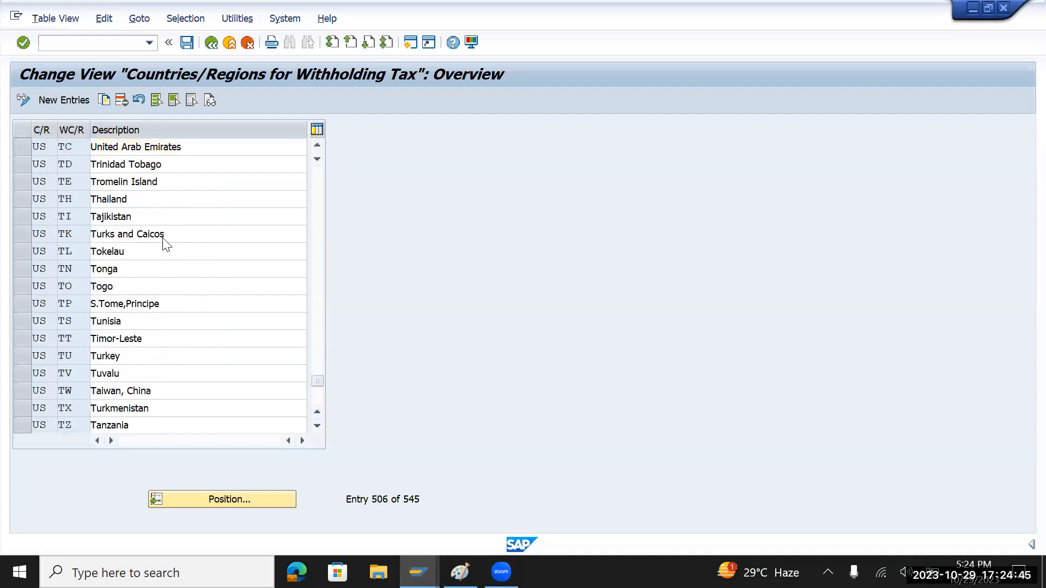
{"action": "scroll", "coordinate": [166, 244], "scroll_direction": "down", "scroll_amount": 2}
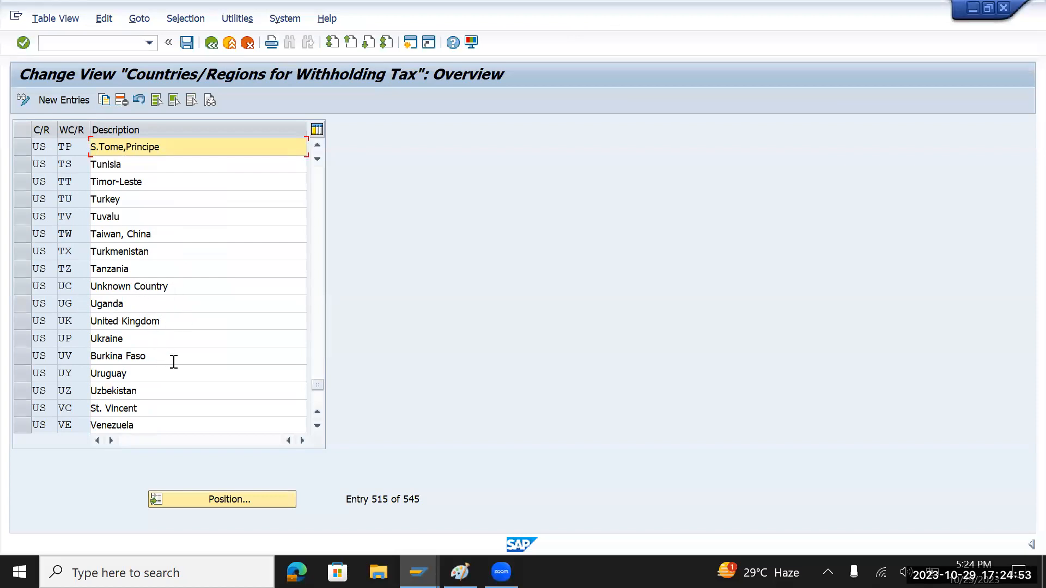
{"action": "scroll", "coordinate": [197, 349], "scroll_direction": "down", "scroll_amount": 1}
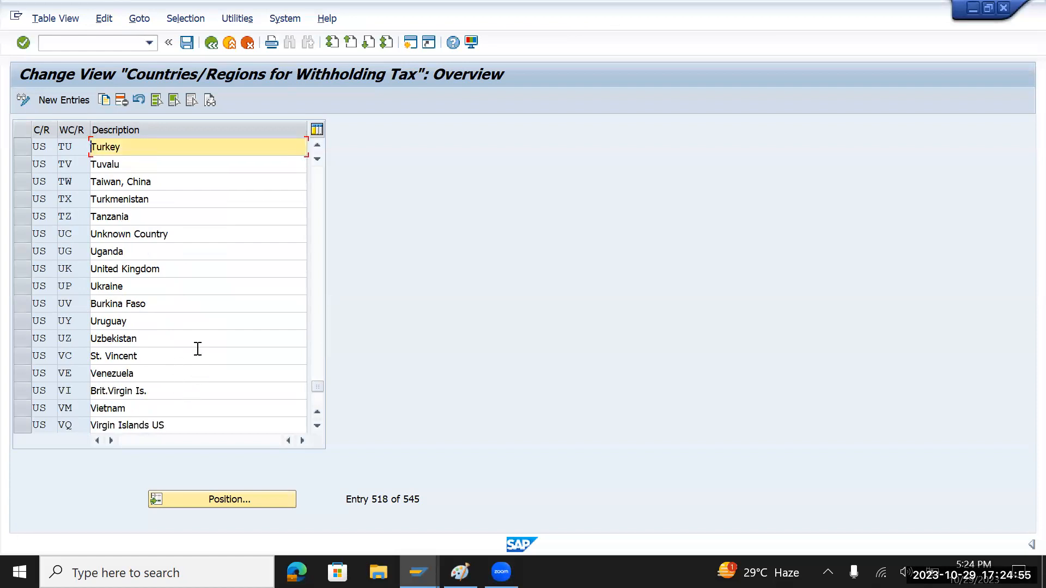
{"action": "scroll", "coordinate": [197, 348], "scroll_direction": "up", "scroll_amount": 1}
{"action": "scroll", "coordinate": [195, 352], "scroll_direction": "down", "scroll_amount": 2}
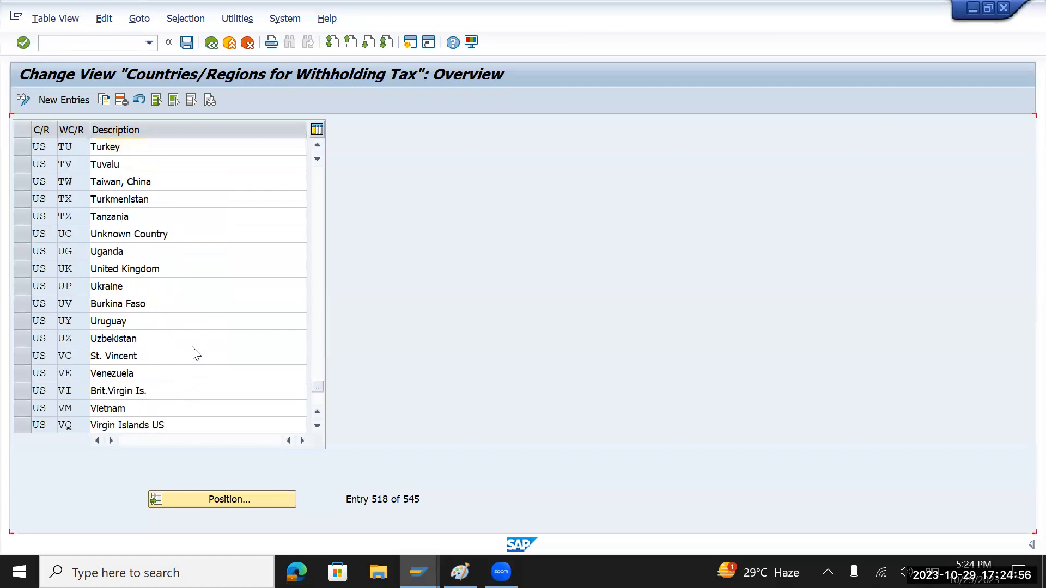
- Add a new withholding tax country entry with country US, withholding tax country key US and description USA
{"action": "left_click", "coordinate": [48, 100]}
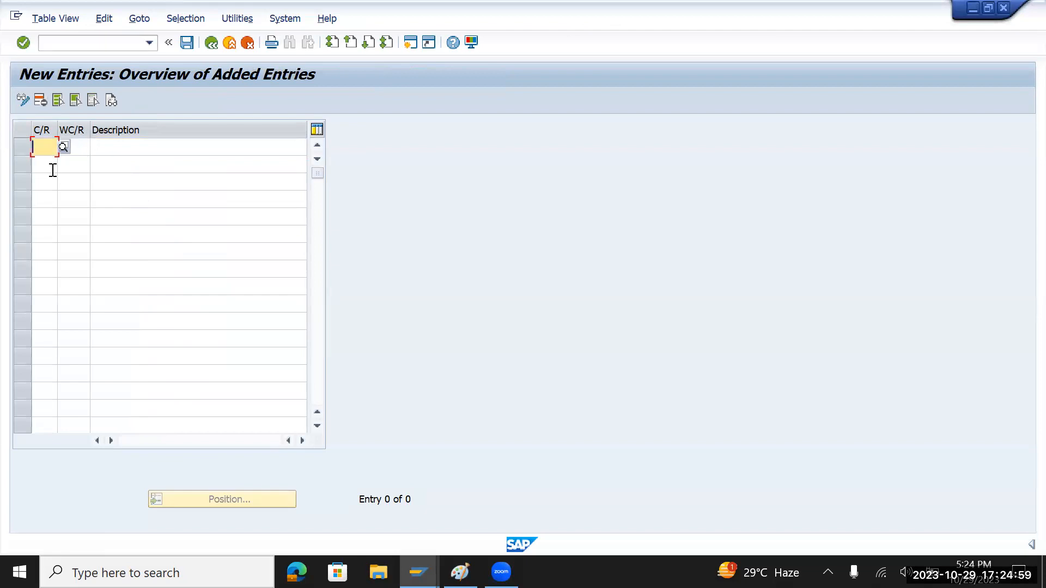
{"action": "type", "text": "US"}
{"action": "key", "text": "Tab"}
{"action": "type", "text": "US"}
{"action": "key", "text": "Tab"}
{"action": "type", "text": "US"}
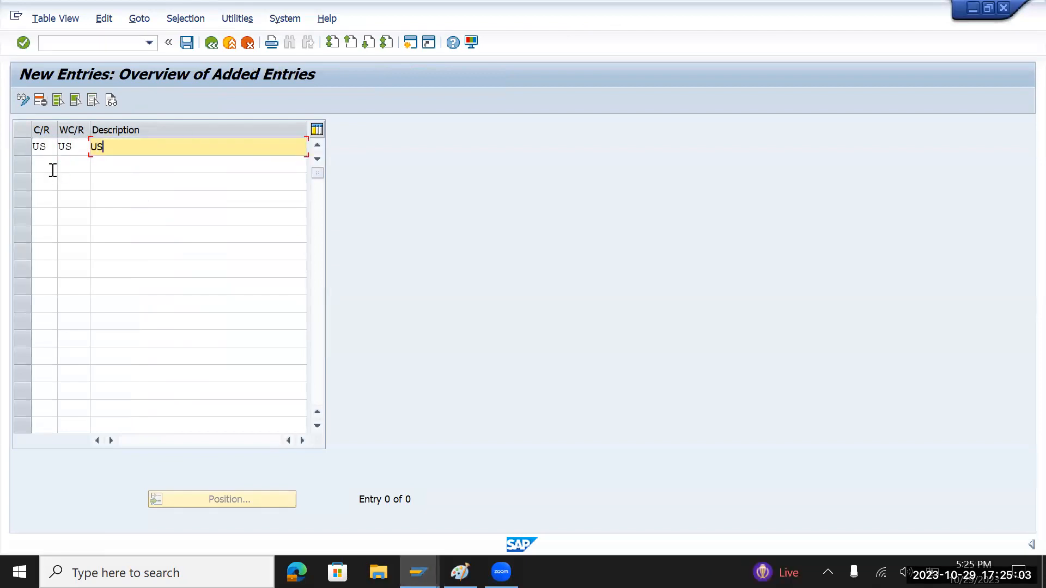
{"action": "type", "text": "A"}
{"action": "key", "text": "Return"}
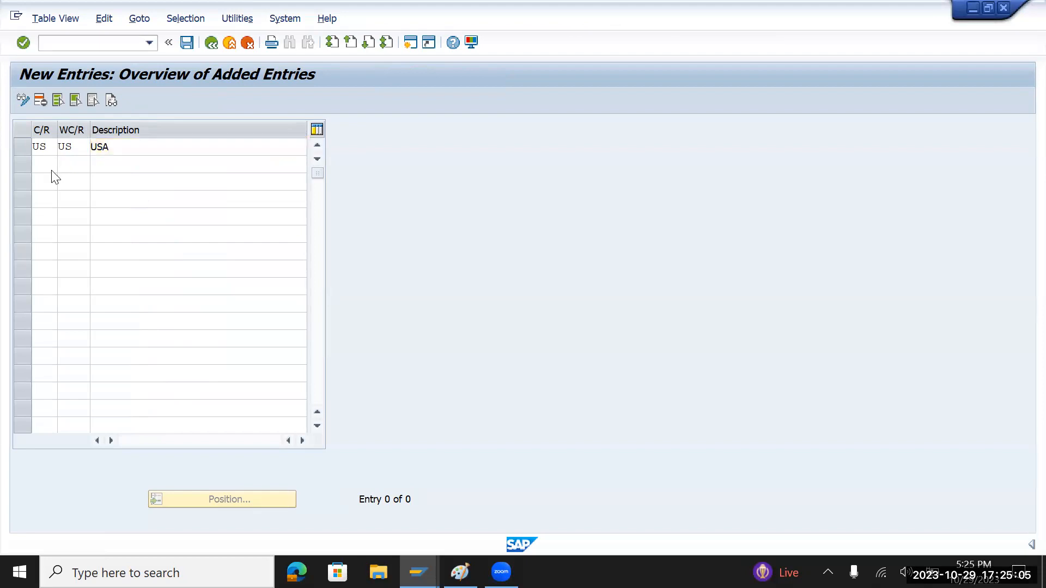
- Save the new country entry under the "FI_Basis setting" customizing request and return to the IMG structure
{"action": "left_click", "coordinate": [187, 47]}
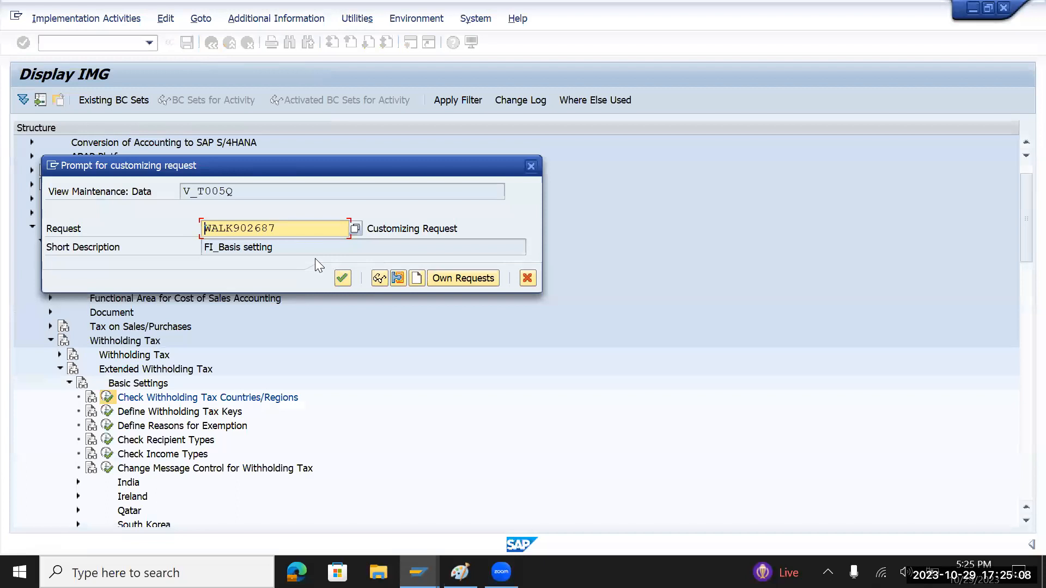
{"action": "left_click", "coordinate": [342, 278]}
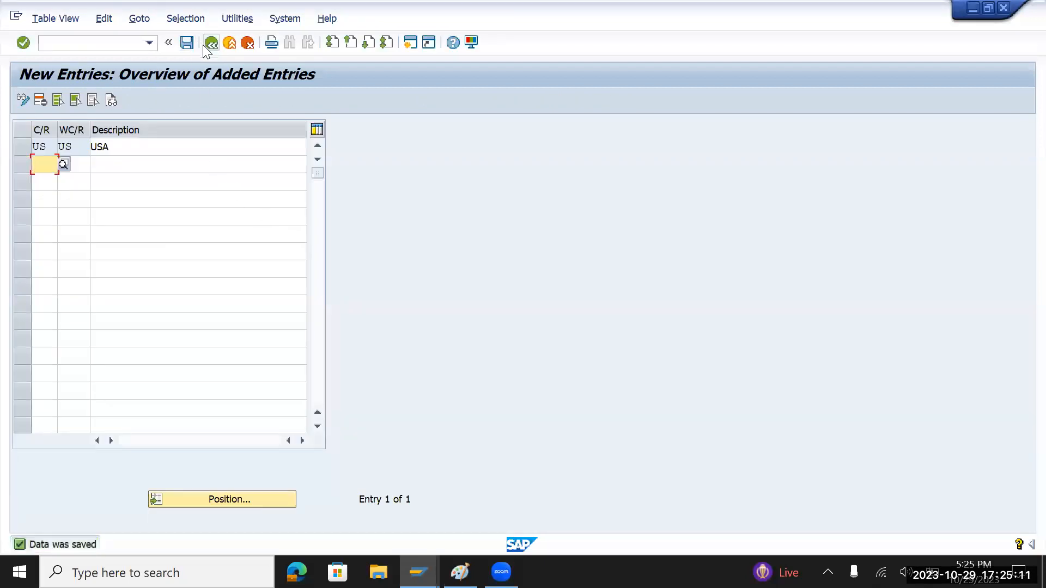
{"action": "left_click", "coordinate": [211, 43]}
{"action": "left_click", "coordinate": [212, 43]}
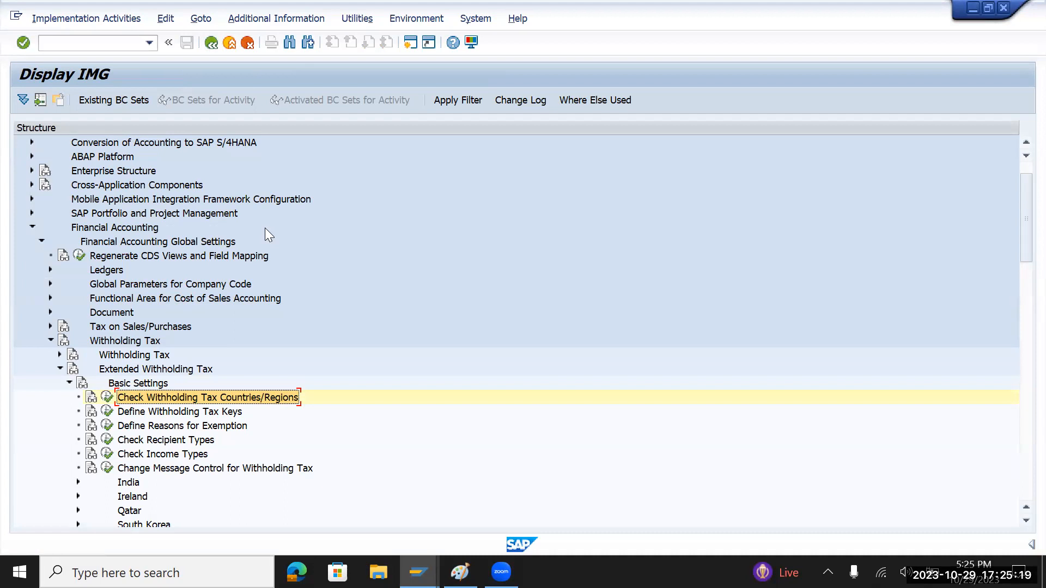
- Open the Define Withholding Tax Keys activity under Extended Withholding Tax basic settings for country key US
{"action": "left_click", "coordinate": [127, 327]}
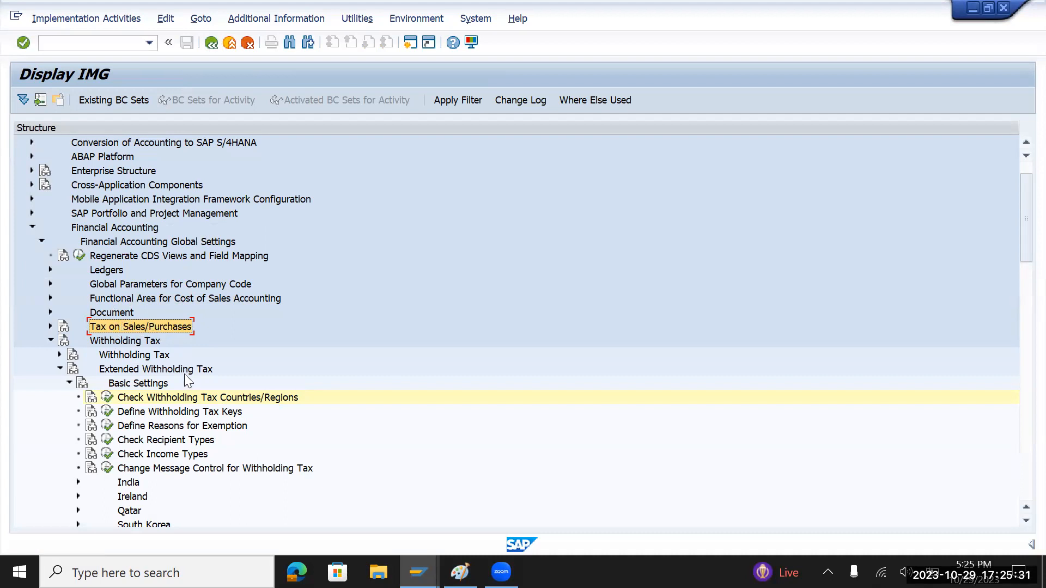
{"action": "left_click", "coordinate": [183, 403]}
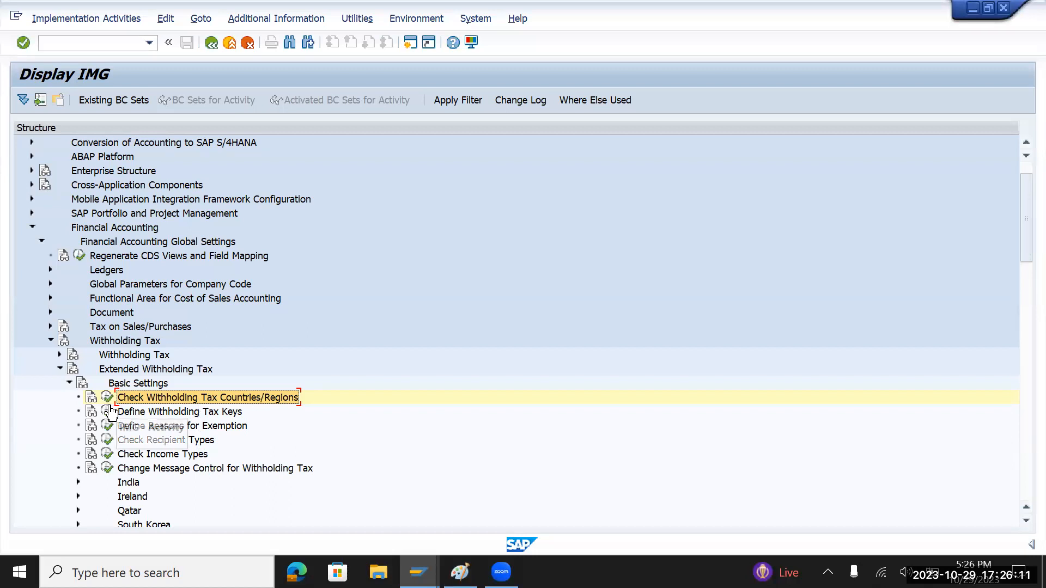
{"action": "left_click", "coordinate": [191, 417]}
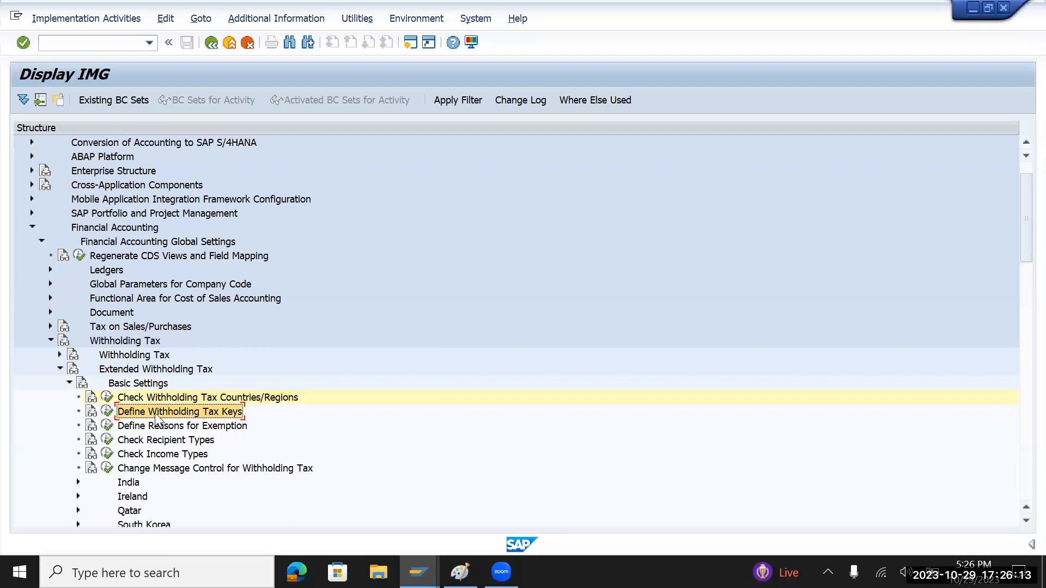
{"action": "left_click", "coordinate": [106, 412]}
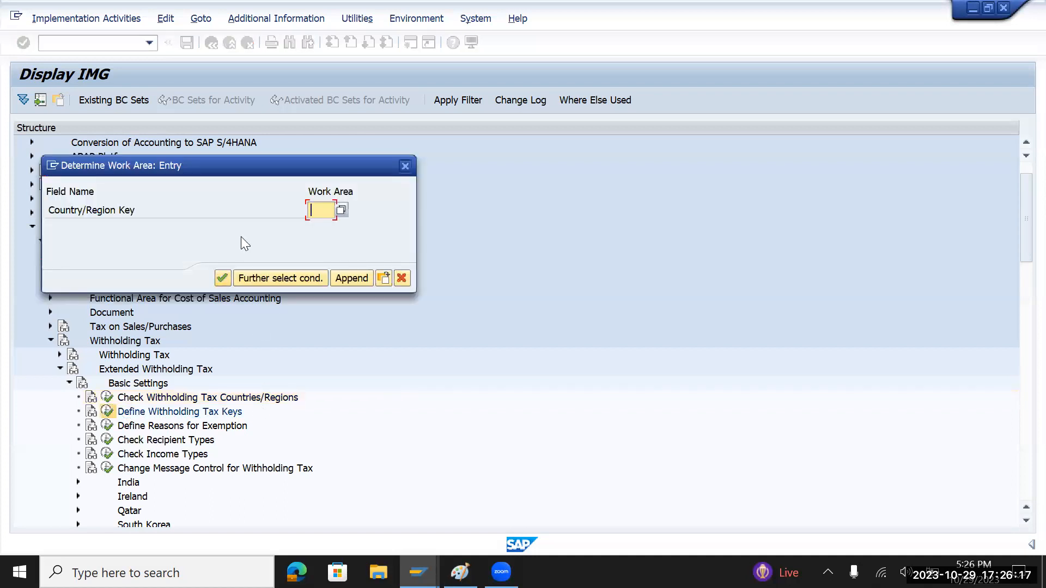
{"action": "type", "text": "US"}
{"action": "key", "text": "Return"}
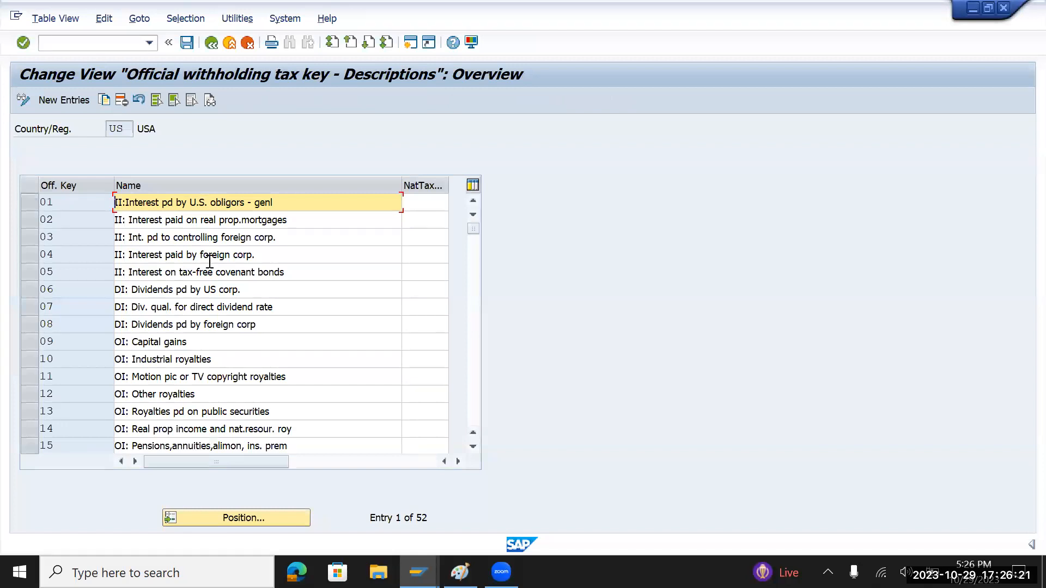
- Look through the official withholding tax keys and their names defined for the US
{"action": "scroll", "coordinate": [209, 261], "scroll_direction": "down", "scroll_amount": 7}
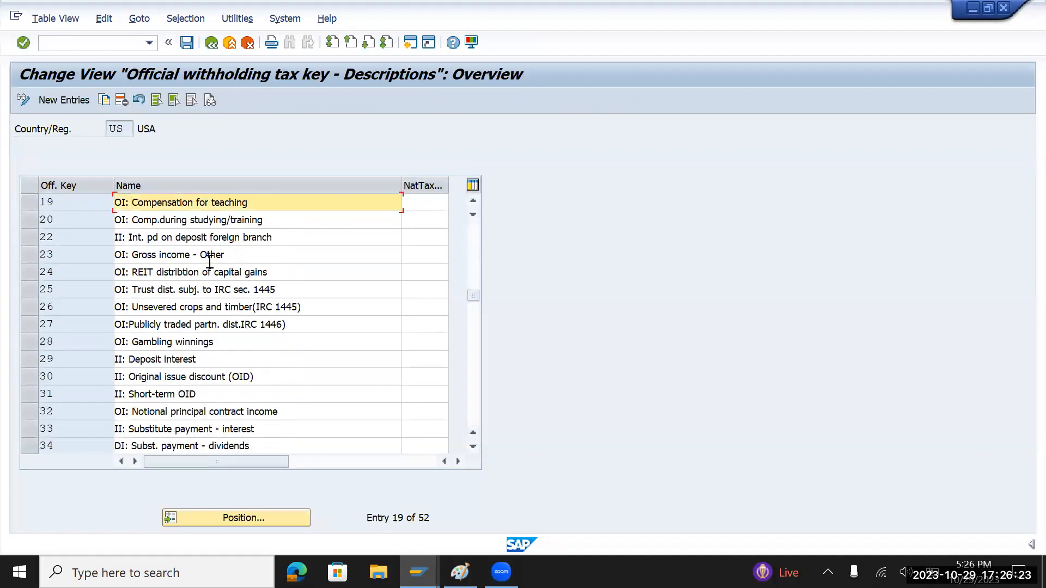
{"action": "scroll", "coordinate": [212, 264], "scroll_direction": "down", "scroll_amount": 6}
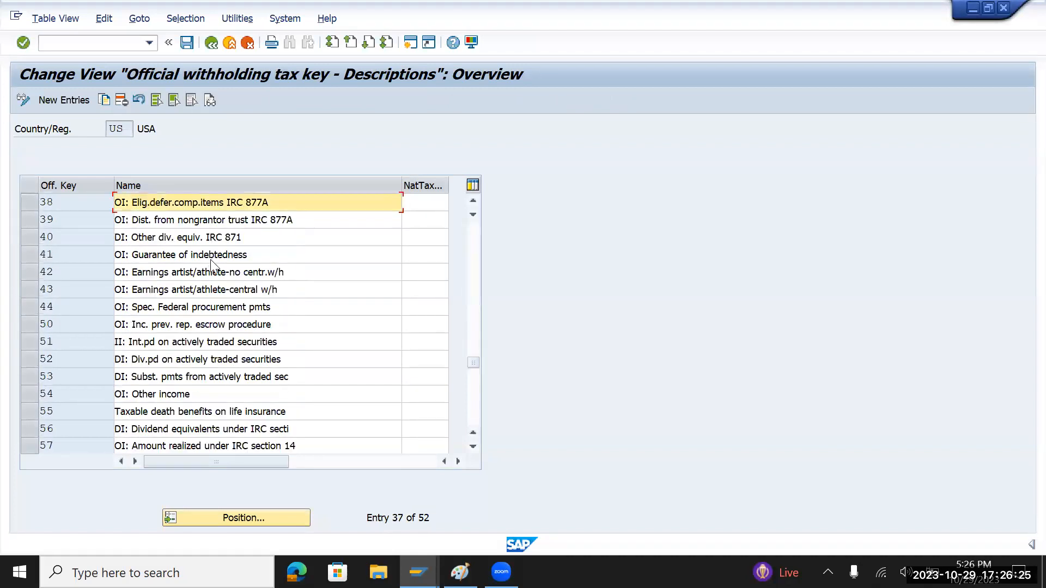
{"action": "scroll", "coordinate": [211, 264], "scroll_direction": "down", "scroll_amount": 2}
{"action": "scroll", "coordinate": [211, 261], "scroll_direction": "up", "scroll_amount": 8}
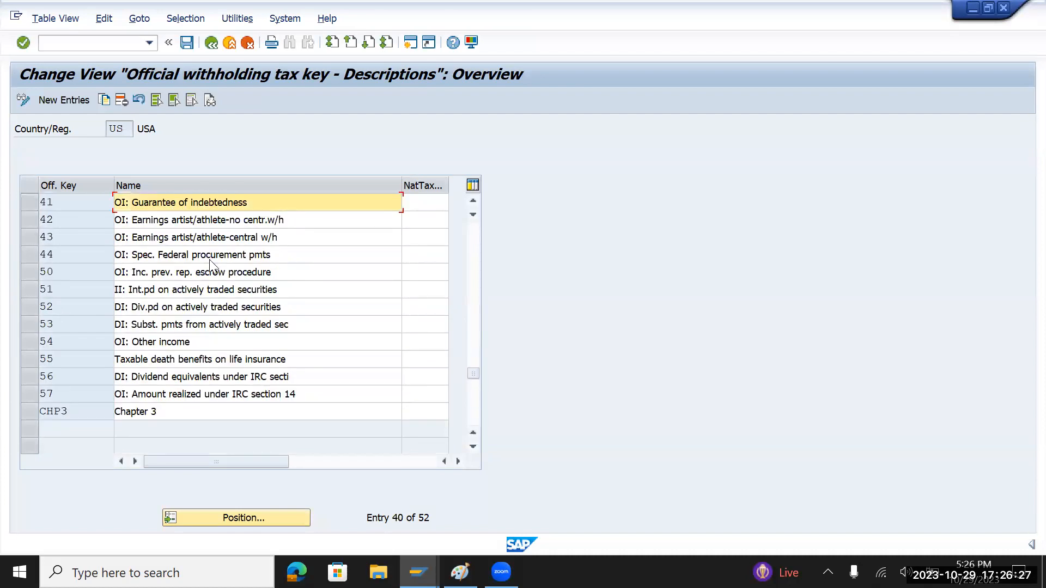
{"action": "scroll", "coordinate": [208, 264], "scroll_direction": "up", "scroll_amount": 3}
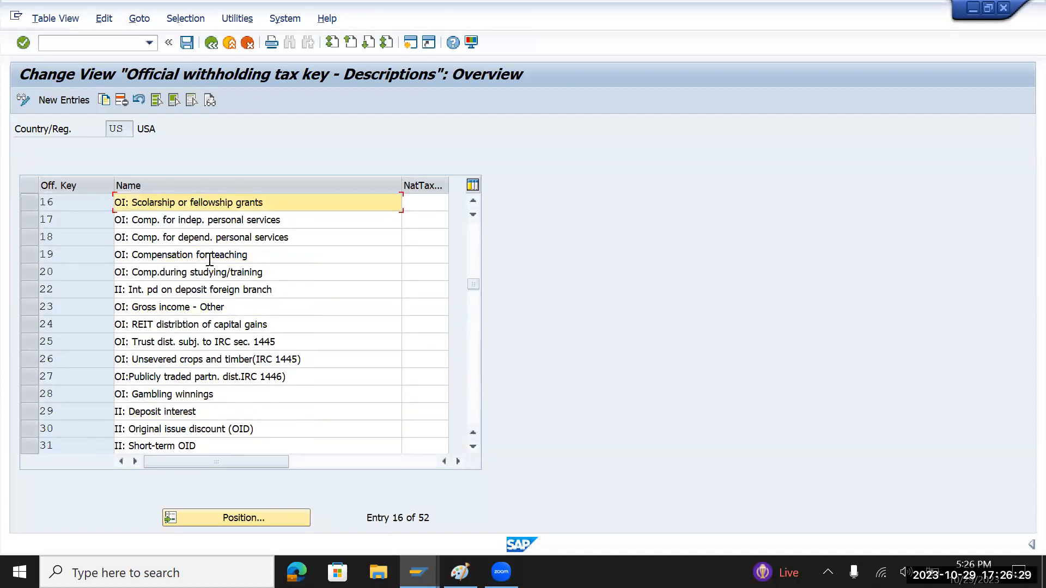
{"action": "scroll", "coordinate": [208, 258], "scroll_direction": "down", "scroll_amount": 1}
{"action": "scroll", "coordinate": [278, 315], "scroll_direction": "down", "scroll_amount": 2}
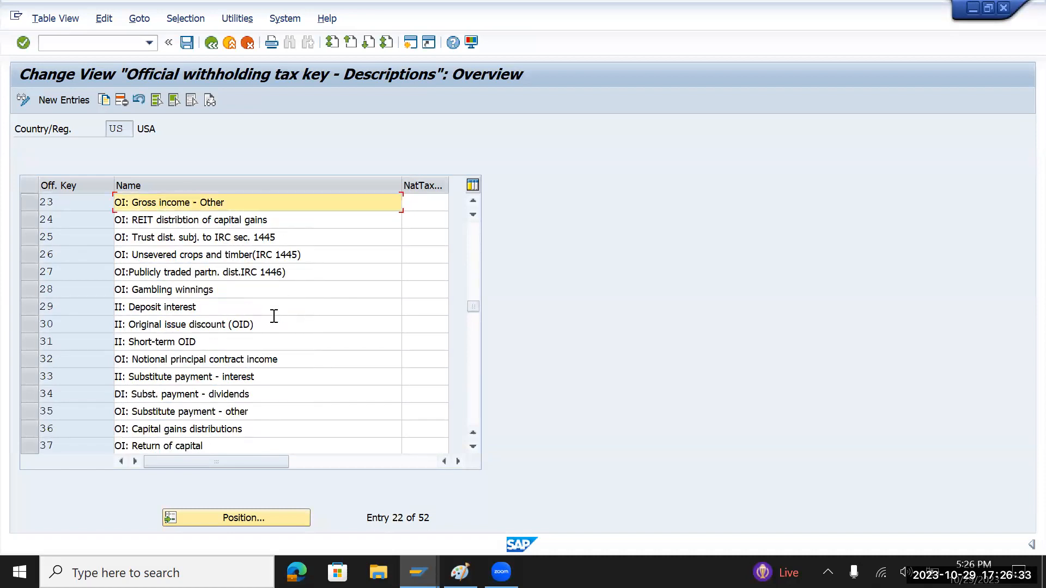
- Examine individual US key names, including deposit interest, other royalties and dividends paid by foreign corporations, working back to key 01
{"action": "left_click_drag", "start_coordinate": [215, 309], "coordinate": [101, 304]}
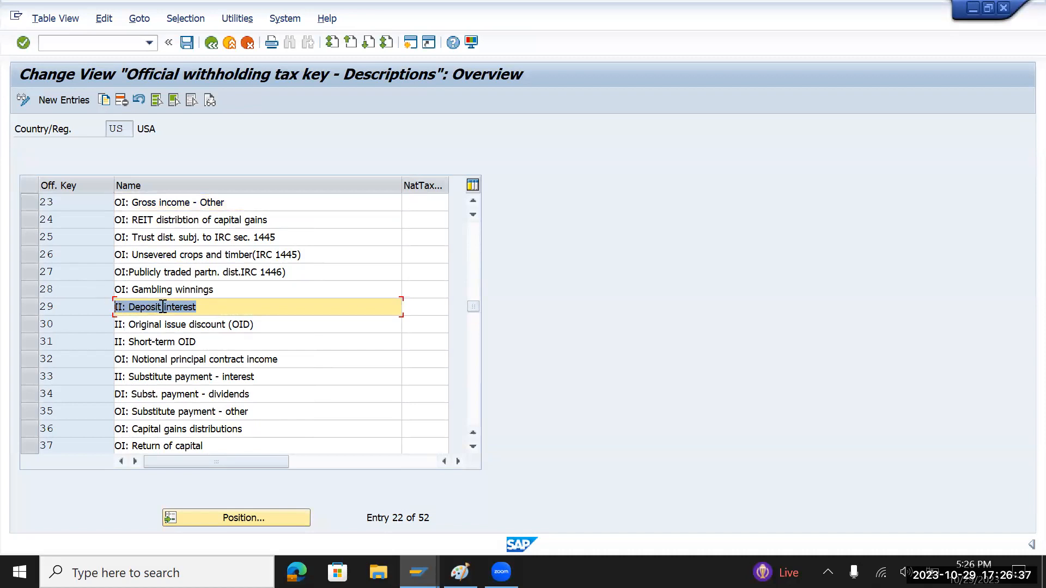
{"action": "scroll", "coordinate": [173, 311], "scroll_direction": "up", "scroll_amount": 3}
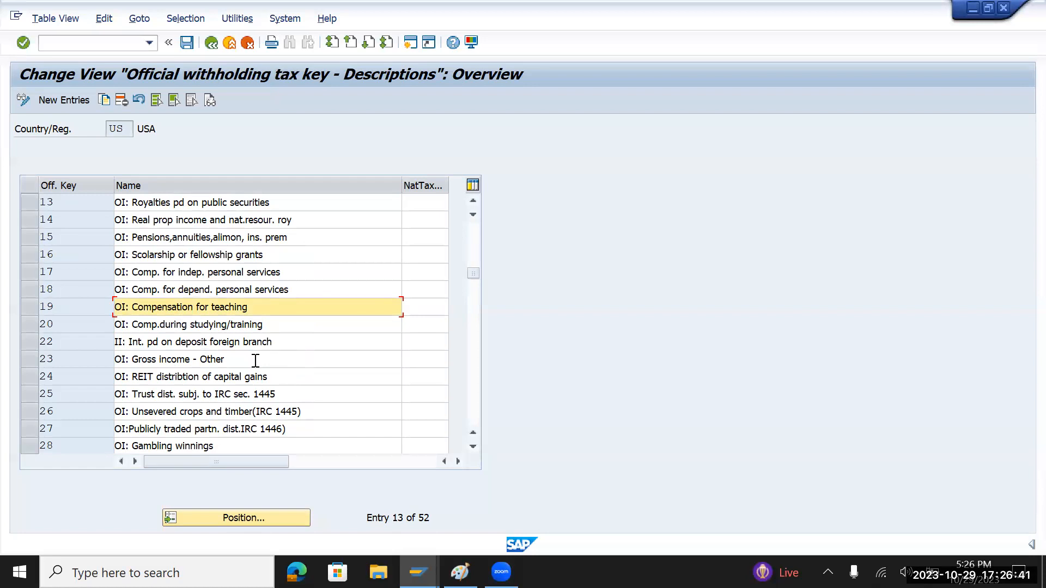
{"action": "scroll", "coordinate": [254, 359], "scroll_direction": "up", "scroll_amount": 2}
{"action": "scroll", "coordinate": [255, 372], "scroll_direction": "down", "scroll_amount": 1}
{"action": "left_click_drag", "start_coordinate": [234, 412], "coordinate": [83, 412]}
{"action": "scroll", "coordinate": [220, 362], "scroll_direction": "up", "scroll_amount": 1}
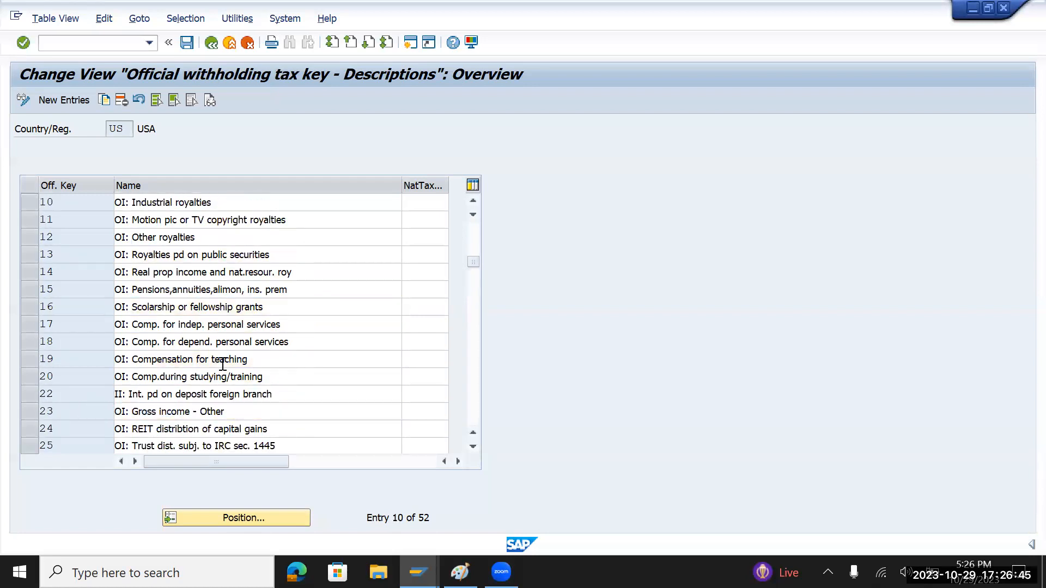
{"action": "left_click_drag", "start_coordinate": [272, 289], "coordinate": [75, 282]}
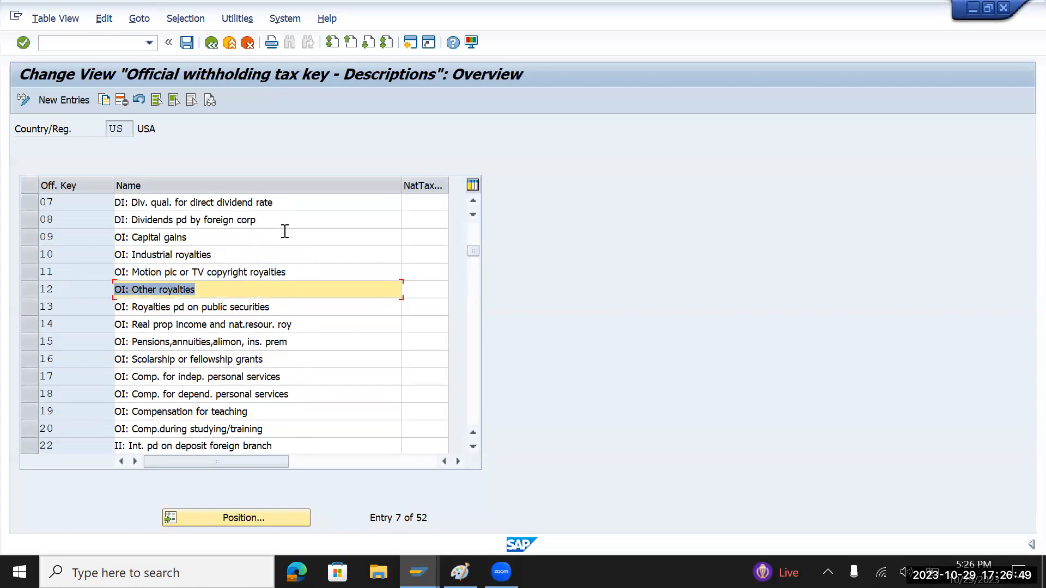
{"action": "left_click_drag", "start_coordinate": [292, 220], "coordinate": [113, 221]}
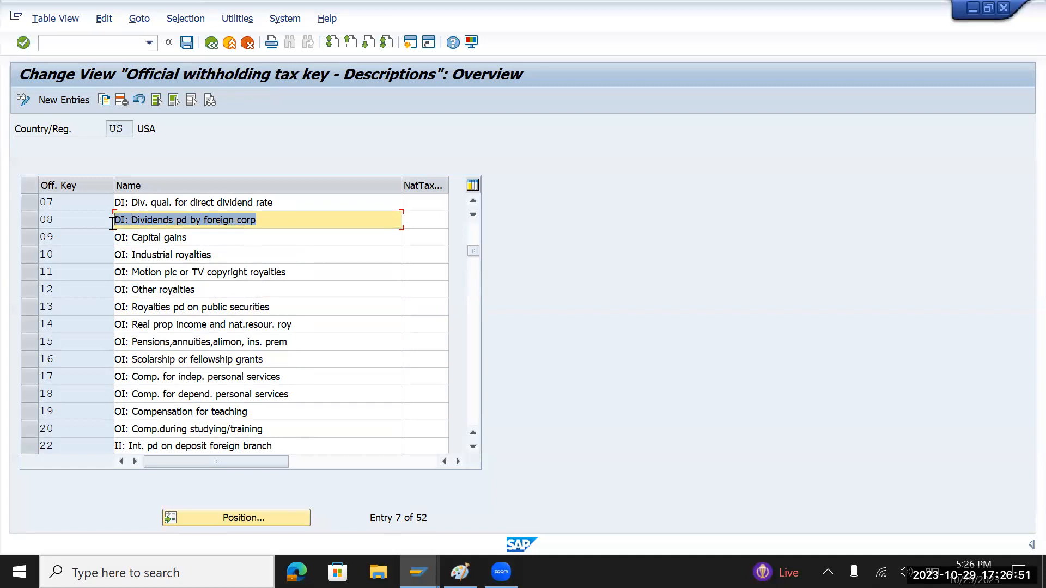
{"action": "scroll", "coordinate": [212, 271], "scroll_direction": "up", "scroll_amount": 2}
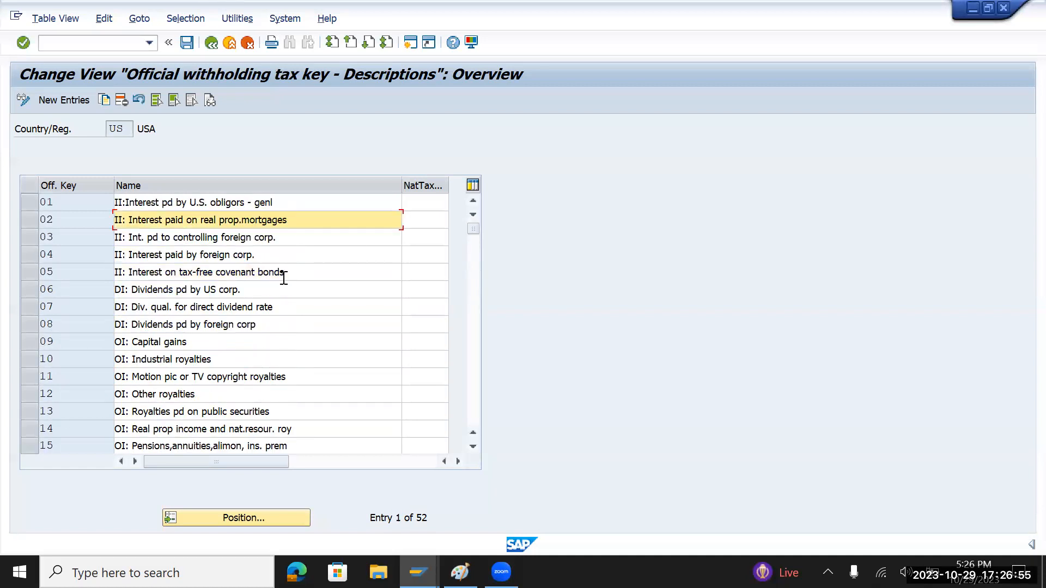
- Go through the US official key list again down to CHP3 and return to the entries around key 29
{"action": "scroll", "coordinate": [284, 279], "scroll_direction": "down", "scroll_amount": 2}
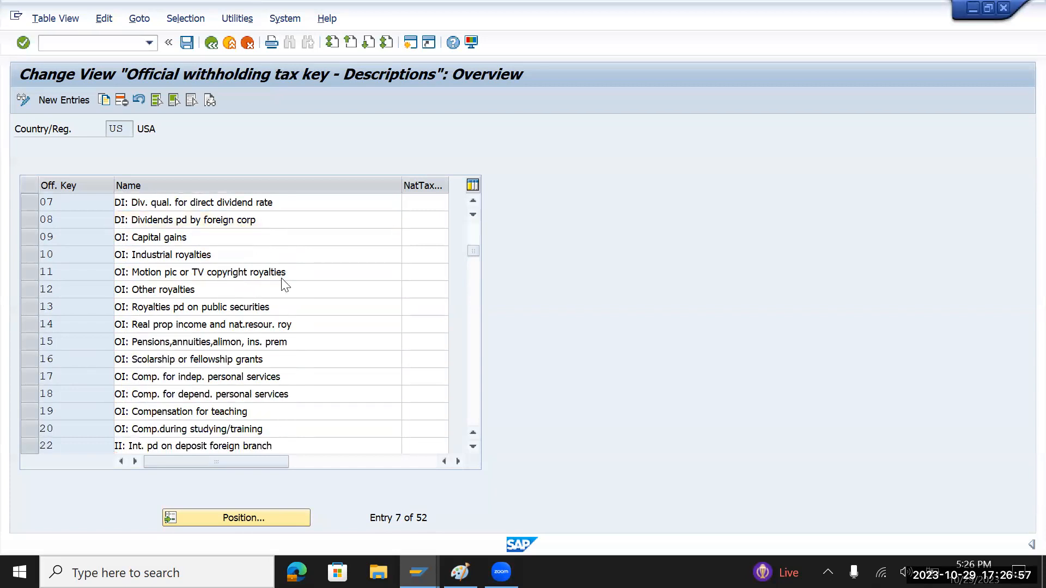
{"action": "scroll", "coordinate": [283, 277], "scroll_direction": "down", "scroll_amount": 3}
{"action": "scroll", "coordinate": [282, 278], "scroll_direction": "down", "scroll_amount": 3}
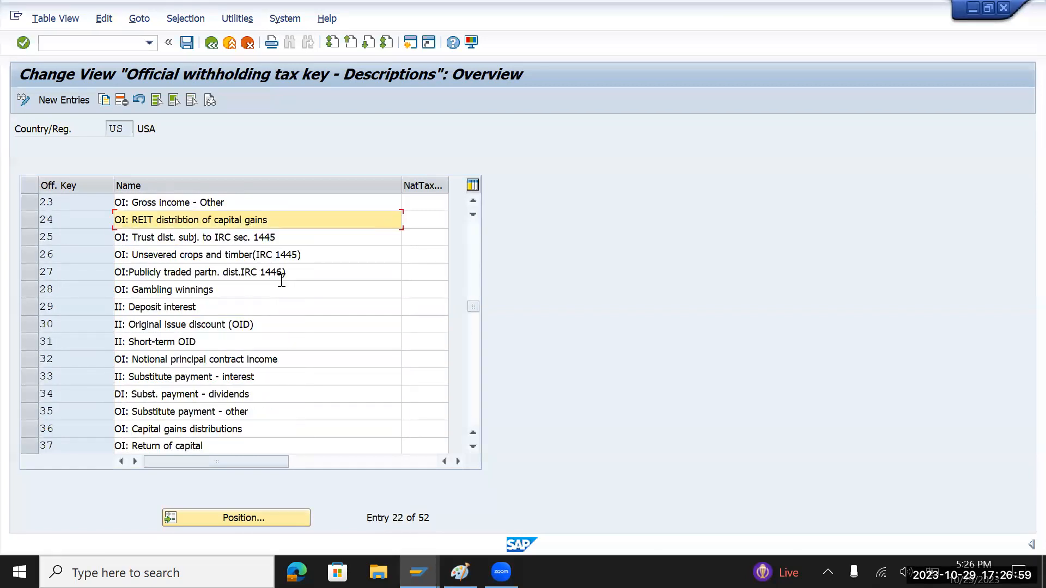
{"action": "scroll", "coordinate": [279, 281], "scroll_direction": "down", "scroll_amount": 2}
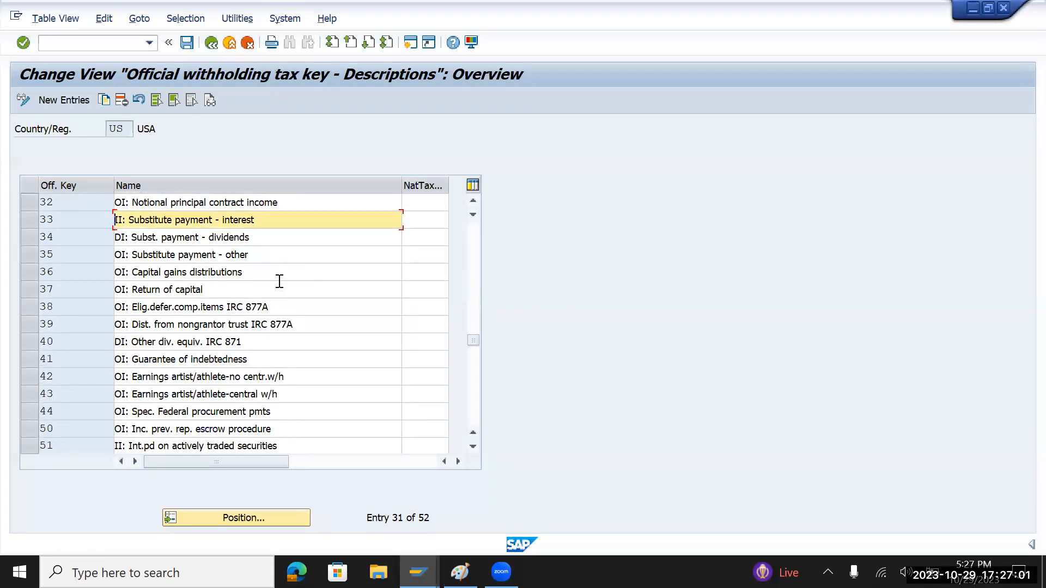
{"action": "scroll", "coordinate": [281, 282], "scroll_direction": "down", "scroll_amount": 3}
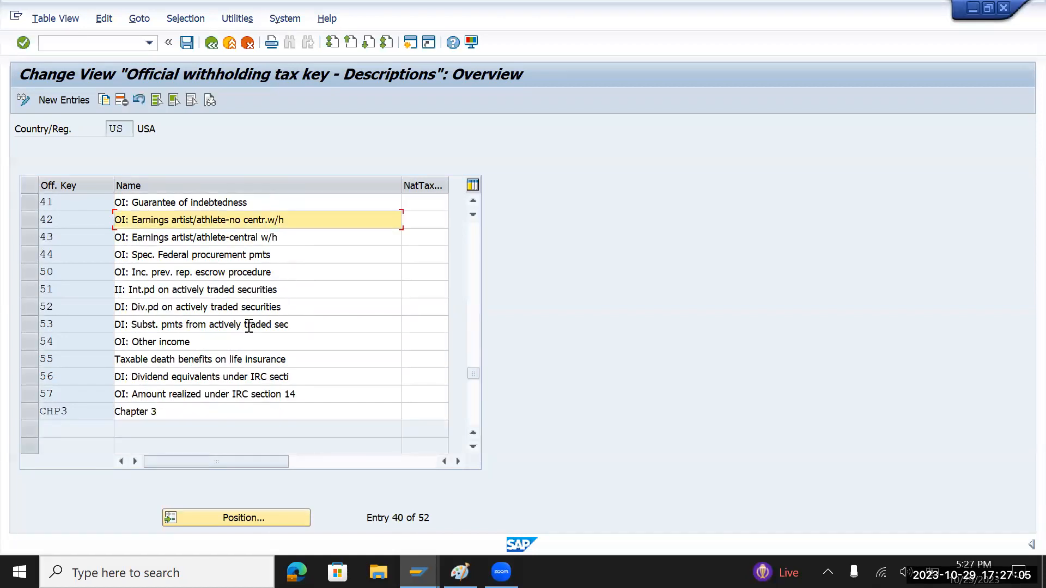
{"action": "scroll", "coordinate": [251, 324], "scroll_direction": "up", "scroll_amount": 1}
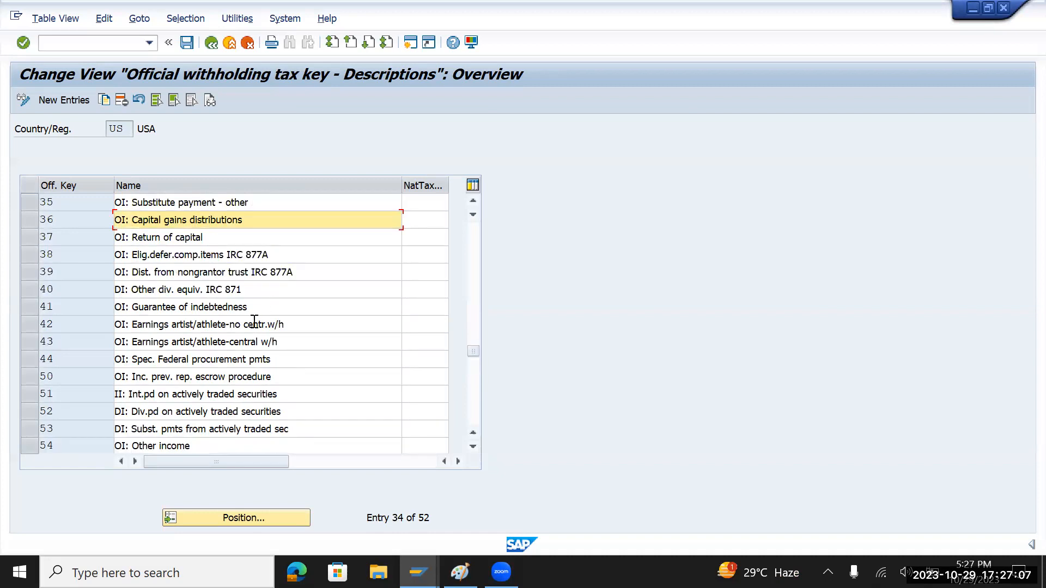
{"action": "scroll", "coordinate": [254, 322], "scroll_direction": "up", "scroll_amount": 2}
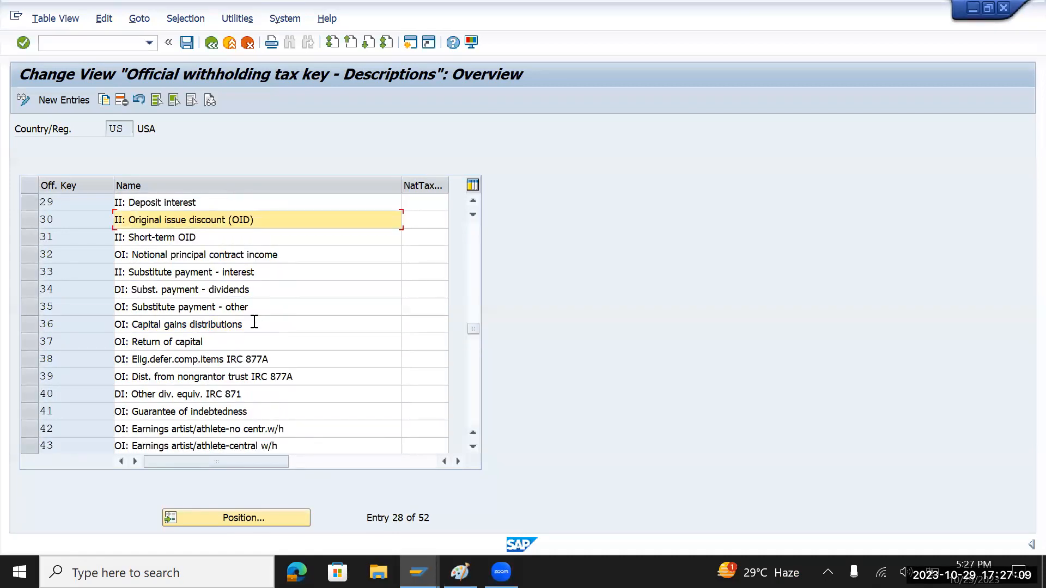
{"action": "scroll", "coordinate": [254, 322], "scroll_direction": "up", "scroll_amount": 1}
- Examine the US keys 28 (Gambling winnings) and 29 (Deposit interest), and return to the IMG structure
{"action": "left_click_drag", "start_coordinate": [218, 255], "coordinate": [56, 260]}
{"action": "left_click", "coordinate": [233, 257]}
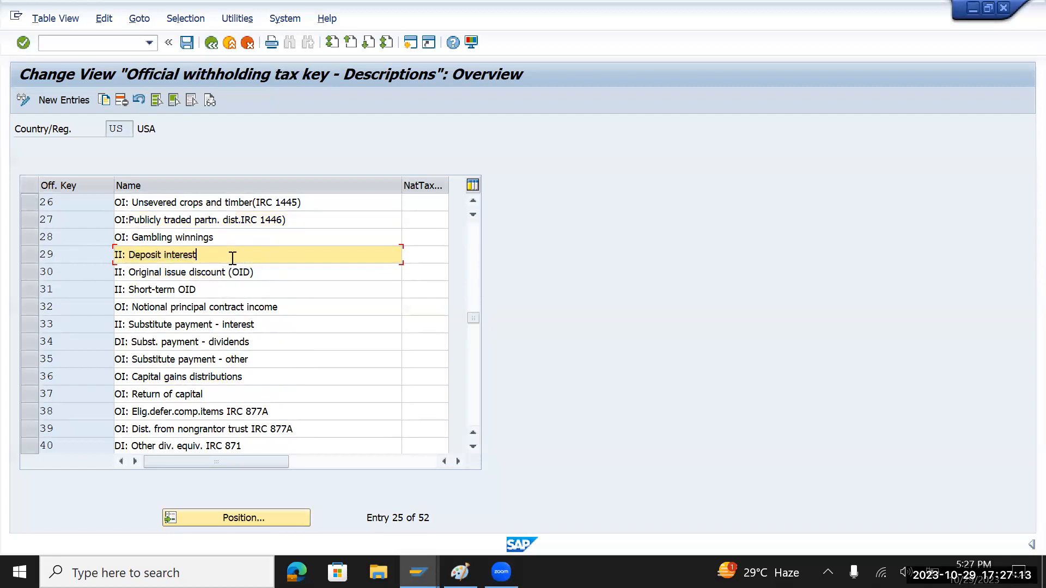
{"action": "left_click_drag", "start_coordinate": [231, 240], "coordinate": [100, 243]}
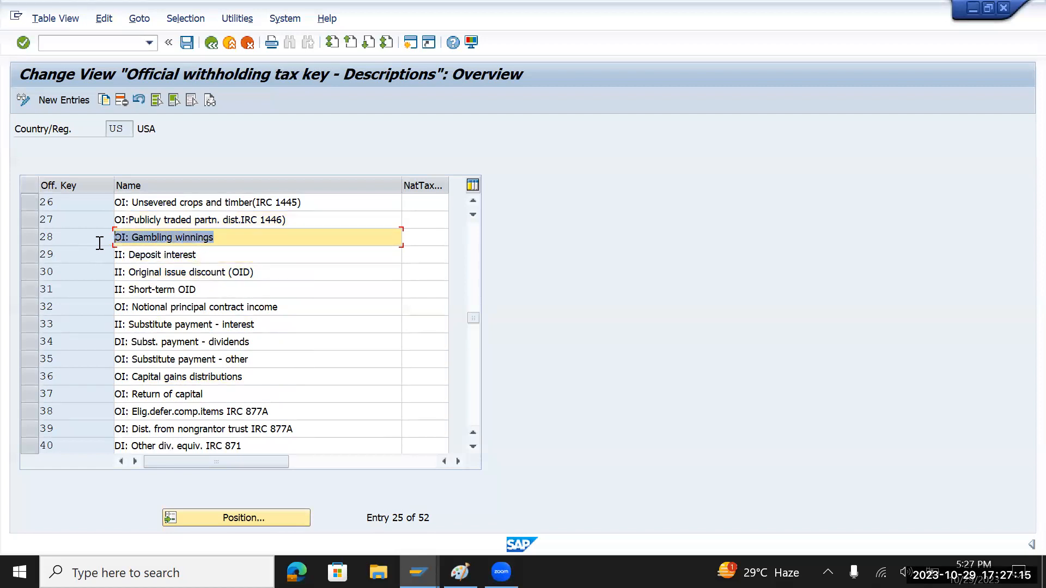
{"action": "left_click_drag", "start_coordinate": [232, 261], "coordinate": [110, 252]}
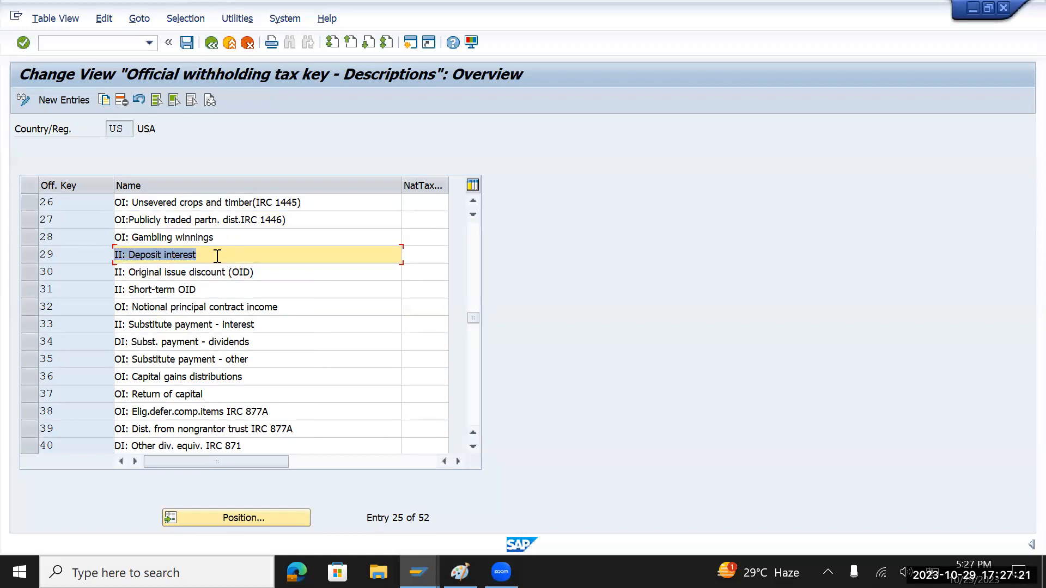
{"action": "left_click", "coordinate": [211, 42]}
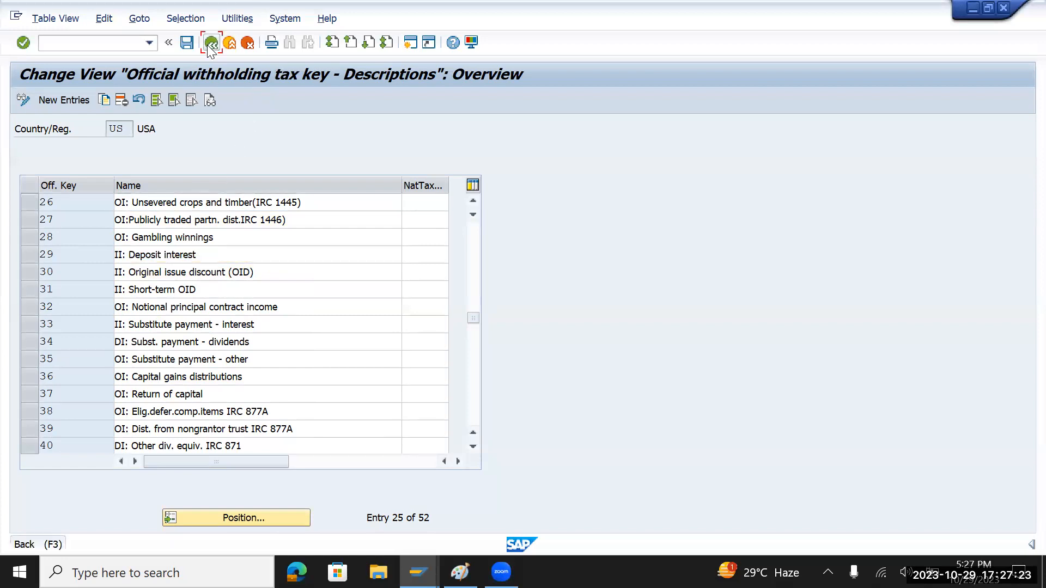
- Open the withholding tax keys for country IN, examine the rent, professional fees, insurance commission and securities entries, and return to the IMG structure
{"action": "left_click", "coordinate": [107, 411]}
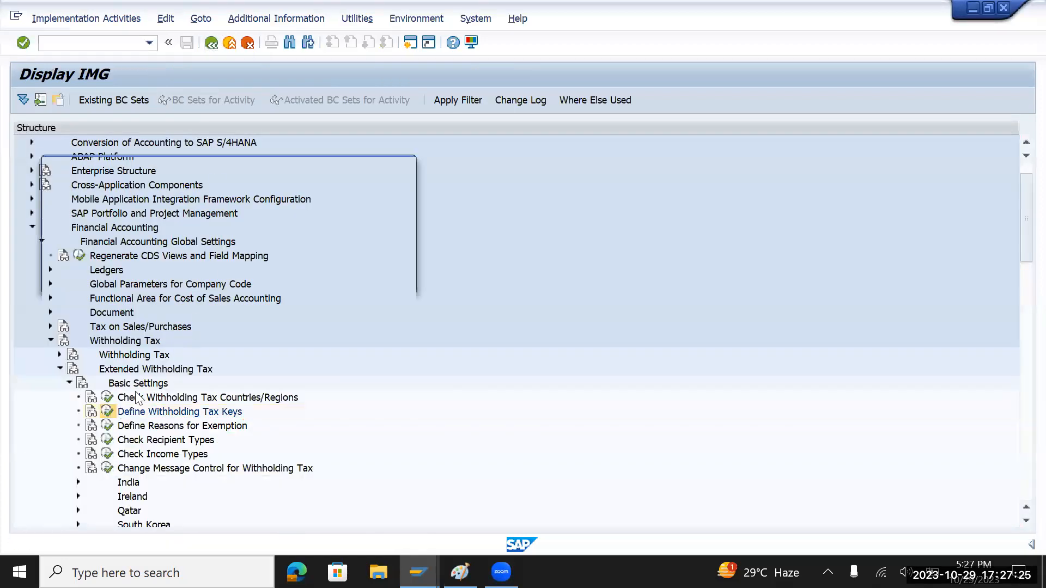
{"action": "type", "text": "IN"}
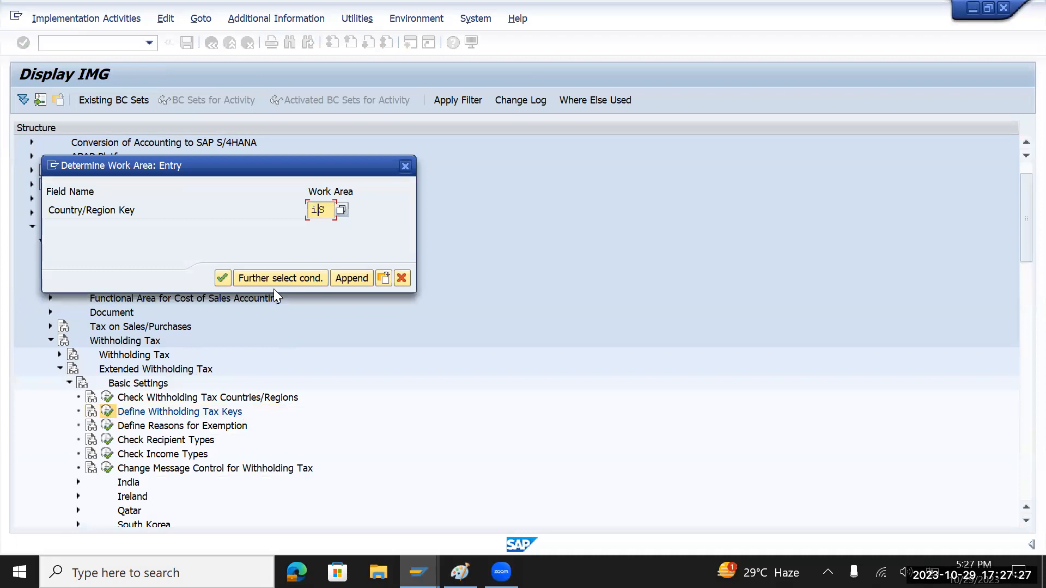
{"action": "key", "text": "Return"}
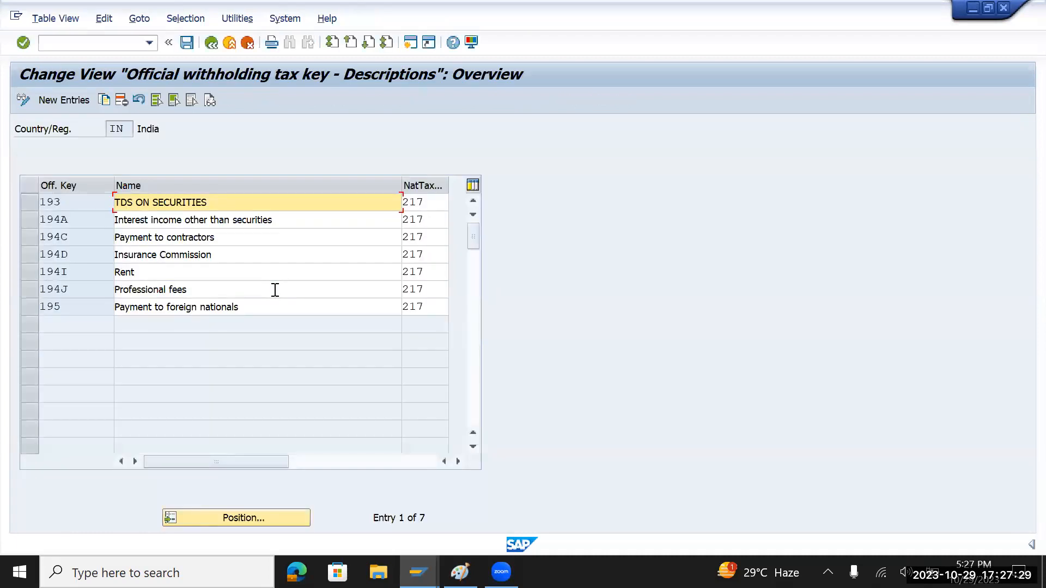
{"action": "left_click_drag", "start_coordinate": [158, 270], "coordinate": [94, 271]}
{"action": "left_click_drag", "start_coordinate": [205, 297], "coordinate": [112, 297]}
{"action": "left_click_drag", "start_coordinate": [215, 256], "coordinate": [118, 255]}
{"action": "left_click_drag", "start_coordinate": [249, 207], "coordinate": [80, 209]}
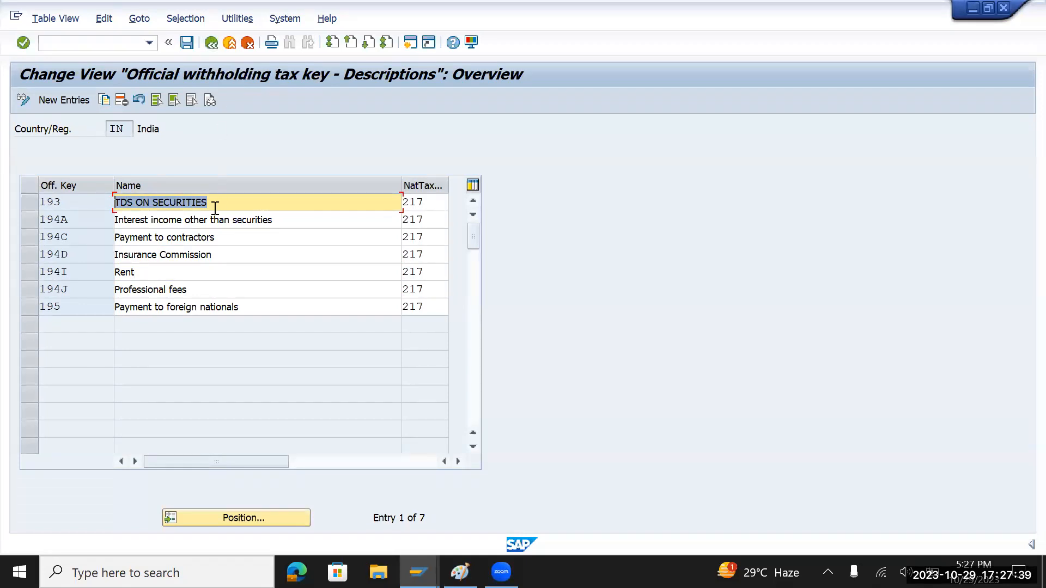
{"action": "left_click", "coordinate": [211, 43]}
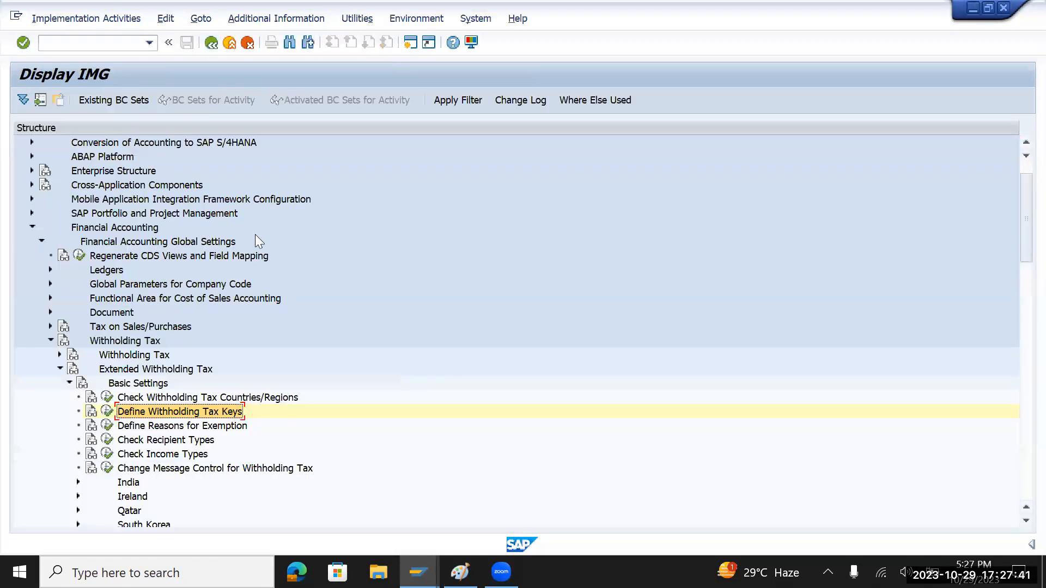
- Reopen Define Withholding Tax Keys for country US and look through its official keys for comparison
{"action": "left_click", "coordinate": [108, 413]}
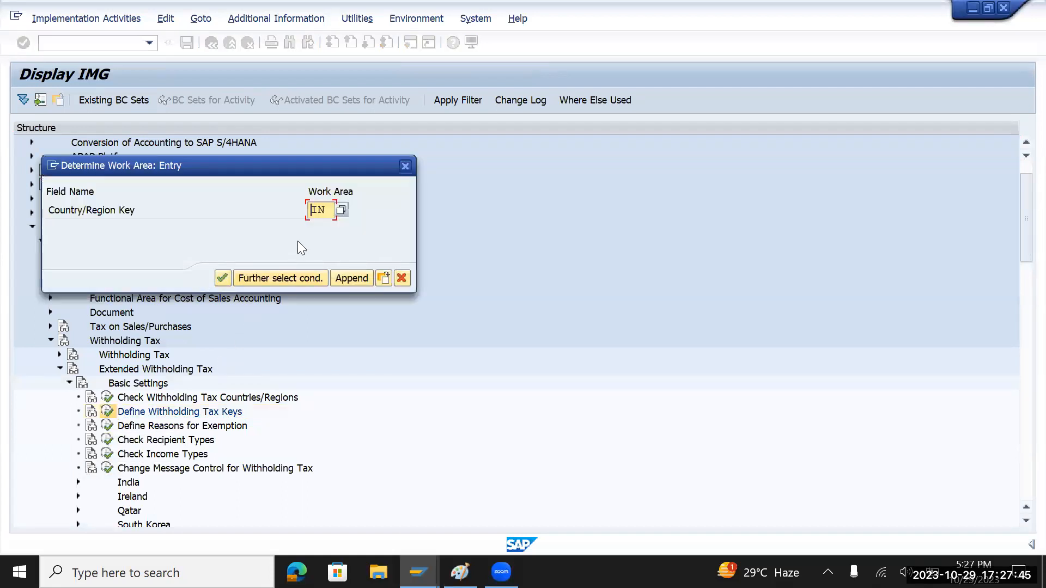
{"action": "type", "text": "us"}
{"action": "key", "text": "Return"}
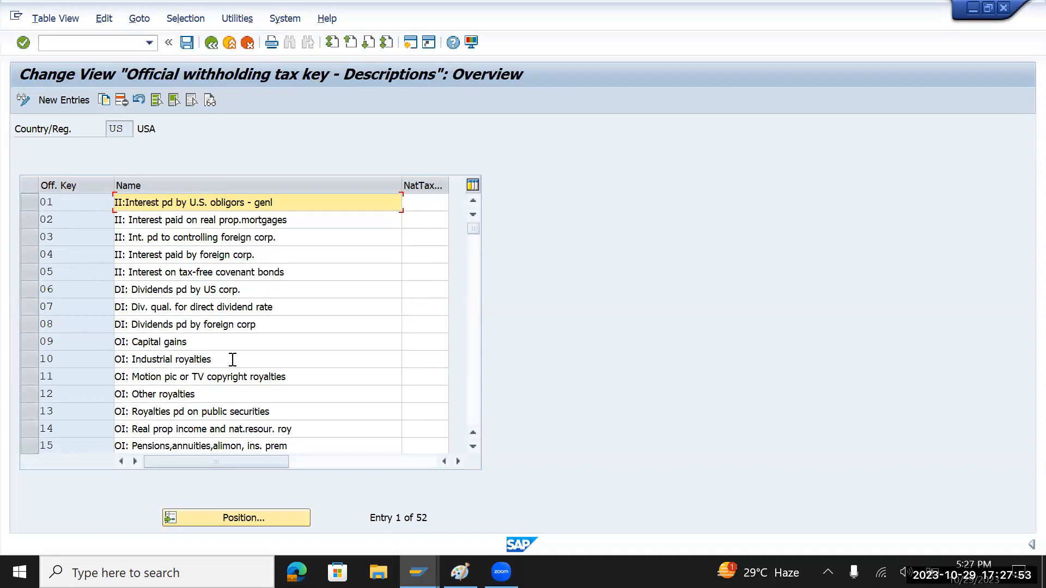
{"action": "scroll", "coordinate": [207, 352], "scroll_direction": "down", "scroll_amount": 5}
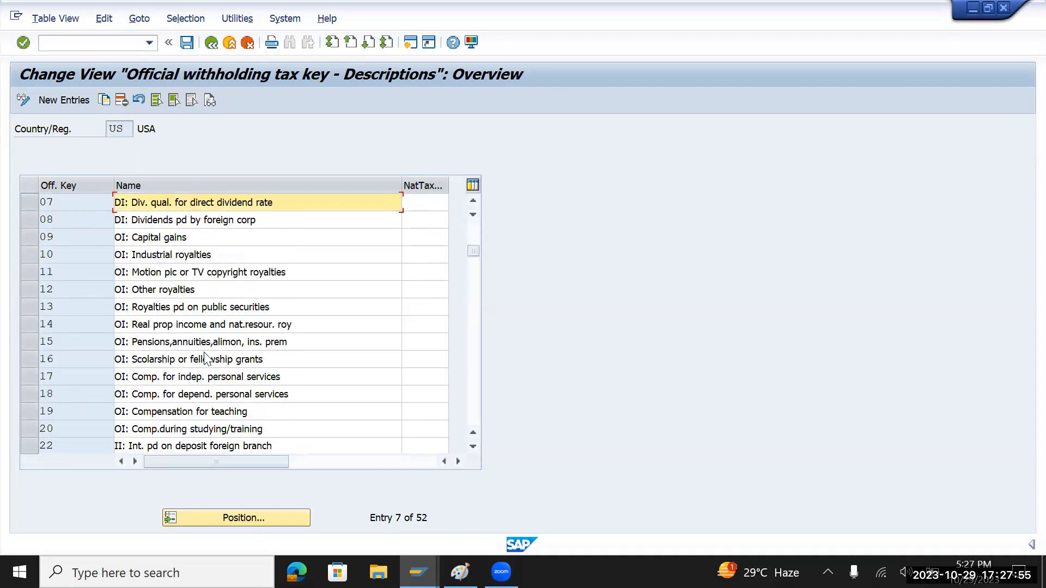
{"action": "scroll", "coordinate": [204, 352], "scroll_direction": "down", "scroll_amount": 1}
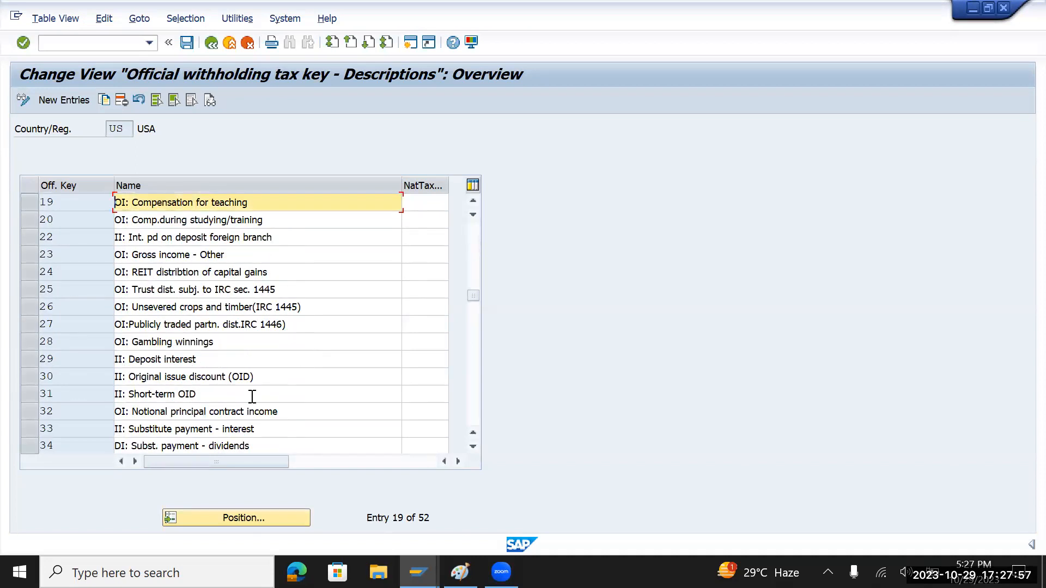
- Examine the US keys 31 (Short-term OID) and 29 (Deposit interest), and return to the IMG structure
{"action": "left_click_drag", "start_coordinate": [267, 394], "coordinate": [75, 388]}
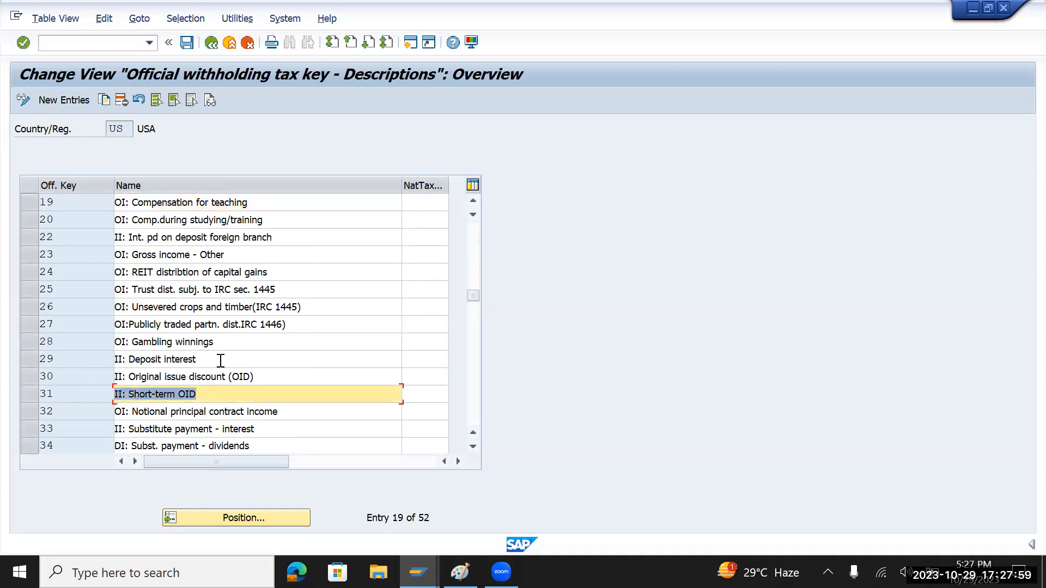
{"action": "left_click_drag", "start_coordinate": [221, 360], "coordinate": [10, 347]}
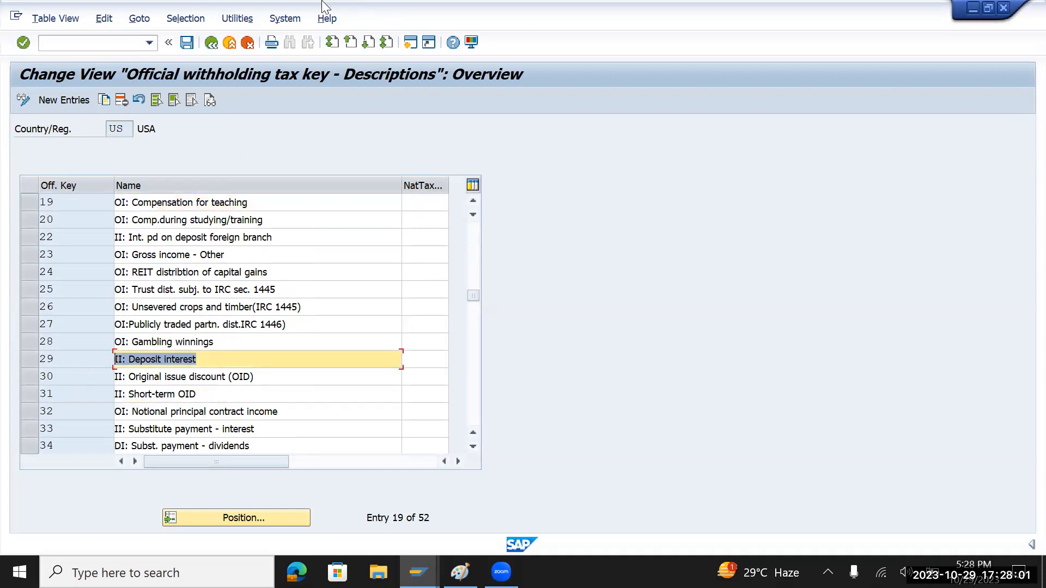
{"action": "left_click", "coordinate": [213, 42]}
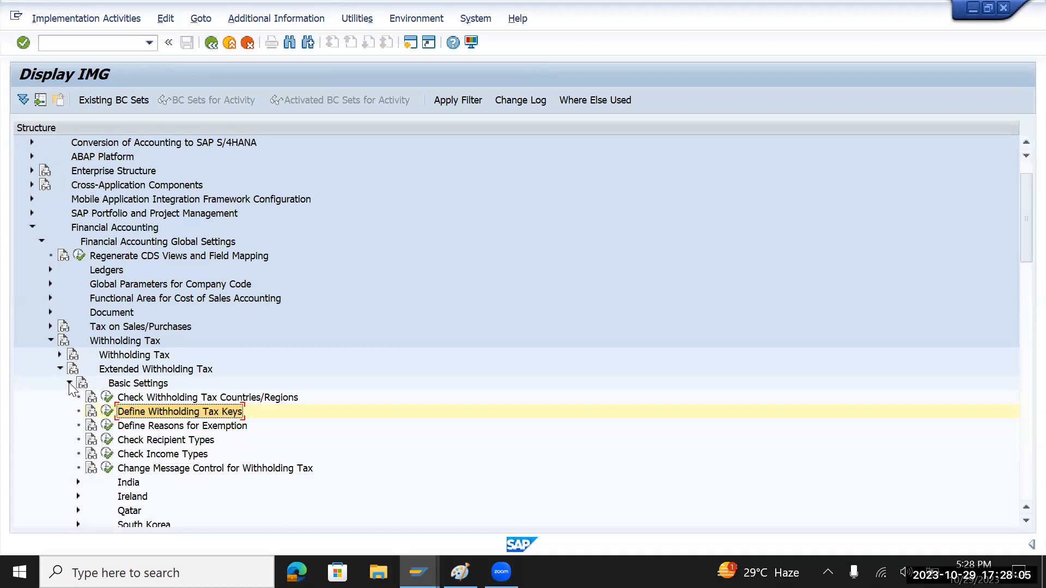
- Collapse Basic Settings under Extended Withholding Tax and expand Calculation down to the Withholding Tax Type activities
{"action": "left_click", "coordinate": [70, 383]}
{"action": "key", "text": "Down"}
{"action": "left_click", "coordinate": [68, 398]}
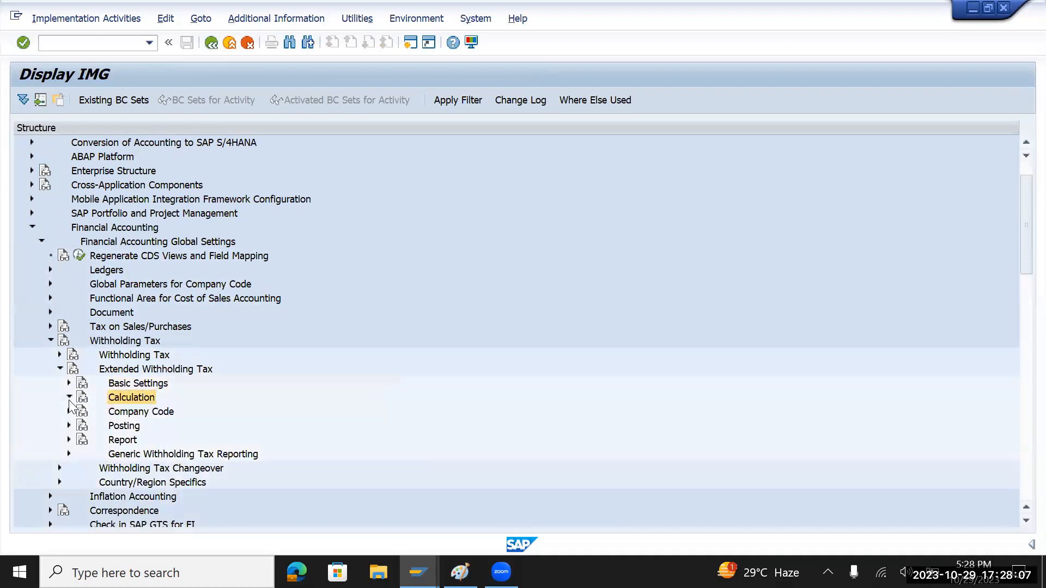
{"action": "left_click", "coordinate": [195, 371]}
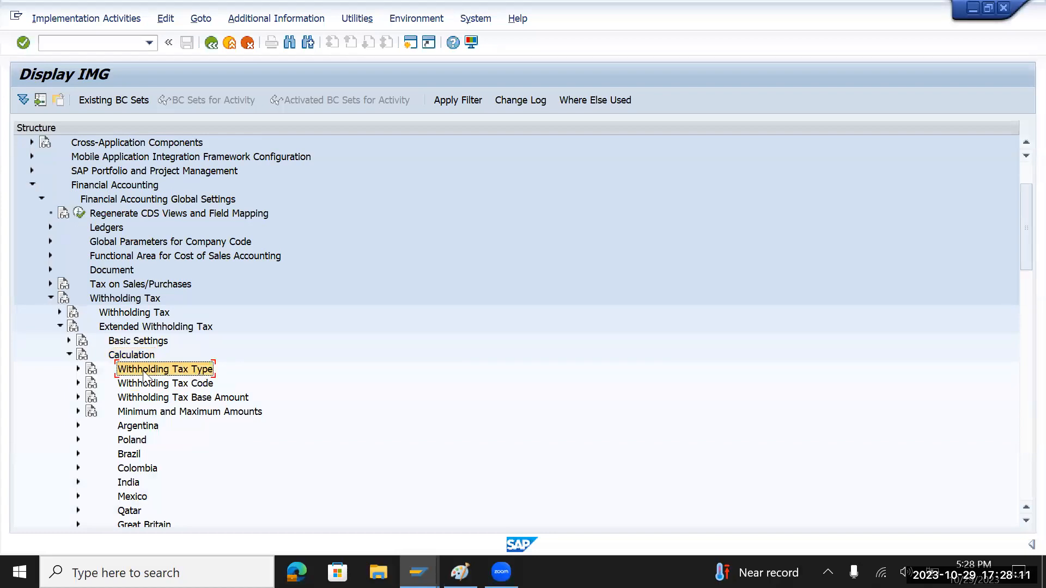
{"action": "left_click", "coordinate": [78, 369]}
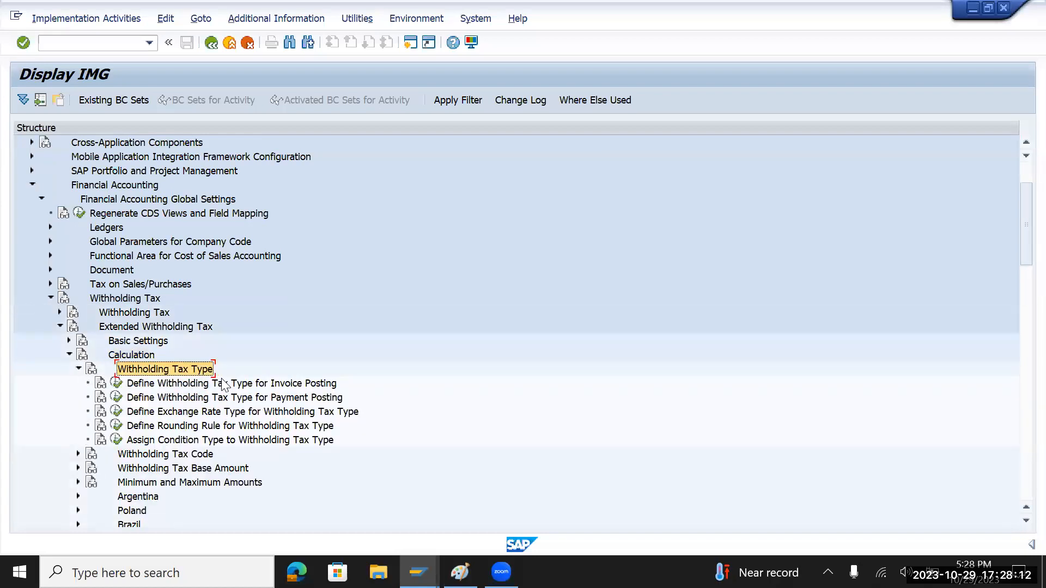
- Compare the activities for defining the withholding tax type for invoice posting and for payment posting
{"action": "left_click", "coordinate": [277, 387]}
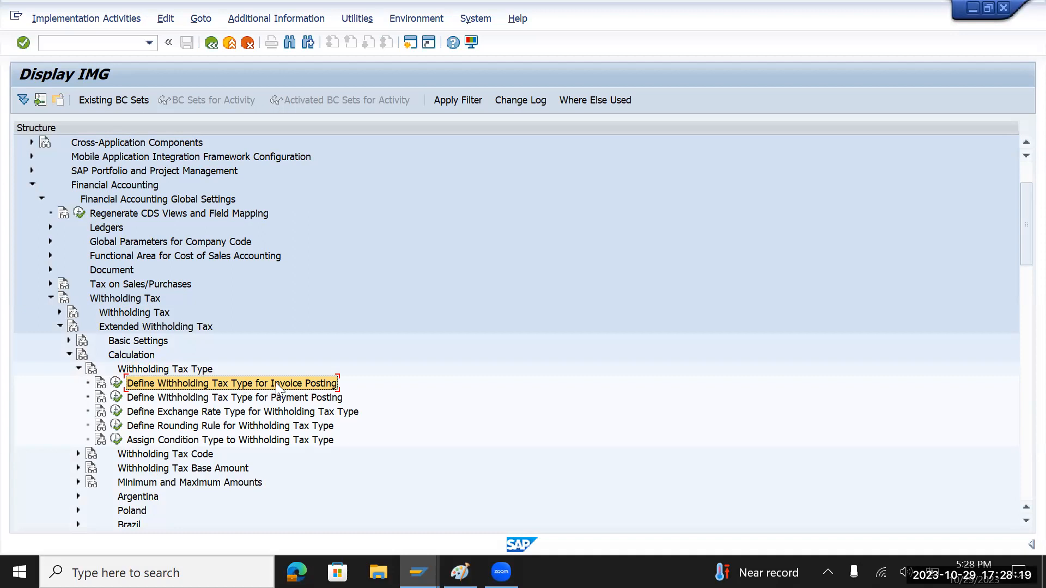
{"action": "left_click", "coordinate": [280, 397]}
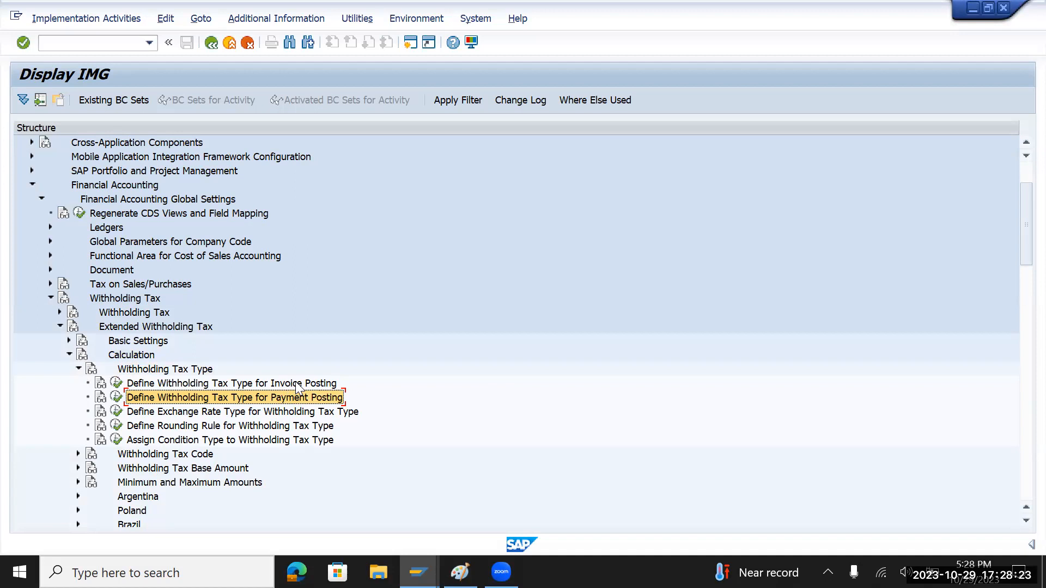
{"action": "left_click", "coordinate": [295, 383]}
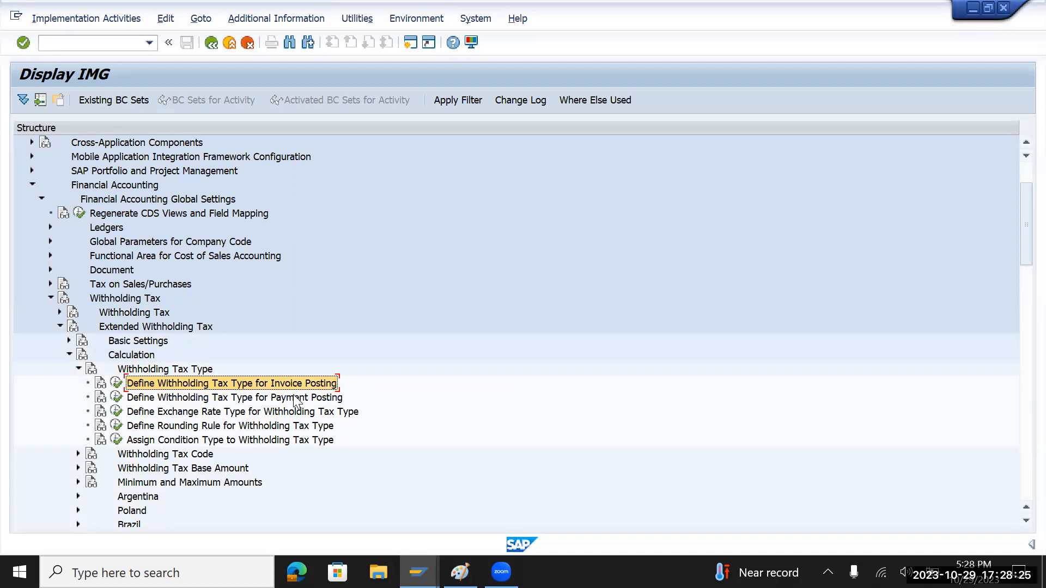
{"action": "left_click", "coordinate": [292, 397]}
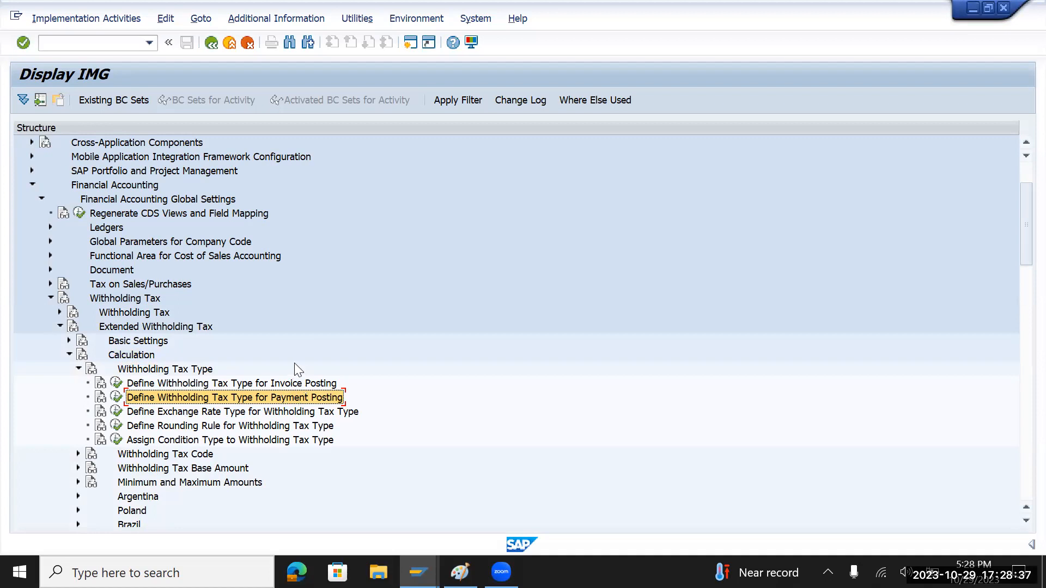
{"action": "left_click", "coordinate": [304, 384]}
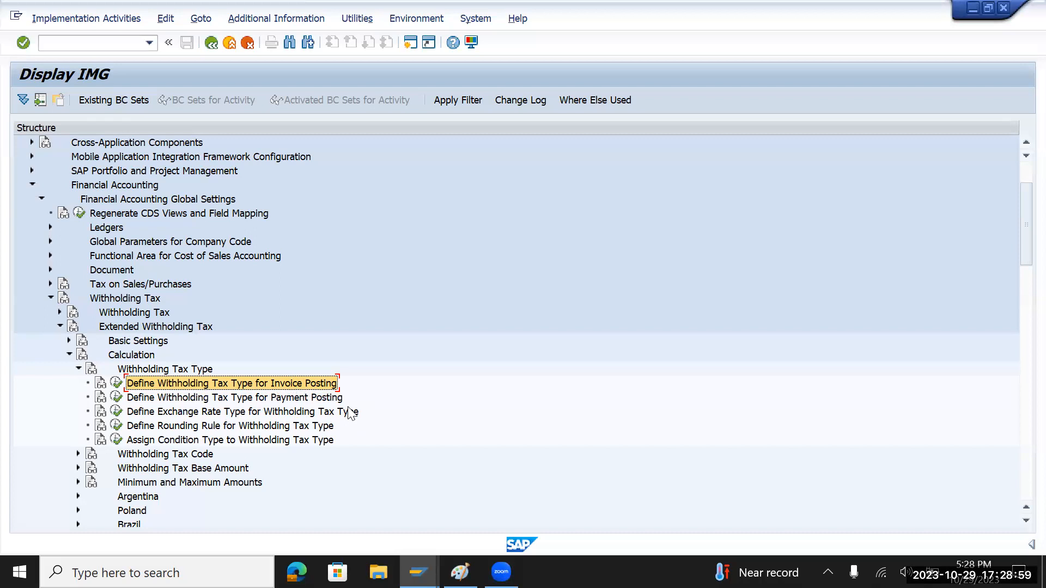
{"action": "left_click", "coordinate": [248, 403]}
{"action": "left_click", "coordinate": [292, 386]}
{"action": "left_click", "coordinate": [276, 397]}
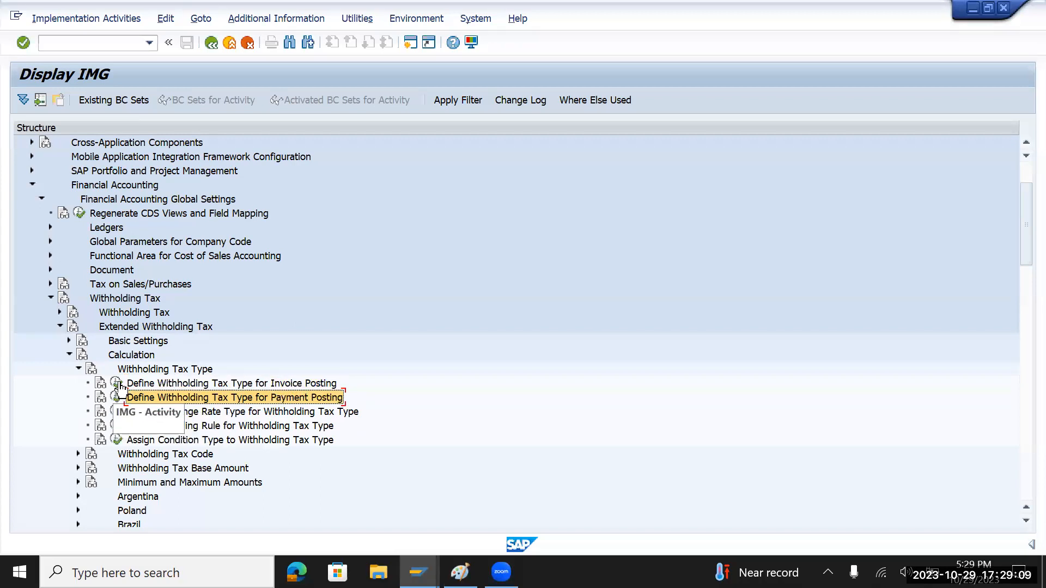
- Switch to Paint to review the TMIN, TMUS WTax and TMGB company code note, and return to SAP
{"action": "key", "text": "alt+Tab"}
{"action": "key", "text": "Tab"}
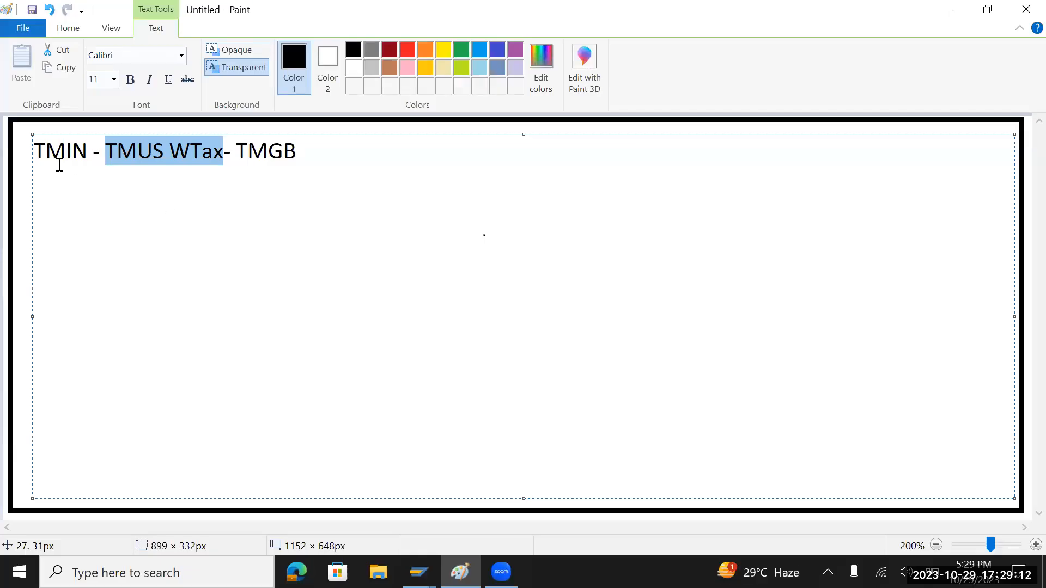
{"action": "left_click", "coordinate": [94, 151]}
{"action": "left_click_drag", "start_coordinate": [93, 150], "coordinate": [35, 153]}
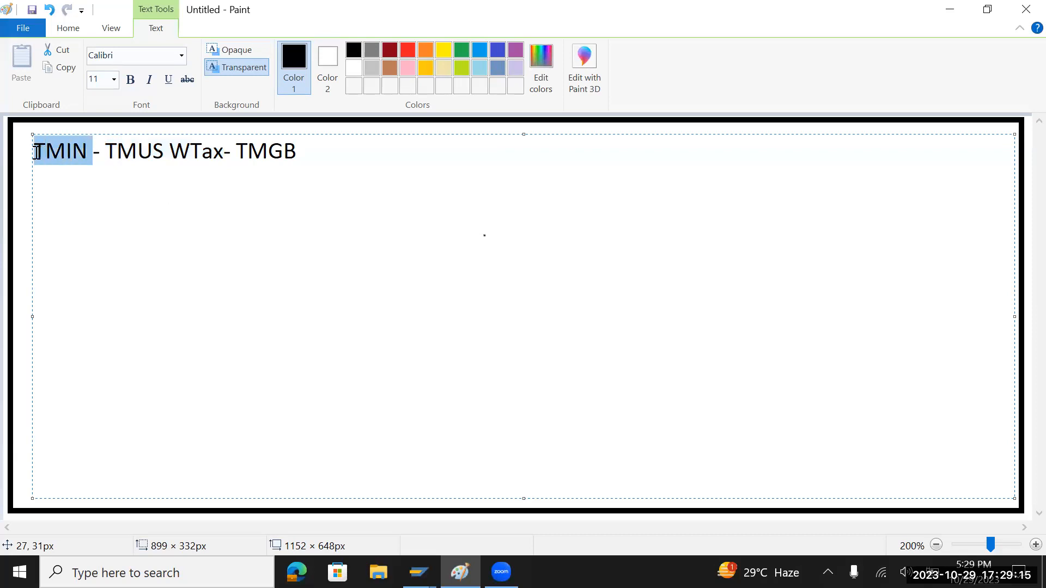
{"action": "left_click_drag", "start_coordinate": [107, 152], "coordinate": [165, 150]}
{"action": "left_click_drag", "start_coordinate": [93, 151], "coordinate": [35, 152]}
{"action": "left_click_drag", "start_coordinate": [113, 151], "coordinate": [137, 151]}
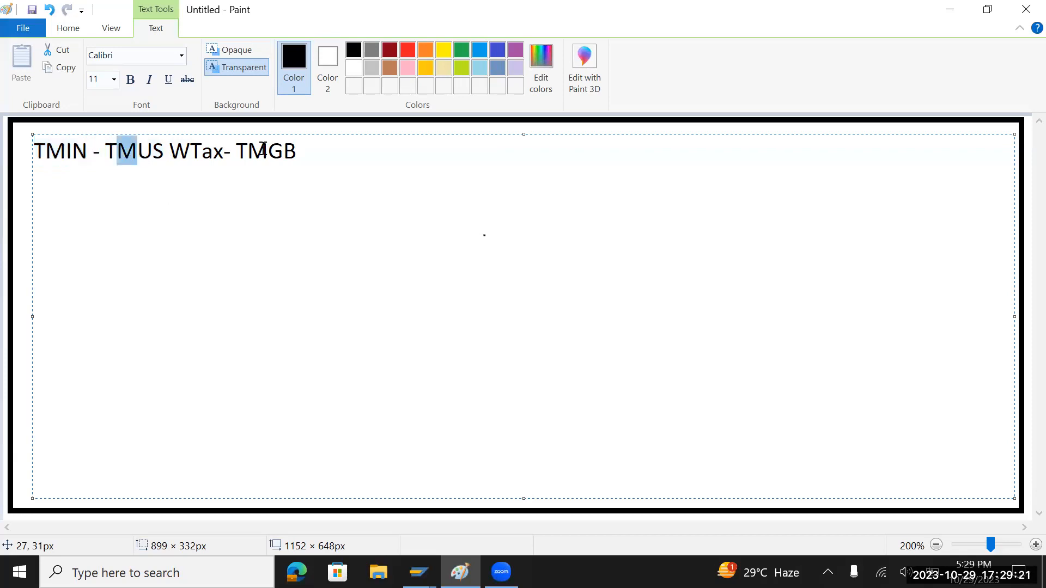
{"action": "mouse_move", "coordinate": [240, 151]}
{"action": "left_mouse_down"}
{"action": "mouse_move", "coordinate": [331, 154]}
{"action": "mouse_move", "coordinate": [29, 145]}
{"action": "left_mouse_up"}
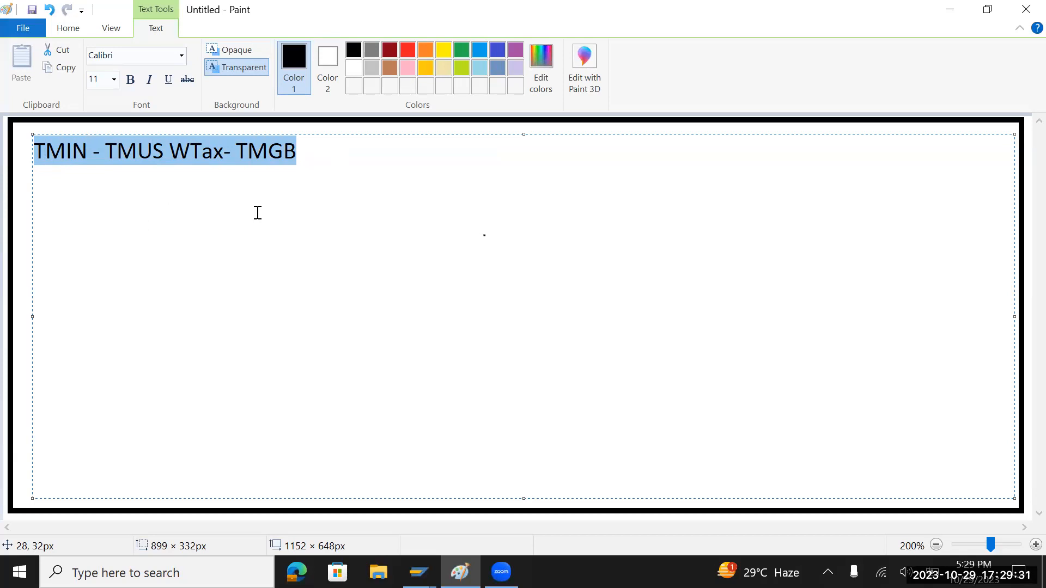
{"action": "key", "text": "alt+Tab"}
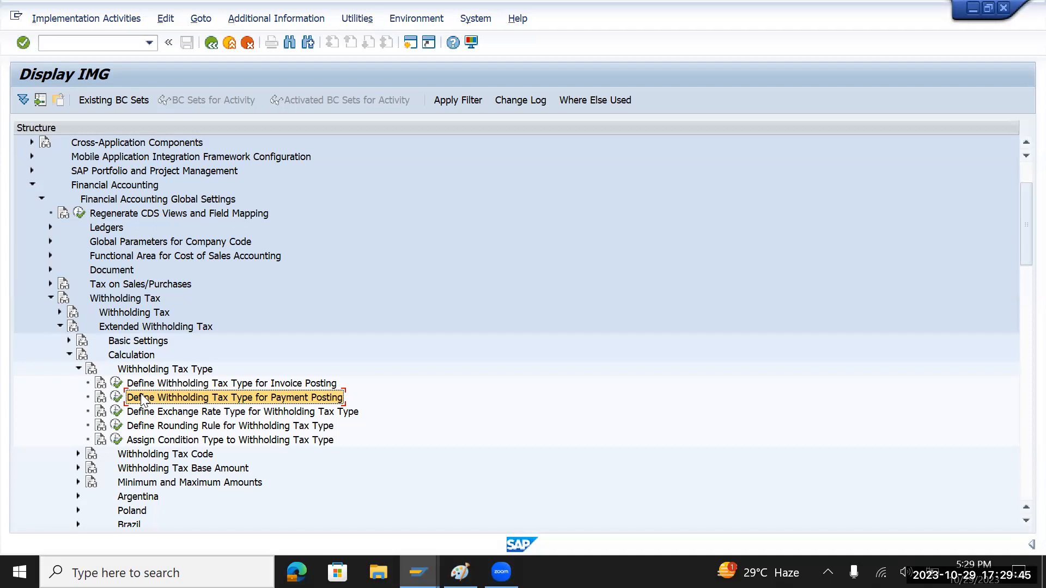
- Open Define Withholding Tax Type for Invoice Posting for country US and start a new entry
{"action": "left_click", "coordinate": [252, 383]}
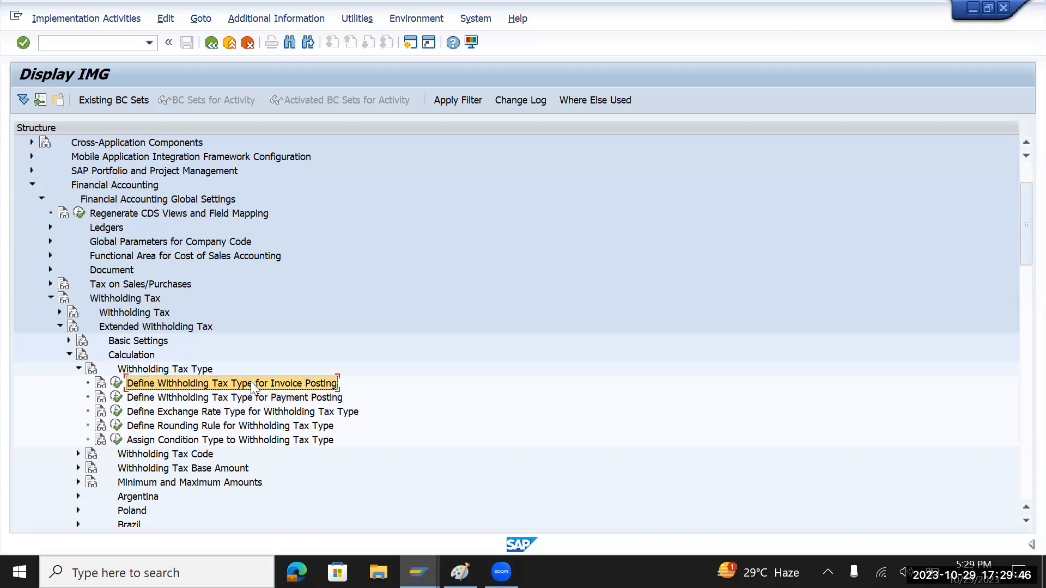
{"action": "left_click", "coordinate": [117, 383]}
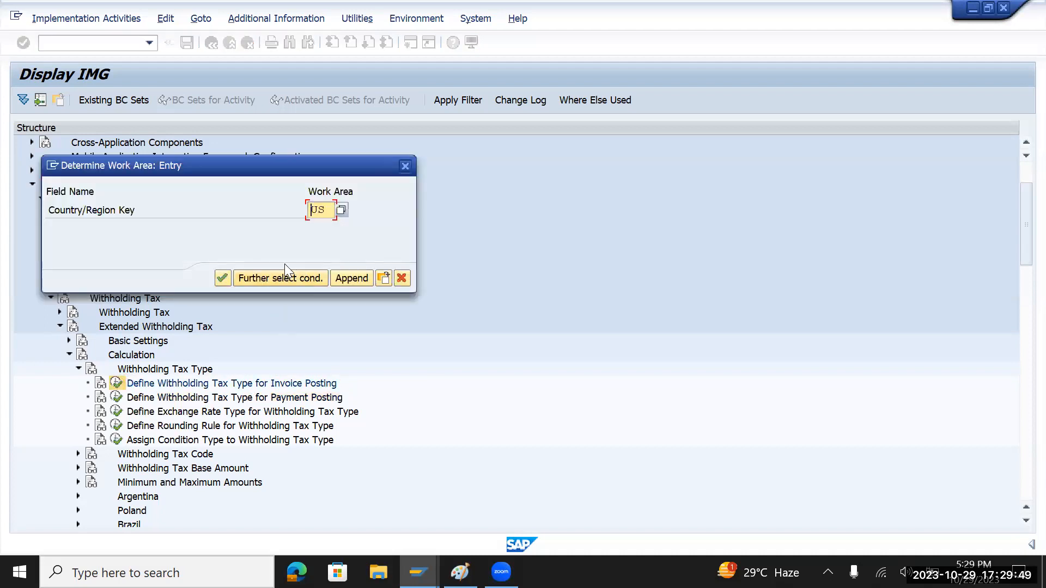
{"action": "left_click", "coordinate": [222, 278]}
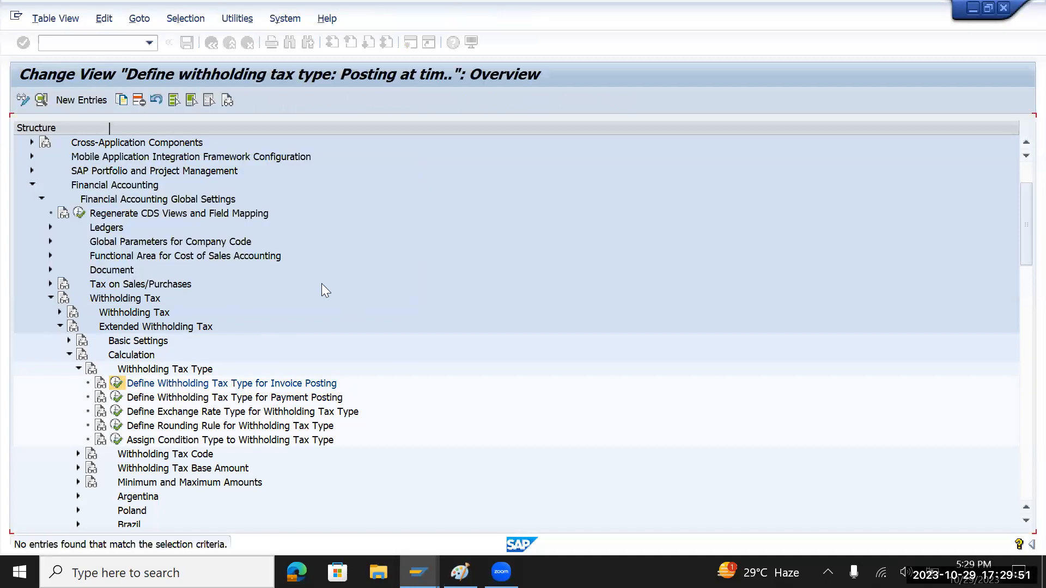
{"action": "left_click", "coordinate": [72, 98]}
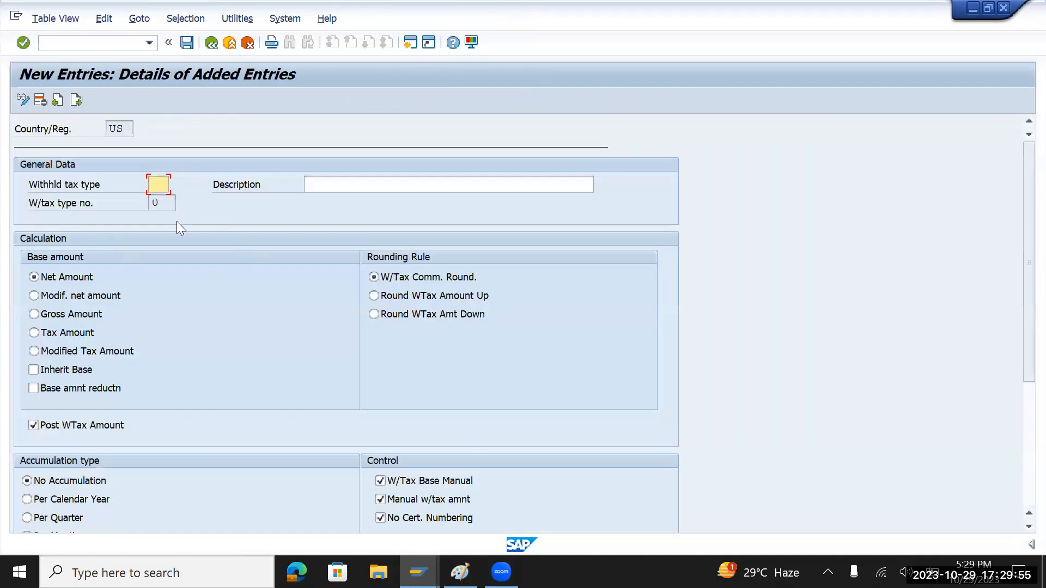
- Enter withholding tax type TI with the description TM US WTax Invoice
{"action": "type", "text": "W"}
{"action": "key", "text": "BackSpace"}
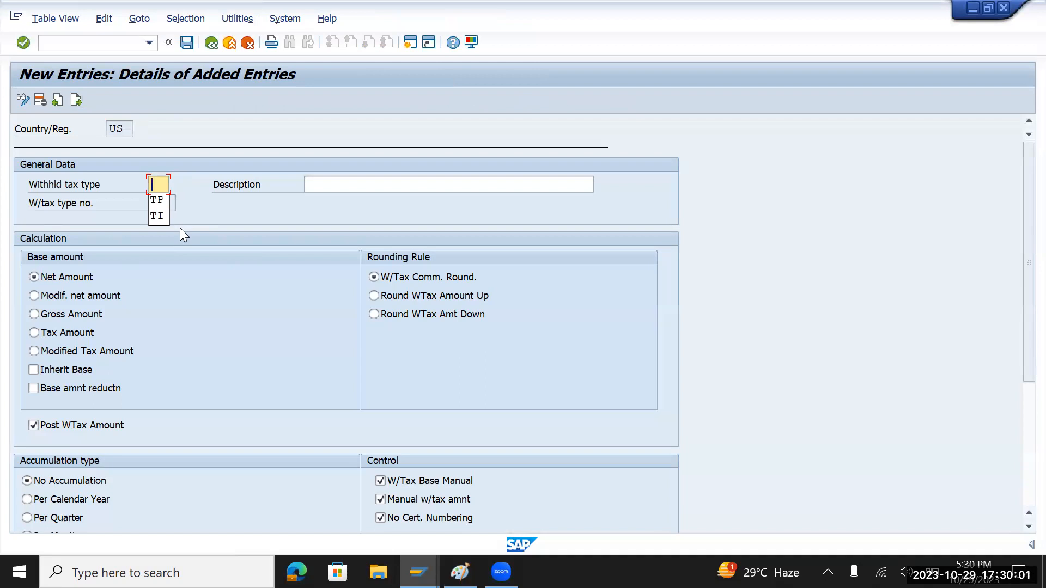
{"action": "type", "text": "U"}
{"action": "key", "text": "BackSpace"}
{"action": "type", "text": "TI"}
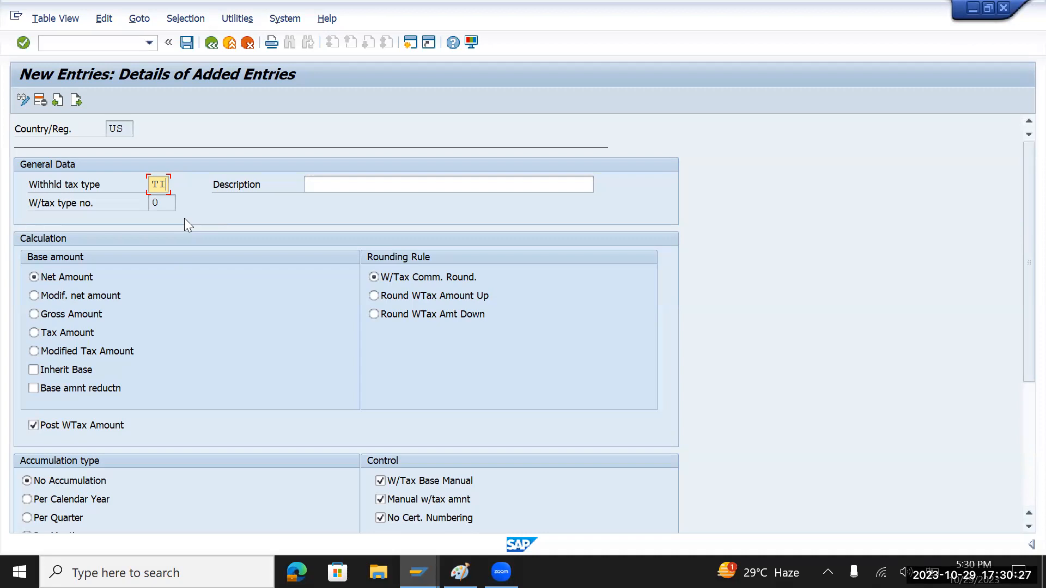
{"action": "left_click", "coordinate": [317, 182]}
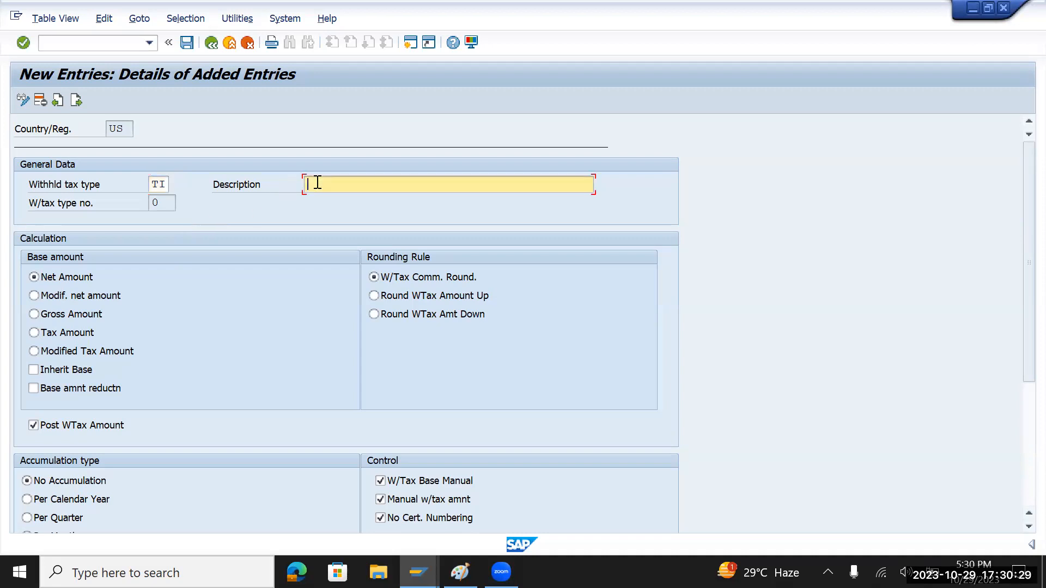
{"action": "type", "text": "TM US WTax Invoice"}
- Base the calculation on Net Amount, save the tax type under customizing request WALK902687, and return to the IMG structure
{"action": "left_click", "coordinate": [56, 315]}
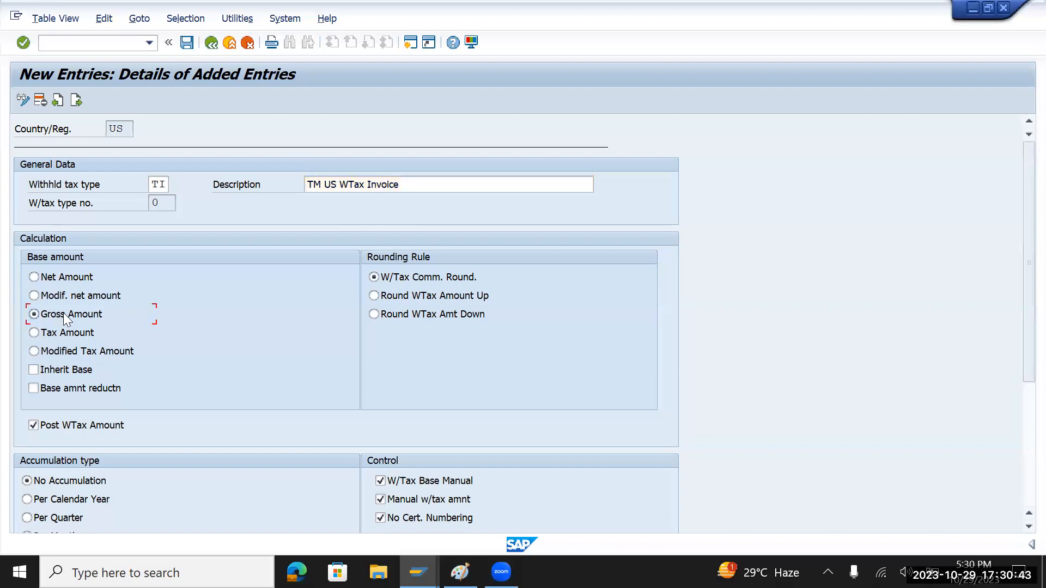
{"action": "left_click", "coordinate": [63, 281]}
{"action": "left_click", "coordinate": [186, 42]}
{"action": "left_click", "coordinate": [337, 280]}
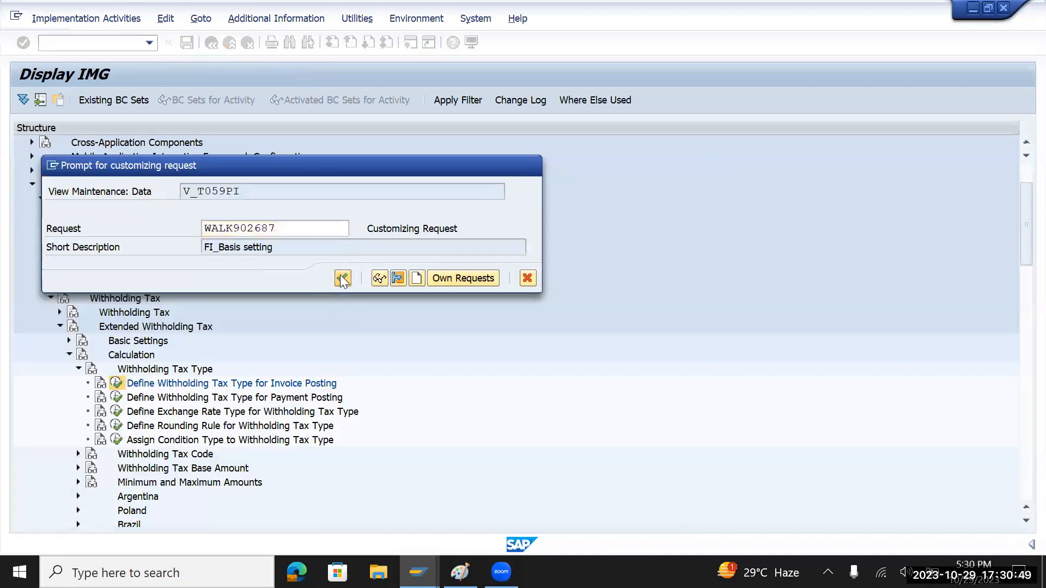
{"action": "left_click", "coordinate": [211, 44]}
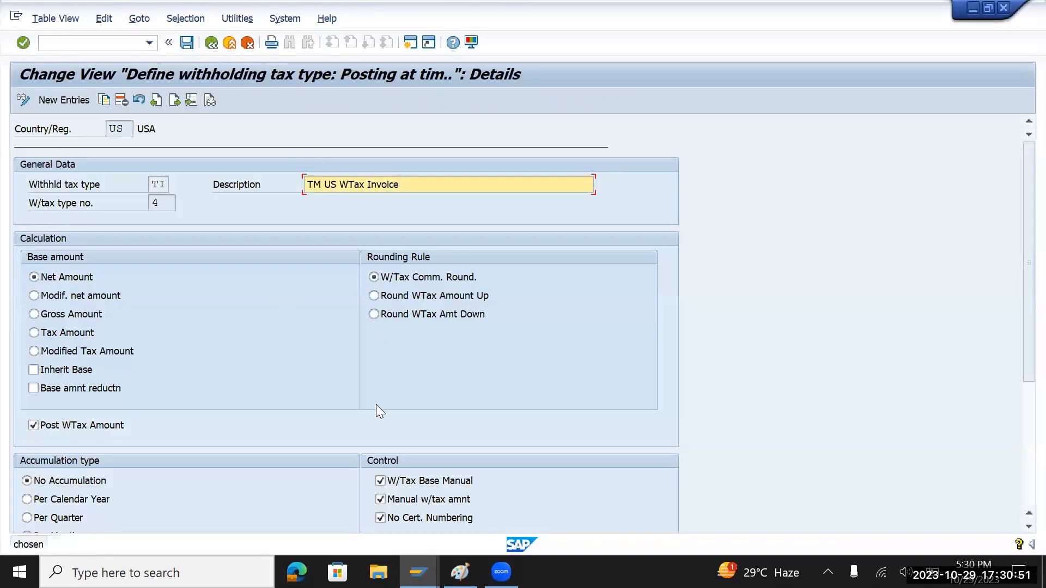
{"action": "left_click", "coordinate": [212, 43]}
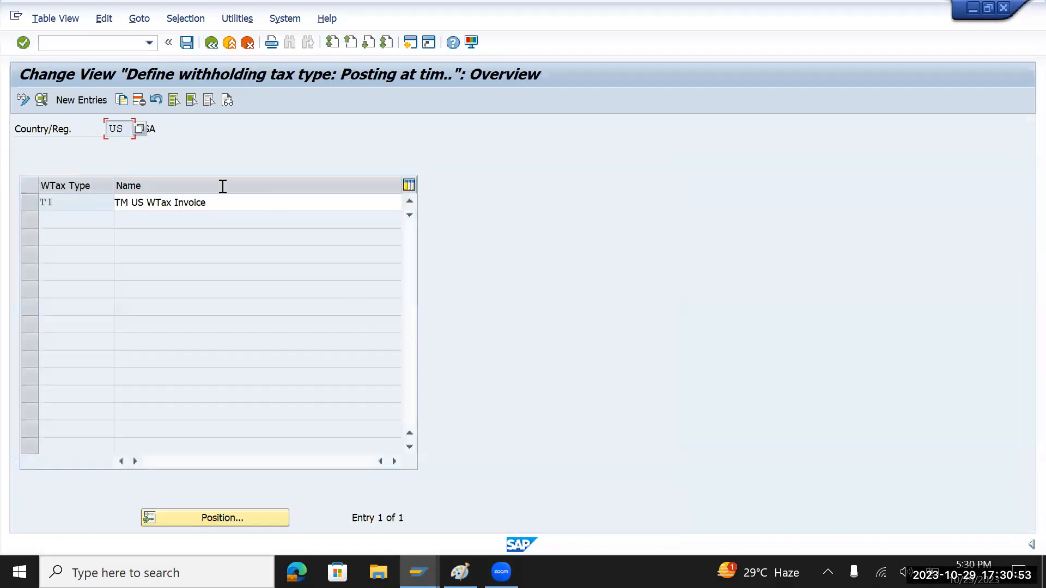
{"action": "left_click", "coordinate": [211, 43]}
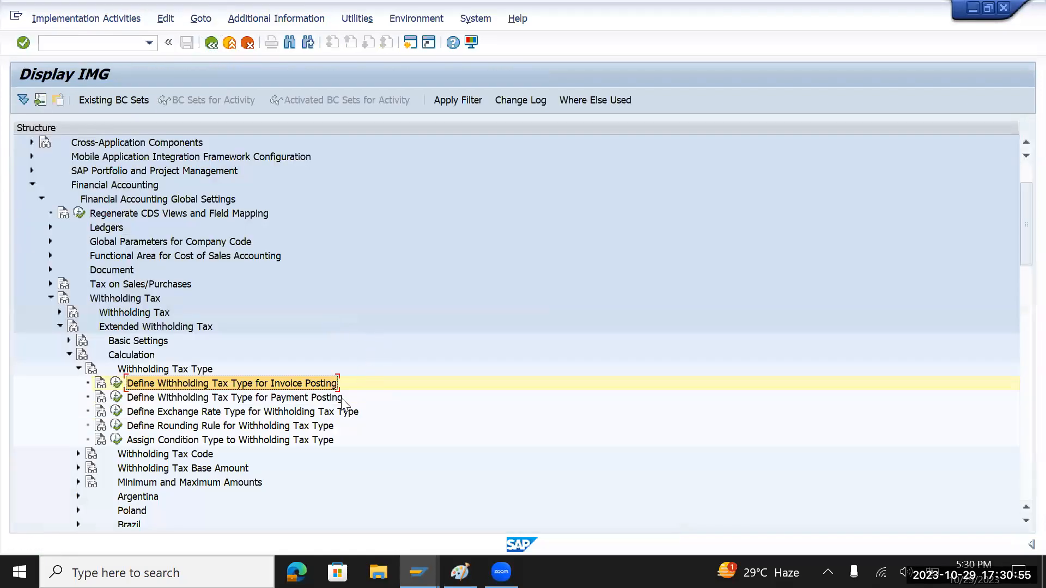
- Open Define Withholding Tax Type for Payment Posting for country US
{"action": "left_click", "coordinate": [327, 398]}
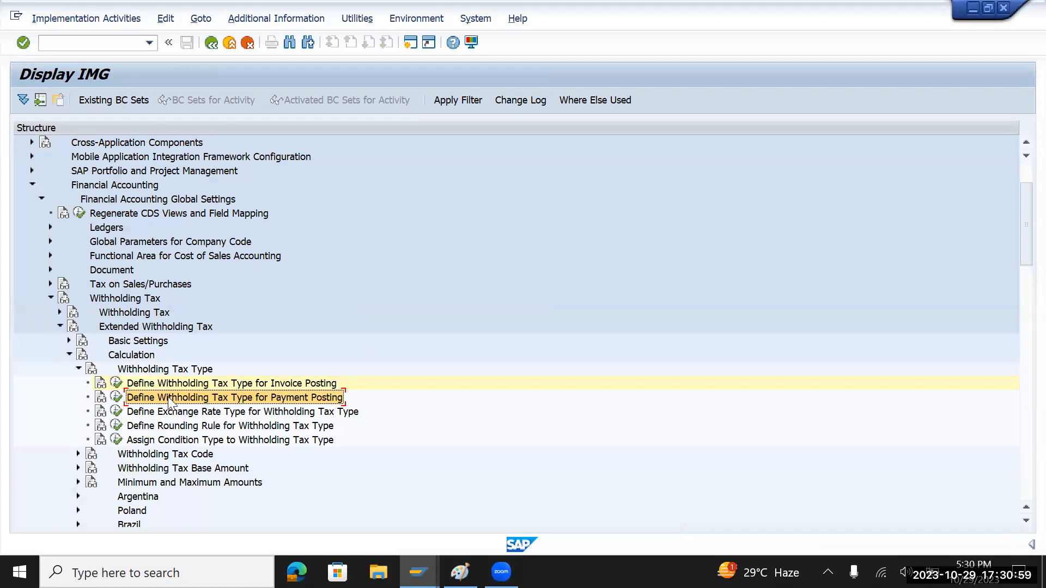
{"action": "left_click", "coordinate": [116, 397]}
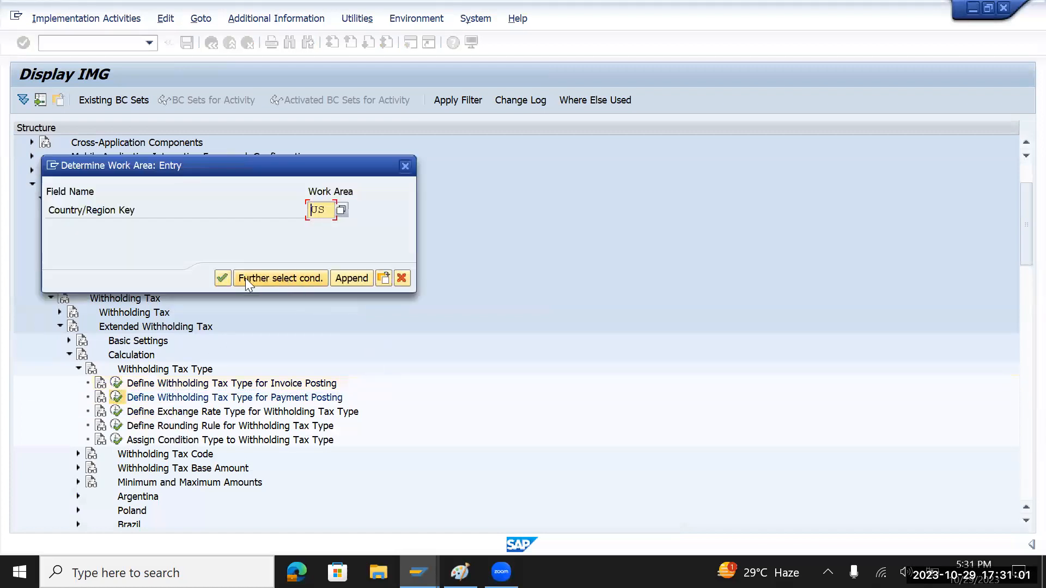
{"action": "left_click", "coordinate": [222, 276]}
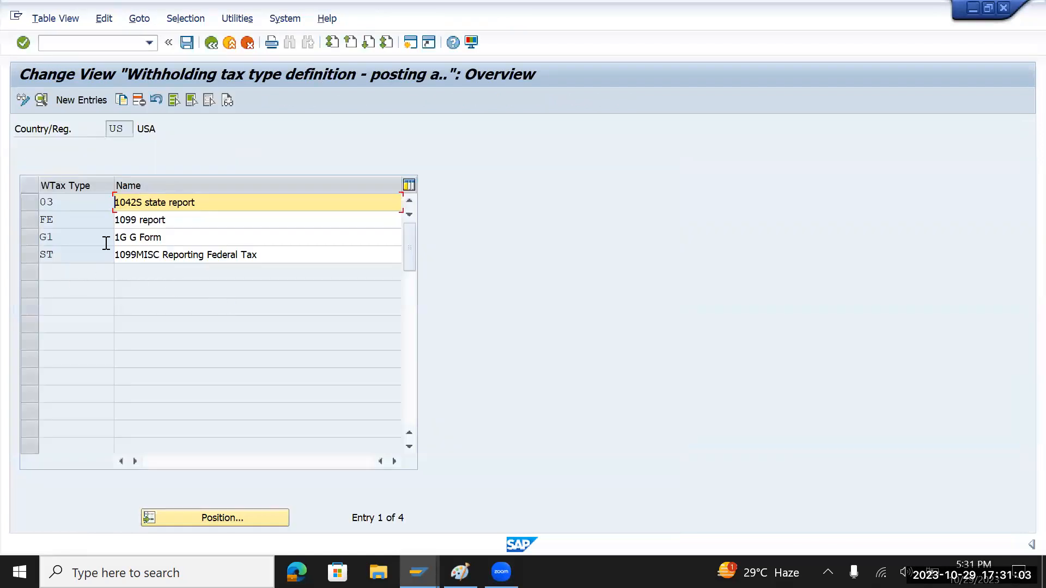
- Examine the payment posting tax types FE (1099 report), ST (1099MISC Reporting Federal Tax) and 03 (1042S state report)
{"action": "left_click", "coordinate": [34, 221]}
{"action": "left_click_drag", "start_coordinate": [62, 218], "coordinate": [25, 223]}
{"action": "left_click_drag", "start_coordinate": [64, 255], "coordinate": [33, 256]}
{"action": "left_click_drag", "start_coordinate": [207, 219], "coordinate": [104, 219]}
{"action": "left_click_drag", "start_coordinate": [273, 254], "coordinate": [117, 255]}
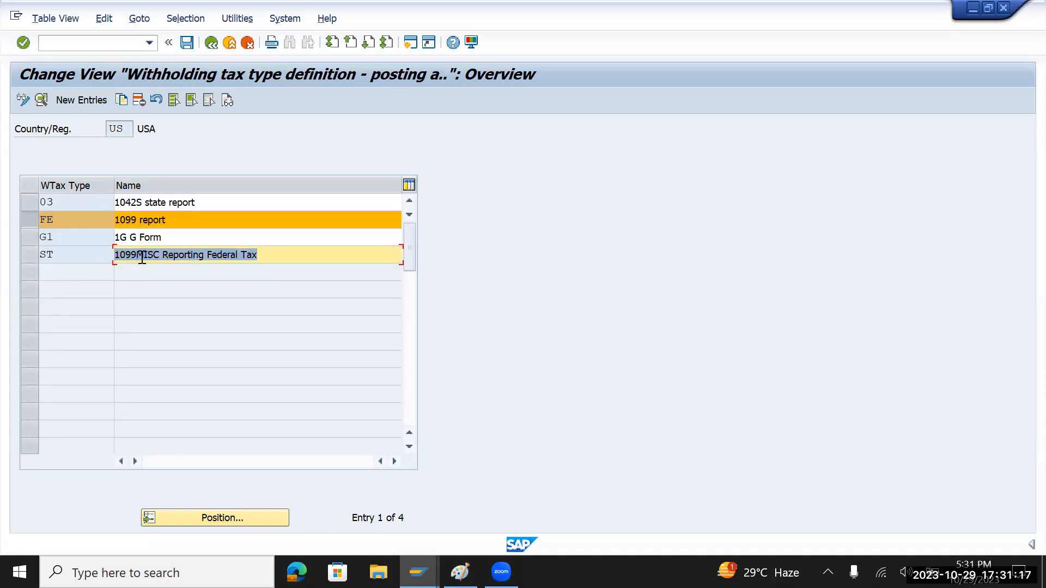
{"action": "left_click_drag", "start_coordinate": [197, 202], "coordinate": [100, 200]}
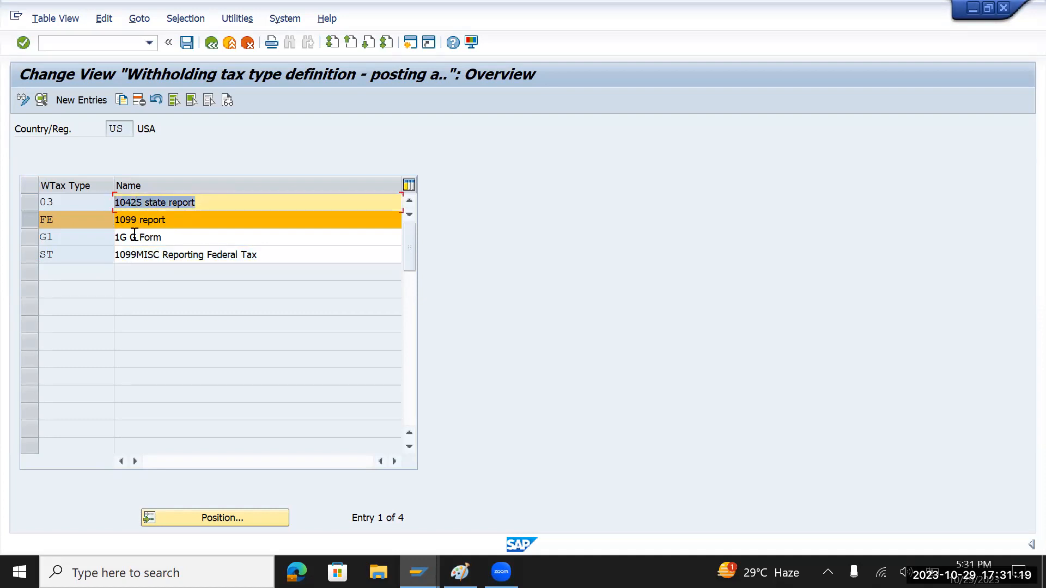
{"action": "left_click", "coordinate": [39, 220]}
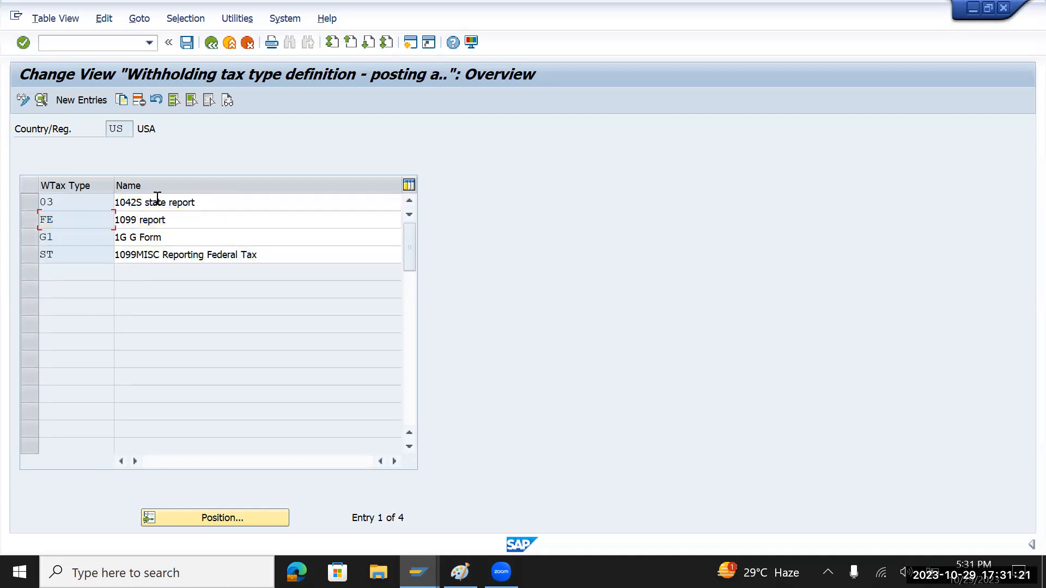
- Create a new payment posting withholding tax type TP with the description Tata motors WT on Payments
{"action": "left_click_drag", "start_coordinate": [215, 201], "coordinate": [95, 205]}
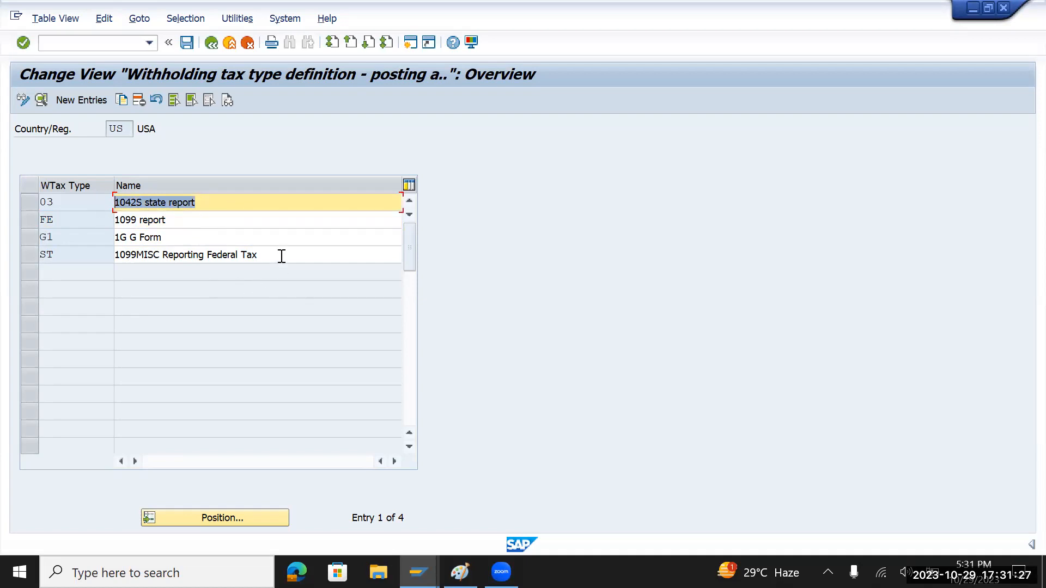
{"action": "left_click_drag", "start_coordinate": [282, 255], "coordinate": [80, 256]}
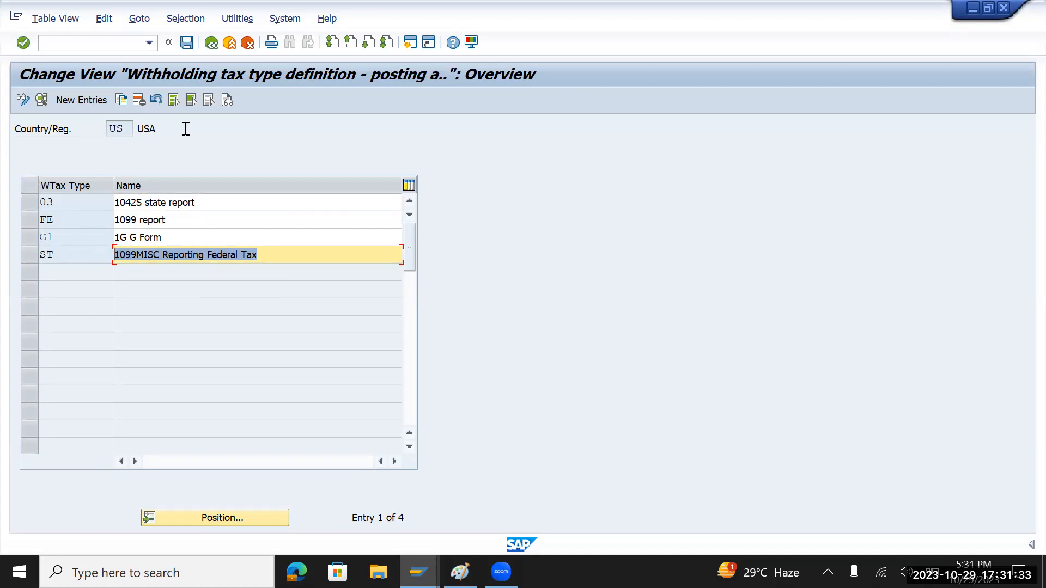
{"action": "left_click", "coordinate": [91, 99]}
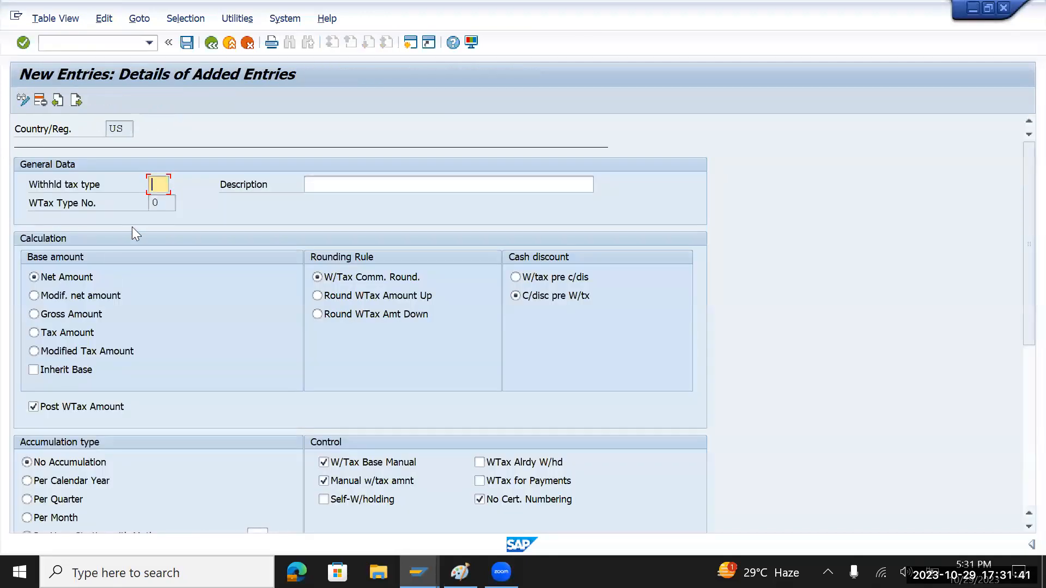
{"action": "type", "text": "TP"}
{"action": "key", "text": "Tab"}
{"action": "type", "text": "t"}
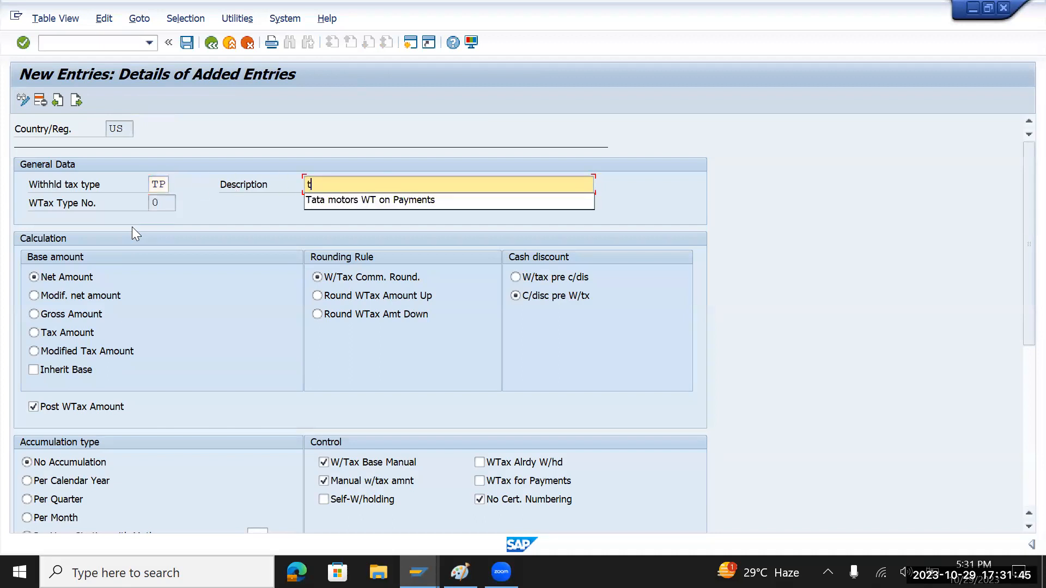
{"action": "left_click", "coordinate": [400, 205]}
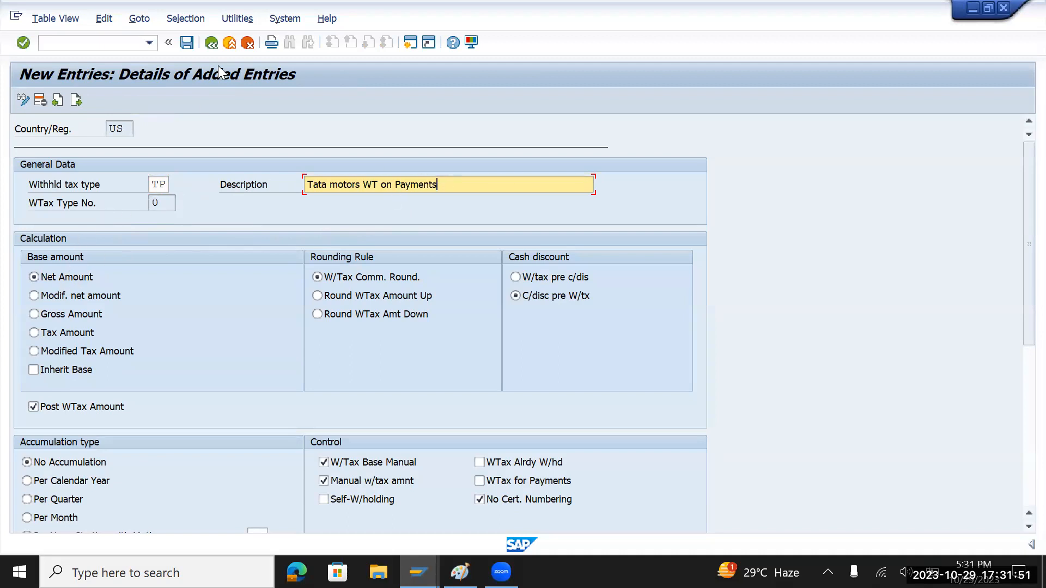
- Save tax type TP under customizing request WALK902687 and return to the IMG structure
{"action": "left_click", "coordinate": [187, 43]}
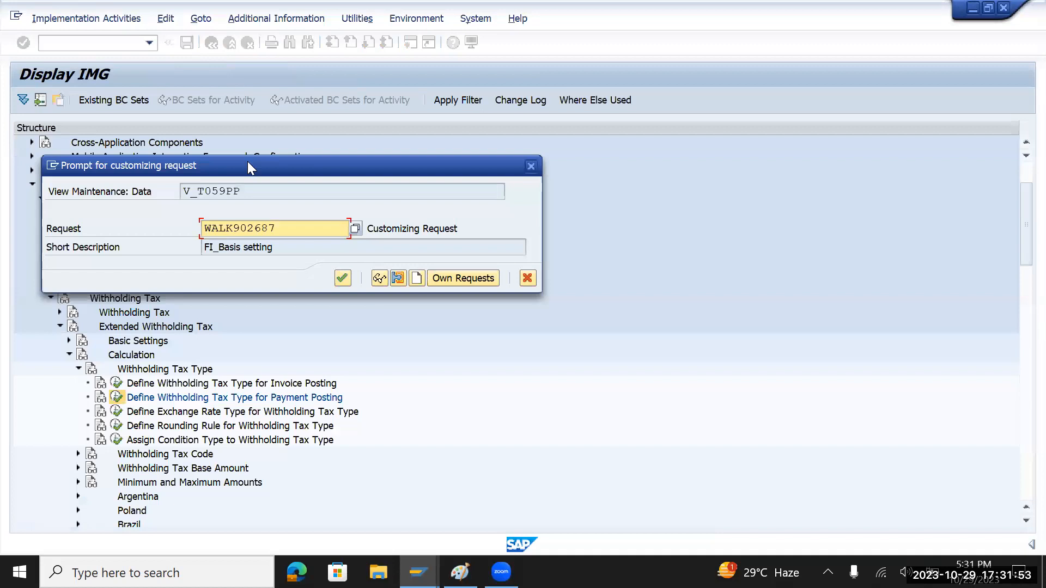
{"action": "left_click", "coordinate": [346, 276]}
{"action": "key", "text": "F3"}
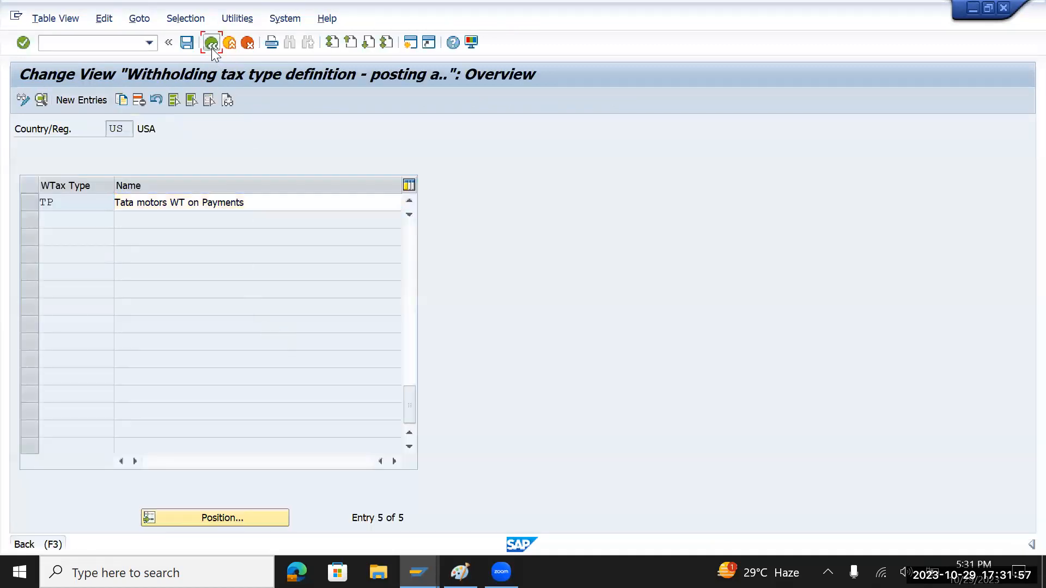
{"action": "left_click", "coordinate": [212, 44]}
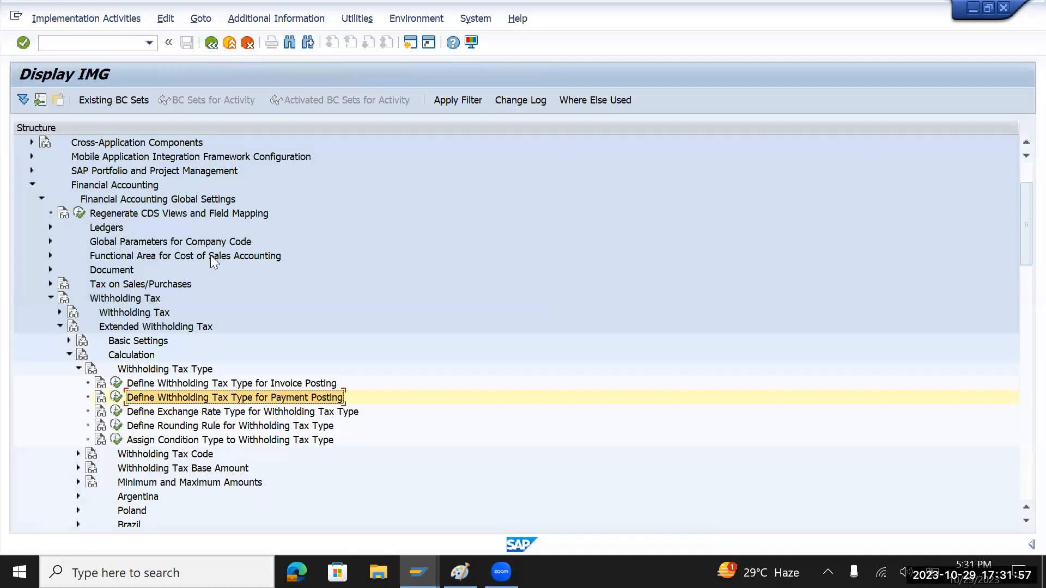
- Open Define Withholding Tax Codes under Calculation > Withholding Tax Code for country US
{"action": "left_click", "coordinate": [173, 412]}
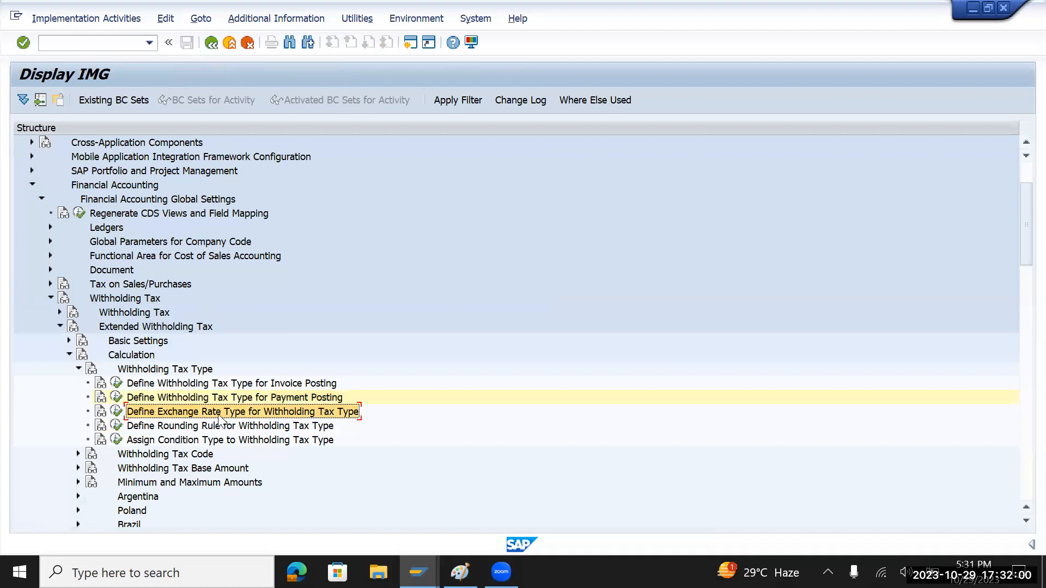
{"action": "left_click", "coordinate": [79, 369]}
{"action": "left_click", "coordinate": [200, 384]}
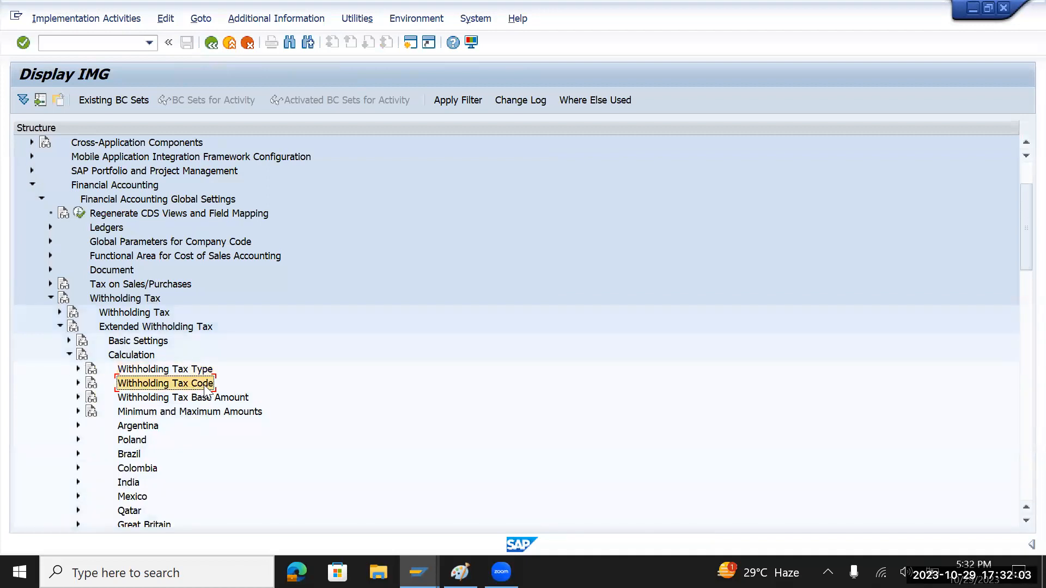
{"action": "left_click", "coordinate": [209, 371]}
{"action": "left_click", "coordinate": [200, 384]}
{"action": "left_click", "coordinate": [78, 382]}
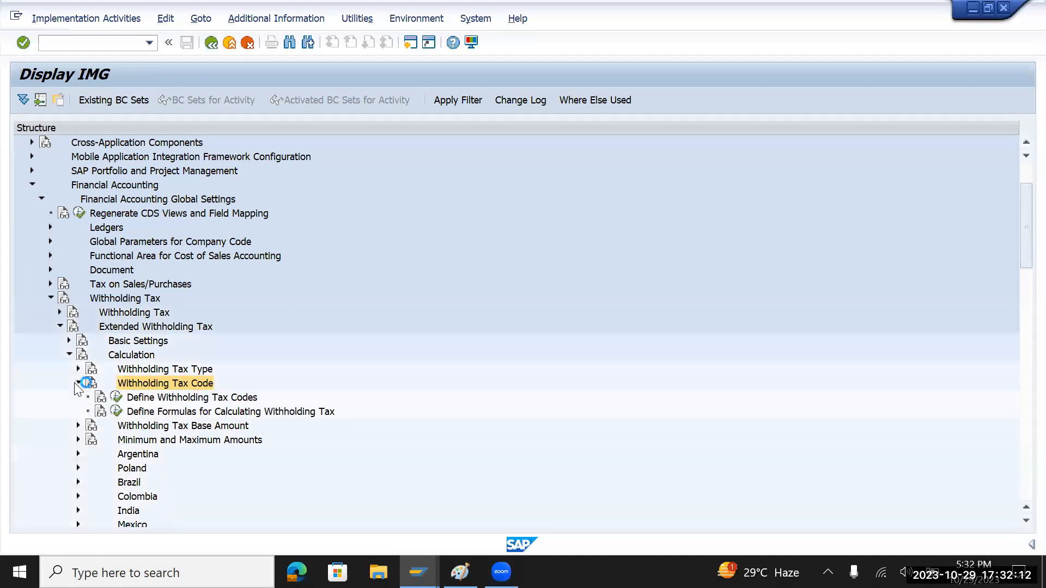
{"action": "left_click", "coordinate": [170, 399]}
{"action": "left_click", "coordinate": [116, 397]}
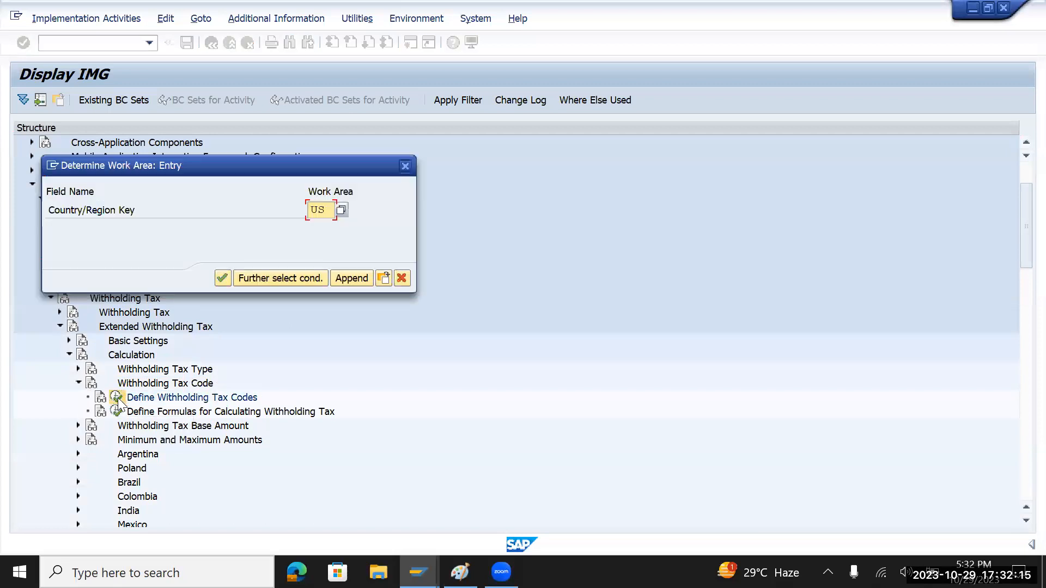
{"action": "left_click", "coordinate": [223, 277]}
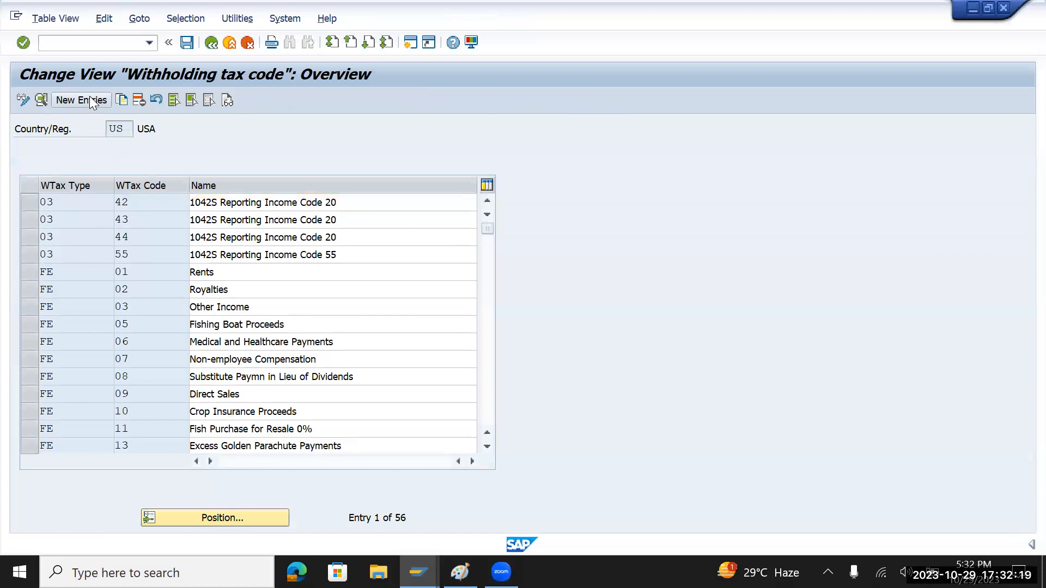
{"action": "left_click", "coordinate": [88, 99]}
{"action": "left_click", "coordinate": [211, 45]}
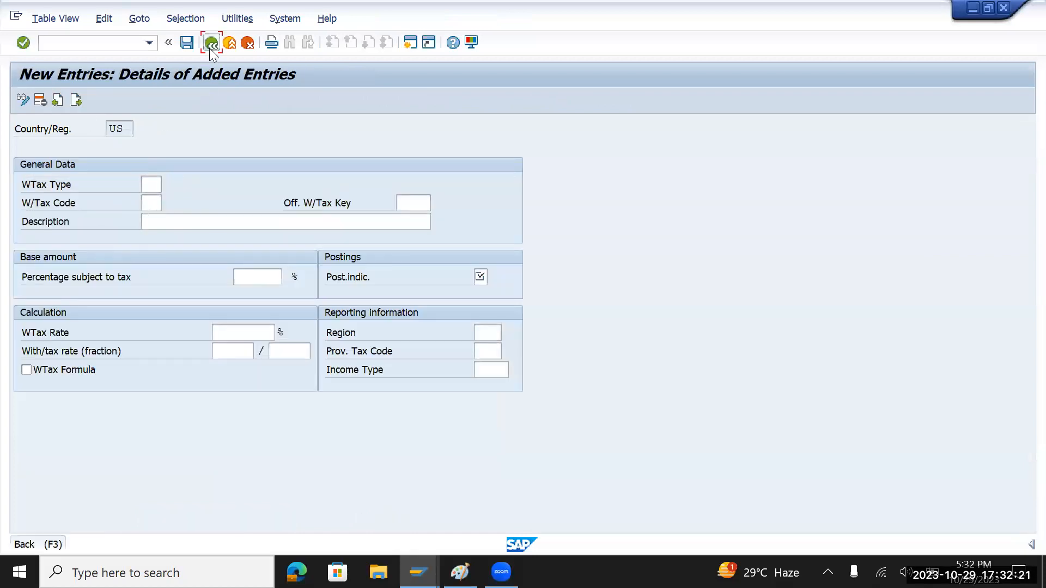
{"action": "left_click", "coordinate": [246, 43]}
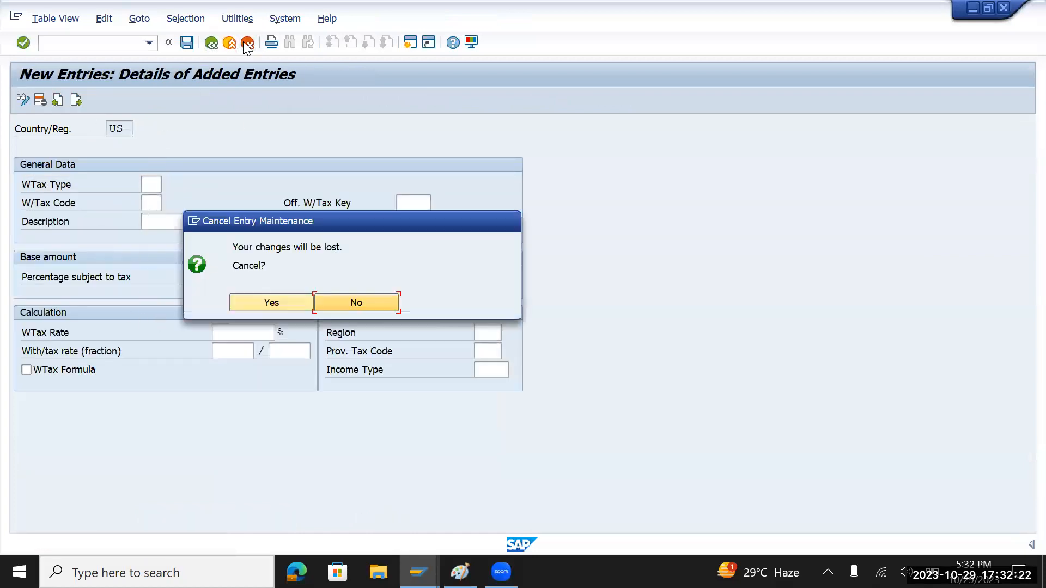
{"action": "left_click", "coordinate": [242, 298]}
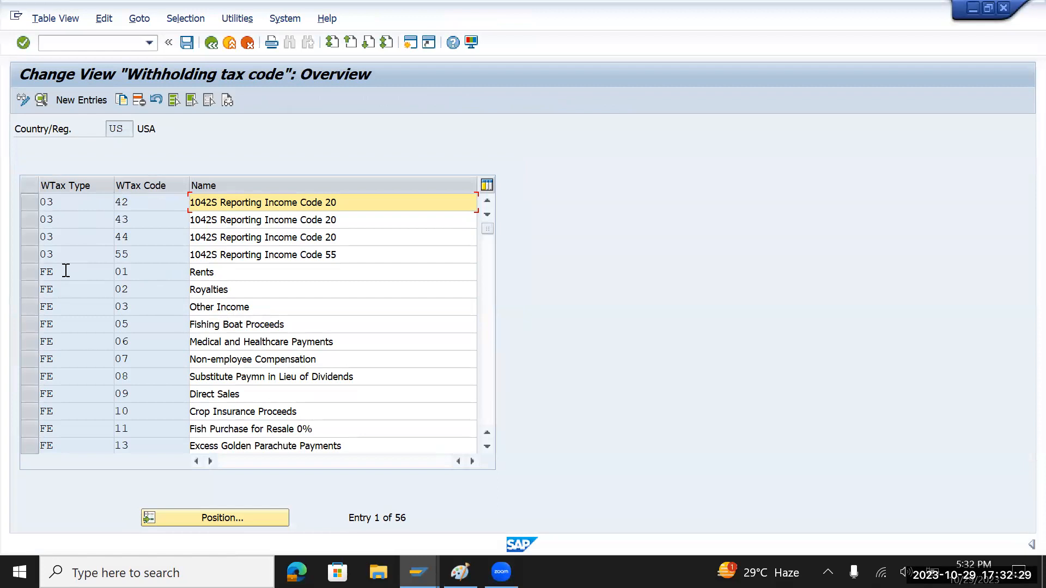
- Copy the FE 01 Rents tax code, setting the copy's tax type to TI and its tax code to TI
{"action": "left_click", "coordinate": [32, 274]}
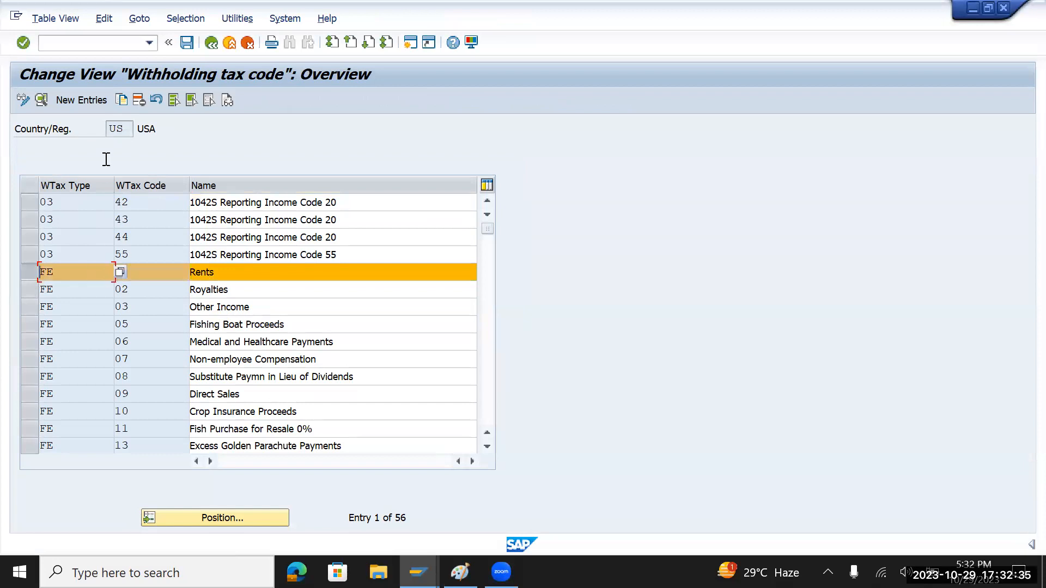
{"action": "left_click", "coordinate": [121, 101]}
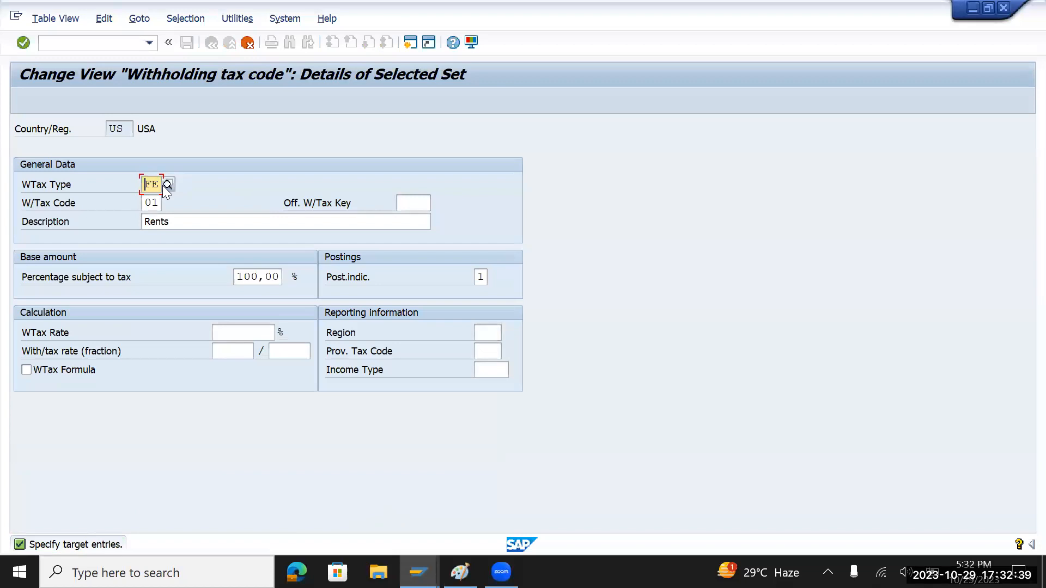
{"action": "left_click", "coordinate": [166, 183]}
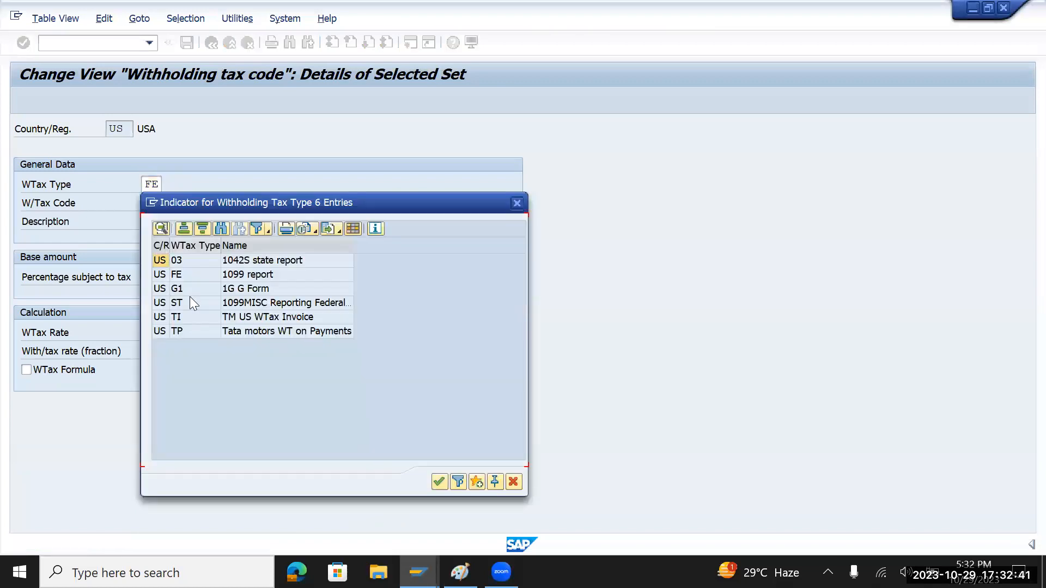
{"action": "double_click", "coordinate": [192, 317]}
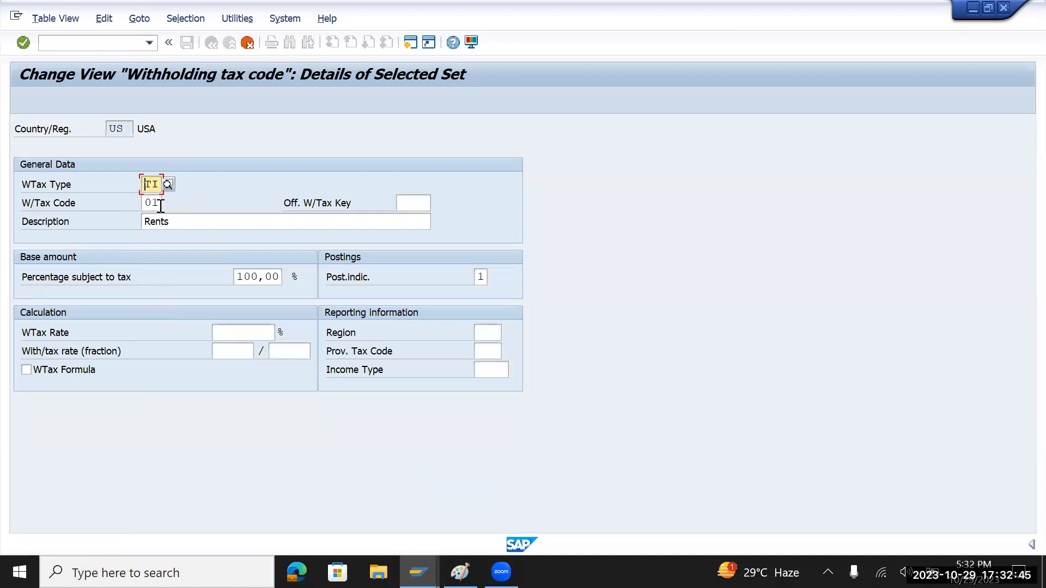
{"action": "left_click", "coordinate": [161, 205]}
{"action": "key", "text": "BackSpace"}
{"action": "key", "text": "BackSpace"}
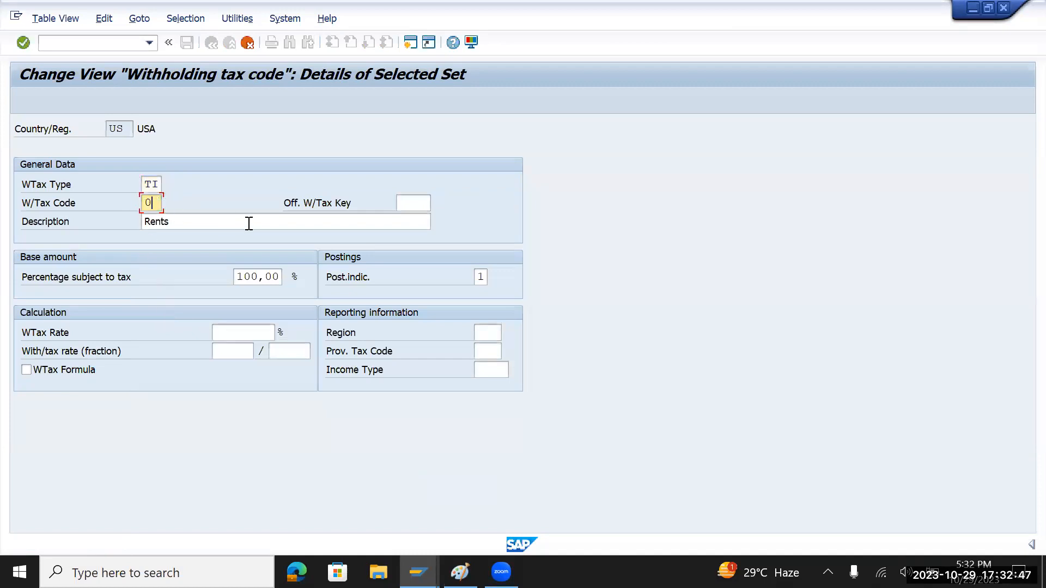
{"action": "type", "text": "TI"}
- Replace the copied tax code's description with TM wtax at invoice level - Interest
{"action": "left_click", "coordinate": [249, 222]}
{"action": "key", "text": "BackSpace"}
{"action": "key", "text": "BackSpace"}
{"action": "key", "text": "BackSpace"}
{"action": "key", "text": "BackSpace"}
{"action": "key", "text": "BackSpace"}
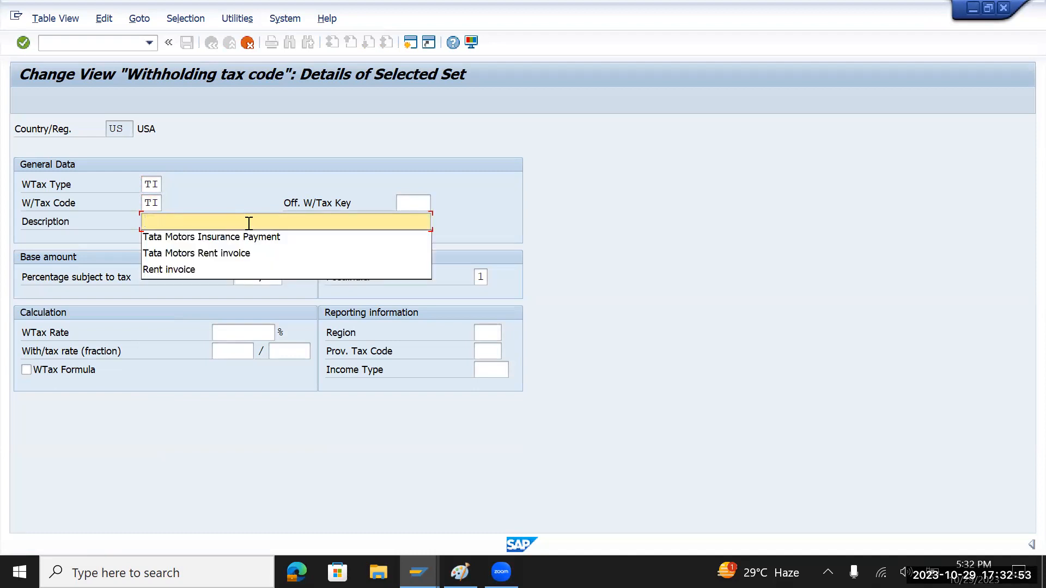
{"action": "type", "text": "with"}
{"action": "key", "text": "BackSpace"}
{"action": "key", "text": "BackSpace"}
{"action": "key", "text": "BackSpace"}
{"action": "key", "text": "BackSpace"}
{"action": "type", "text": "TM withho"}
{"action": "key", "text": "BackSpace"}
{"action": "key", "text": "BackSpace"}
{"action": "key", "text": "BackSpace"}
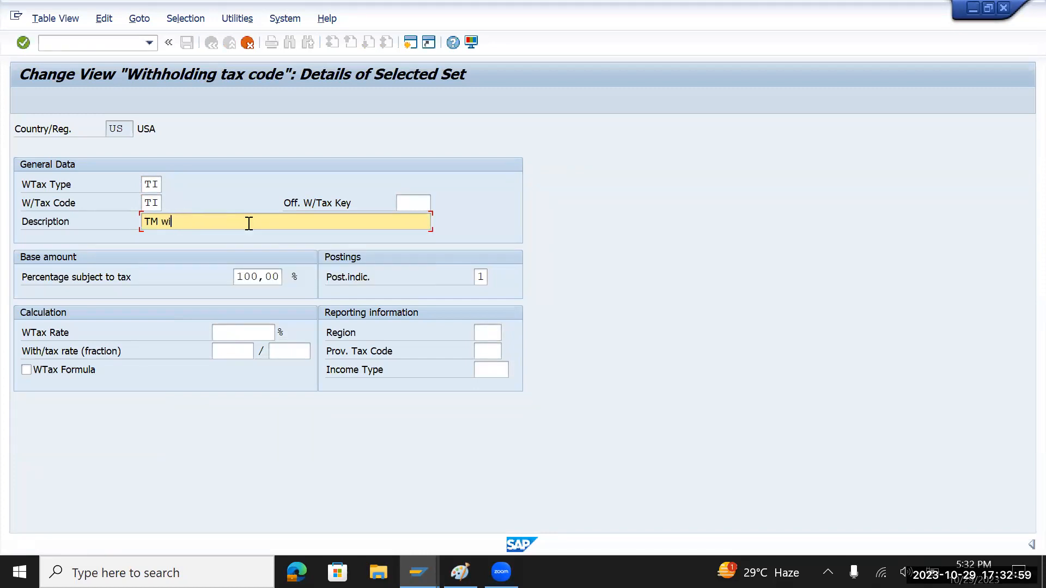
{"action": "key", "text": "BackSpace"}
{"action": "type", "text": "tax "}
{"action": "type", "text": "a"}
{"action": "type", "text": "t pay"}
{"action": "key", "text": "BackSpace"}
{"action": "key", "text": "BackSpace"}
{"action": "key", "text": "BackSpace"}
{"action": "type", "text": "invoice level -"}
{"action": "type", "text": "nterest"}
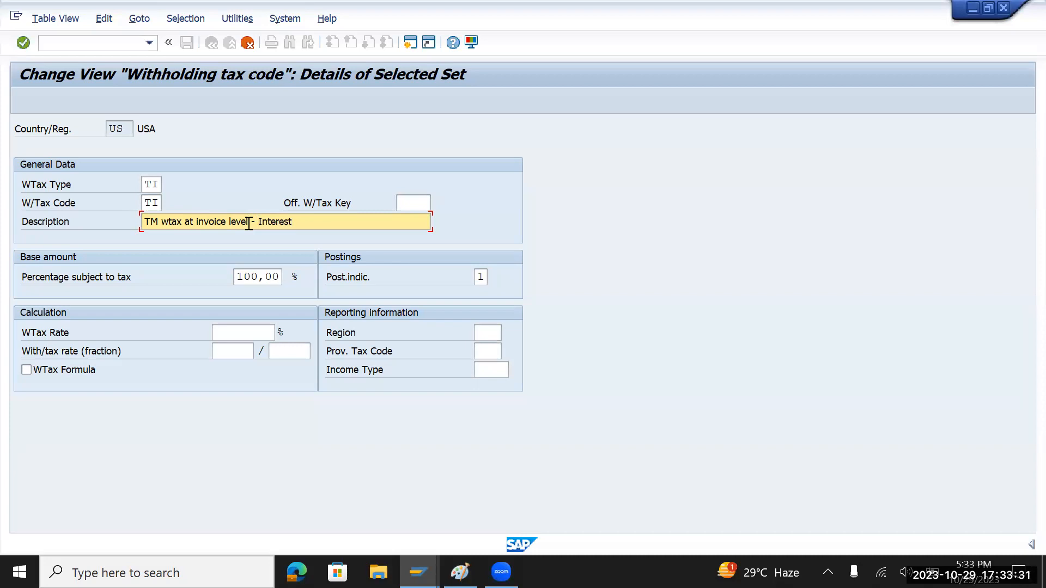
- Set the withholding tax rate to 12 percent and save the TI tax code under the customizing request
{"action": "left_click", "coordinate": [231, 334]}
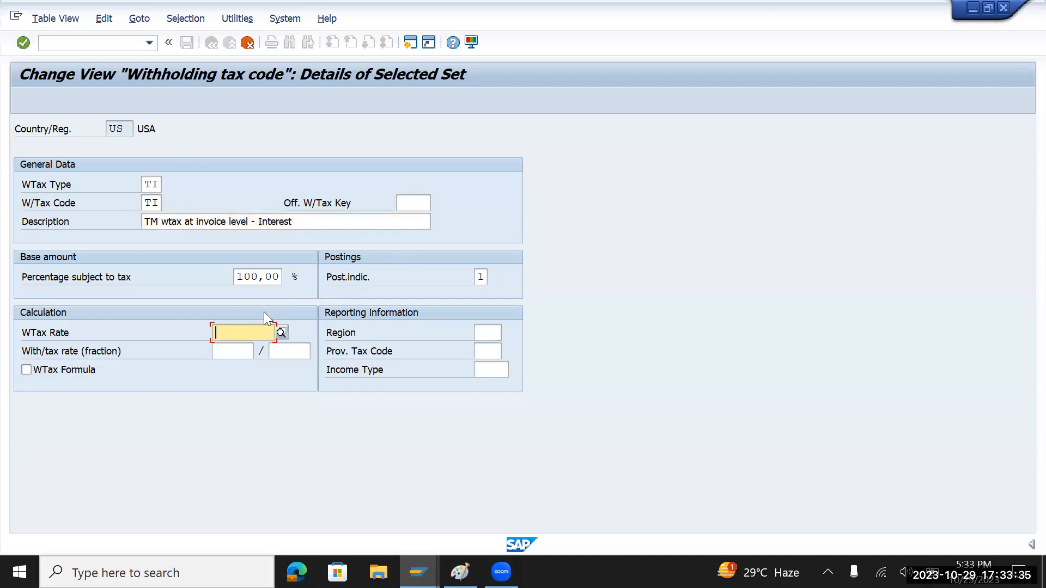
{"action": "type", "text": "12"}
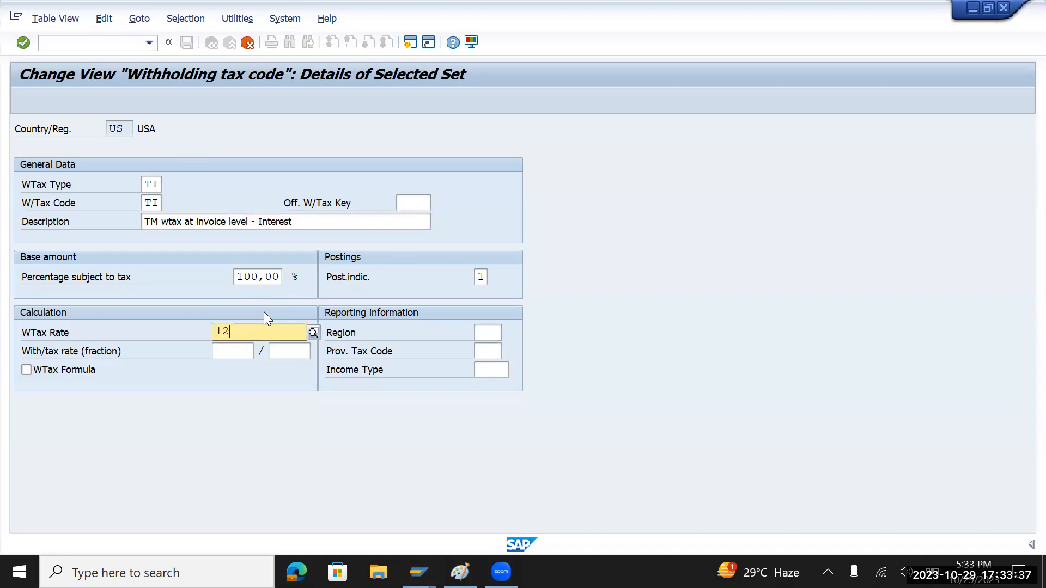
{"action": "key", "text": "Return"}
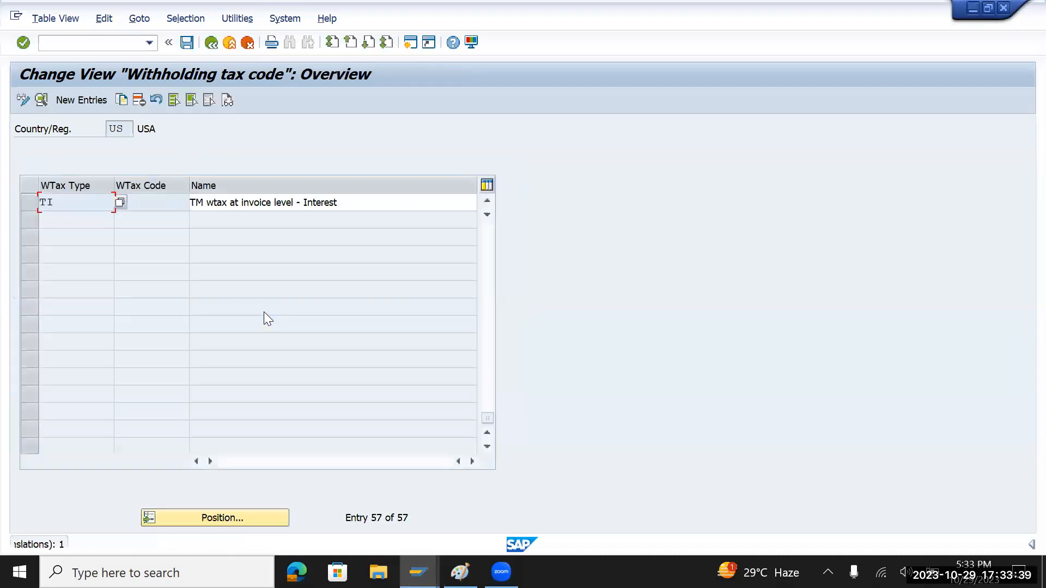
{"action": "left_click", "coordinate": [186, 43]}
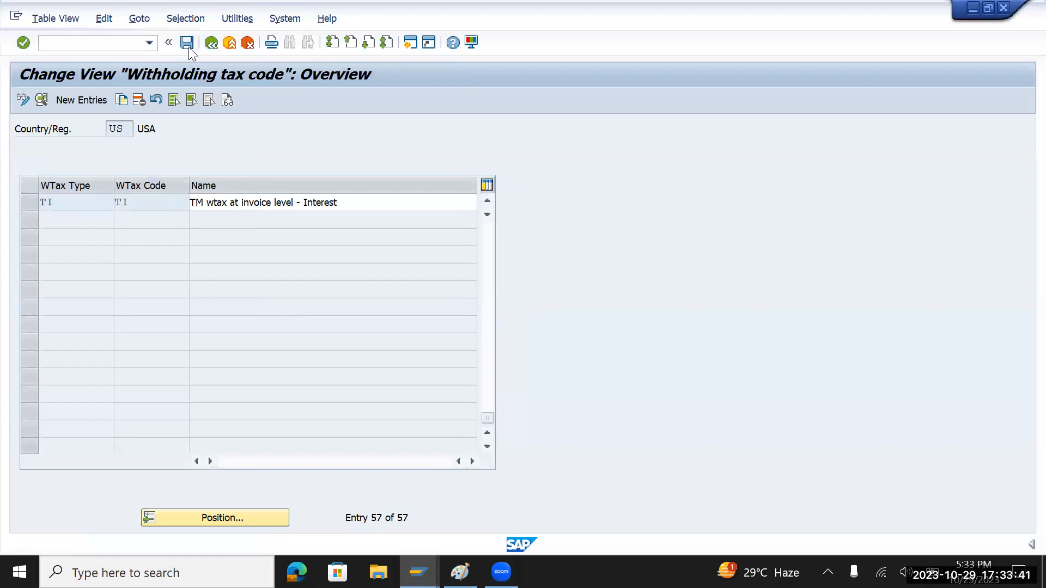
{"action": "left_click", "coordinate": [342, 279]}
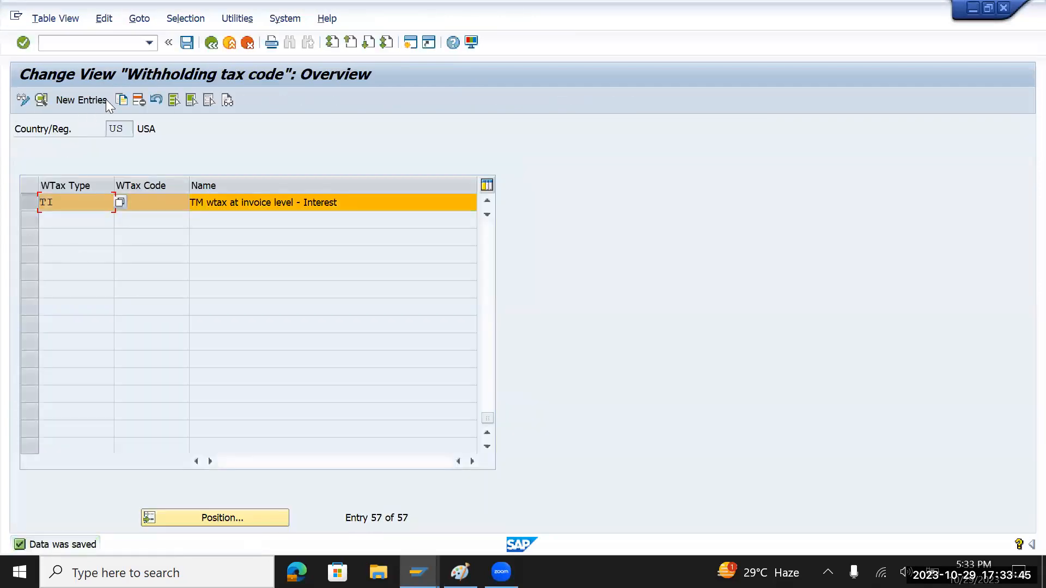
- Copy the TI tax code, assigning tax type TP and tax code TP to the copy
{"action": "left_click", "coordinate": [121, 99]}
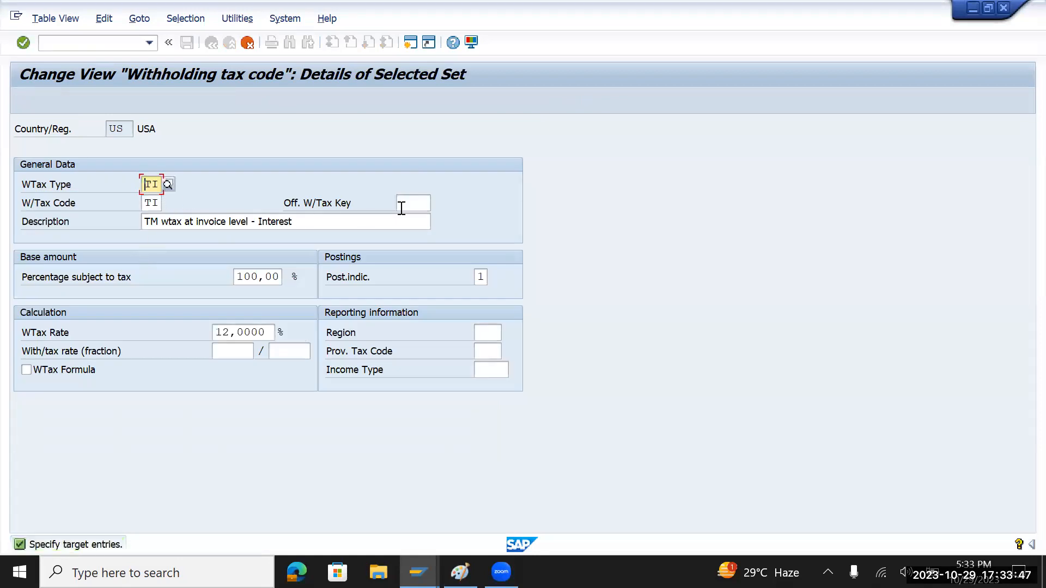
{"action": "type", "text": "TP"}
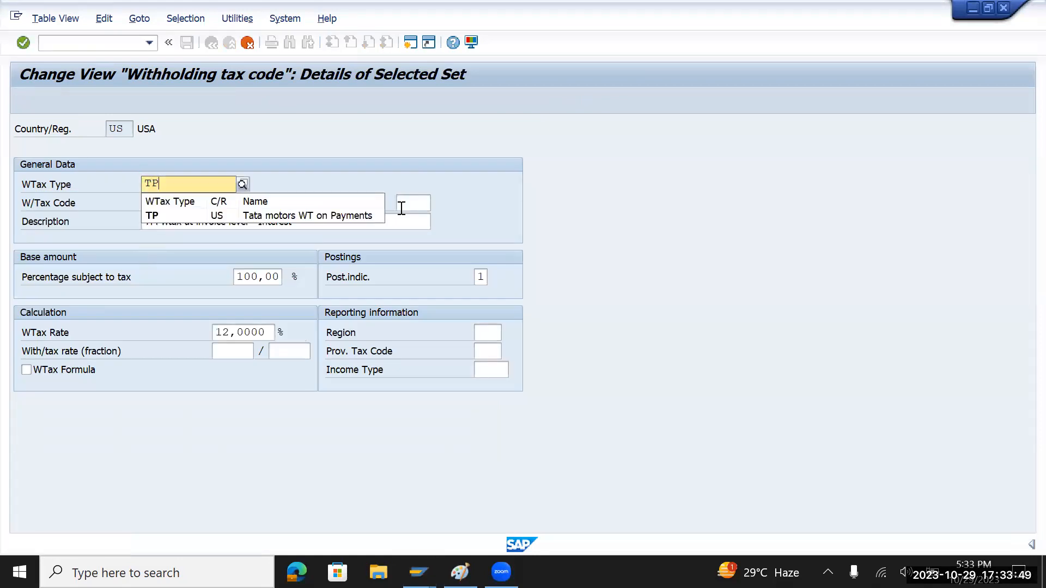
{"action": "key", "text": "Return"}
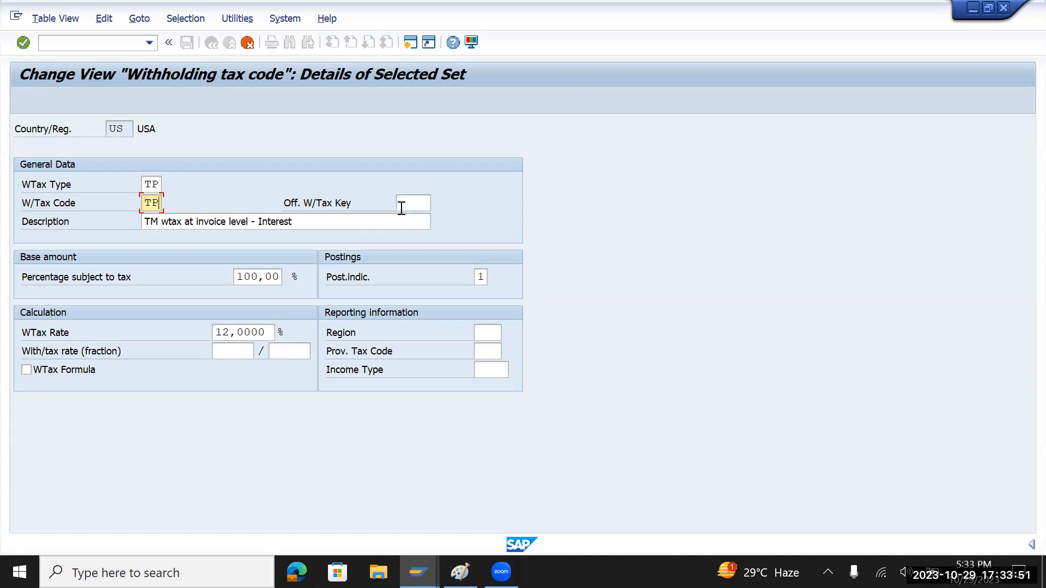
- Change the TP tax code's description to TM wtax at Payment level - Interest
{"action": "left_click", "coordinate": [401, 208]}
{"action": "key", "text": "Tab"}
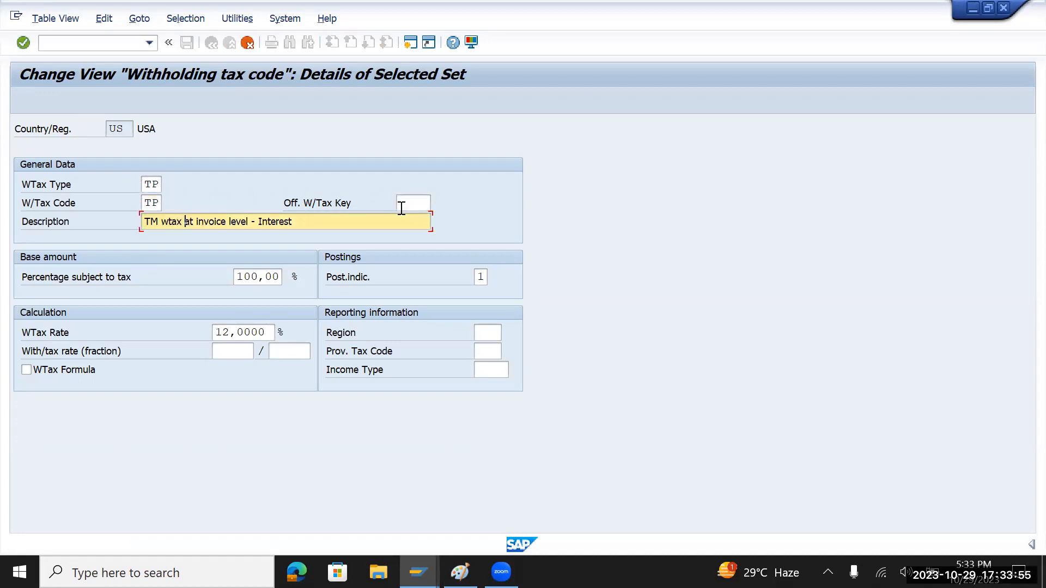
{"action": "type", "text": "Pa"}
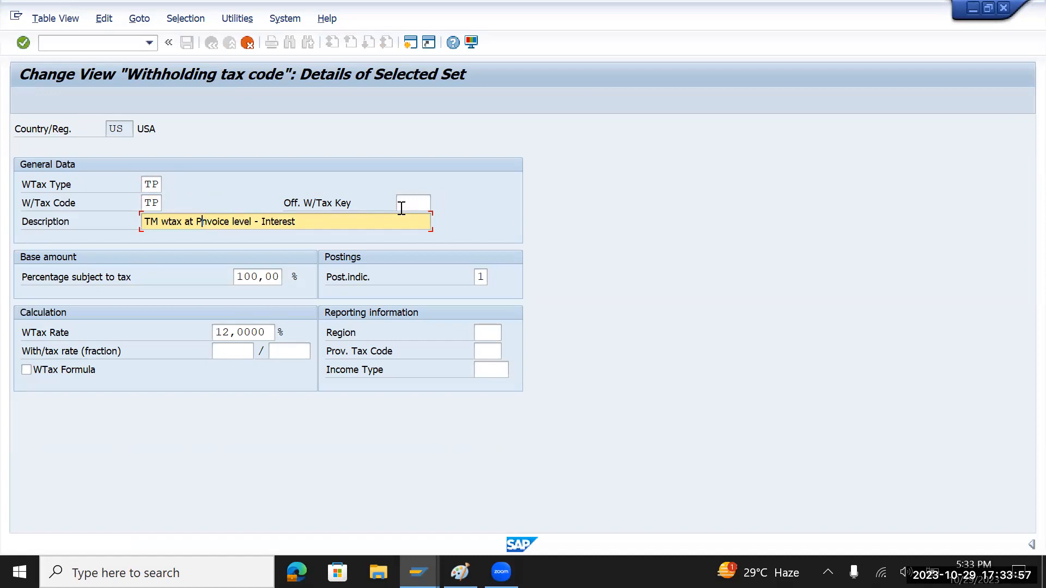
{"action": "type", "text": "yment"}
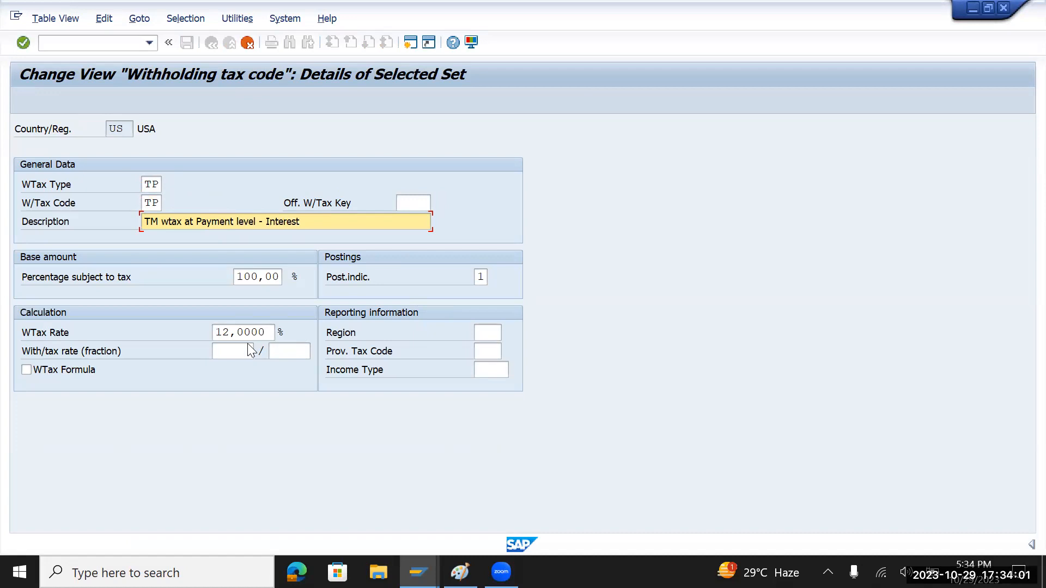
- Set the TP tax code's withholding tax rate to 15 percent and save the copied entry
{"action": "left_click", "coordinate": [213, 333]}
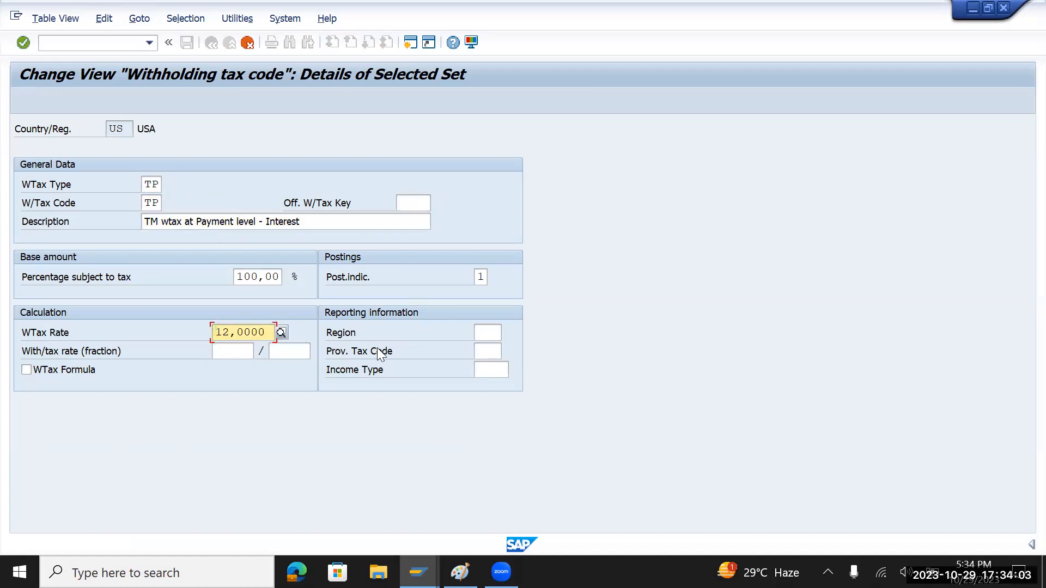
{"action": "type", "text": "15"}
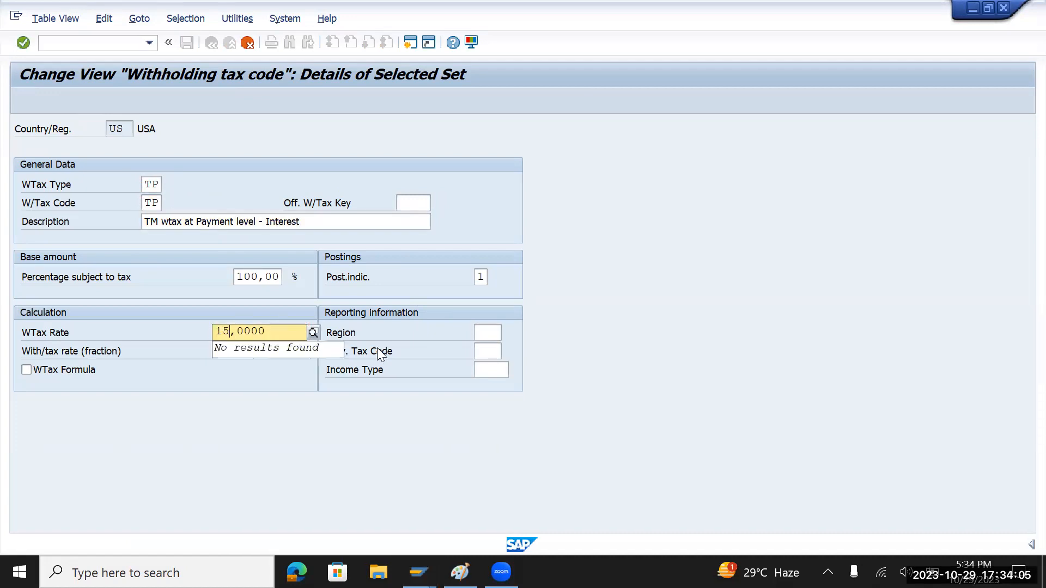
{"action": "key", "text": "Return"}
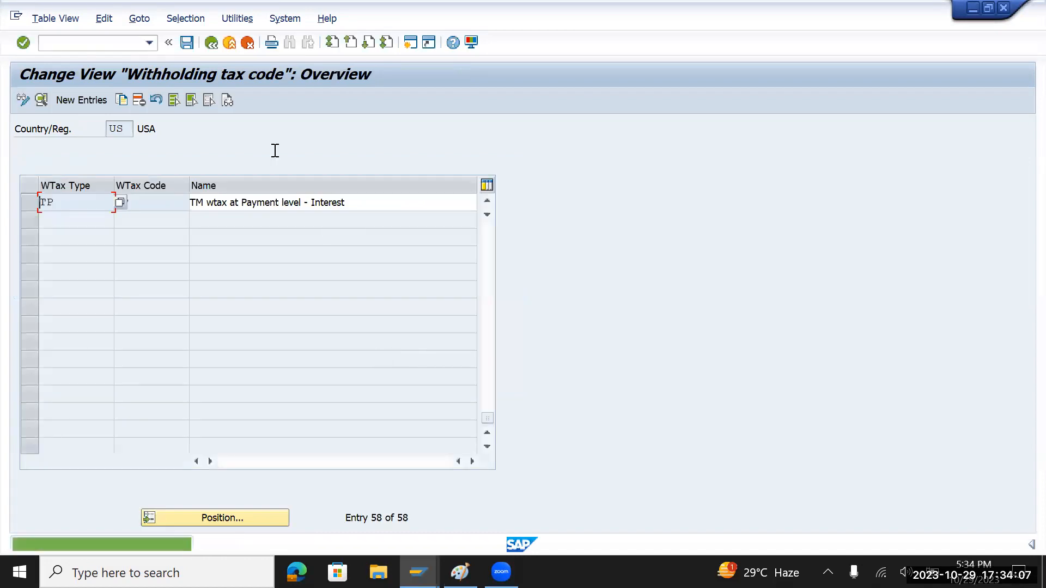
{"action": "left_click", "coordinate": [187, 42]}
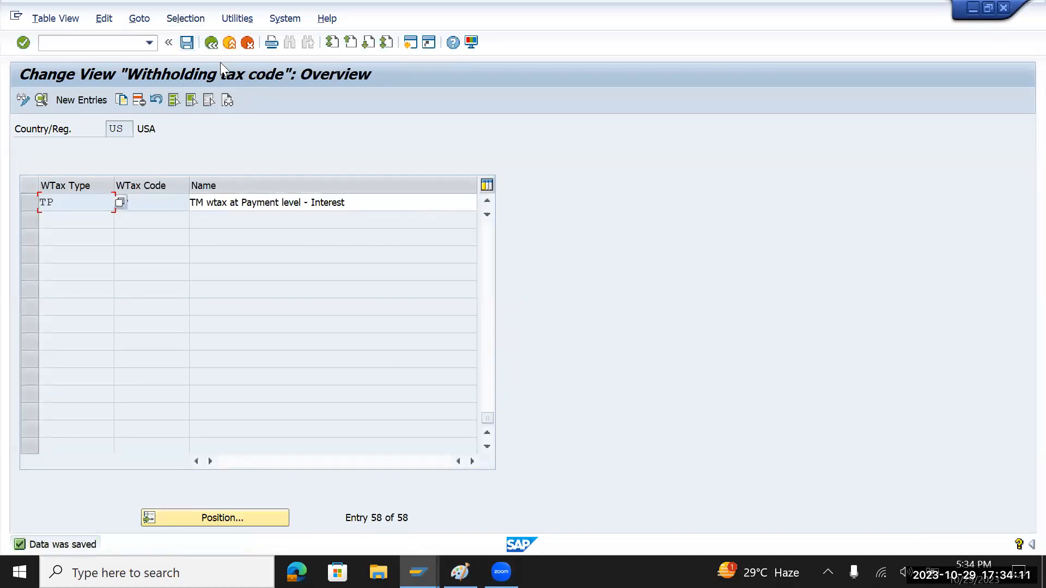
- Reopen the TP tax code's details, set its withholding tax rate to 12 percent, and save
{"action": "left_click", "coordinate": [147, 201]}
{"action": "double_click", "coordinate": [147, 201]}
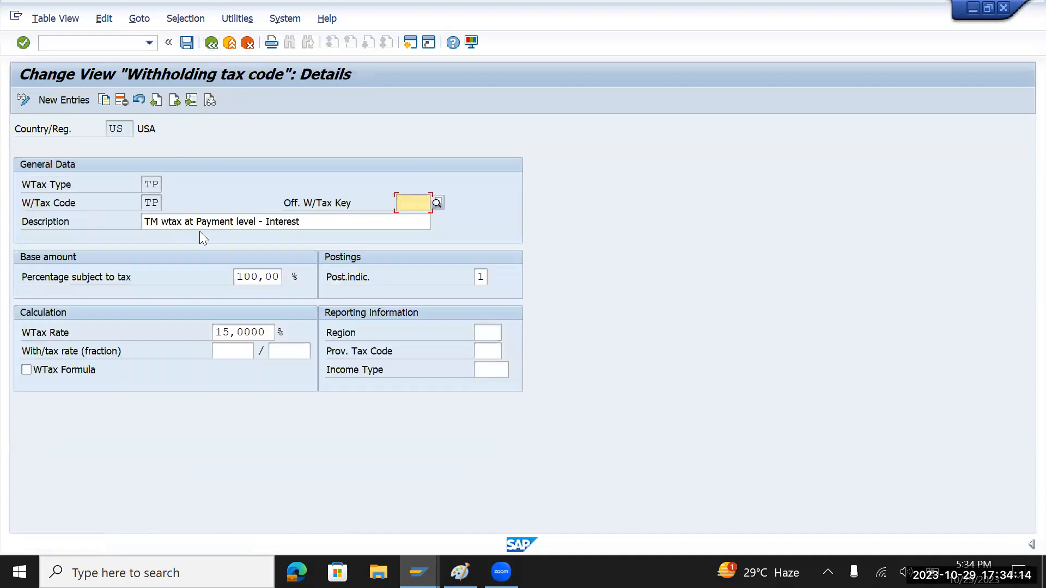
{"action": "left_click", "coordinate": [216, 334]}
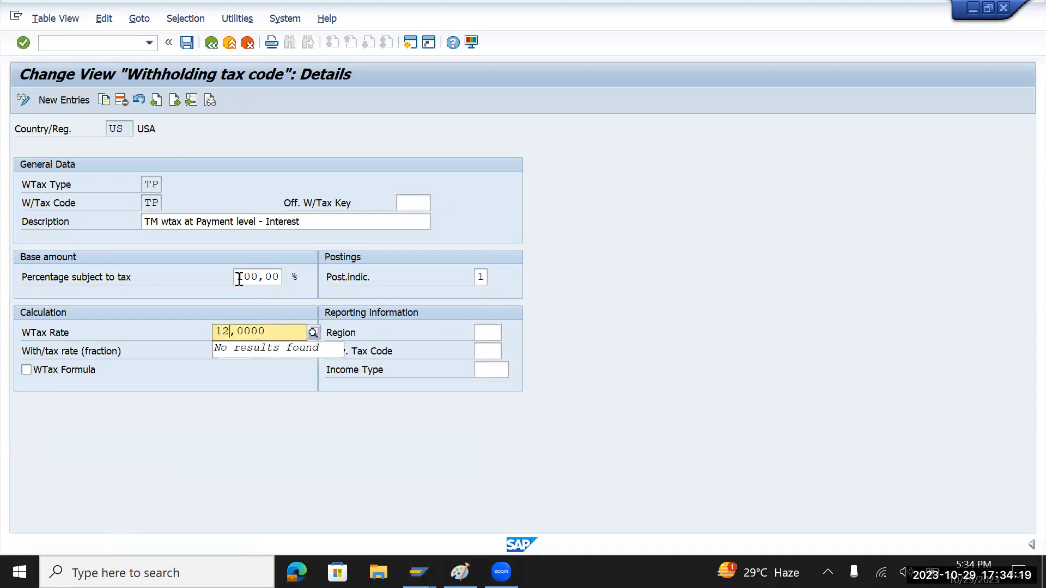
{"action": "left_click", "coordinate": [188, 44]}
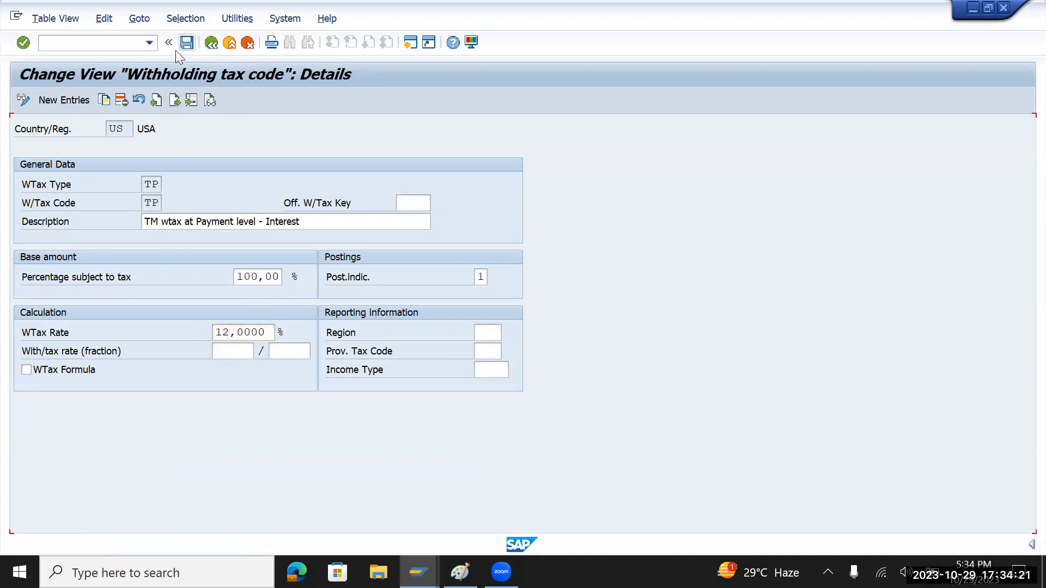
{"action": "left_click", "coordinate": [210, 43]}
{"action": "left_click", "coordinate": [211, 44]}
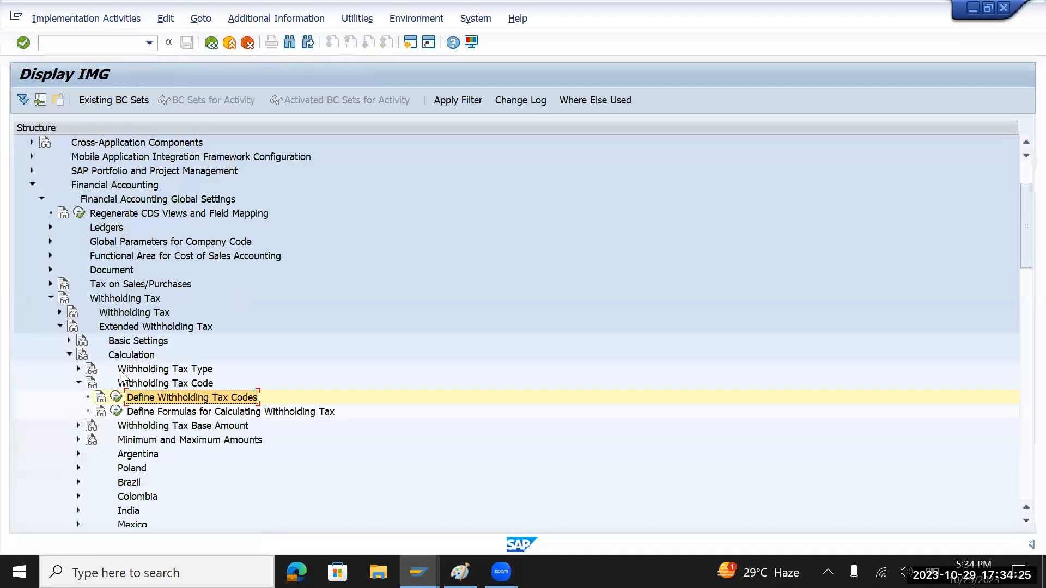
- Change the US invoice posting tax type TI's description to TM US WTax Invoice Interest and save it under the customizing request
{"action": "left_click", "coordinate": [78, 369]}
{"action": "left_click", "coordinate": [189, 384]}
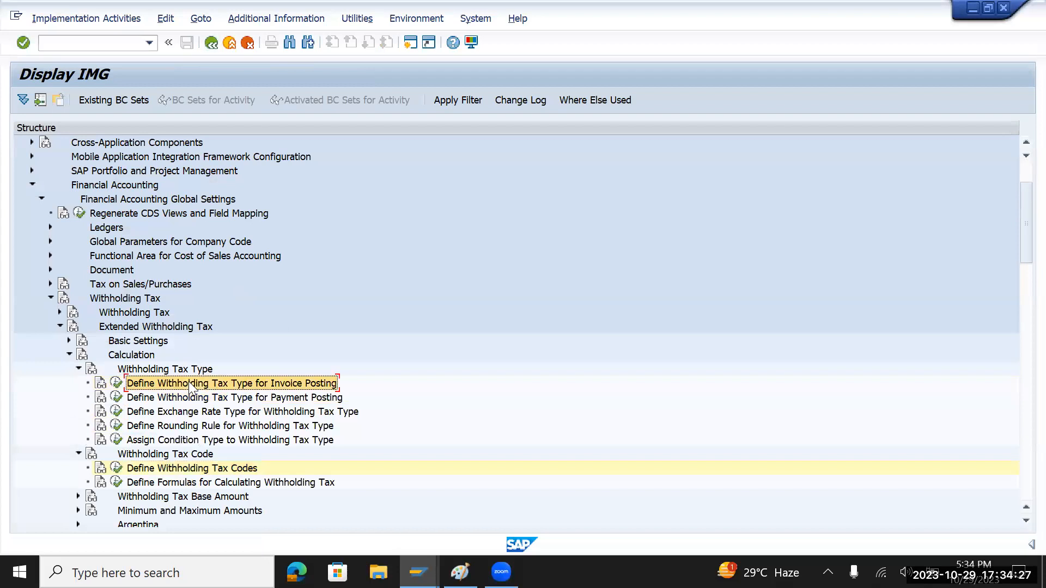
{"action": "left_click", "coordinate": [116, 383]}
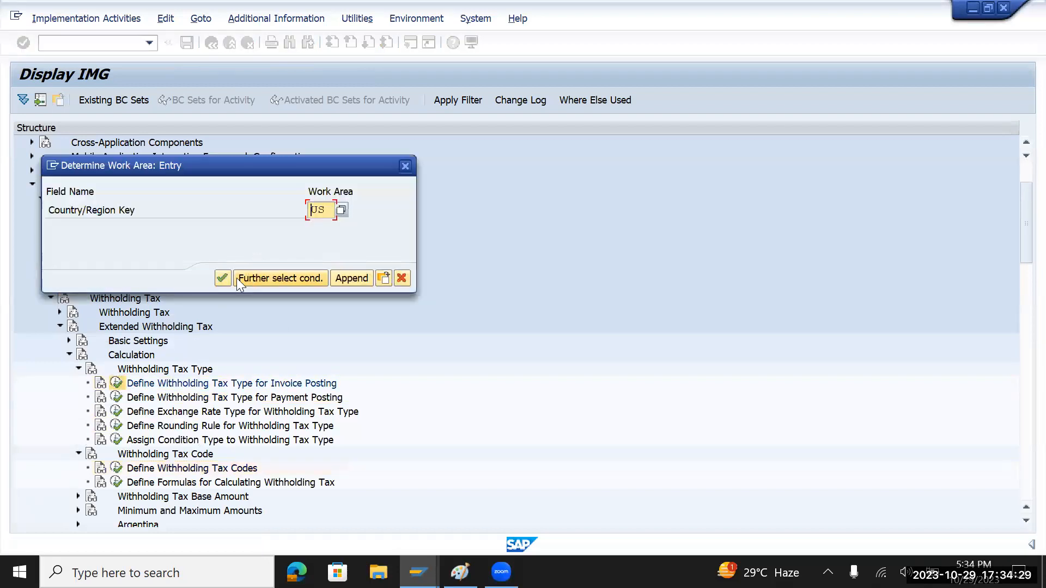
{"action": "left_click", "coordinate": [223, 279]}
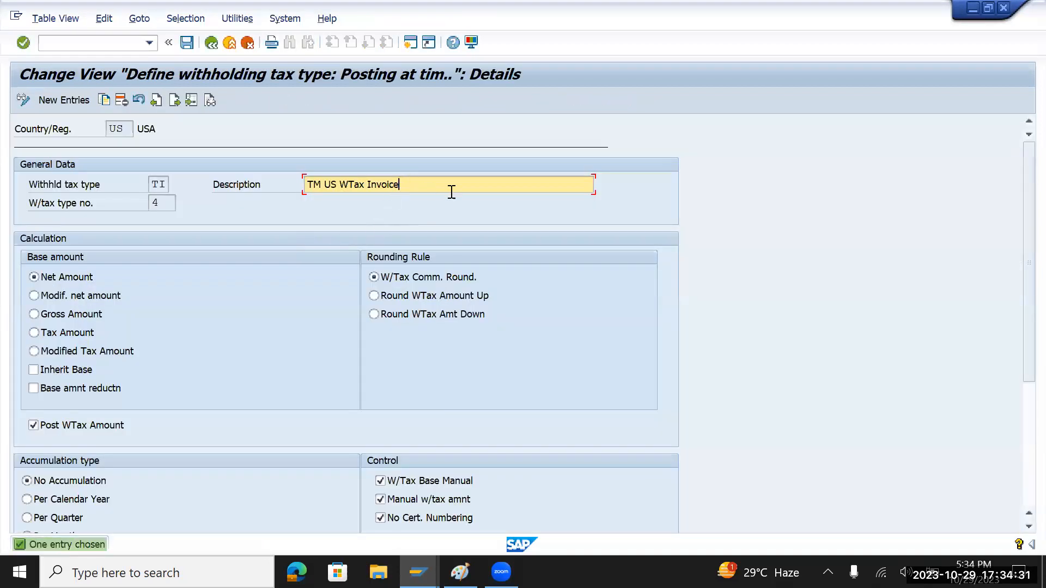
{"action": "type", "text": "Interest"}
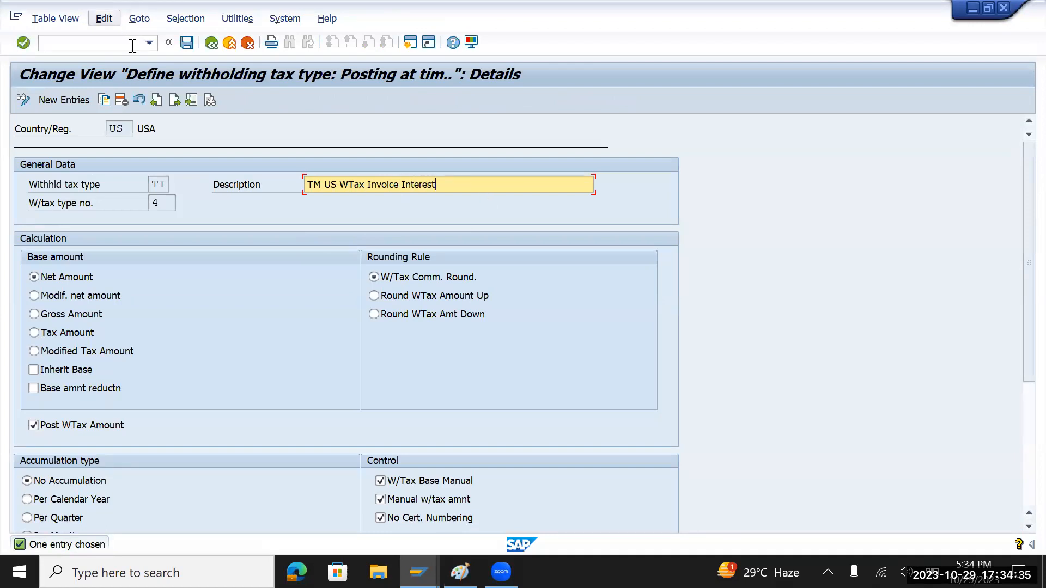
{"action": "left_click", "coordinate": [188, 46]}
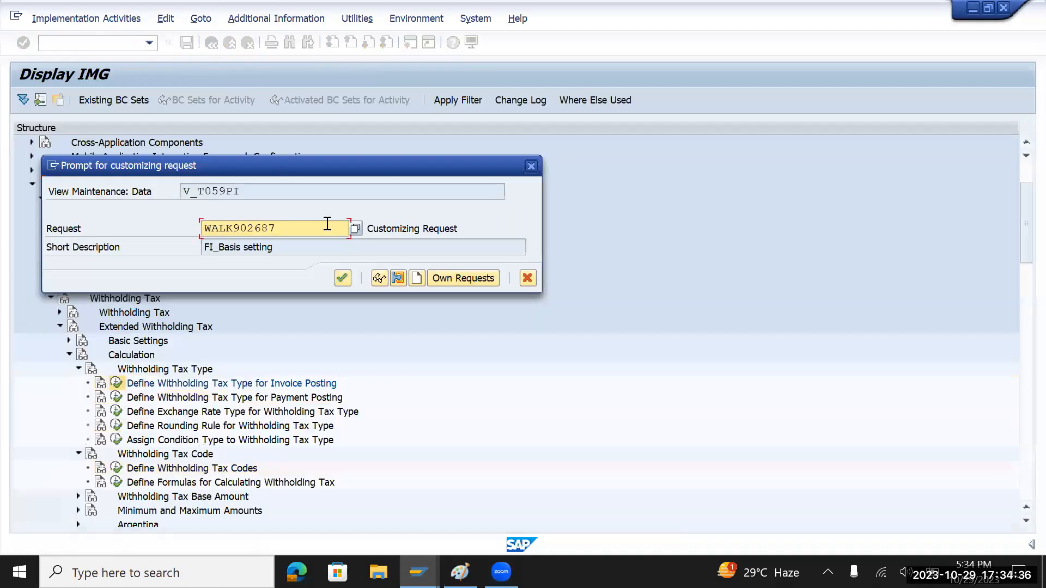
{"action": "left_click", "coordinate": [336, 281]}
{"action": "left_click", "coordinate": [211, 44]}
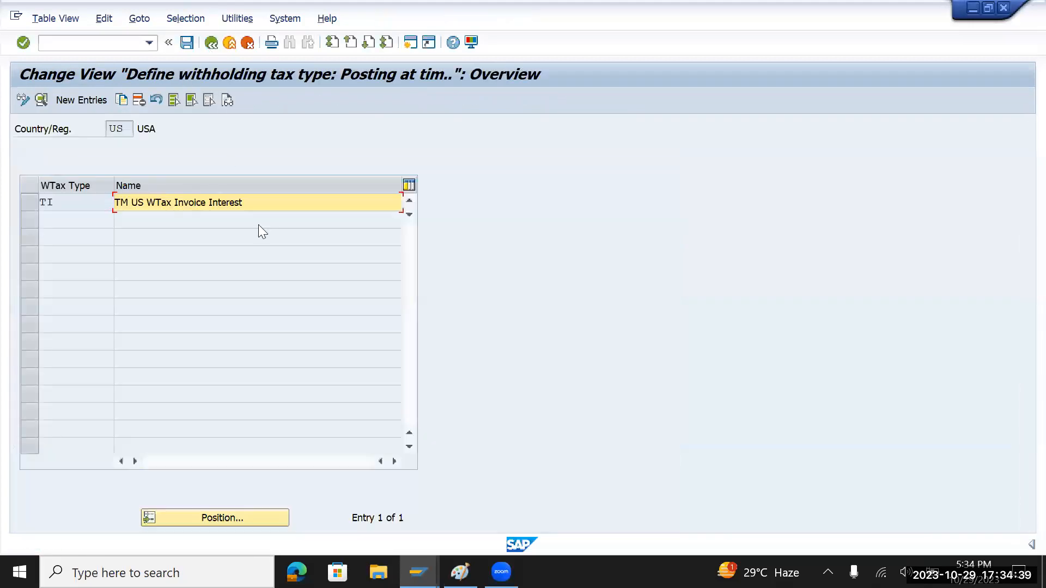
{"action": "left_click", "coordinate": [211, 45]}
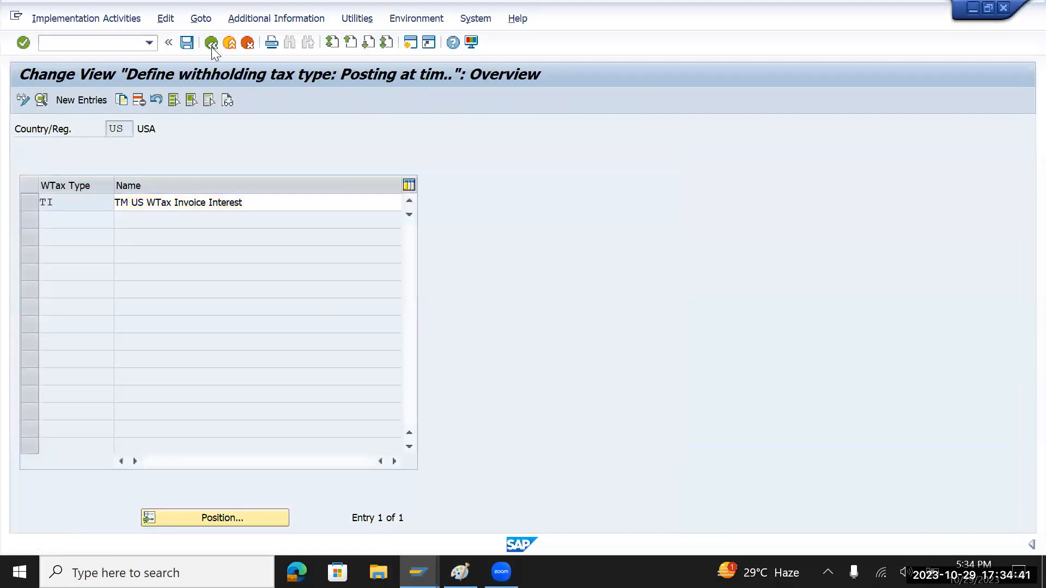
- Rename the US payment posting tax type TP as Tata motors WT on Payments Interest and save it under the customizing request
{"action": "left_click", "coordinate": [116, 397]}
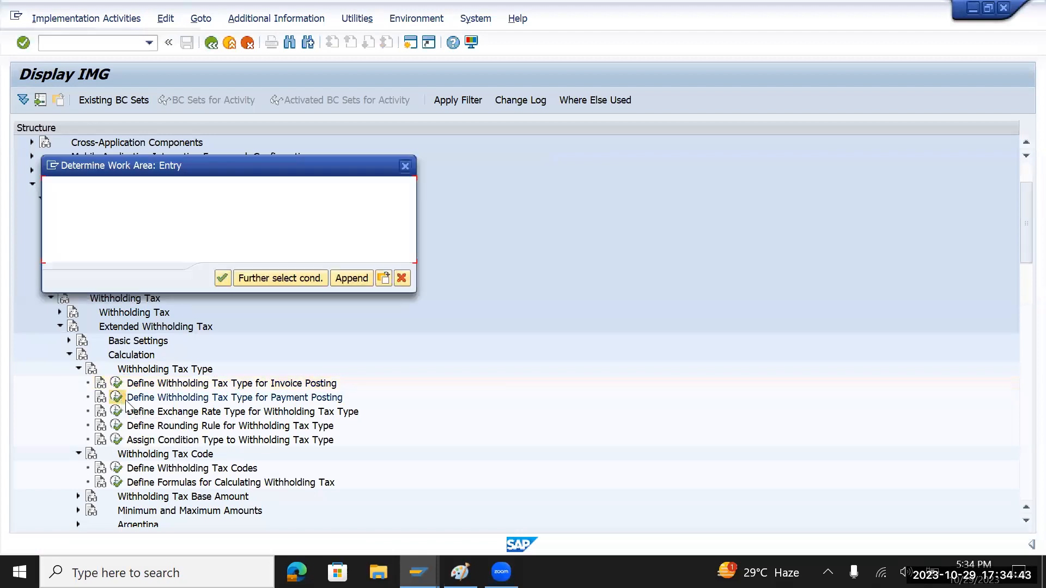
{"action": "left_click", "coordinate": [222, 278]}
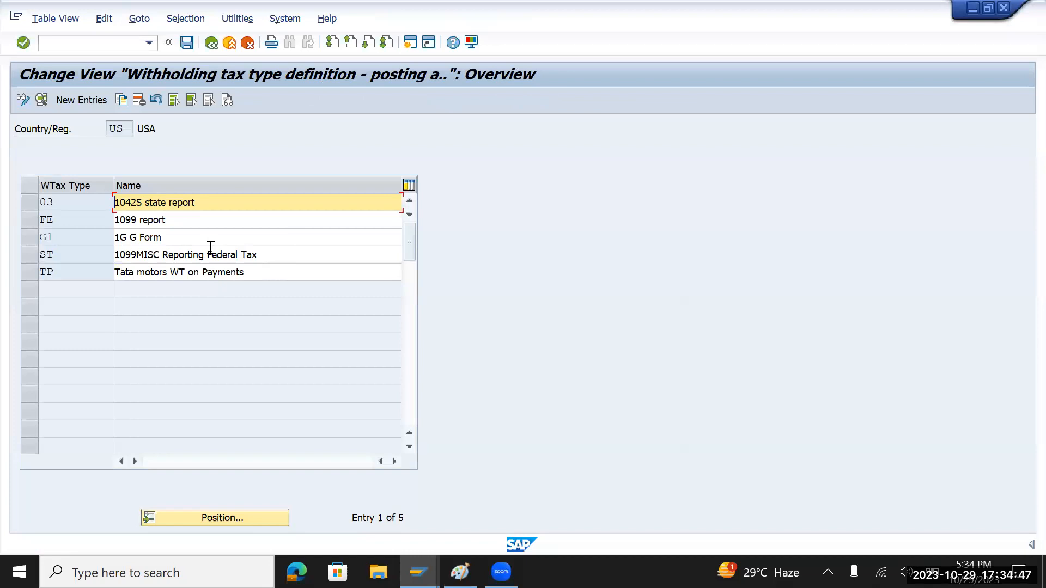
{"action": "left_click", "coordinate": [268, 276]}
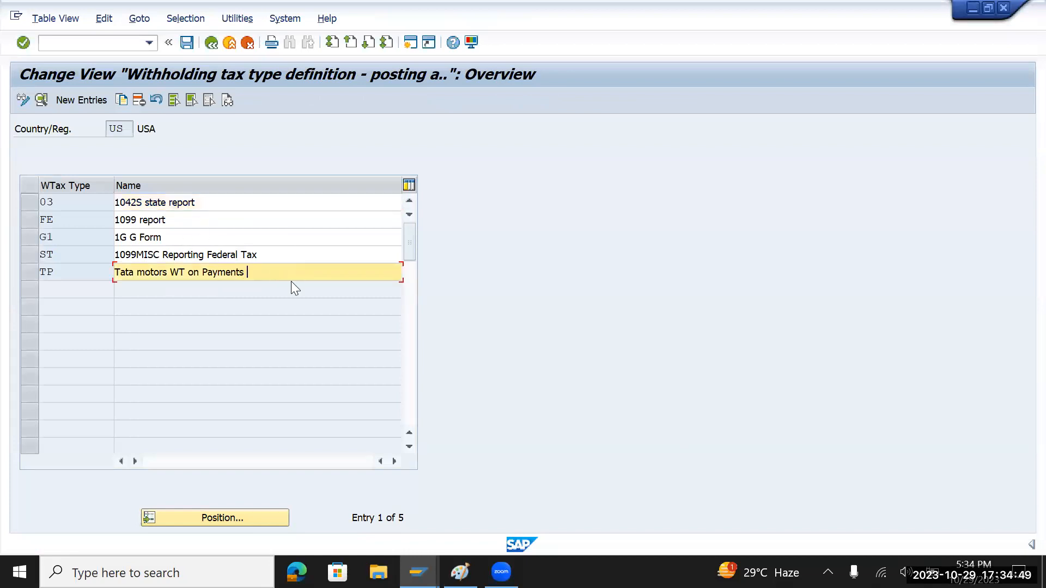
{"action": "type", "text": "Inter"}
{"action": "left_click", "coordinate": [186, 44]}
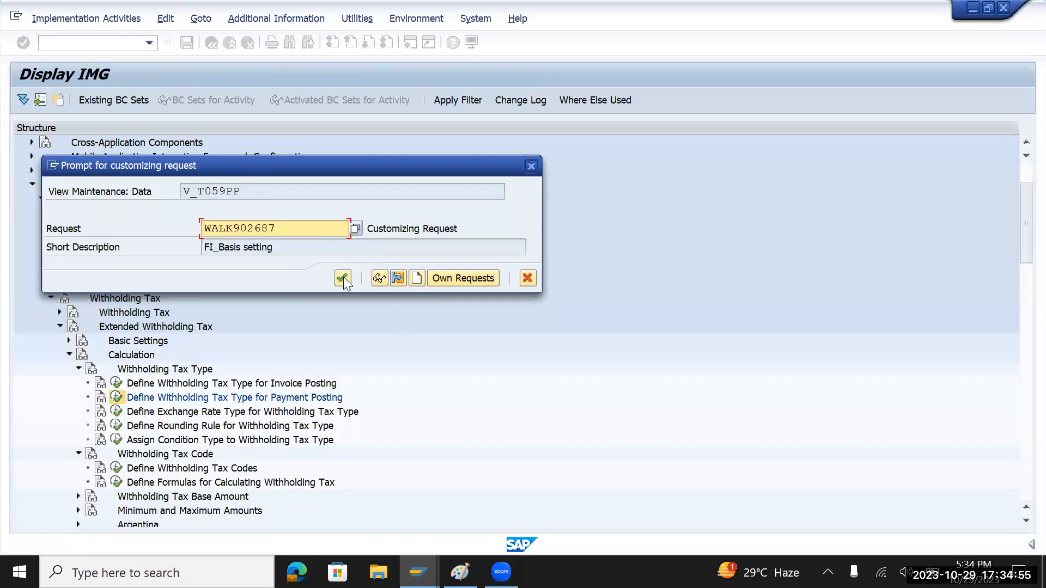
{"action": "left_click", "coordinate": [342, 279]}
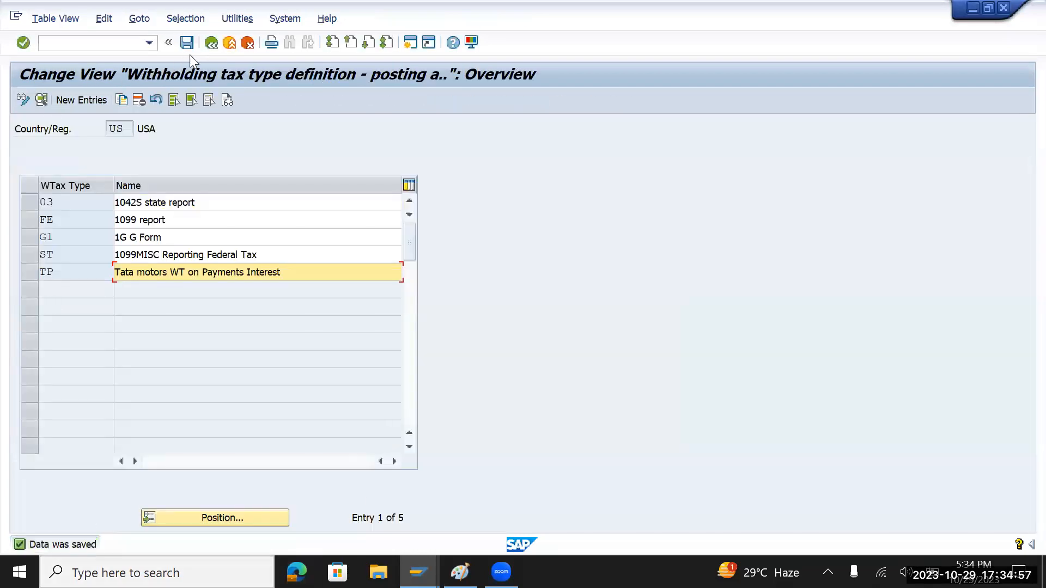
{"action": "left_click", "coordinate": [211, 43]}
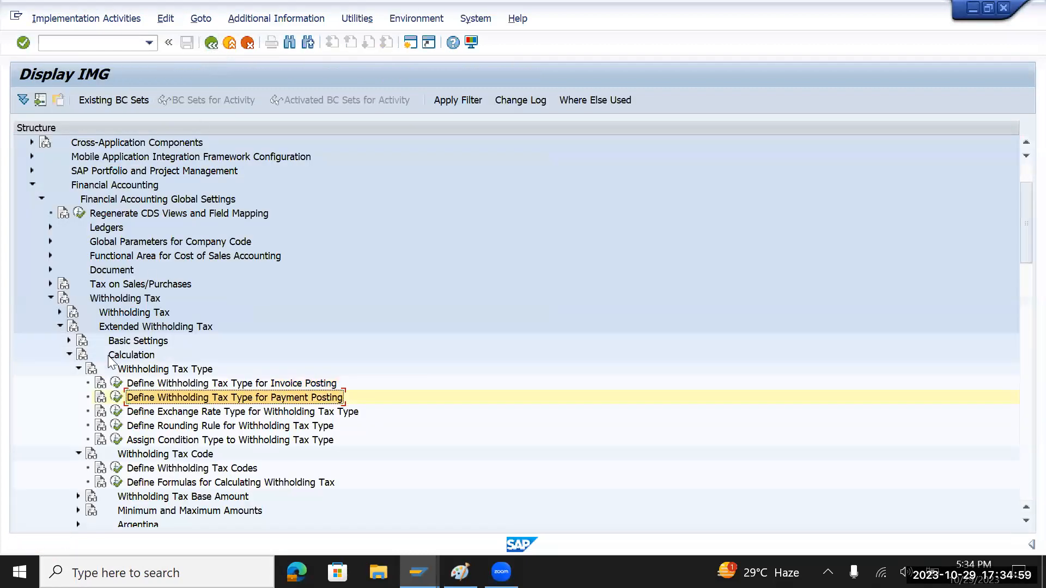
- Open the Assign Withholding Tax Types to Company Codes activity under the extended withholding tax company code settings
{"action": "left_click", "coordinate": [78, 369]}
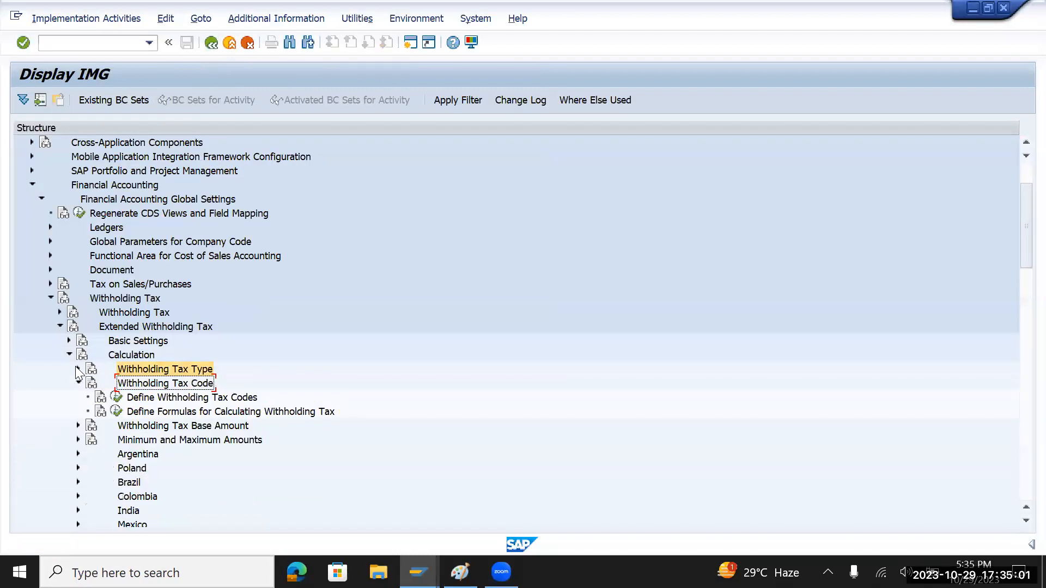
{"action": "left_click", "coordinate": [182, 400]}
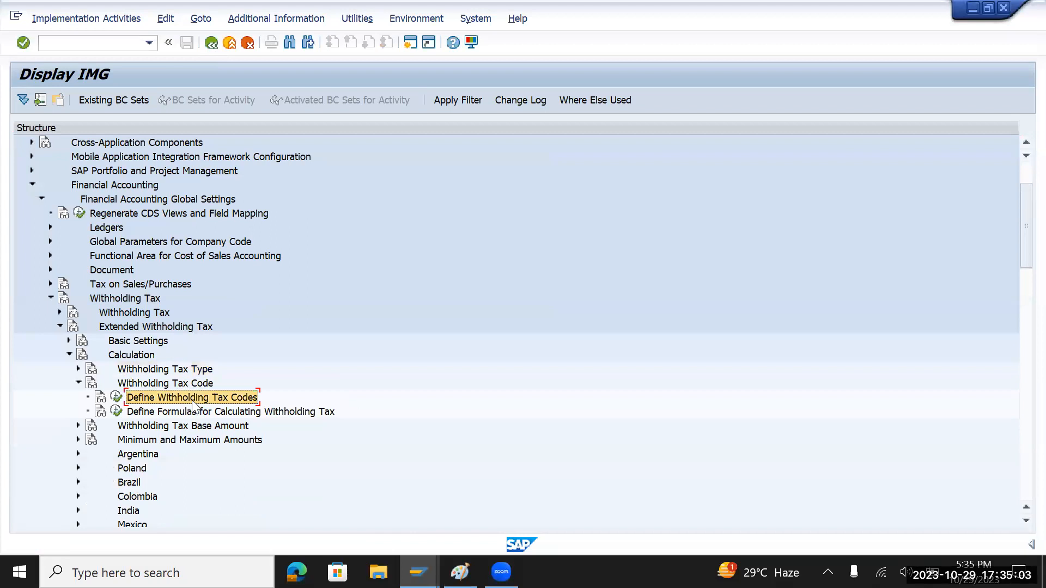
{"action": "left_click", "coordinate": [78, 383]}
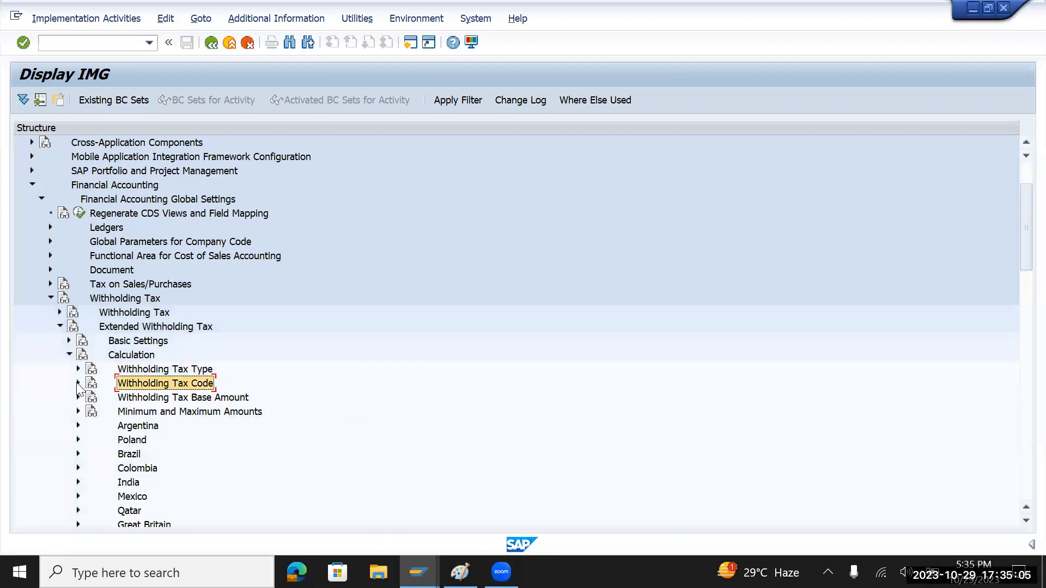
{"action": "left_click", "coordinate": [143, 399]}
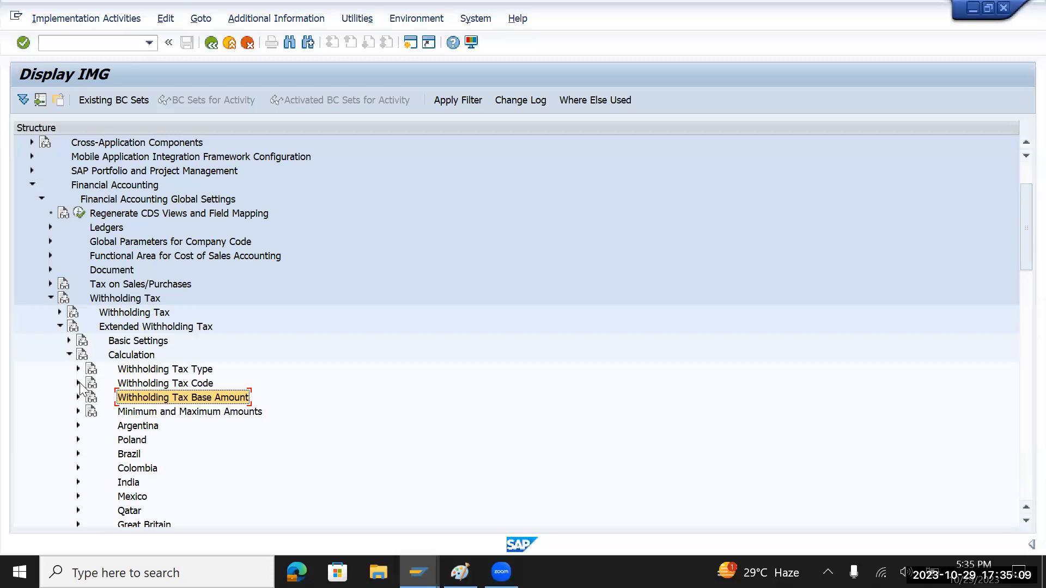
{"action": "left_click", "coordinate": [69, 356]}
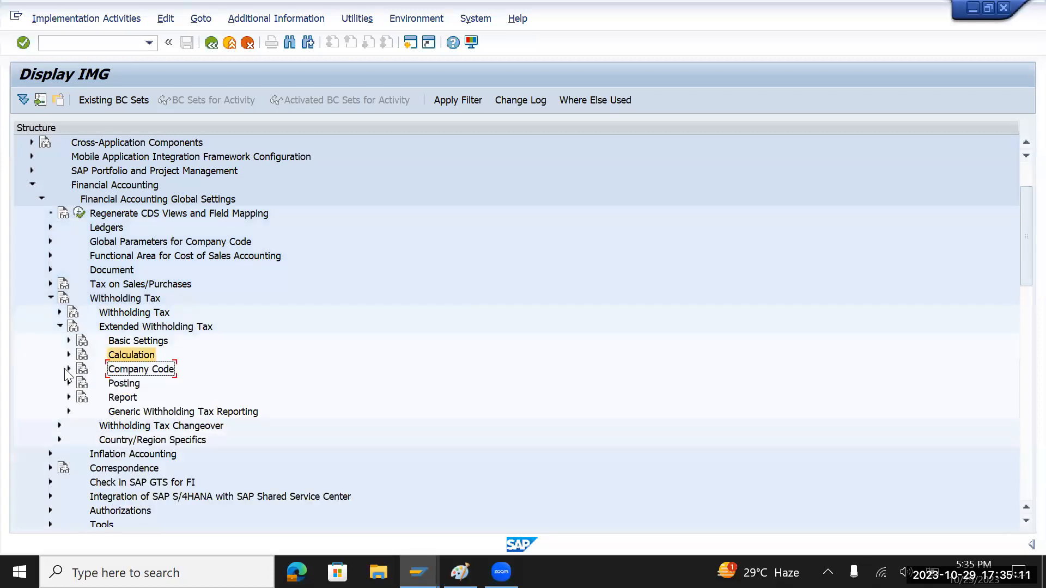
{"action": "left_click", "coordinate": [69, 369]}
{"action": "left_click", "coordinate": [151, 384]}
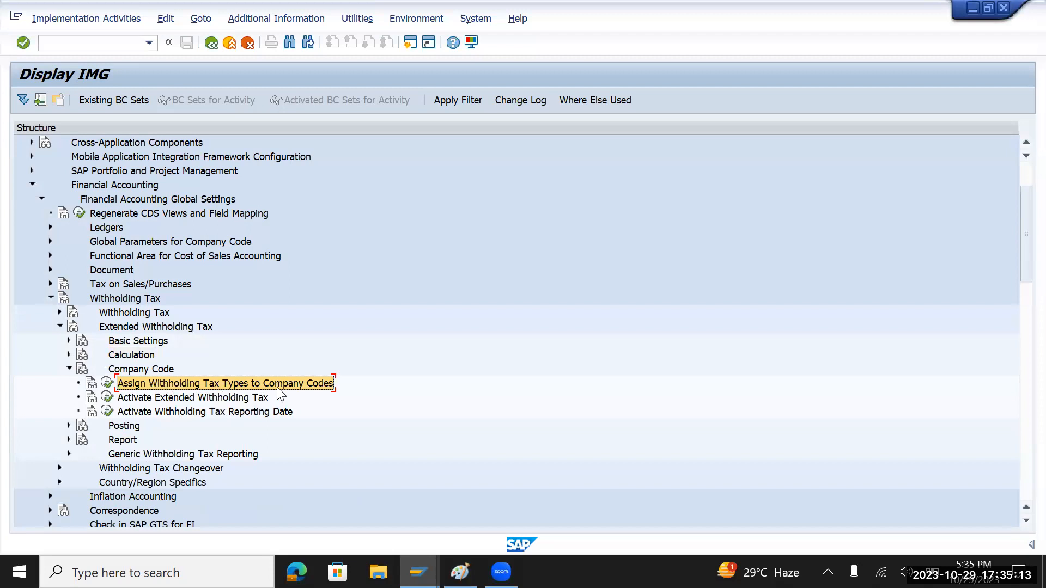
{"action": "left_click", "coordinate": [108, 383]}
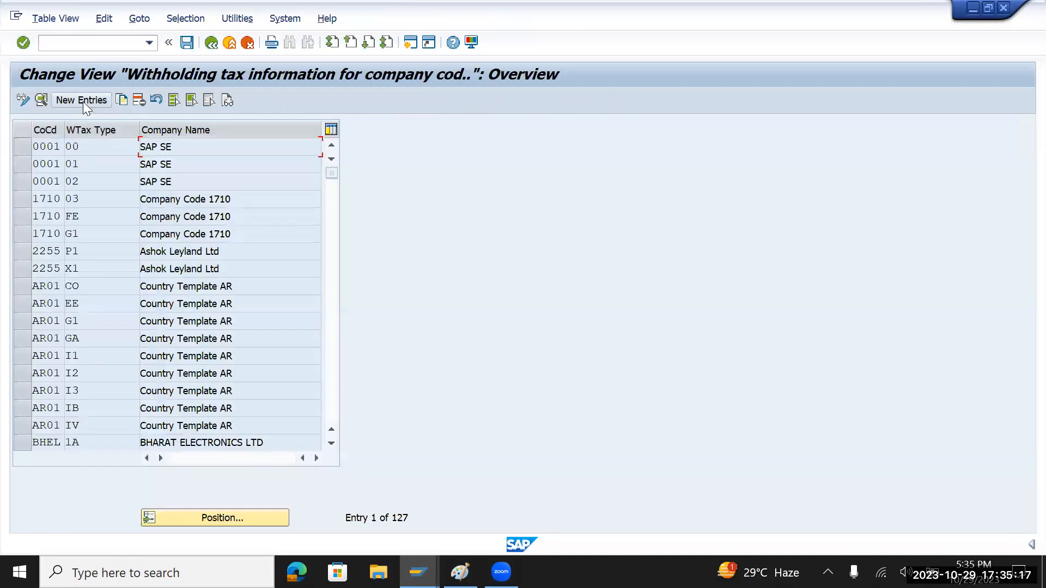
{"action": "left_click", "coordinate": [84, 102]}
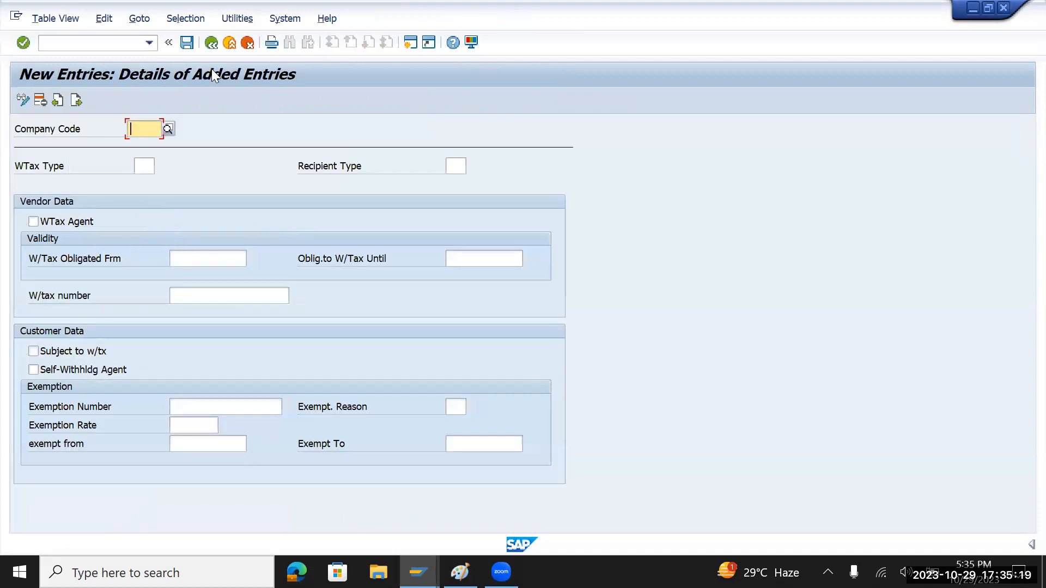
{"action": "left_click", "coordinate": [213, 43]}
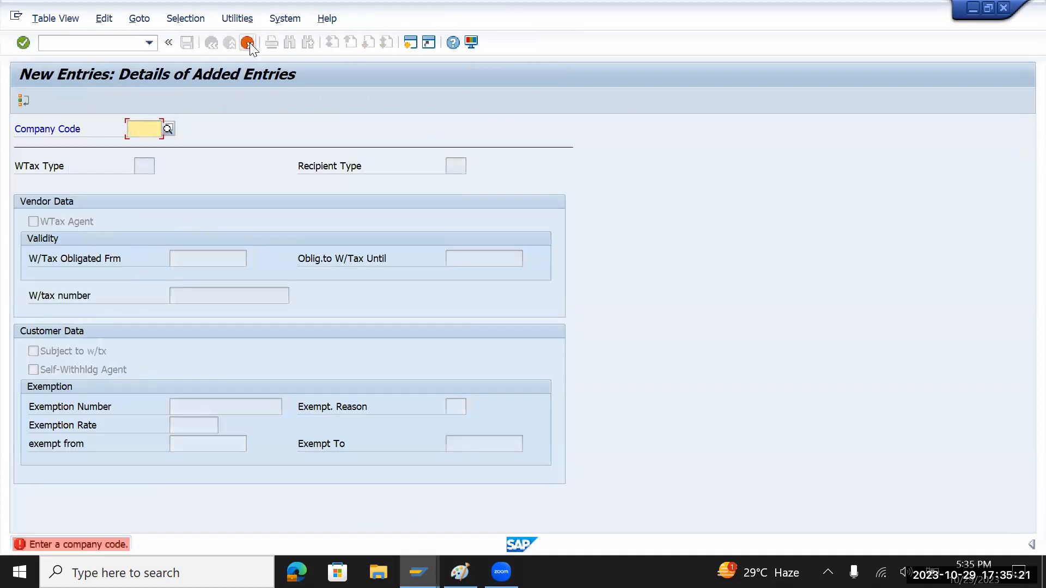
{"action": "left_click", "coordinate": [247, 43]}
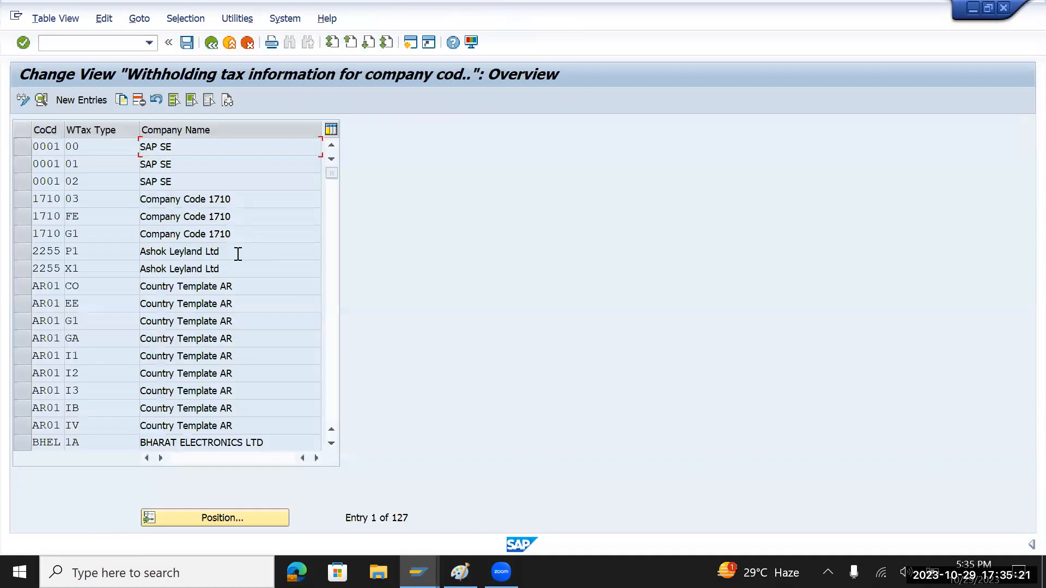
- Copy company code 1710's FE withholding tax entry to a new entry with tax type TI, and save it
{"action": "left_click", "coordinate": [21, 216]}
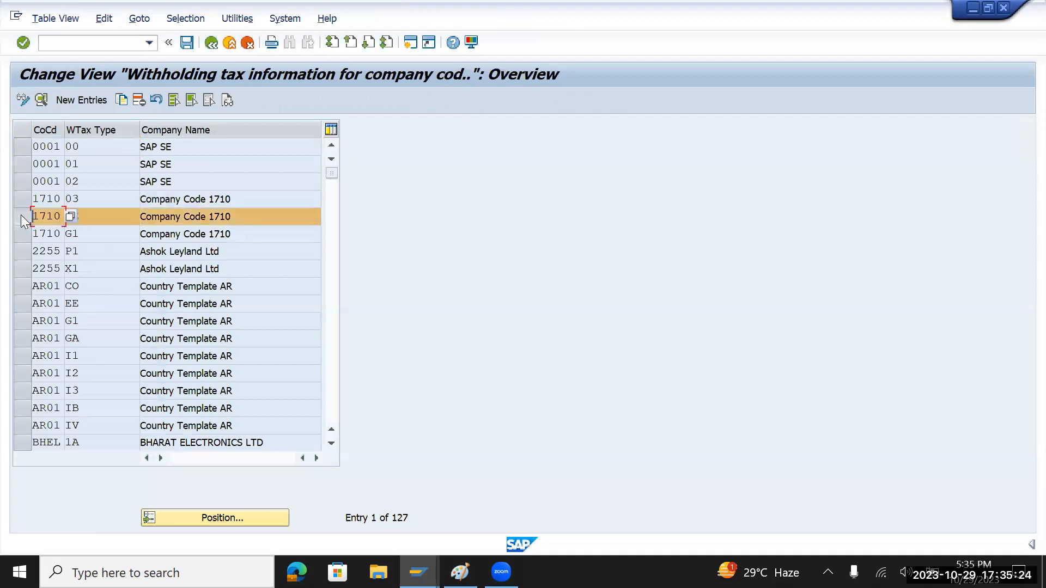
{"action": "left_click", "coordinate": [121, 100]}
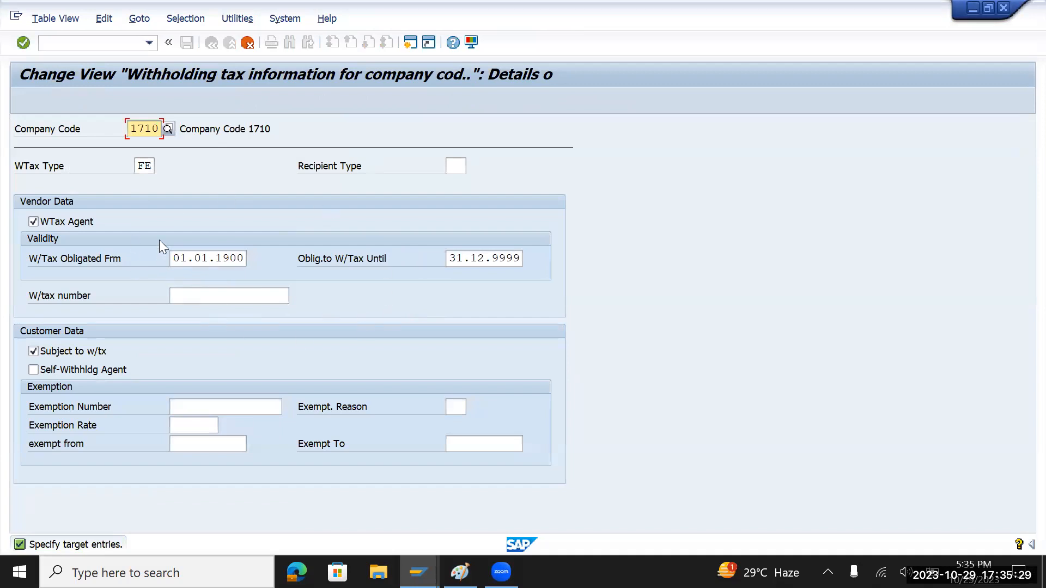
{"action": "left_click", "coordinate": [137, 166]}
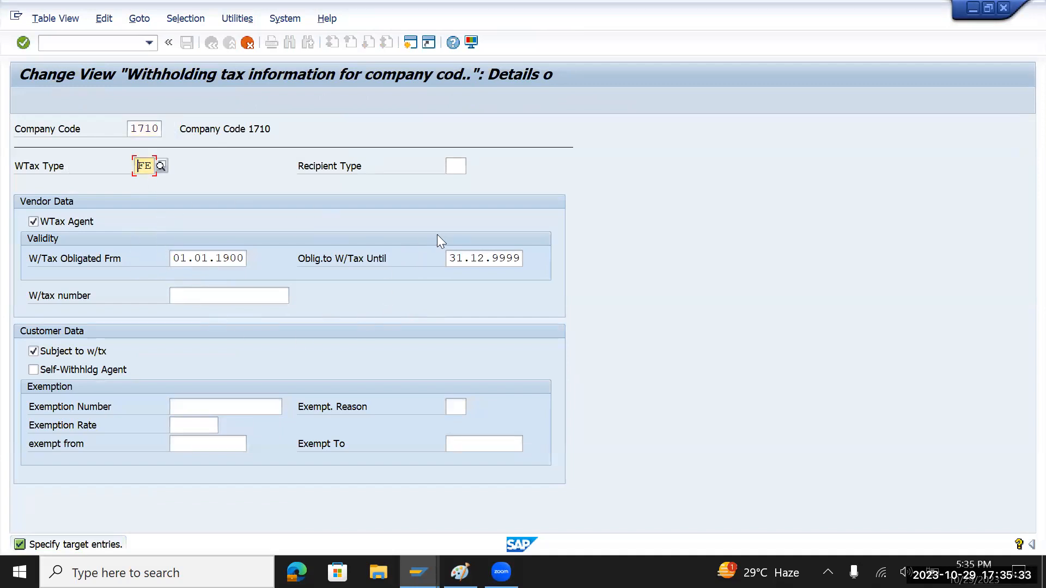
{"action": "type", "text": "T"}
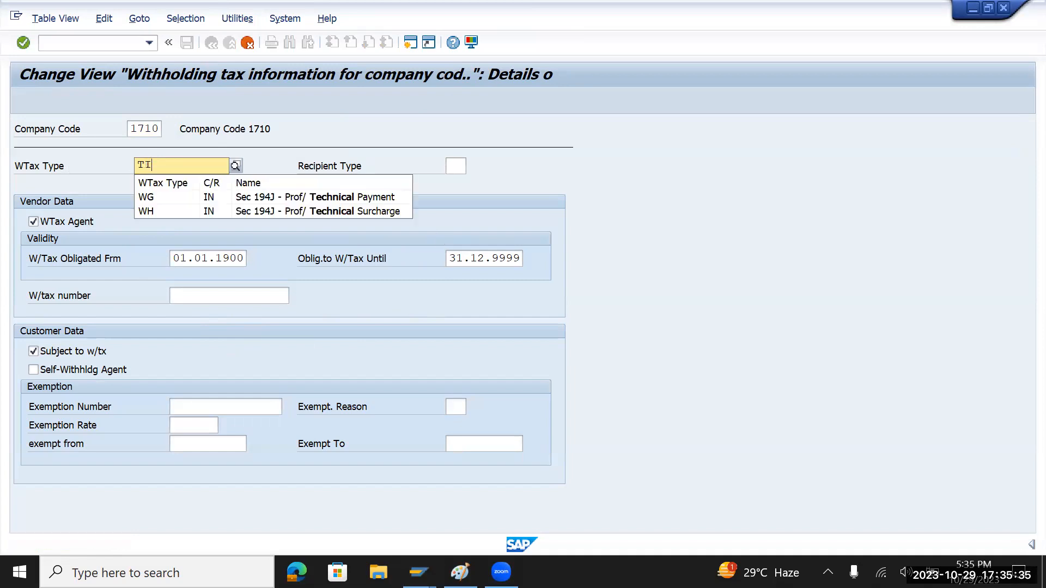
{"action": "type", "text": "I"}
{"action": "key", "text": "Return"}
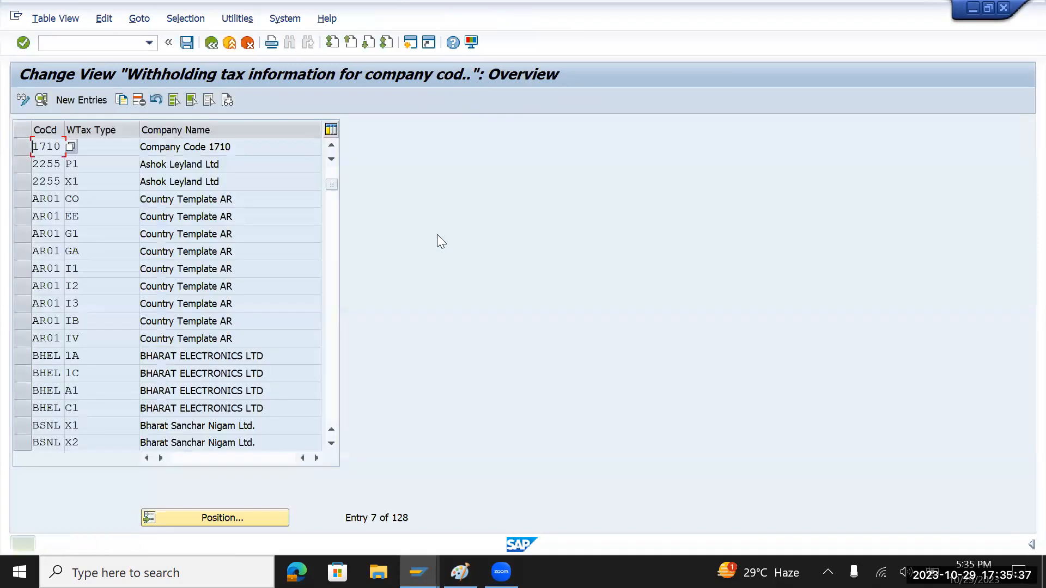
{"action": "left_click", "coordinate": [187, 42]}
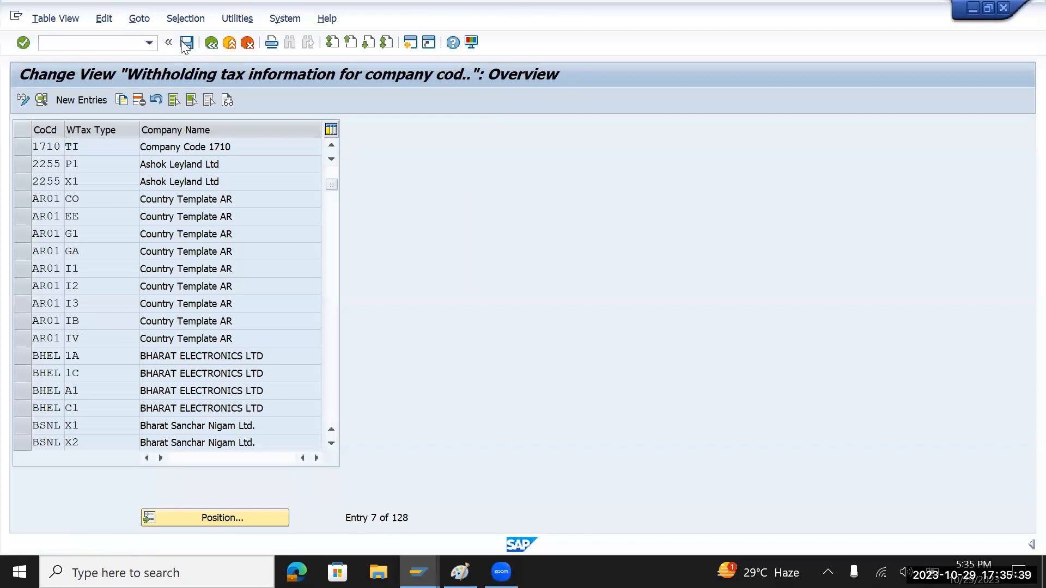
{"action": "left_click", "coordinate": [341, 278]}
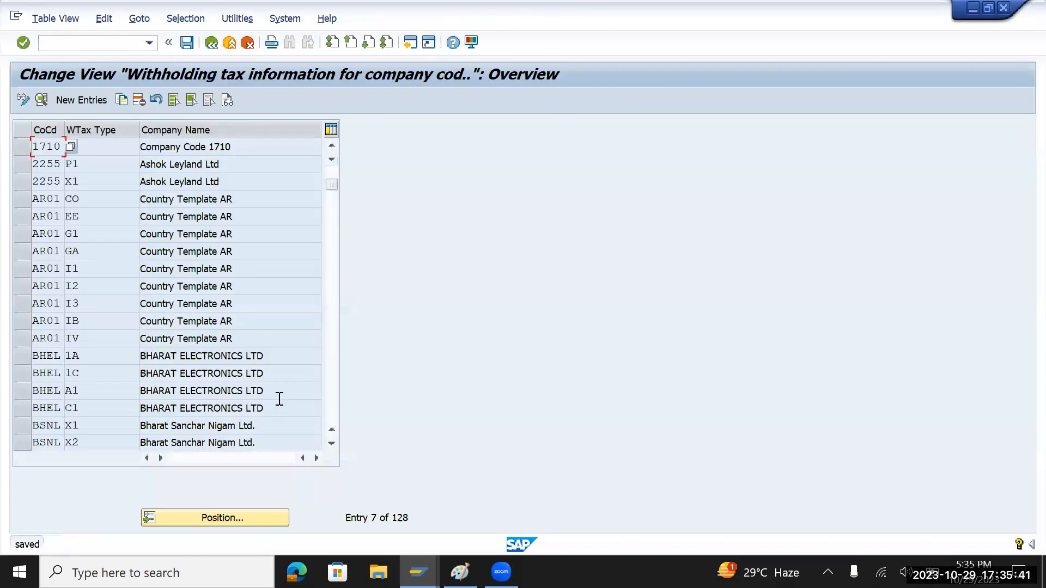
- Copy the 1710 TI withholding tax entry to company code TMUS and save it
{"action": "left_click", "coordinate": [21, 147]}
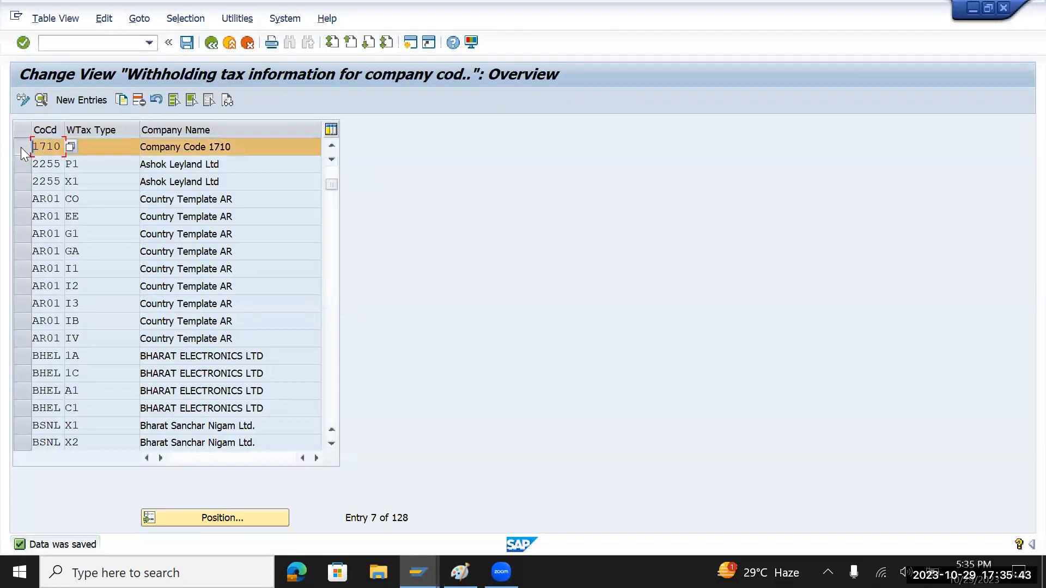
{"action": "left_click", "coordinate": [121, 100]}
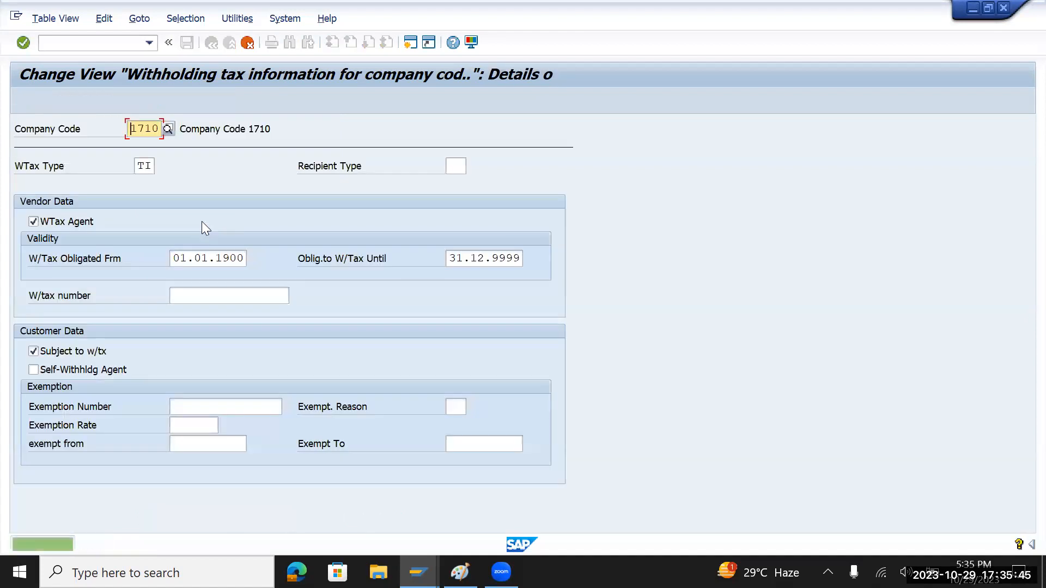
{"action": "type", "text": "TMUS"}
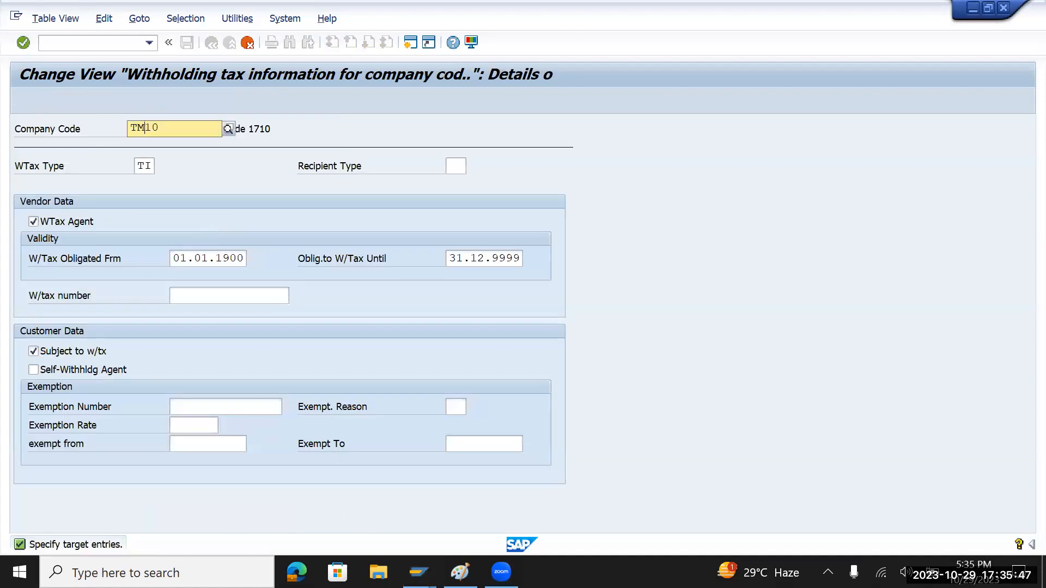
{"action": "key", "text": "Return"}
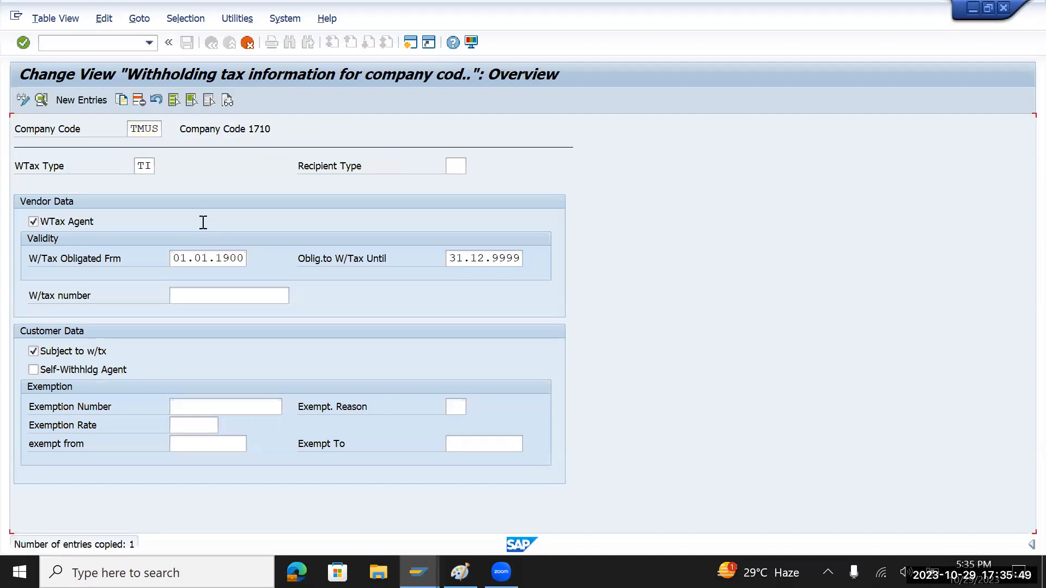
{"action": "left_click", "coordinate": [186, 42]}
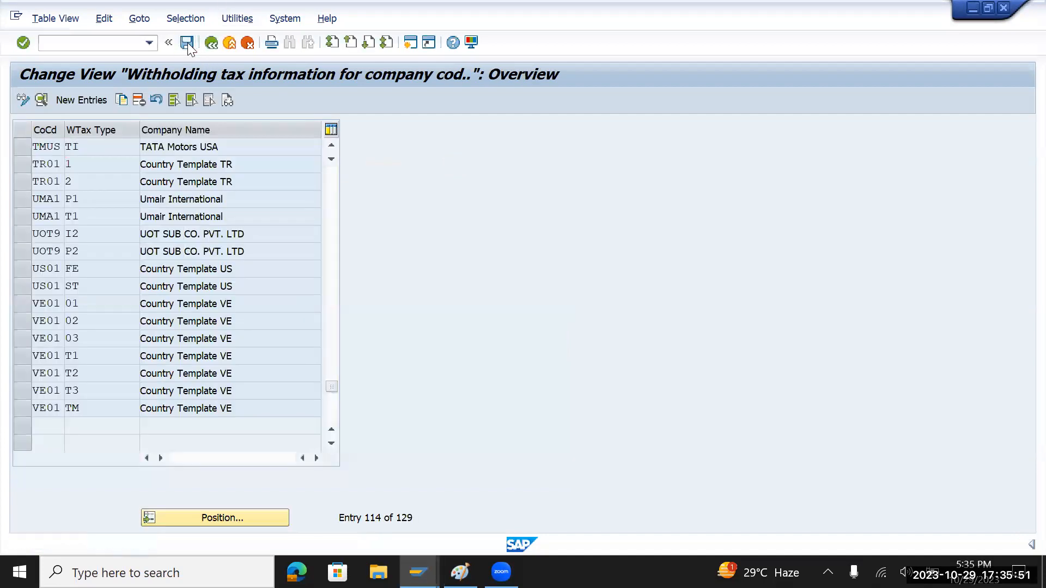
- Delete the TI withholding tax entry assigned to company code 1710
{"action": "left_click", "coordinate": [332, 144]}
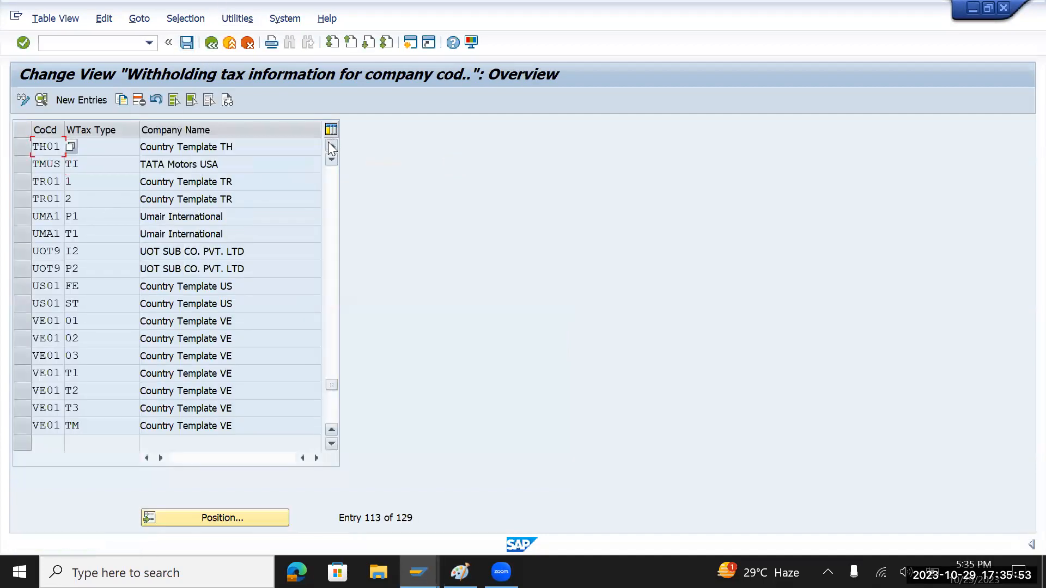
{"action": "left_click", "coordinate": [331, 145]}
{"action": "left_click_drag", "start_coordinate": [334, 381], "coordinate": [335, 163]}
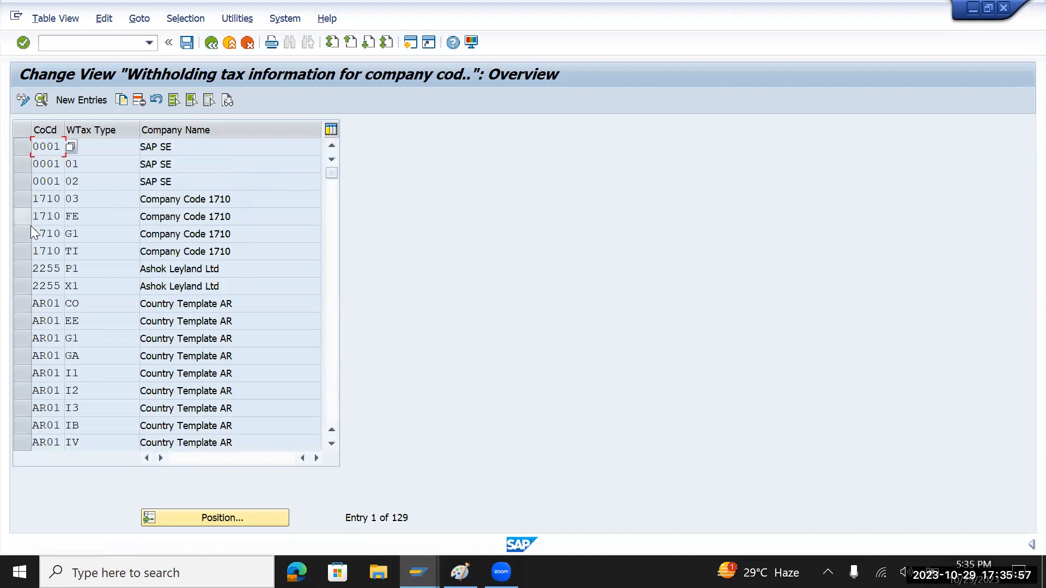
{"action": "left_click", "coordinate": [26, 252]}
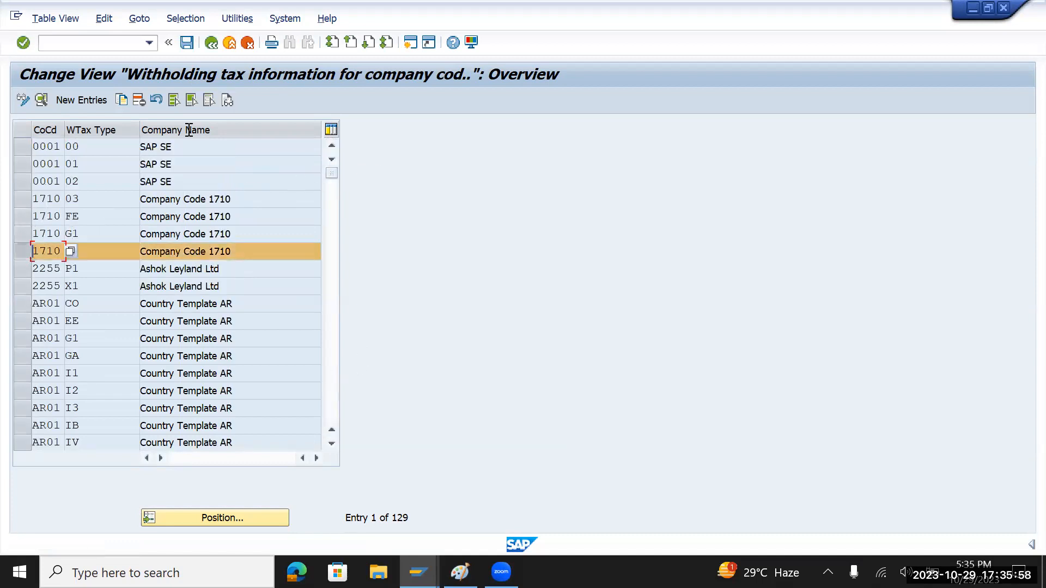
{"action": "left_click", "coordinate": [140, 102]}
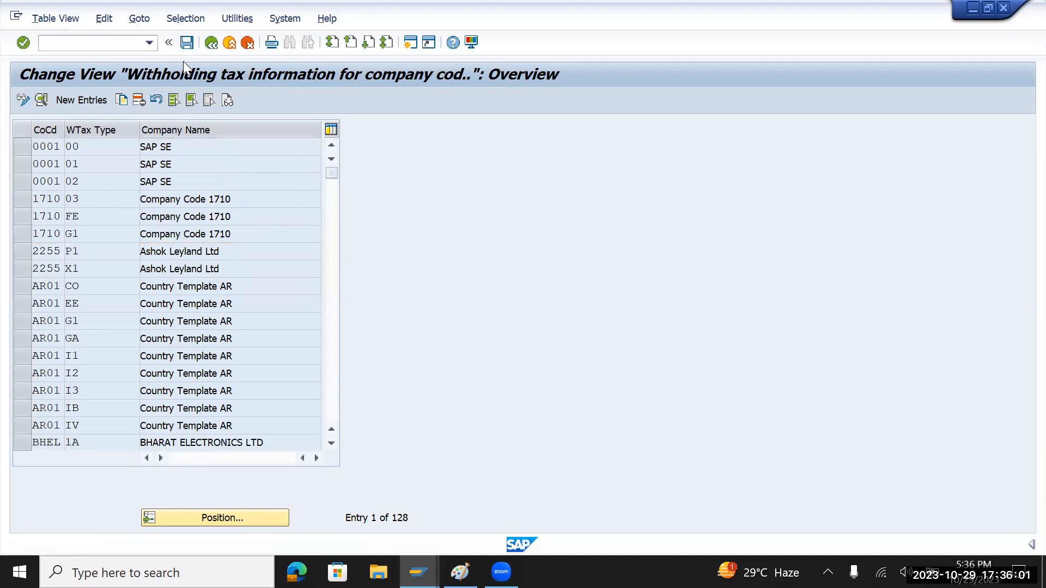
- Find company code TMUS's TI entry, copy it as tax type TP, save it, and return to the implementation guide
{"action": "left_click", "coordinate": [217, 516]}
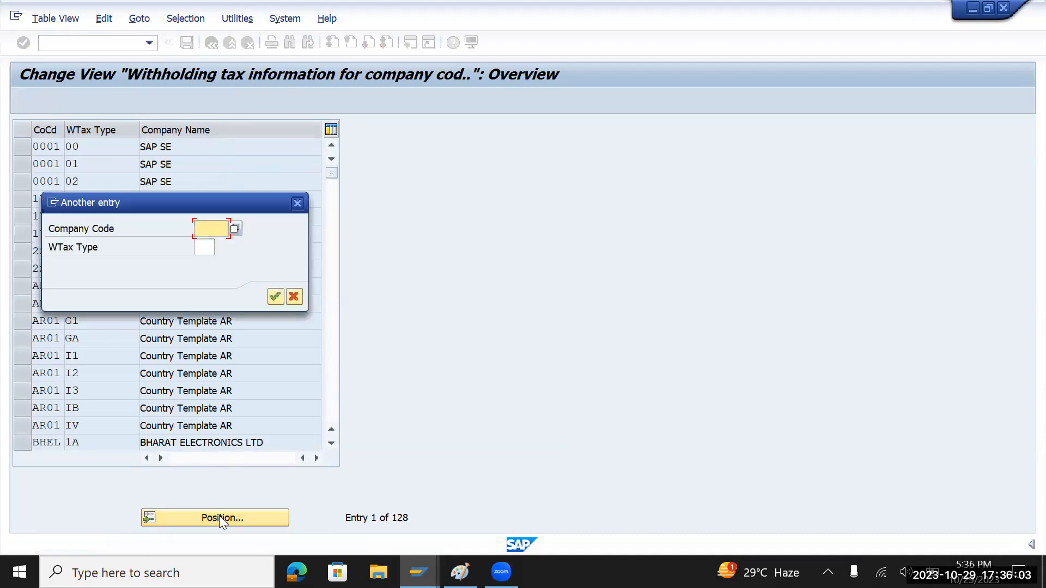
{"action": "type", "text": "tm"}
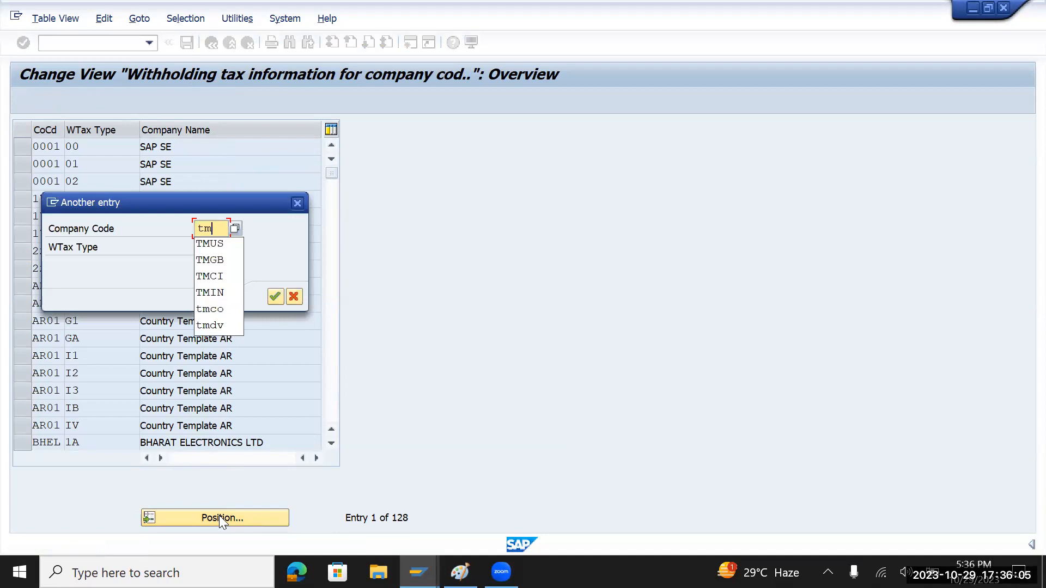
{"action": "key", "text": "Down"}
{"action": "key", "text": "Return"}
{"action": "key", "text": "Return"}
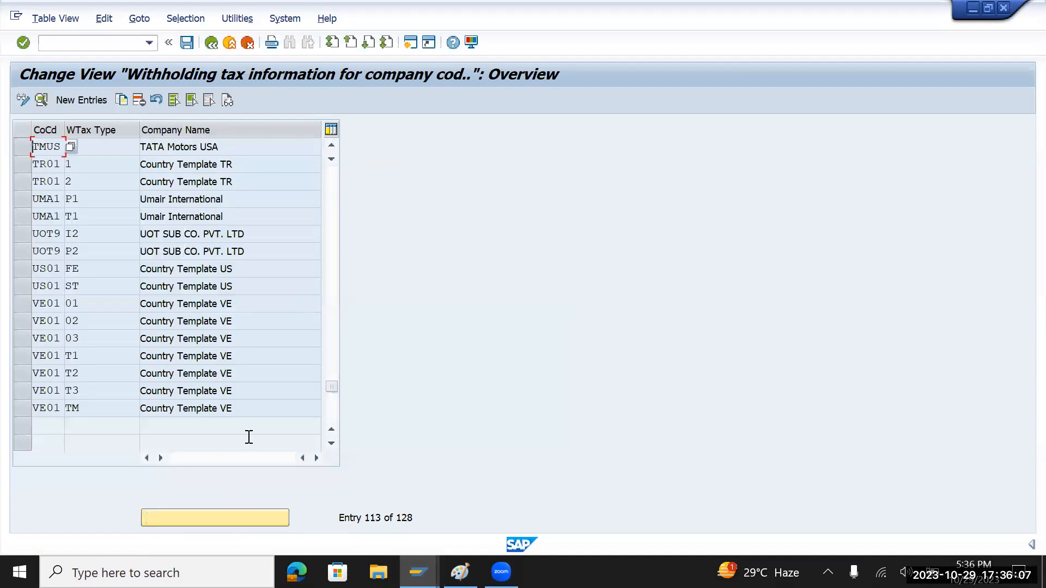
{"action": "left_click", "coordinate": [24, 145]}
{"action": "left_click", "coordinate": [99, 145]}
{"action": "type", "text": "TI"}
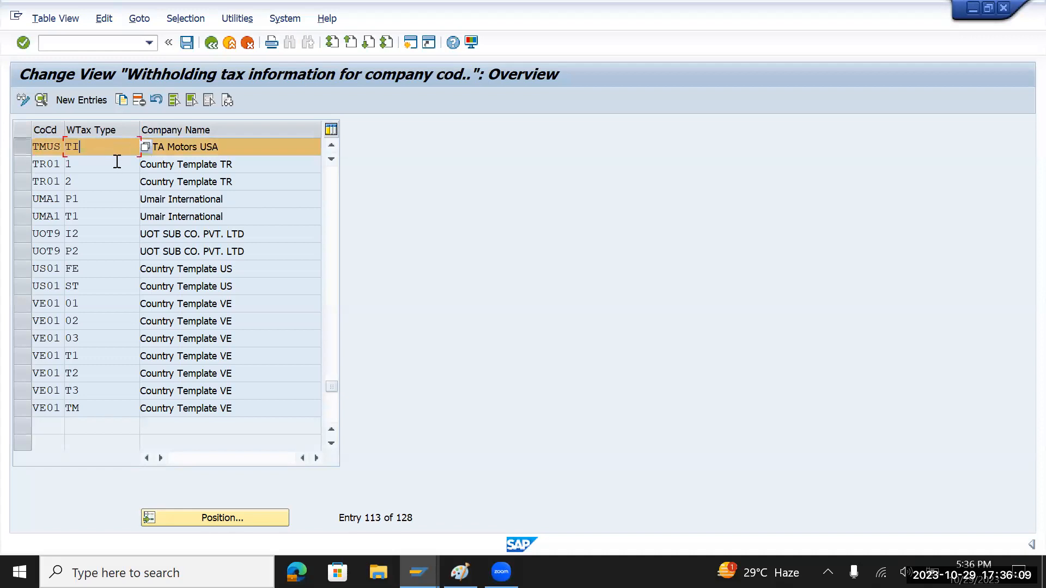
{"action": "left_click", "coordinate": [121, 100]}
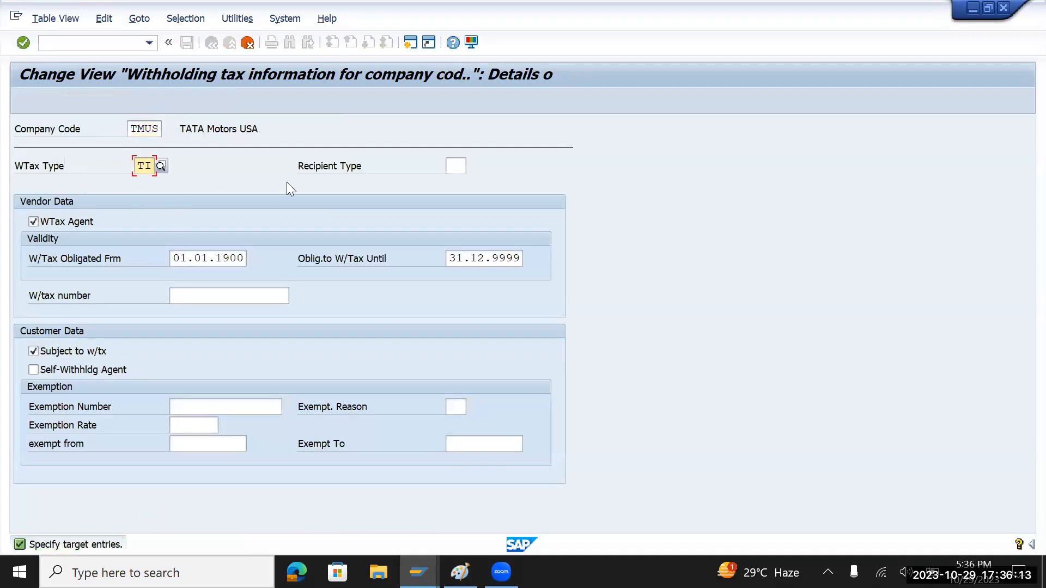
{"action": "key", "text": "BackSpace"}
{"action": "type", "text": "P"}
{"action": "key", "text": "Escape"}
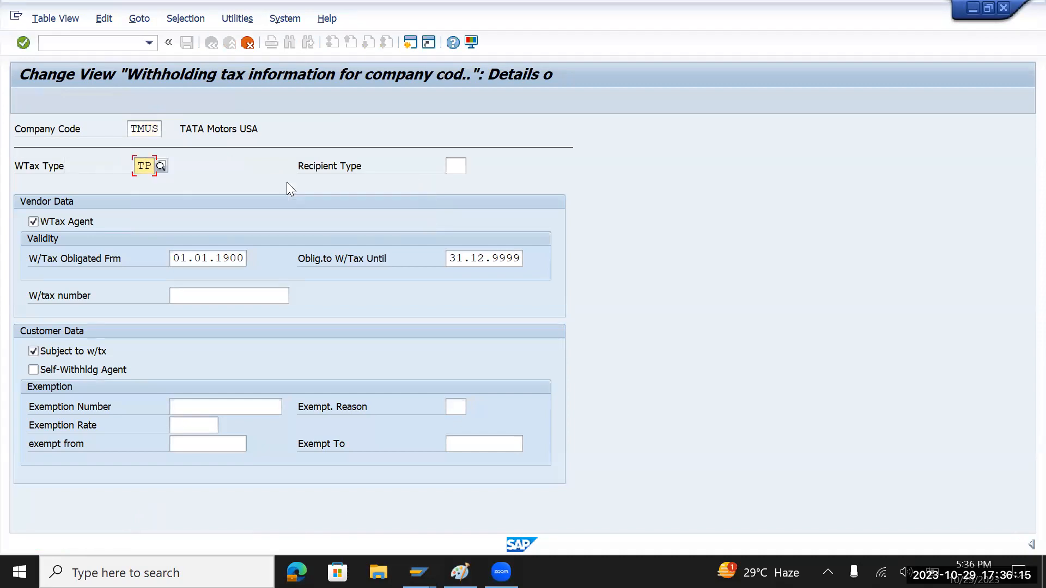
{"action": "key", "text": "Return"}
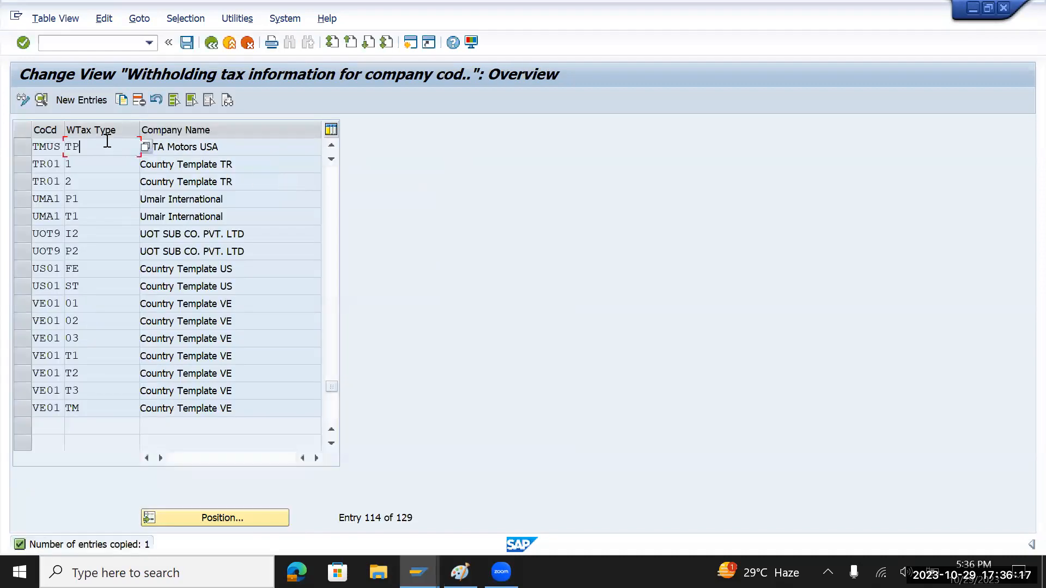
{"action": "left_click", "coordinate": [189, 42]}
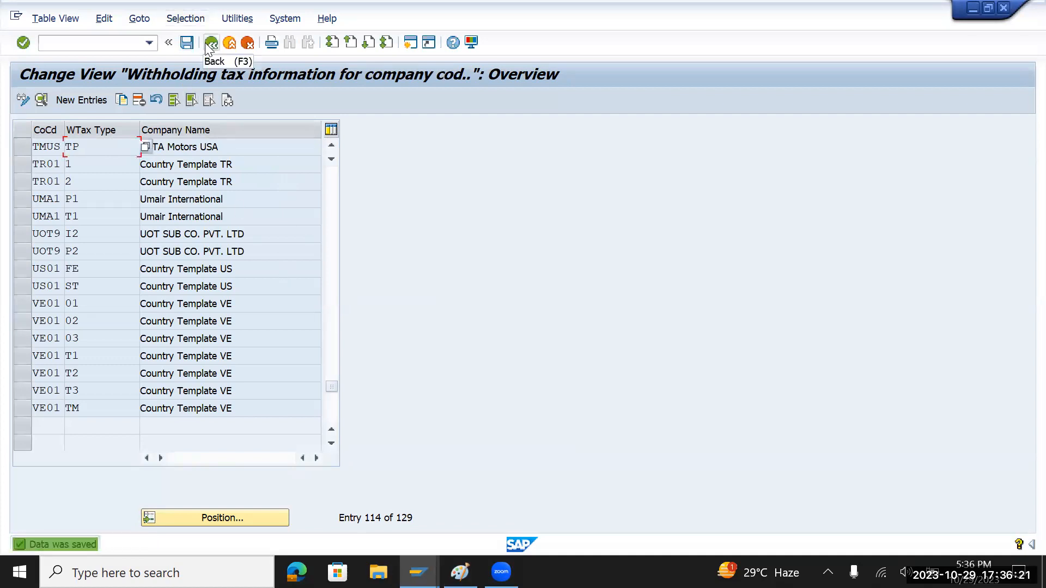
{"action": "left_click", "coordinate": [211, 43]}
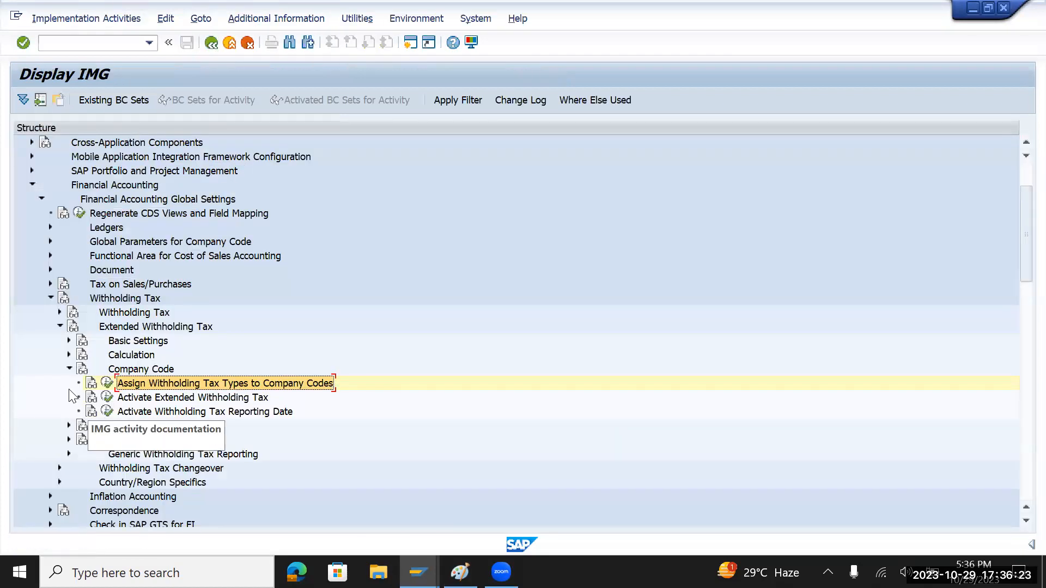
- Try to open the Activate Extended Withholding Tax activity, declining display-only access to its data
{"action": "left_click", "coordinate": [146, 400]}
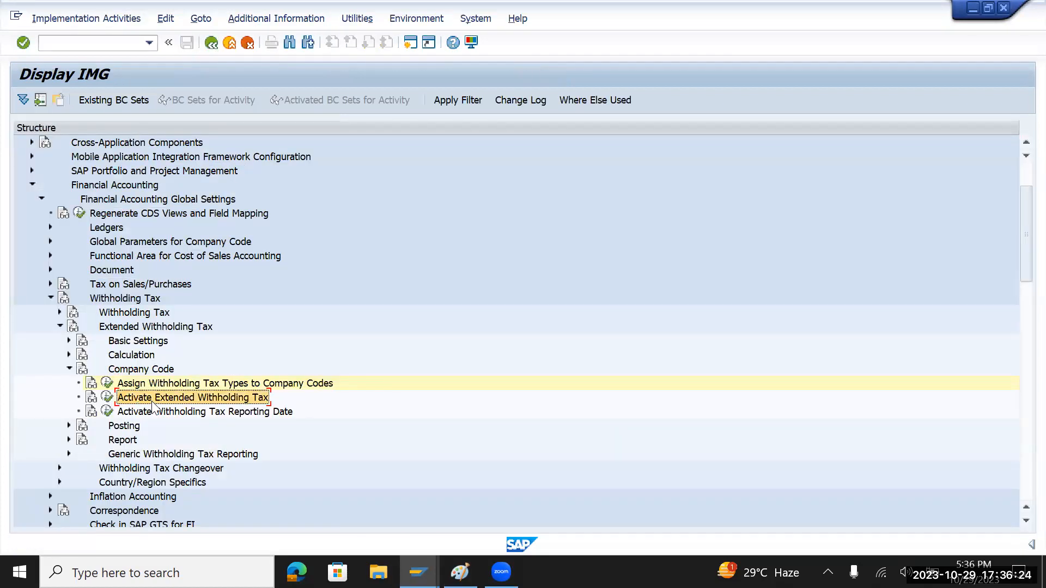
{"action": "left_click", "coordinate": [108, 399]}
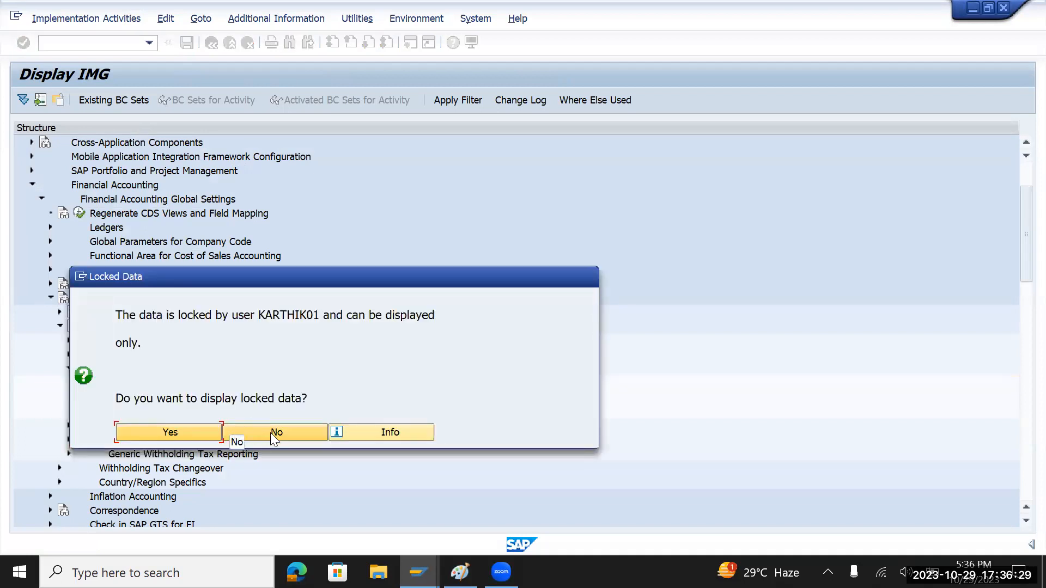
{"action": "left_click", "coordinate": [272, 433]}
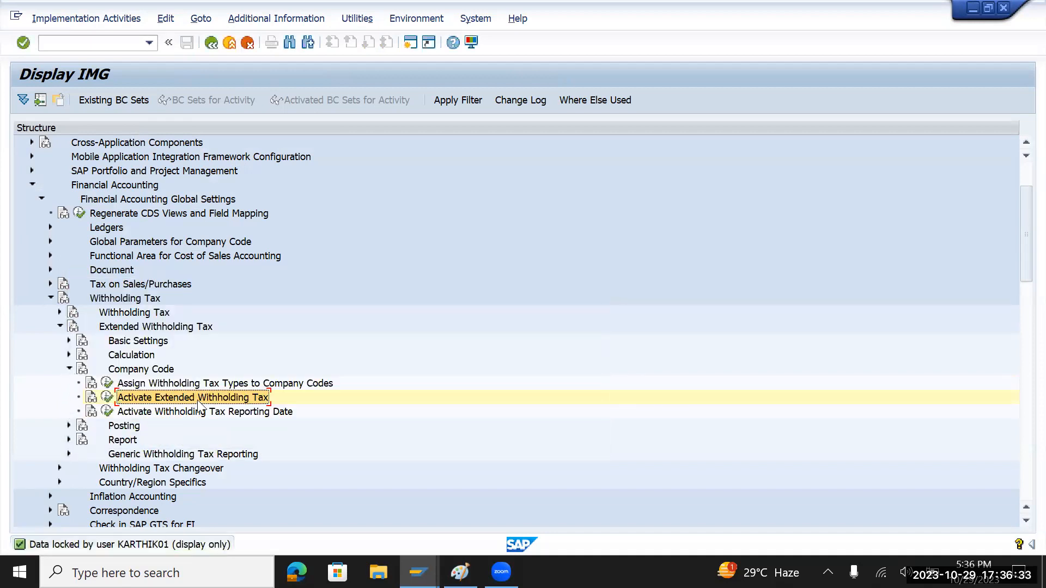
- Open Define Accounts for Withholding Tax to be Paid Over under the extended withholding tax posting settings for chart of accounts TMOP
{"action": "left_click", "coordinate": [66, 370]}
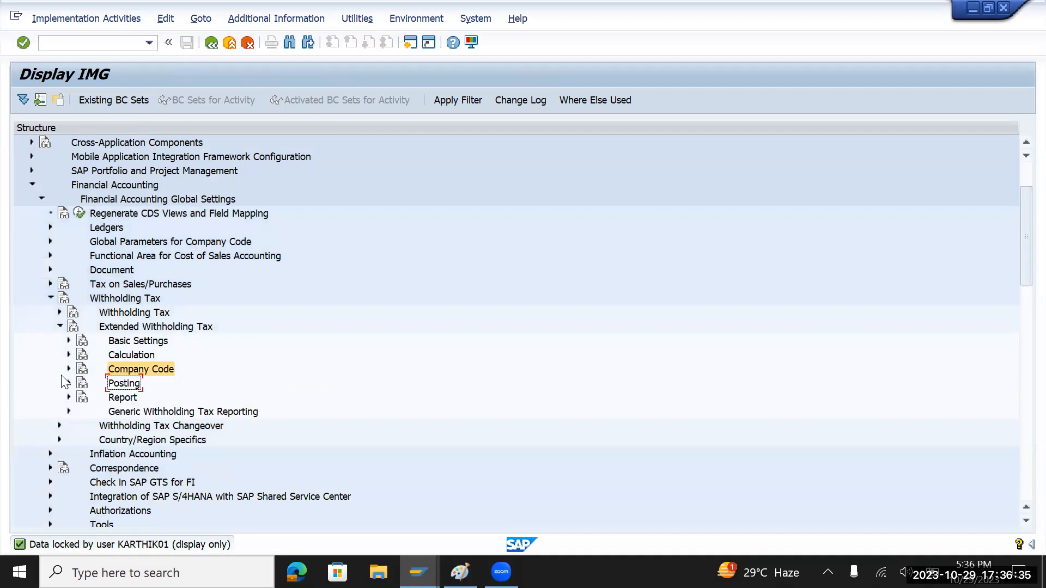
{"action": "left_click", "coordinate": [68, 383]}
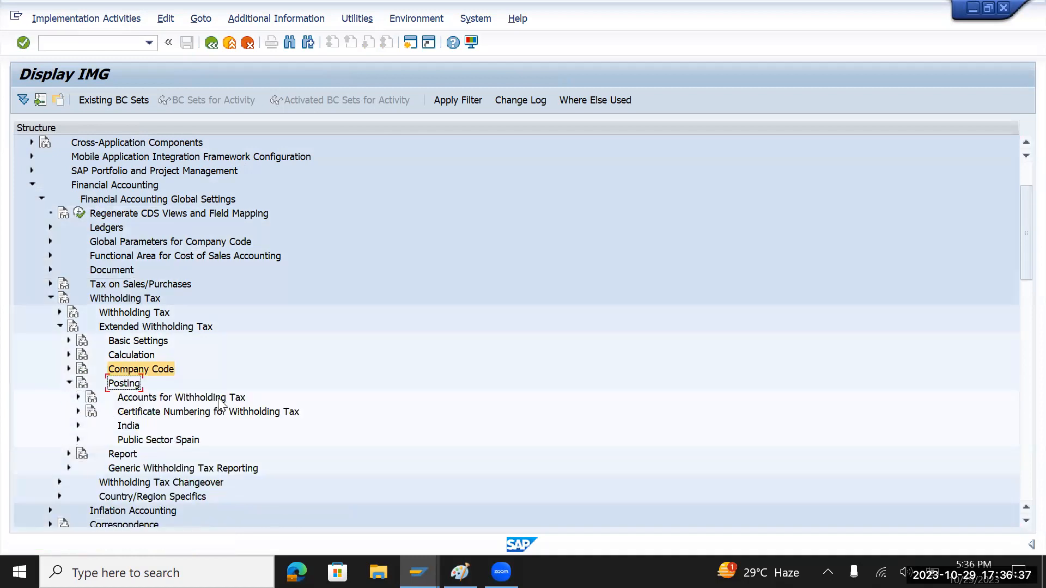
{"action": "left_click", "coordinate": [184, 398]}
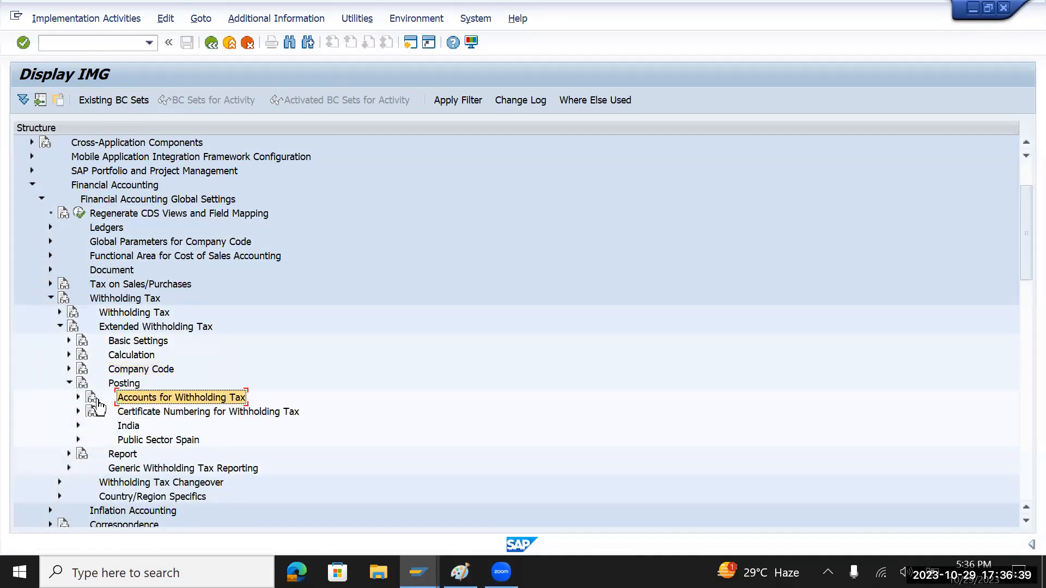
{"action": "left_click", "coordinate": [78, 397]}
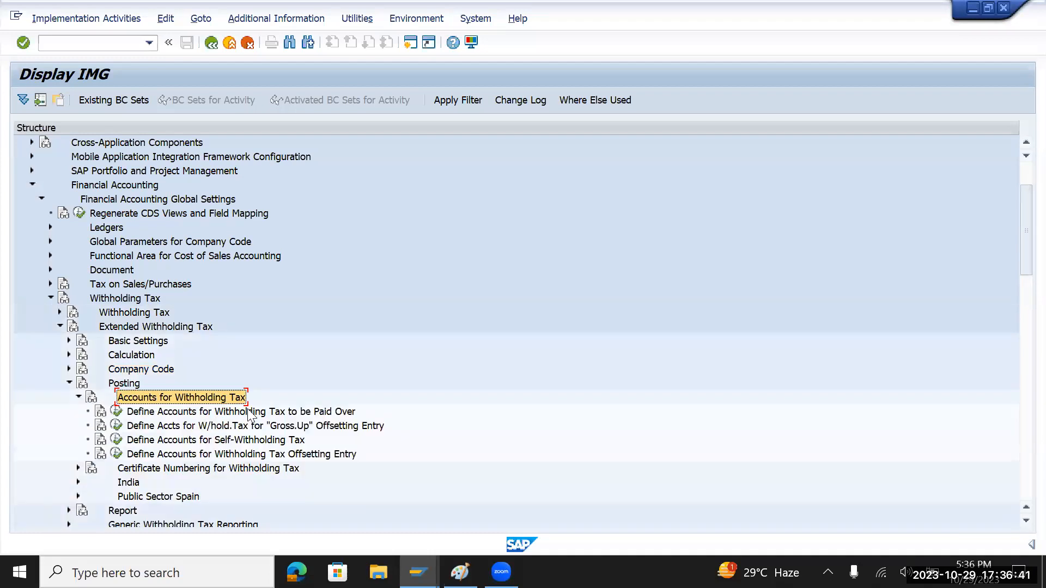
{"action": "left_click", "coordinate": [206, 413]}
{"action": "left_click", "coordinate": [116, 411]}
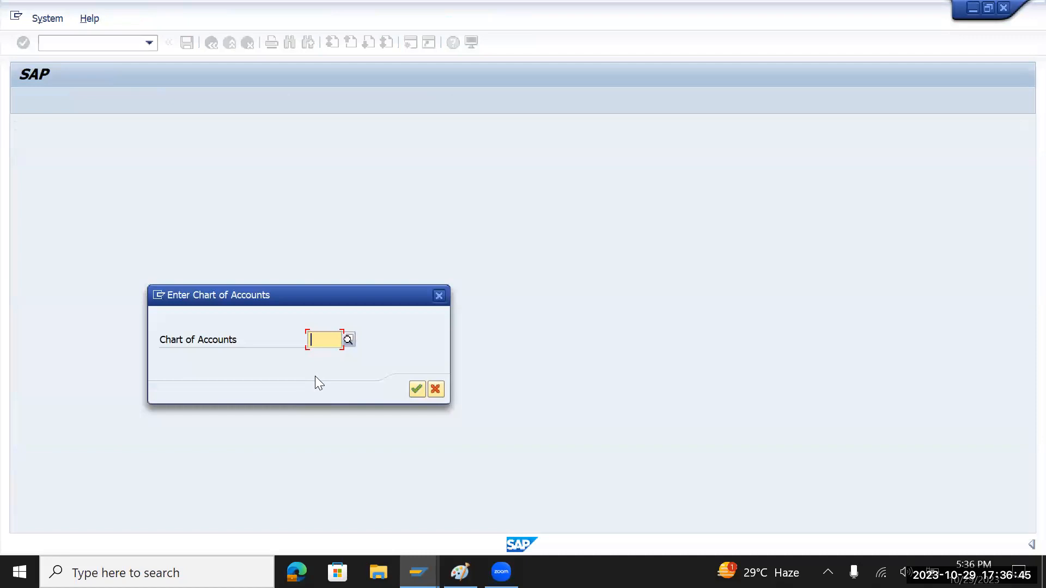
{"action": "type", "text": "tmo"}
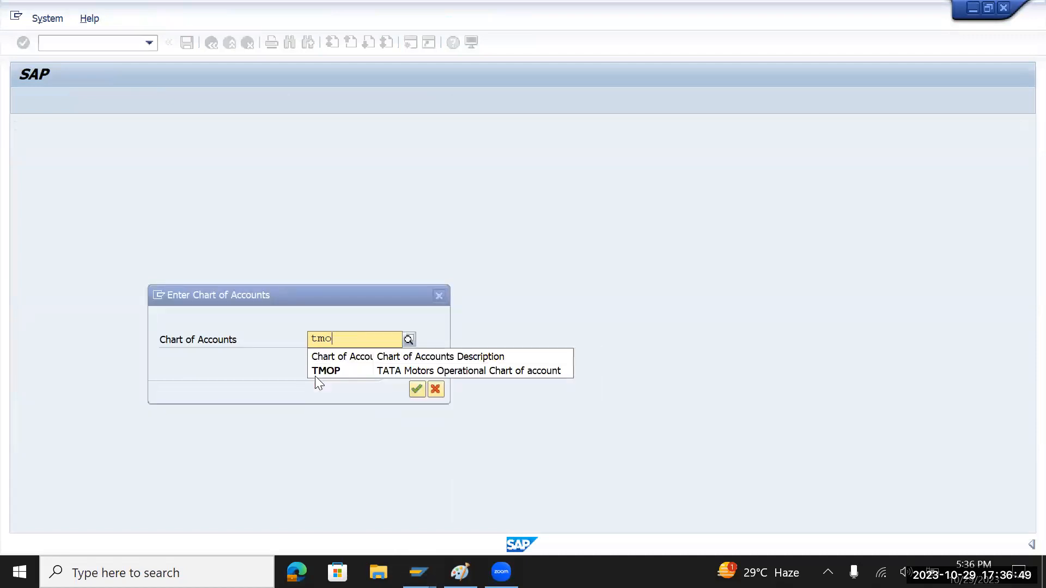
{"action": "left_click", "coordinate": [324, 367]}
{"action": "left_click", "coordinate": [417, 389]}
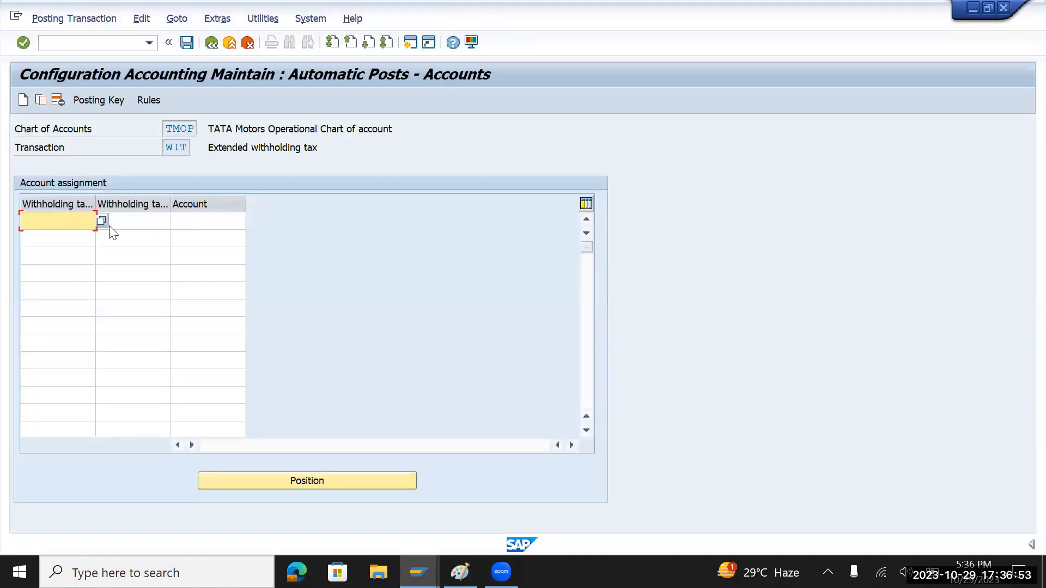
- Enter two account assignment rows for transaction WIT: withholding tax type TI with code TI, and type TP with code TP
{"action": "type", "text": "T"}
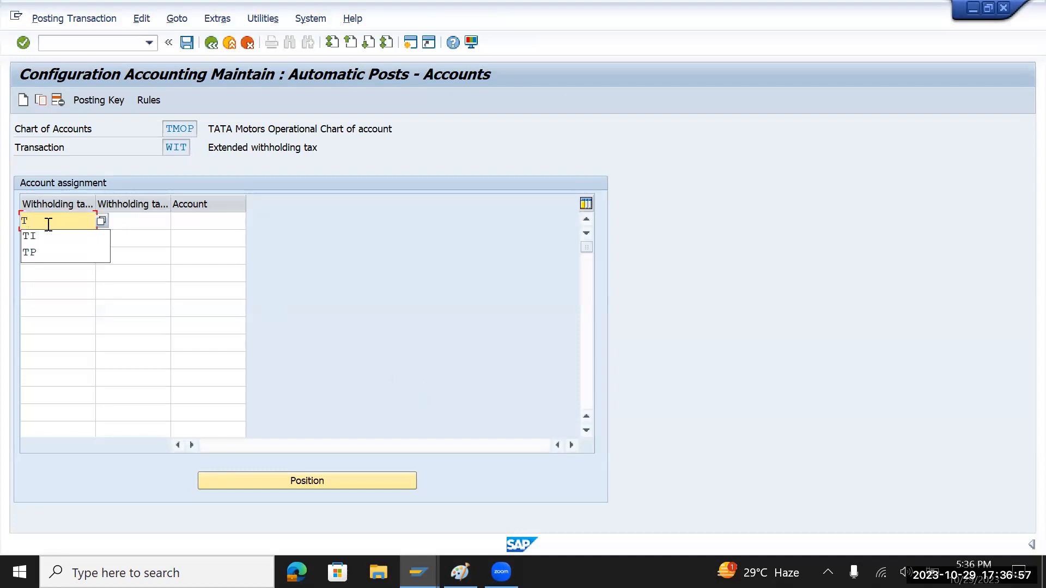
{"action": "type", "text": "I"}
{"action": "key", "text": "Tab"}
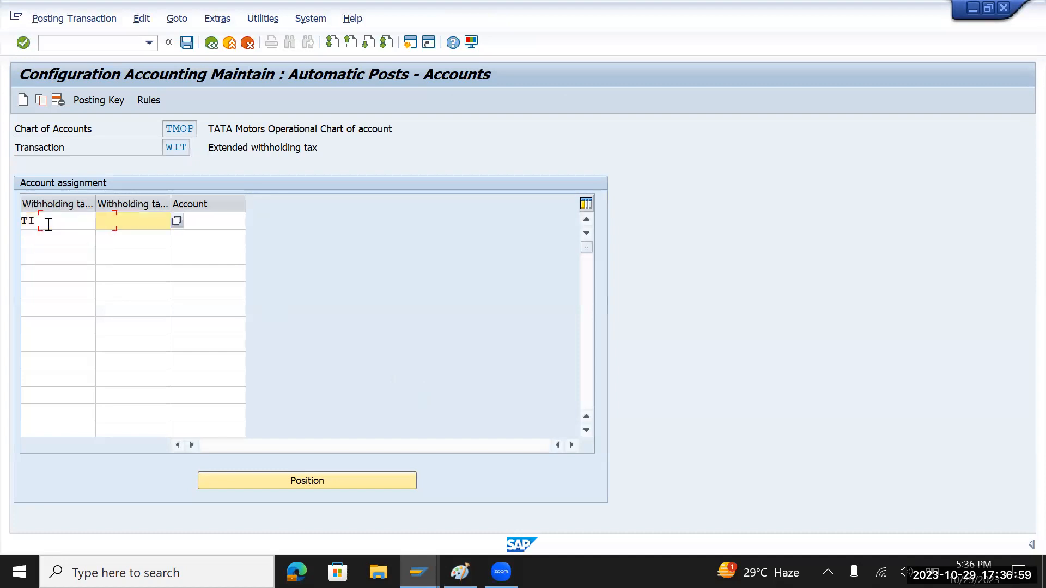
{"action": "type", "text": "TI"}
{"action": "key", "text": "Down"}
{"action": "key", "text": "Left"}
{"action": "type", "text": "TP"}
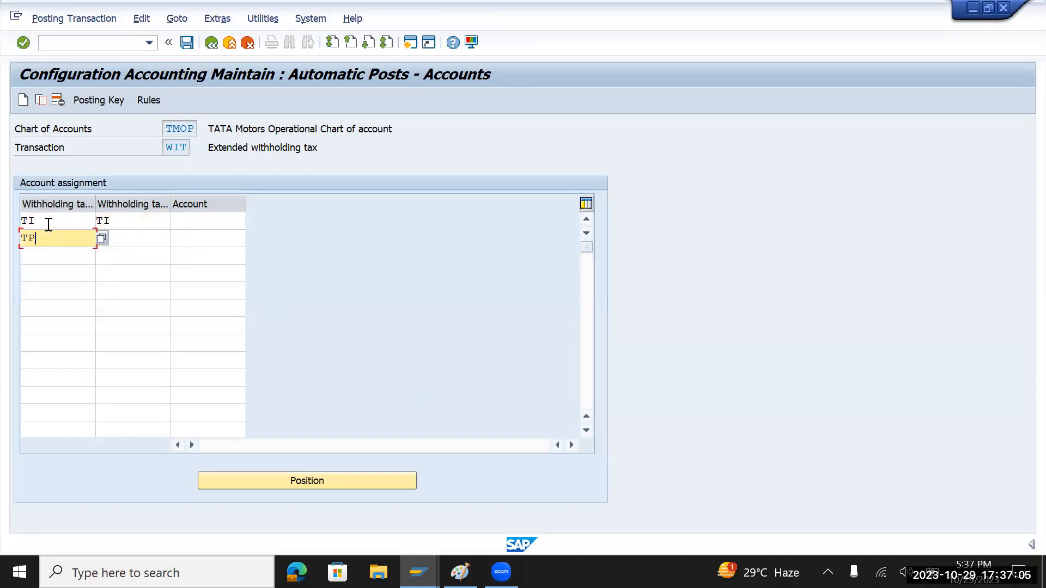
{"action": "key", "text": "Tab"}
{"action": "type", "text": "T"}
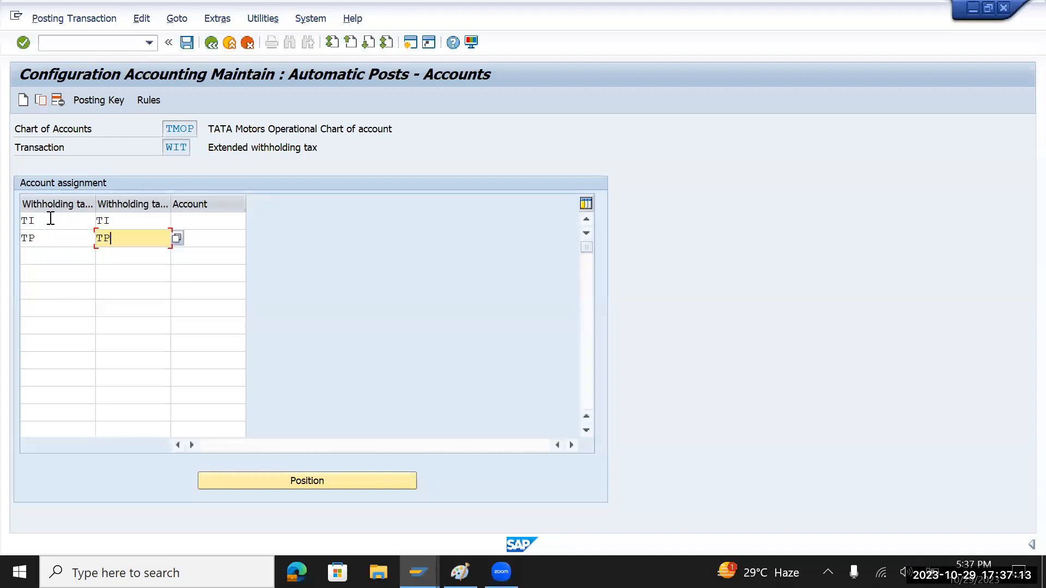
{"action": "left_click", "coordinate": [208, 222]}
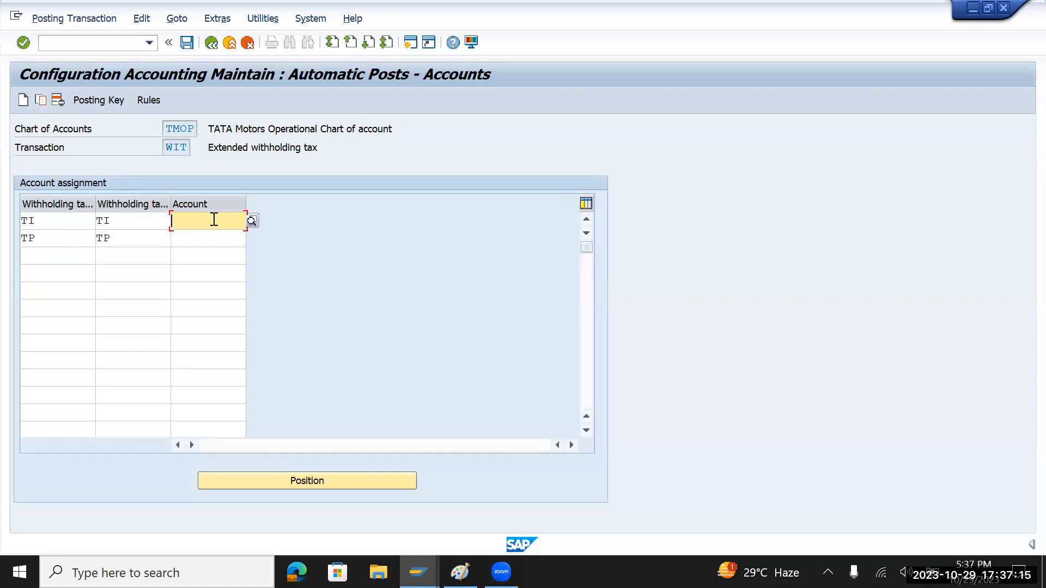
{"action": "left_click", "coordinate": [252, 221]}
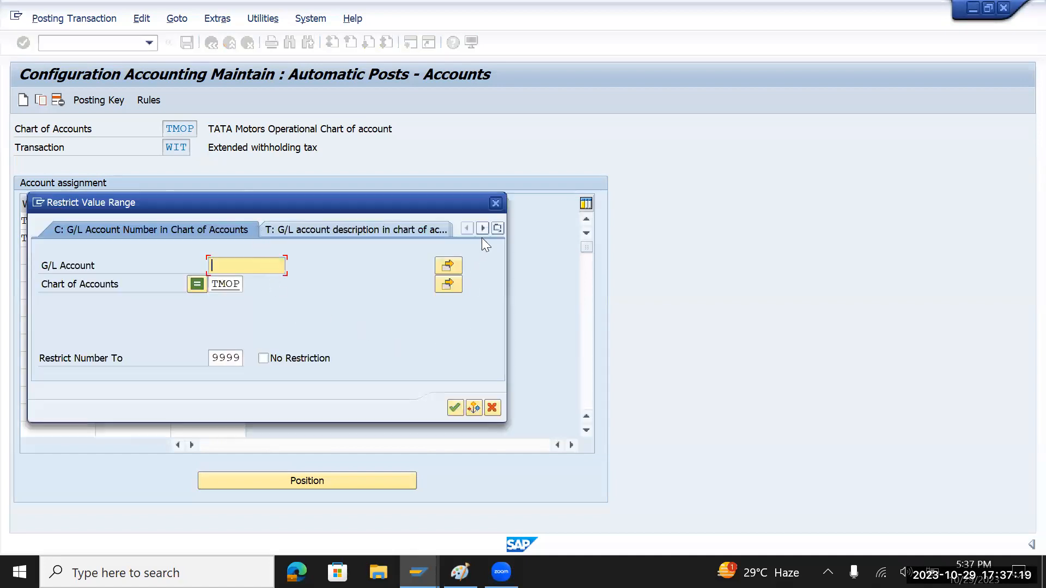
{"action": "left_click", "coordinate": [495, 203]}
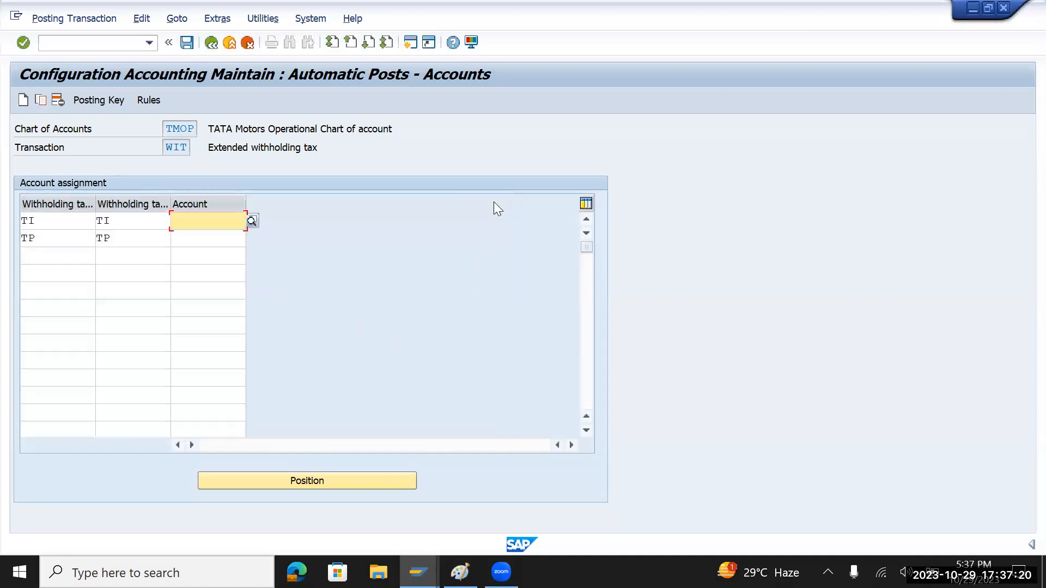
- Start transaction FS00 in another session and display the WT payable account from company code TMUS's Liability accounts
{"action": "left_click", "coordinate": [380, 285]}
{"action": "key", "text": "shift+F3"}
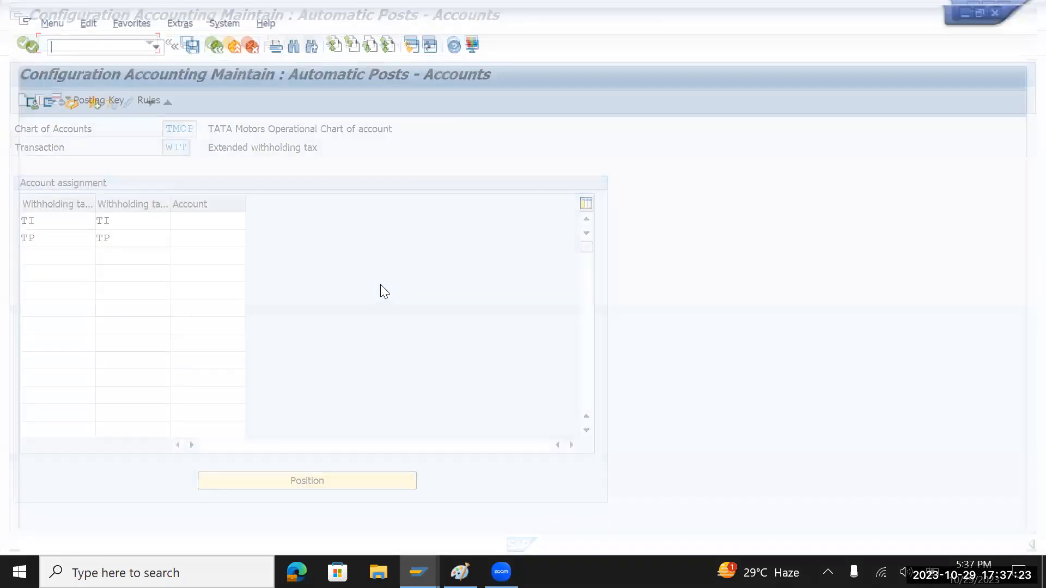
{"action": "type", "text": "fs00"}
{"action": "key", "text": "Return"}
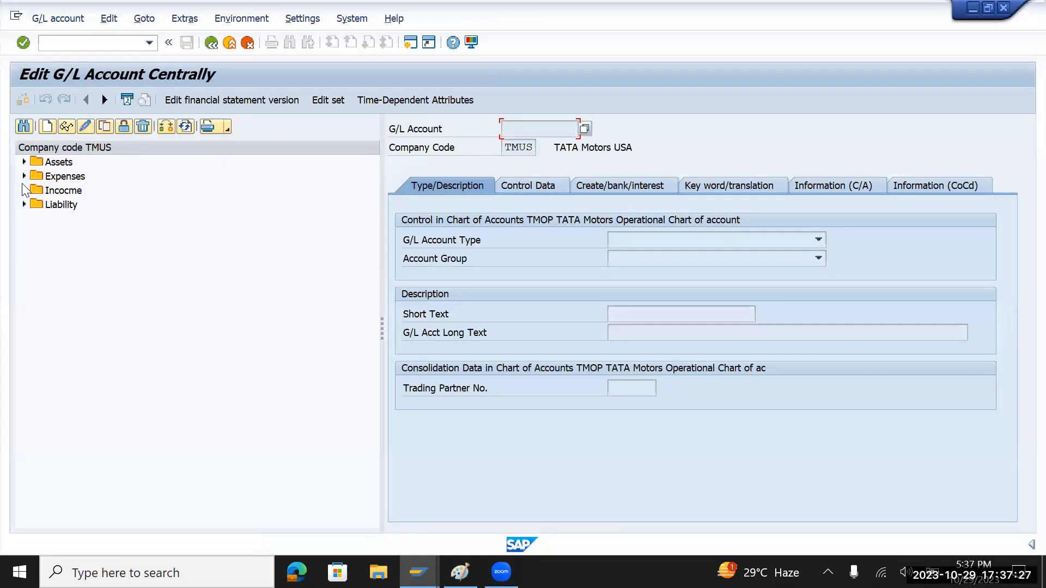
{"action": "left_click", "coordinate": [23, 162]}
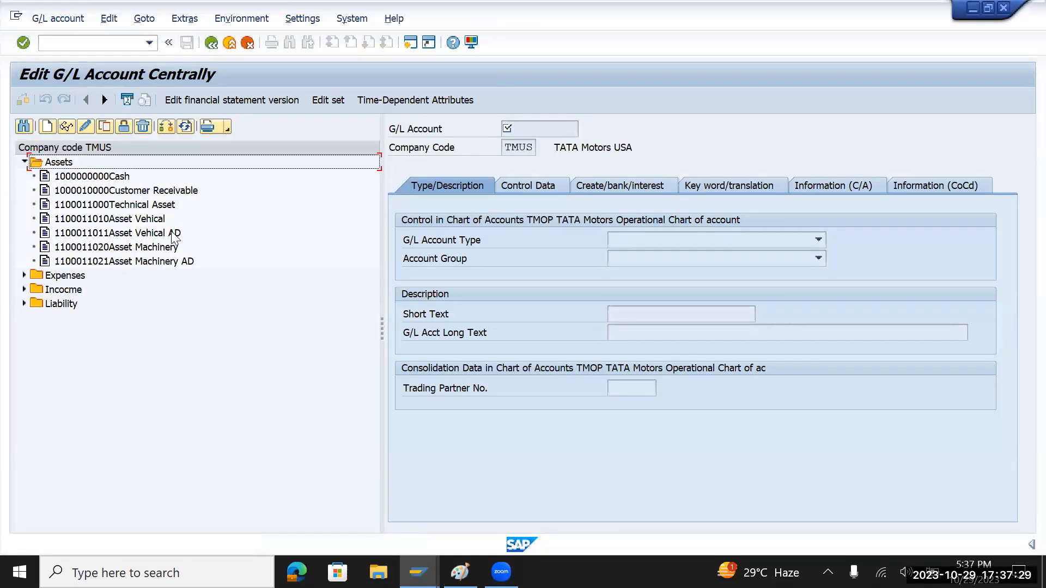
{"action": "left_click", "coordinate": [24, 275]}
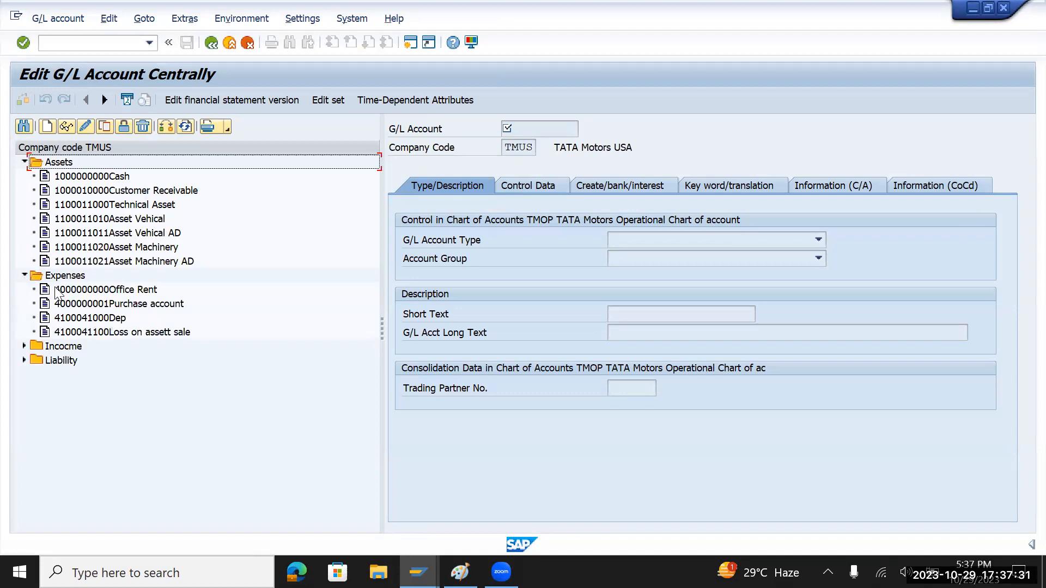
{"action": "left_click", "coordinate": [24, 360]}
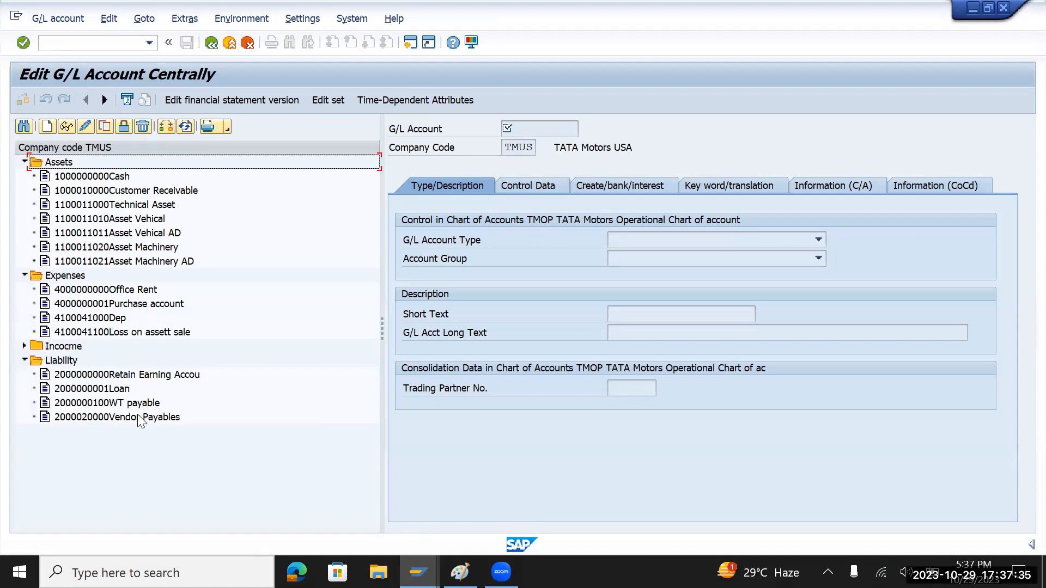
{"action": "double_click", "coordinate": [117, 406]}
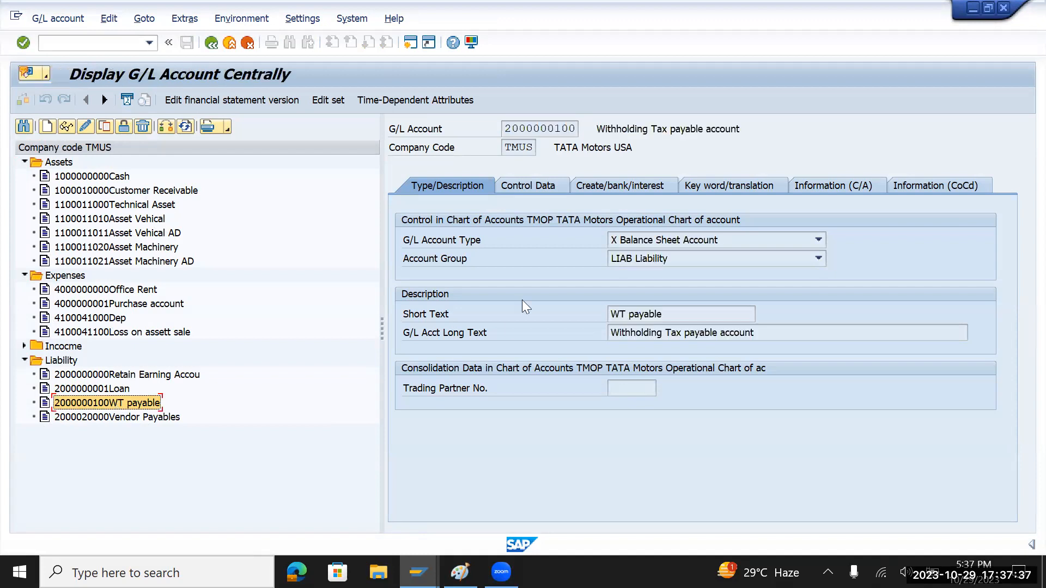
- Examine the WT payable account's G/L account type, account group, short text and long text
{"action": "left_click", "coordinate": [745, 239]}
{"action": "left_click", "coordinate": [673, 259]}
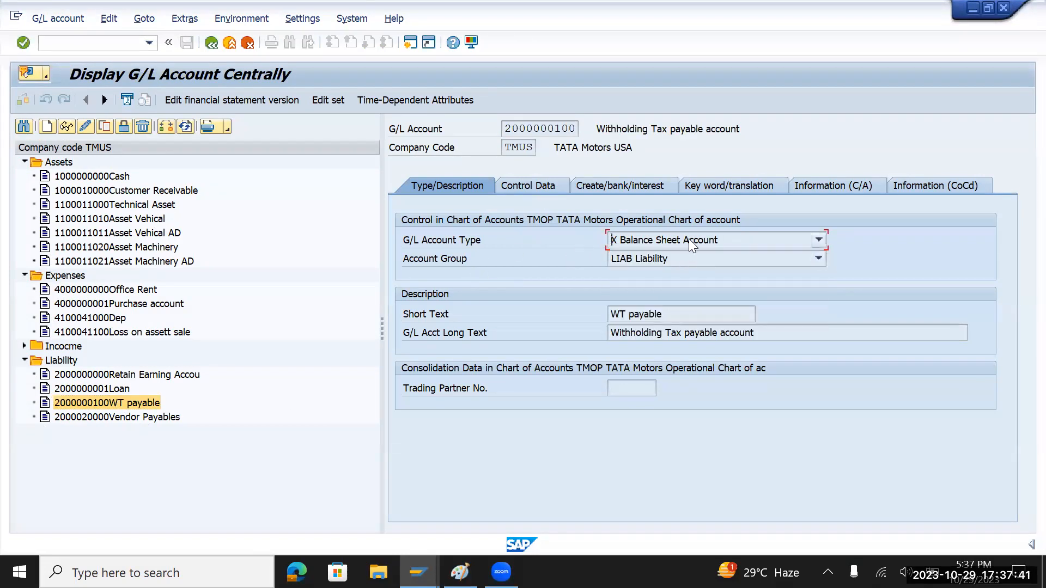
{"action": "left_click", "coordinate": [689, 238]}
{"action": "left_click", "coordinate": [680, 246]}
{"action": "left_click", "coordinate": [682, 256]}
{"action": "left_click", "coordinate": [682, 256]}
{"action": "left_click_drag", "start_coordinate": [673, 312], "coordinate": [579, 312]}
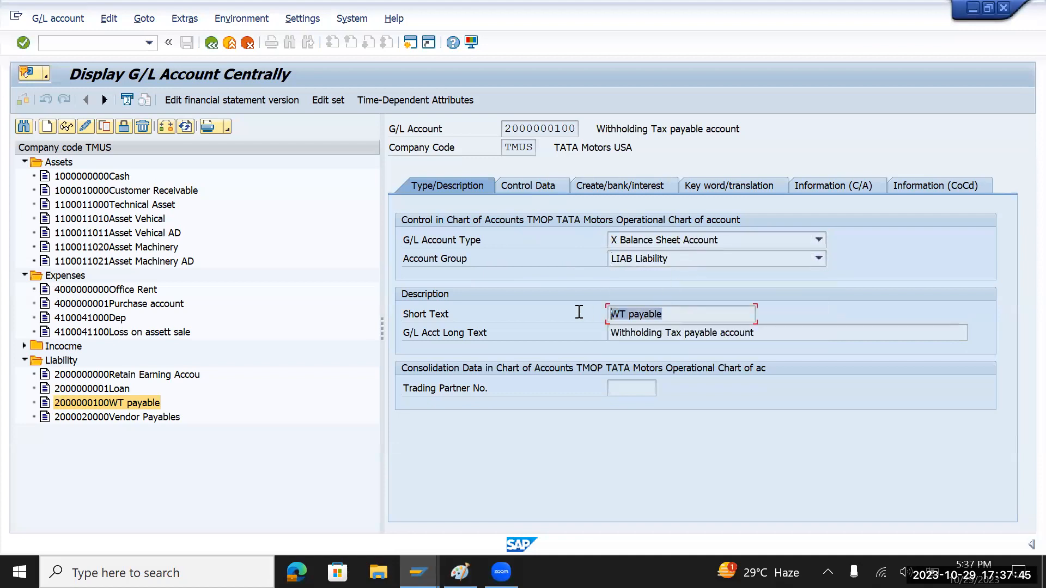
{"action": "left_click_drag", "start_coordinate": [775, 332], "coordinate": [564, 332]}
- Examine the WT payable account's tax category in its control data and its field status group
{"action": "left_click", "coordinate": [541, 186]}
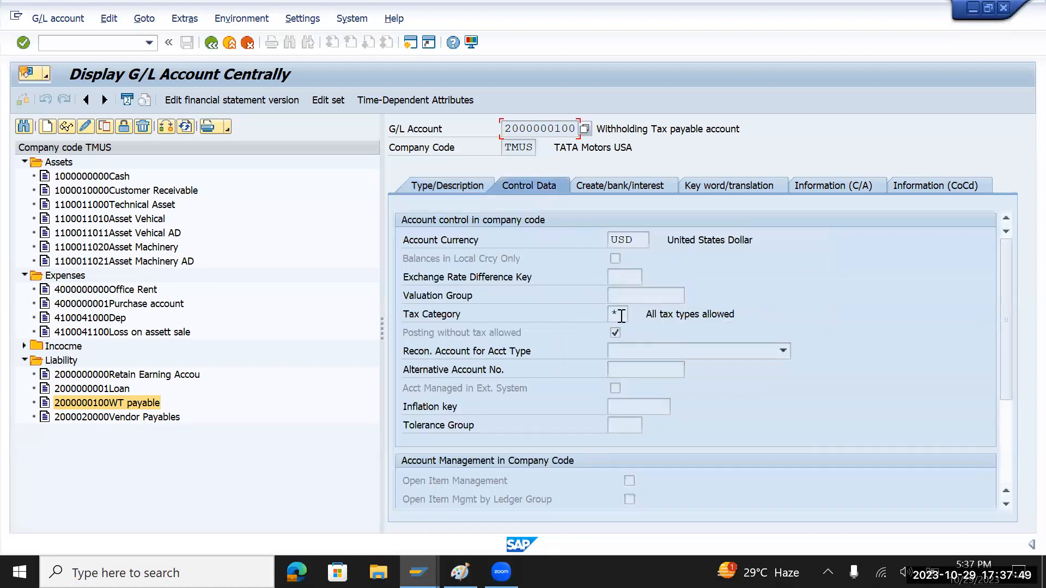
{"action": "left_click_drag", "start_coordinate": [623, 314], "coordinate": [610, 313]}
{"action": "left_click", "coordinate": [622, 186]}
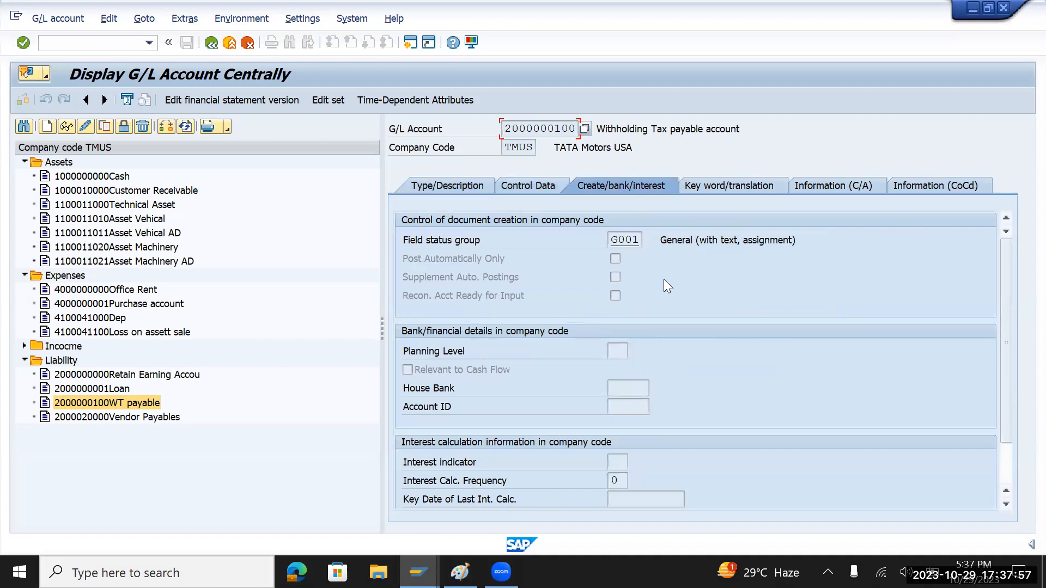
{"action": "left_click_drag", "start_coordinate": [619, 235], "coordinate": [641, 239]}
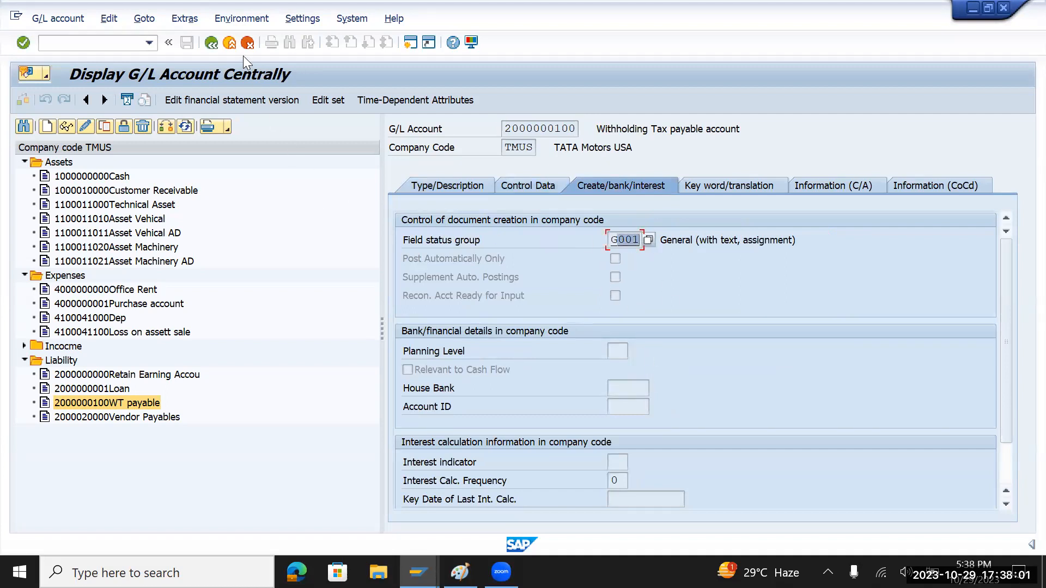
- Browse the available field status groups for the WT payable account, highlighting G041, and close the list without choosing one
{"action": "left_click", "coordinate": [648, 240]}
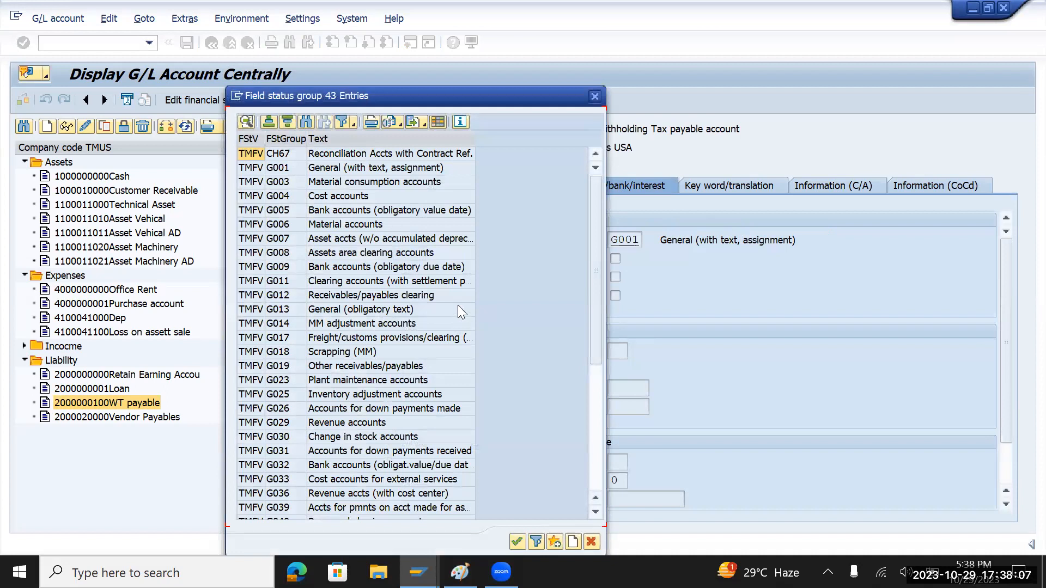
{"action": "scroll", "coordinate": [458, 307], "scroll_direction": "down", "scroll_amount": 4}
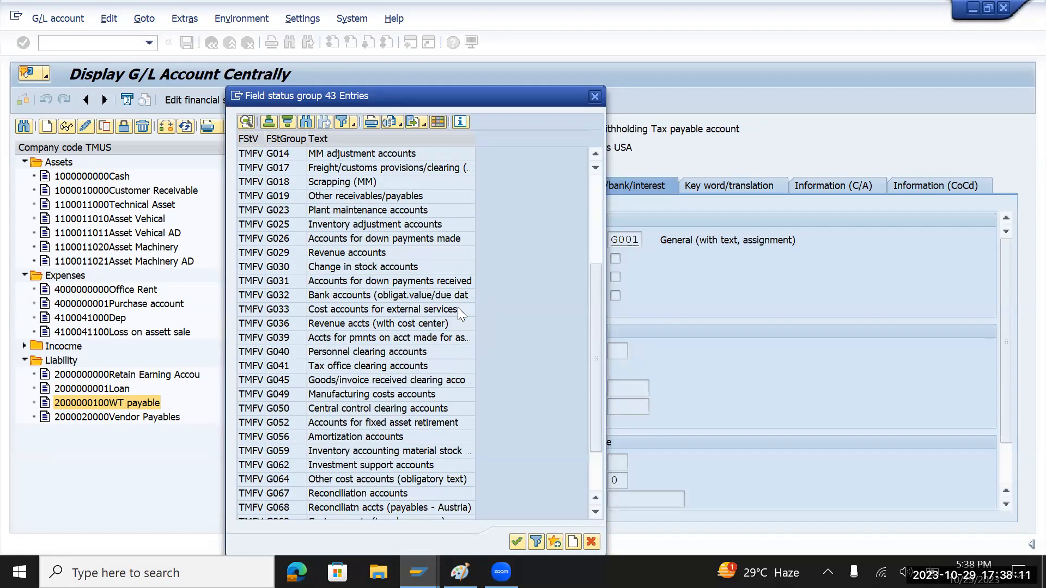
{"action": "scroll", "coordinate": [457, 307], "scroll_direction": "down", "scroll_amount": 1}
{"action": "left_click", "coordinate": [341, 324]}
{"action": "scroll", "coordinate": [476, 335], "scroll_direction": "down", "scroll_amount": 1}
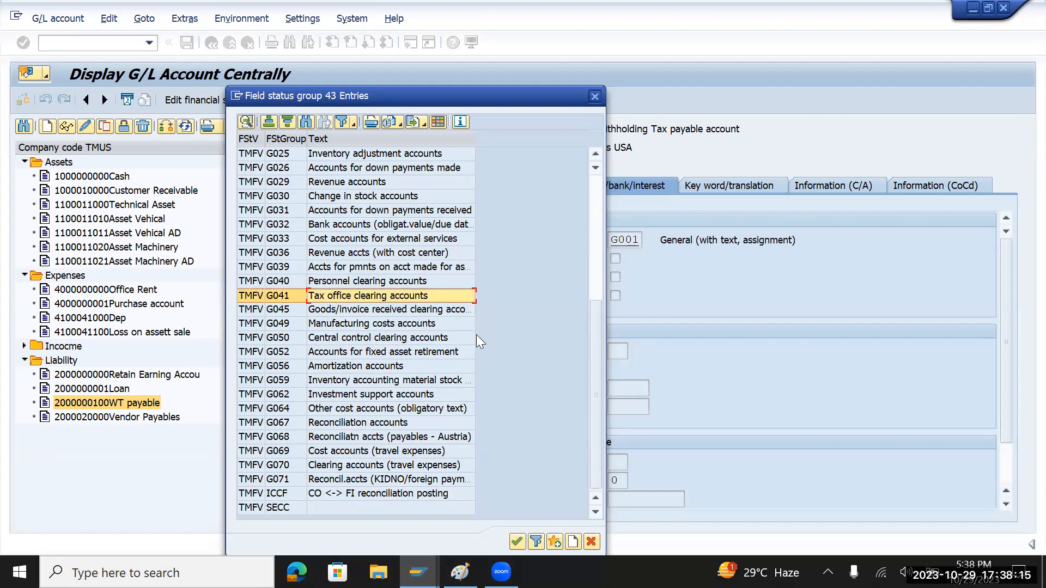
{"action": "scroll", "coordinate": [476, 334], "scroll_direction": "up", "scroll_amount": 6}
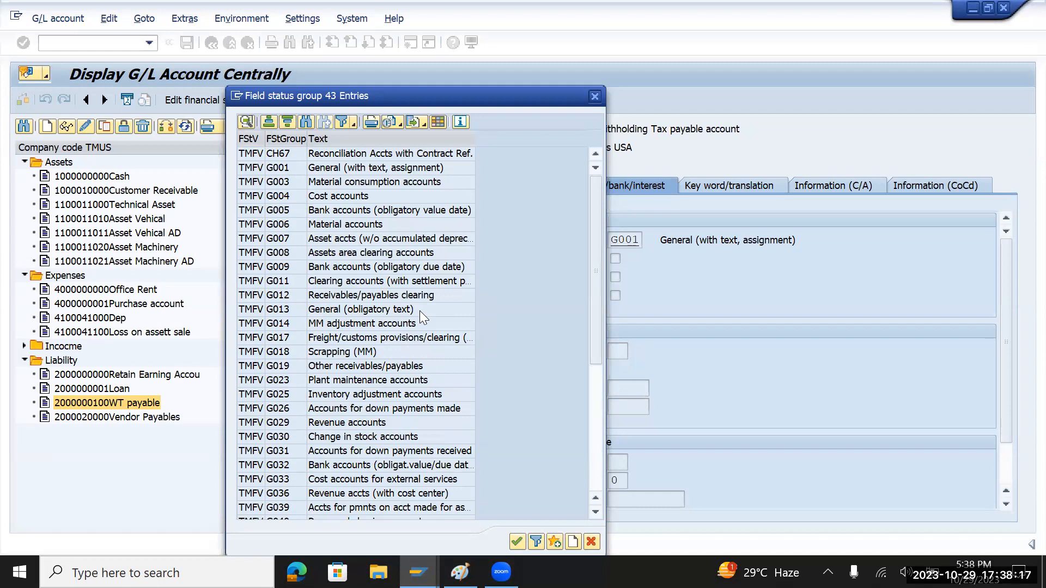
{"action": "left_click", "coordinate": [595, 96]}
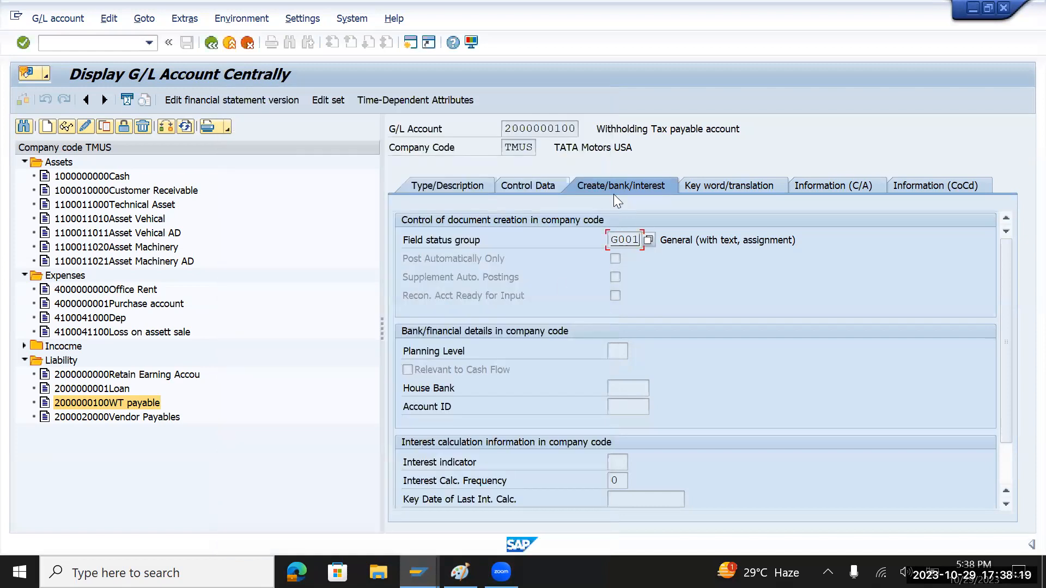
- Copy the WT payable G/L account into the TI and TP rows, save with the proposed customizing request, and return to the implementation guide
{"action": "left_click_drag", "start_coordinate": [509, 132], "coordinate": [601, 131]}
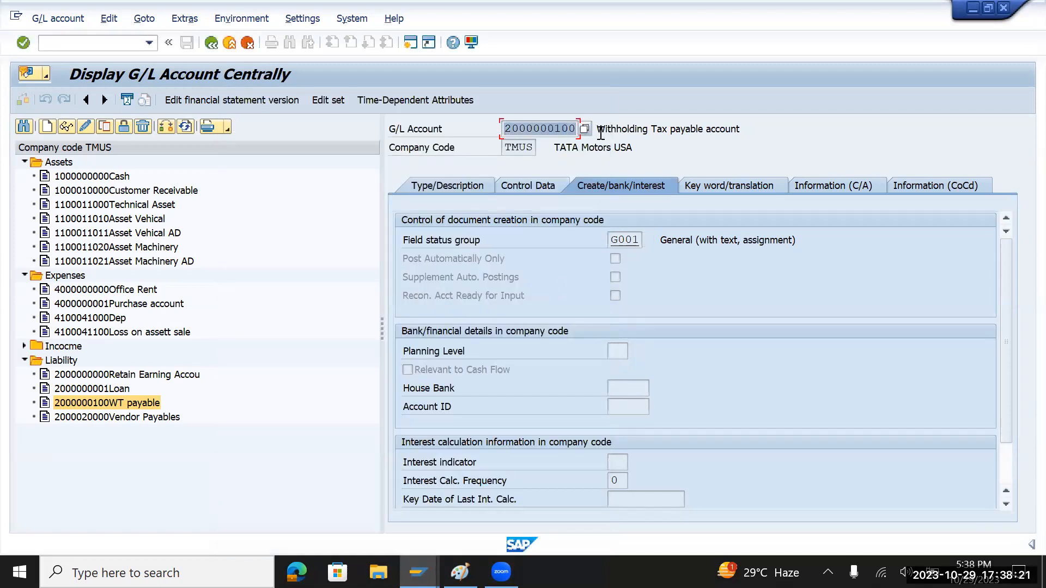
{"action": "key", "text": "ctrl+c"}
{"action": "key", "text": "alt+Tab"}
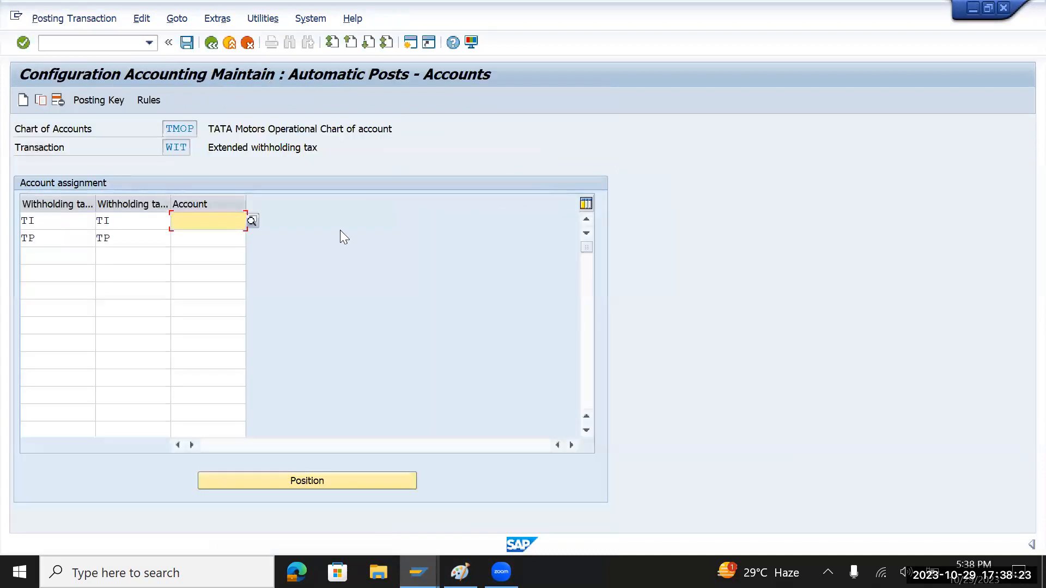
{"action": "key", "text": "ctrl+v"}
{"action": "left_click", "coordinate": [215, 237]}
{"action": "key", "text": "ctrl+v"}
{"action": "left_click", "coordinate": [186, 42]}
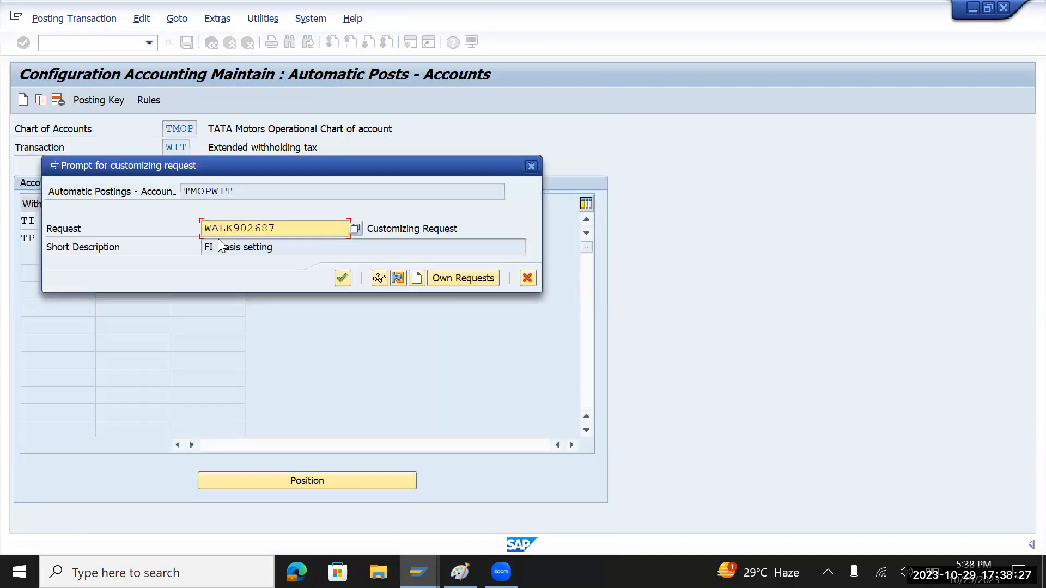
{"action": "left_click", "coordinate": [342, 279]}
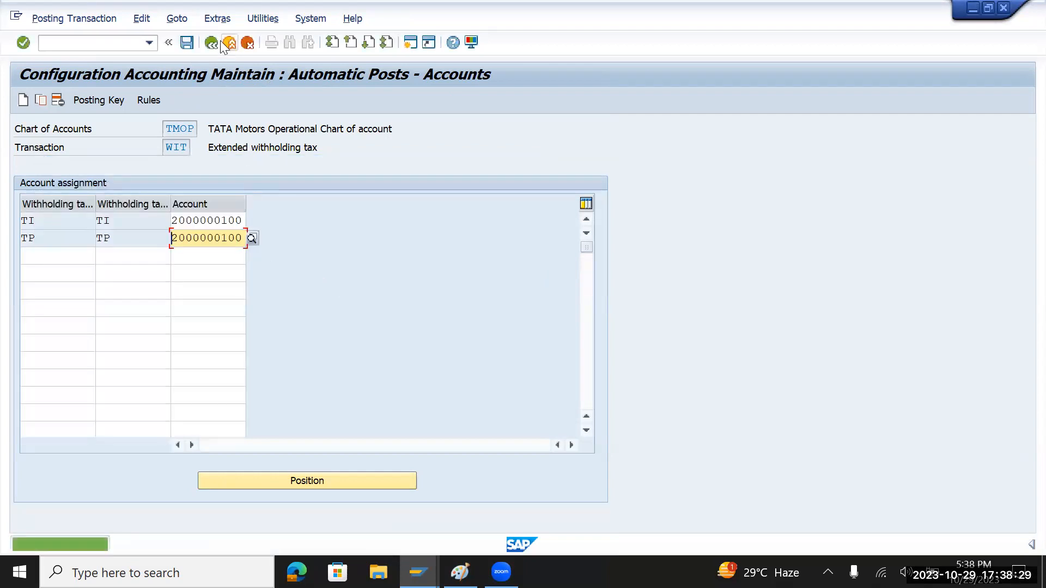
{"action": "key", "text": "F3"}
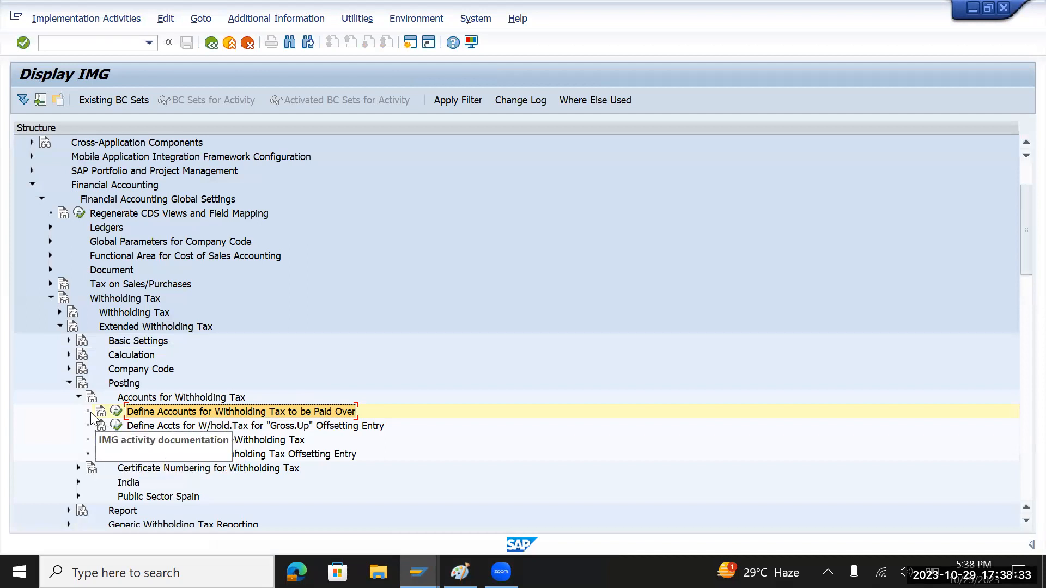
- Collapse the Posting section and expand the Company Code section under Extended Withholding Tax in the implementation guide
{"action": "left_click", "coordinate": [78, 397]}
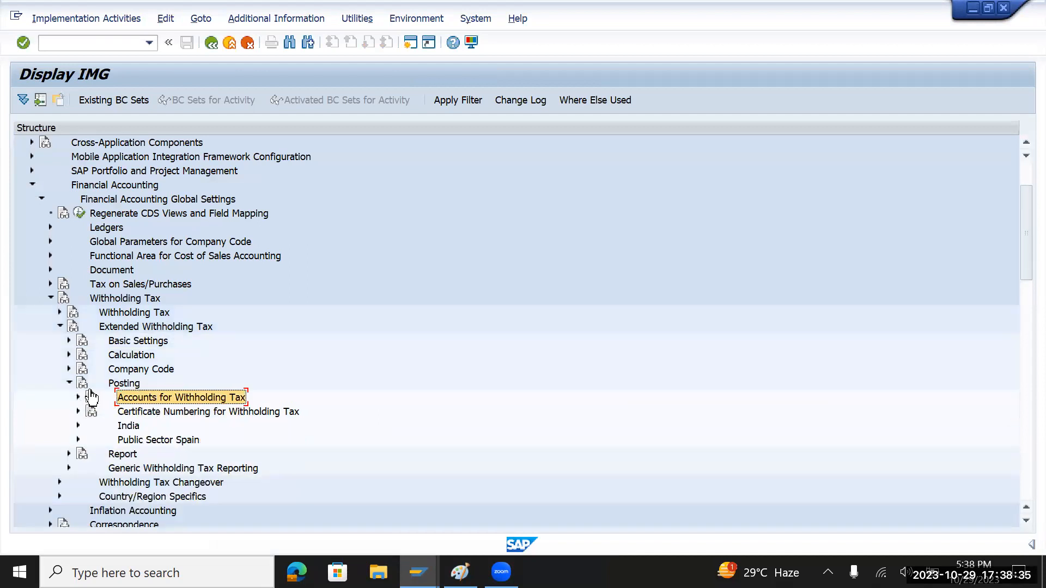
{"action": "left_click", "coordinate": [68, 384]}
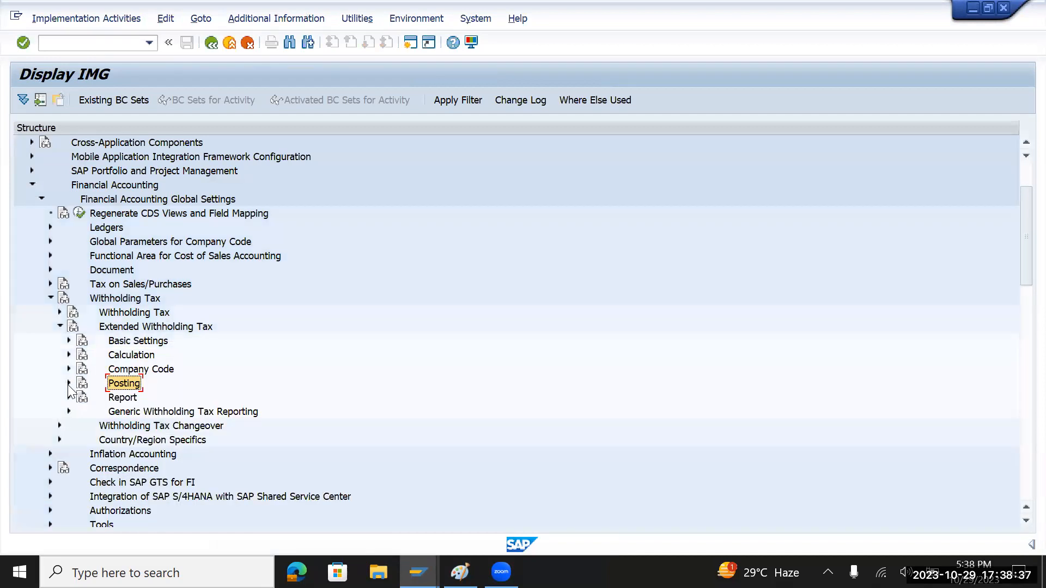
{"action": "left_click", "coordinate": [111, 371]}
{"action": "double_click", "coordinate": [112, 373]}
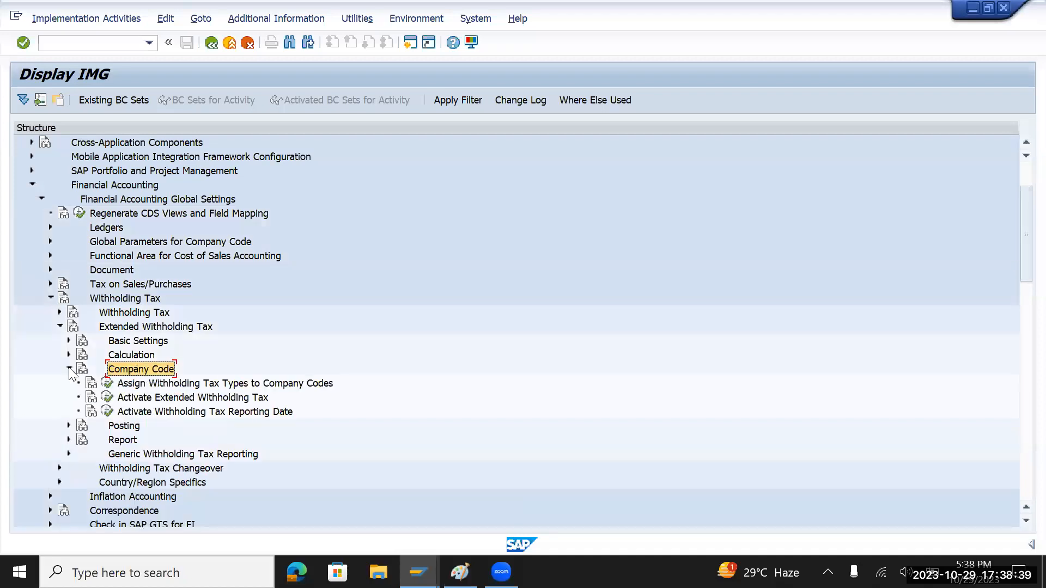
- Open Activate Extended Withholding Tax in display mode, locate company code TMUS, try to flag its Ext.WTax, and return to the guide
{"action": "left_click", "coordinate": [152, 402]}
{"action": "left_click", "coordinate": [107, 397]}
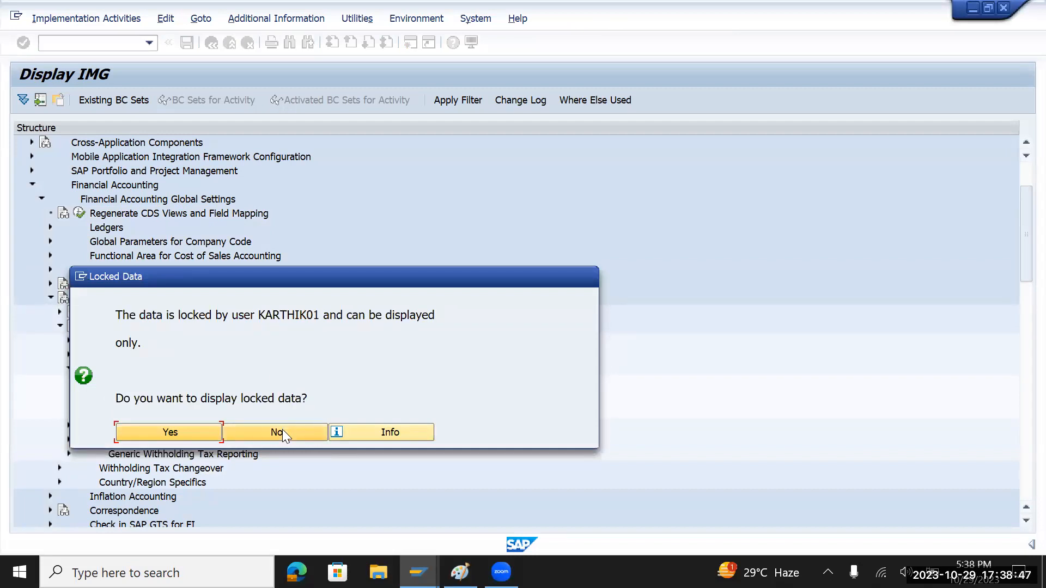
{"action": "left_click", "coordinate": [186, 431]}
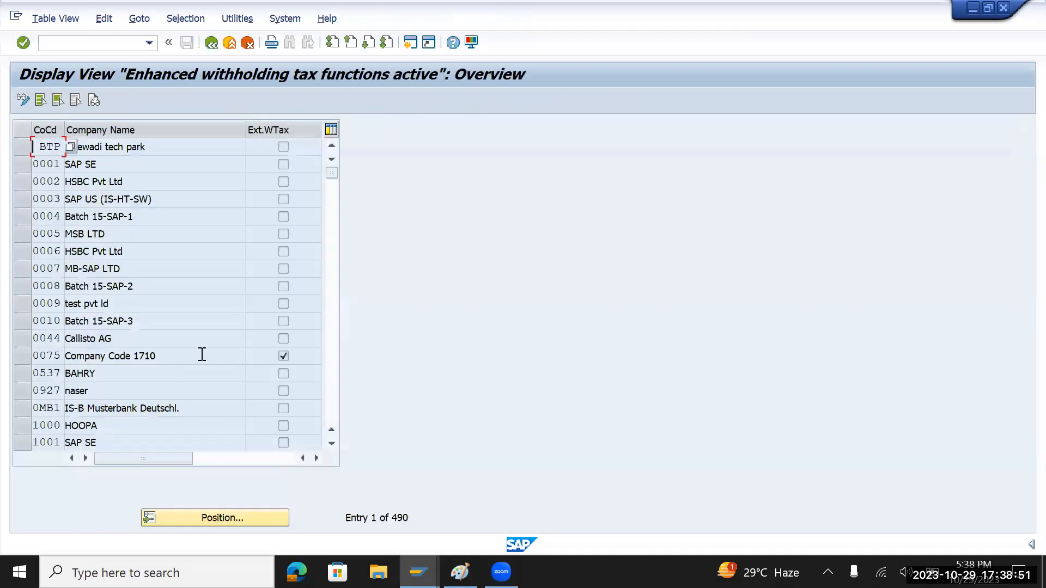
{"action": "left_click", "coordinate": [255, 515]}
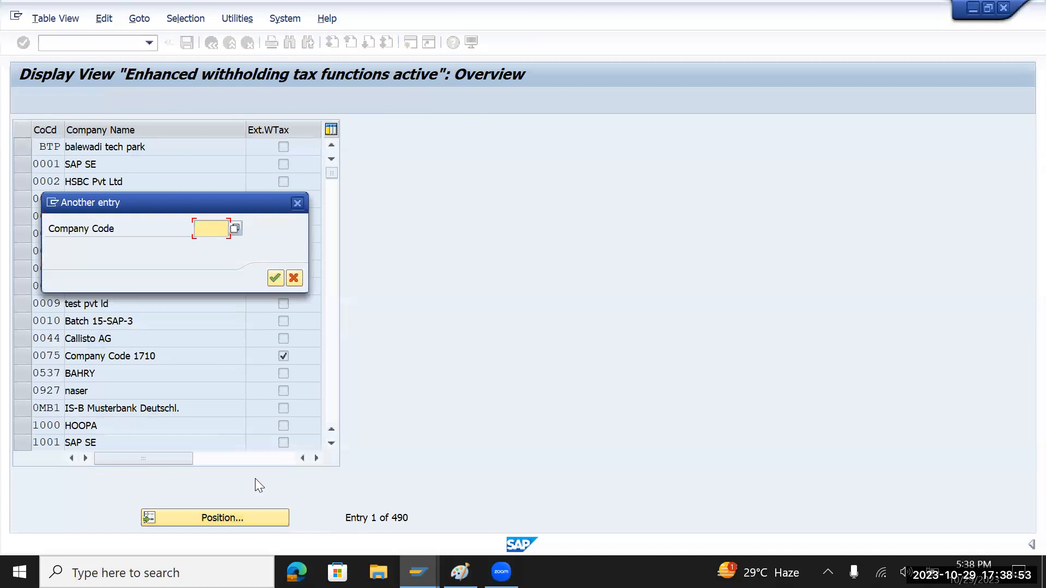
{"action": "type", "text": "tmuu"}
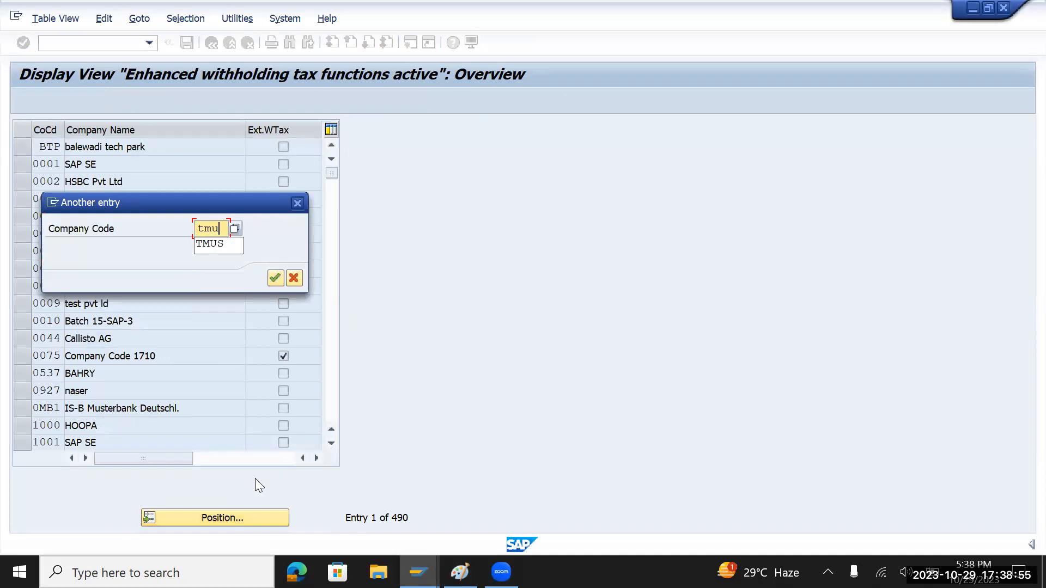
{"action": "key", "text": "Return"}
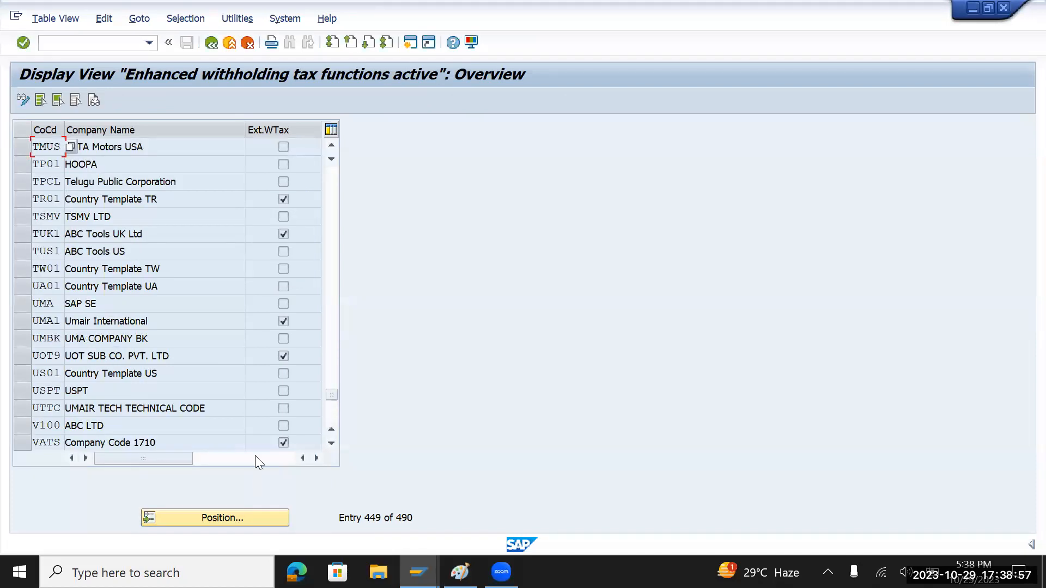
{"action": "left_click", "coordinate": [283, 151]}
{"action": "left_click", "coordinate": [211, 42]}
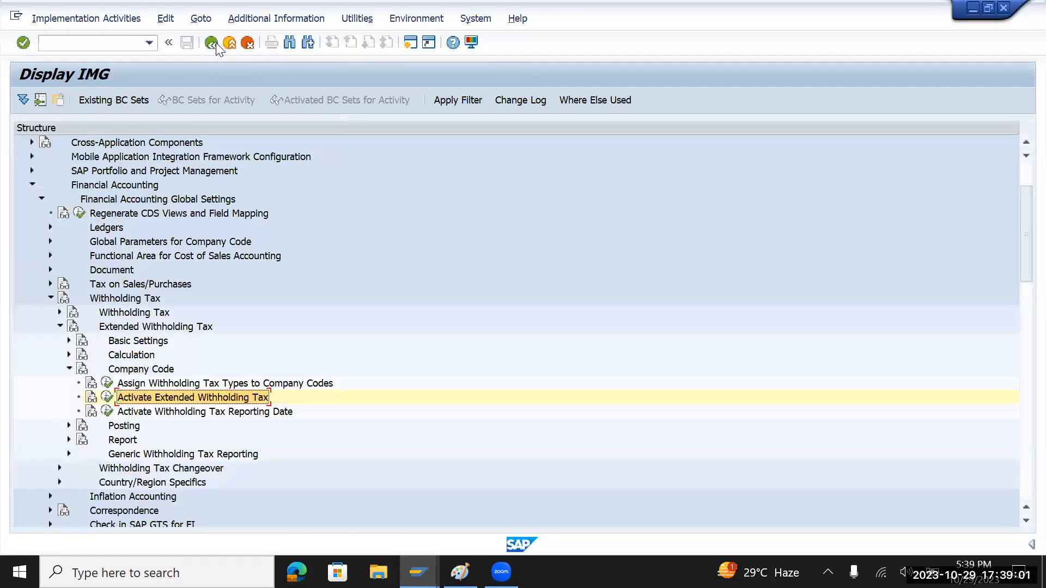
- Check which user is locking the Activate Extended Withholding Tax data, declining to display the locked data
{"action": "left_click", "coordinate": [107, 398]}
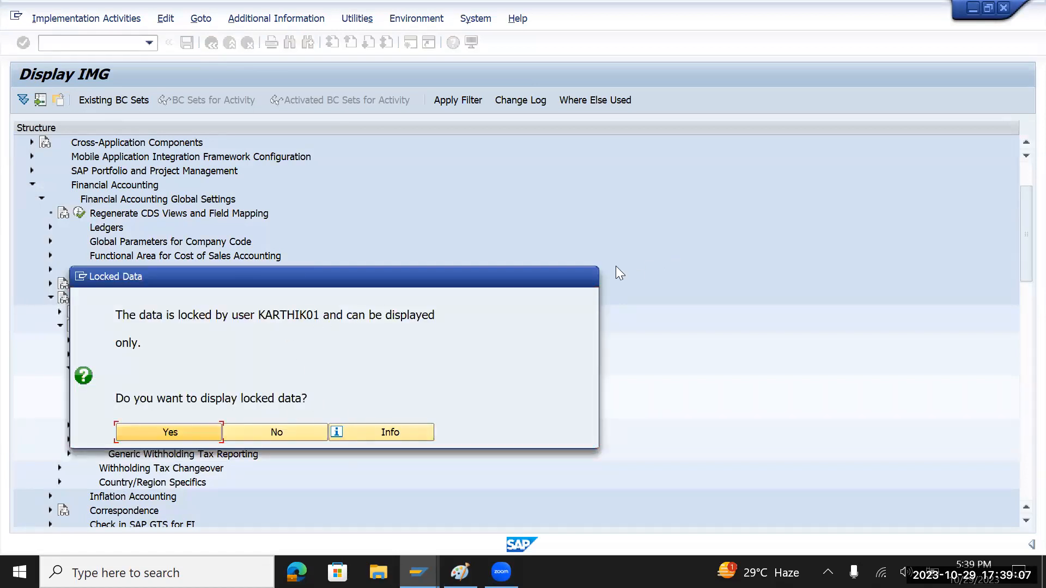
{"action": "left_click", "coordinate": [290, 431]}
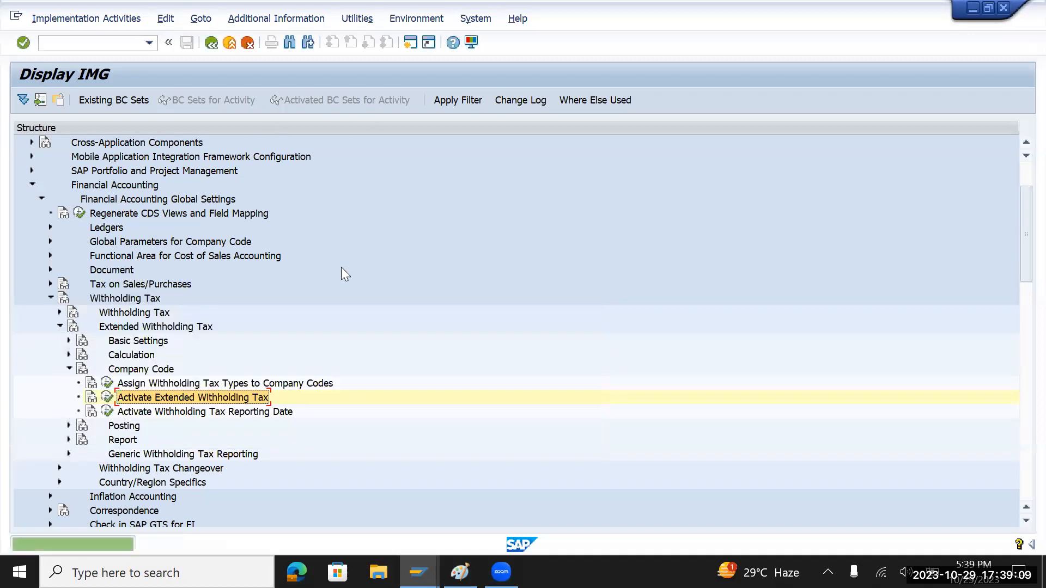
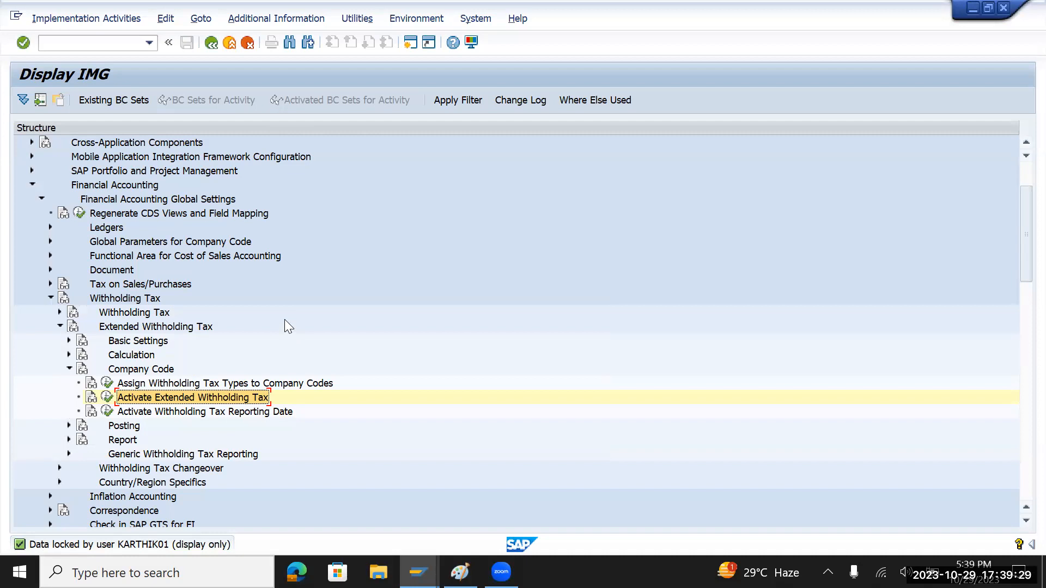
{"action": "left_click", "coordinate": [106, 399]}
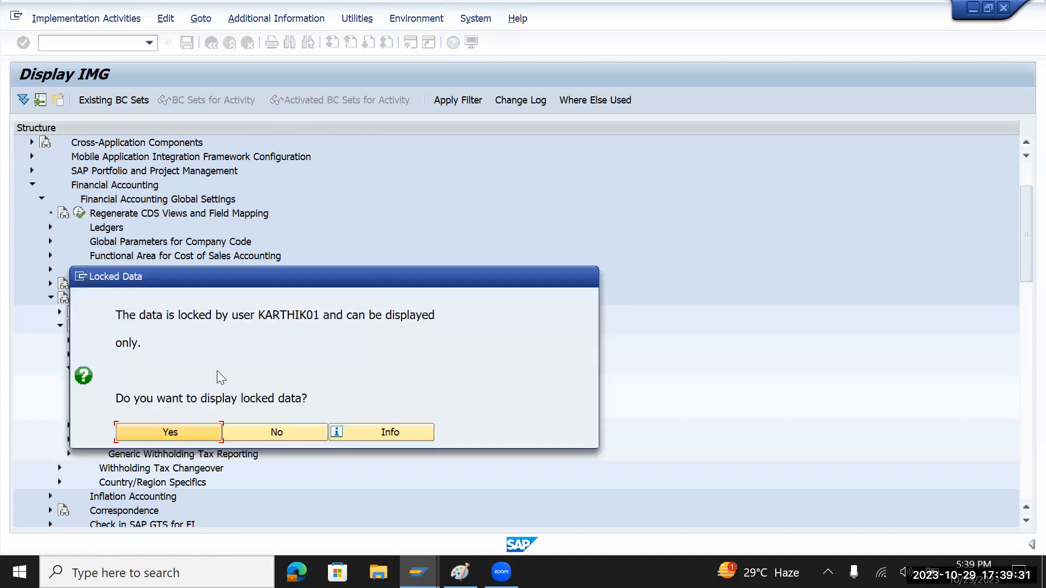
{"action": "left_click_drag", "start_coordinate": [259, 317], "coordinate": [346, 316]}
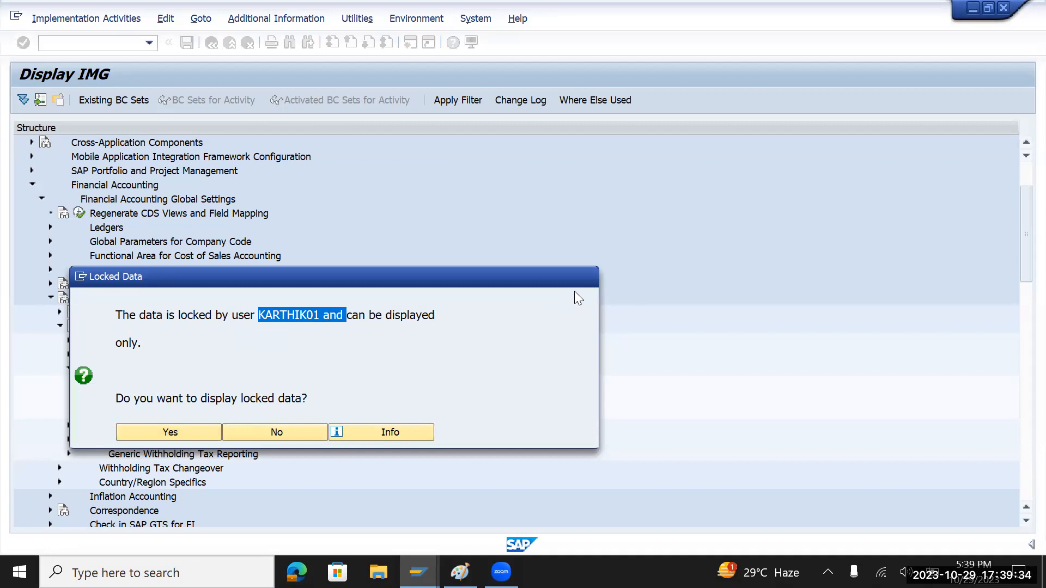
{"action": "left_click", "coordinate": [268, 432]}
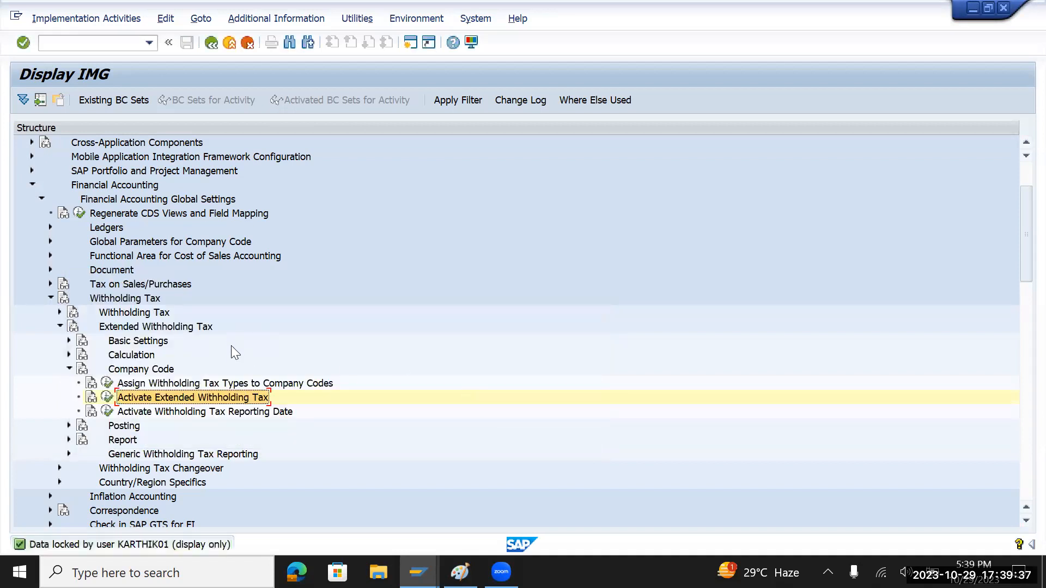
- Open transaction SM04 in a new session and delete the locking user's Implementation Activities session
{"action": "key", "text": "ctrl+n"}
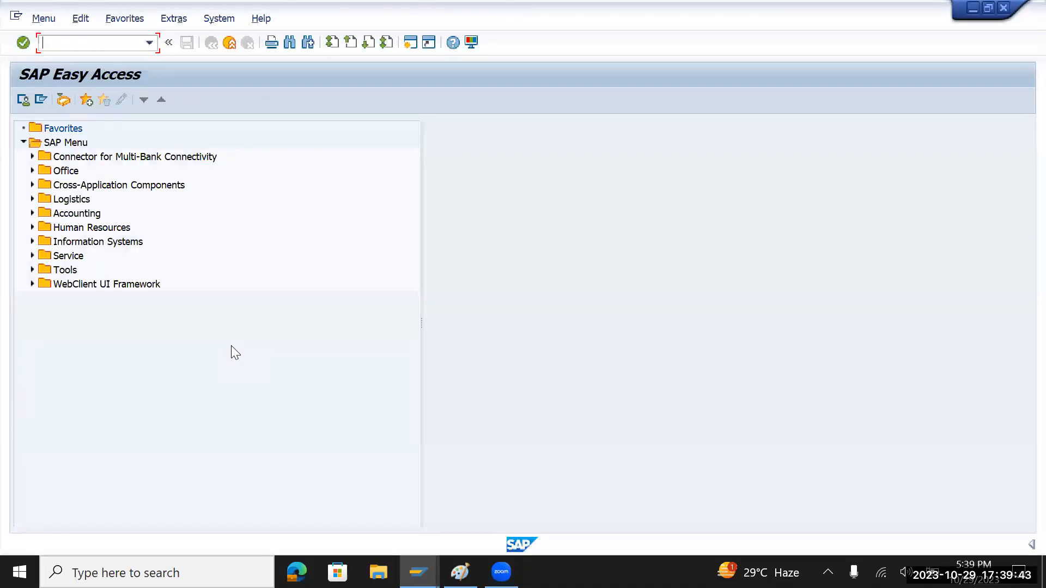
{"action": "type", "text": "sm04"}
{"action": "key", "text": "Return"}
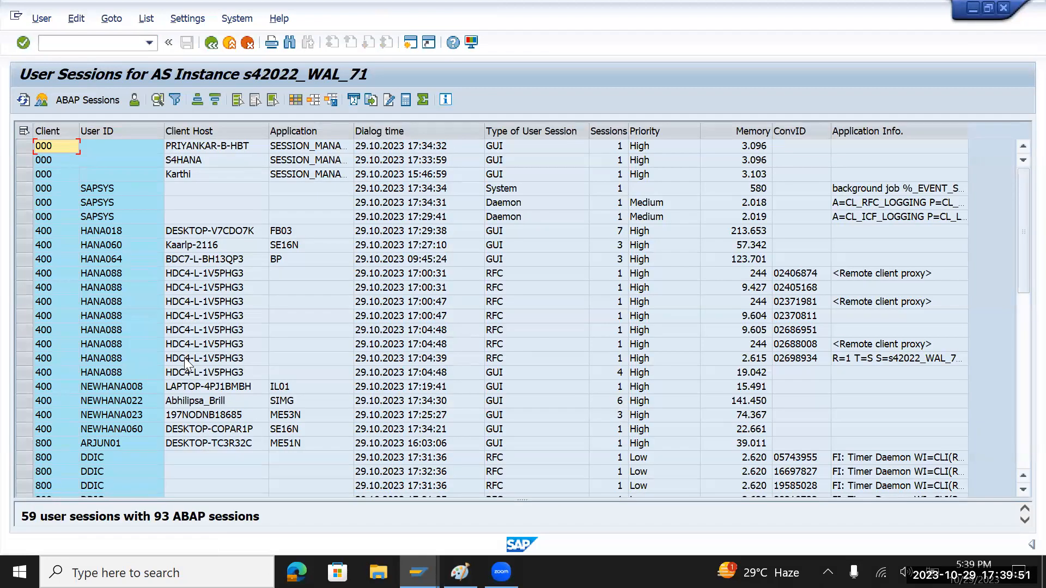
{"action": "scroll", "coordinate": [185, 359], "scroll_direction": "down", "scroll_amount": 10}
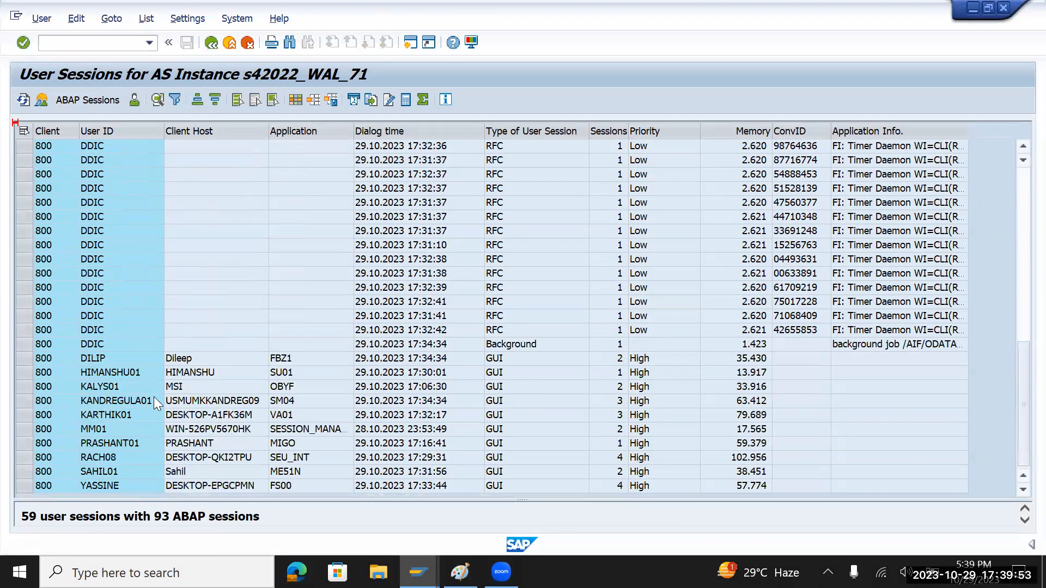
{"action": "left_click", "coordinate": [145, 413]}
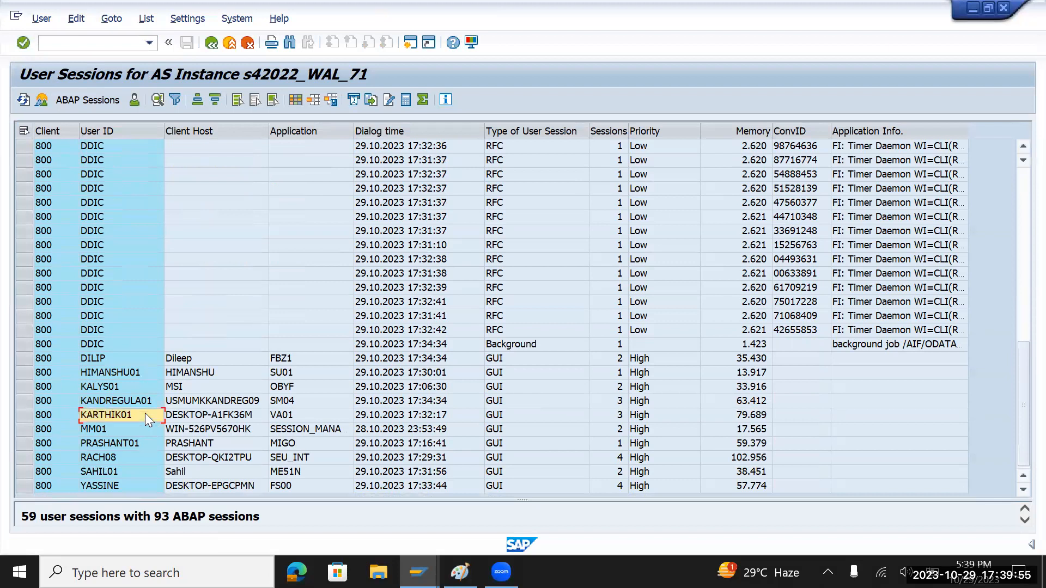
{"action": "left_click", "coordinate": [28, 414]}
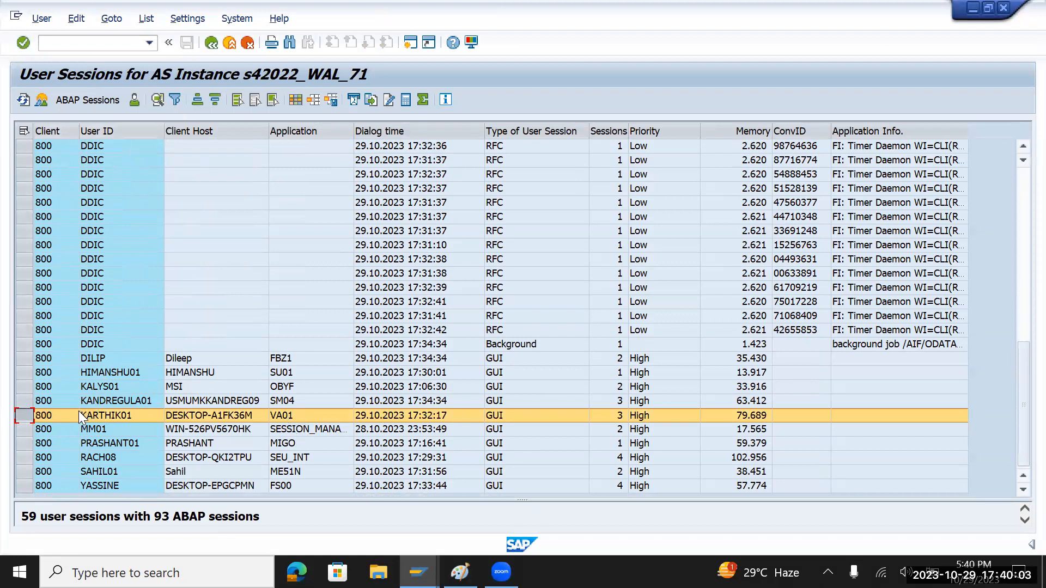
{"action": "double_click", "coordinate": [58, 416]}
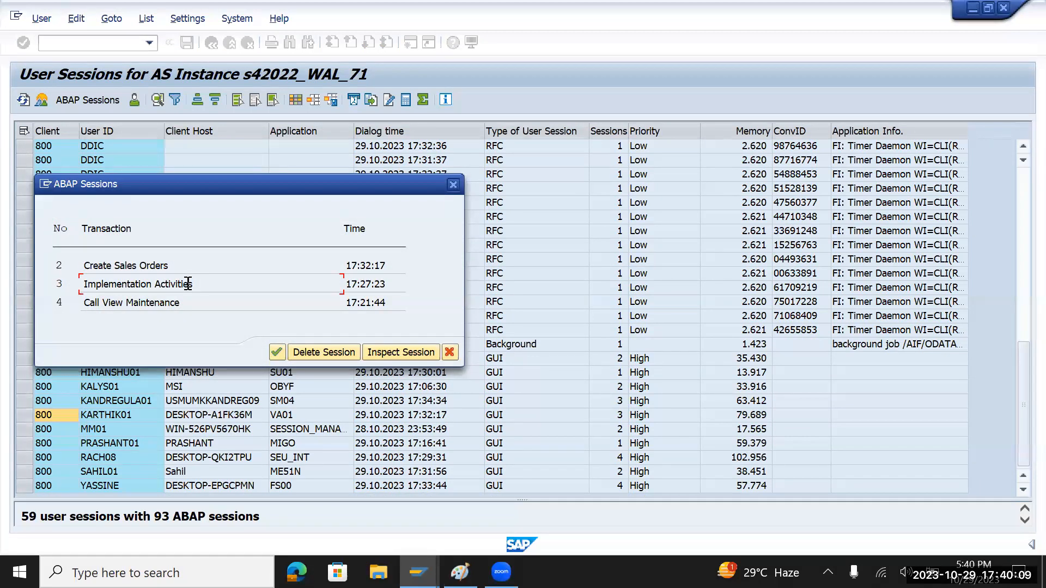
{"action": "left_click", "coordinate": [316, 354]}
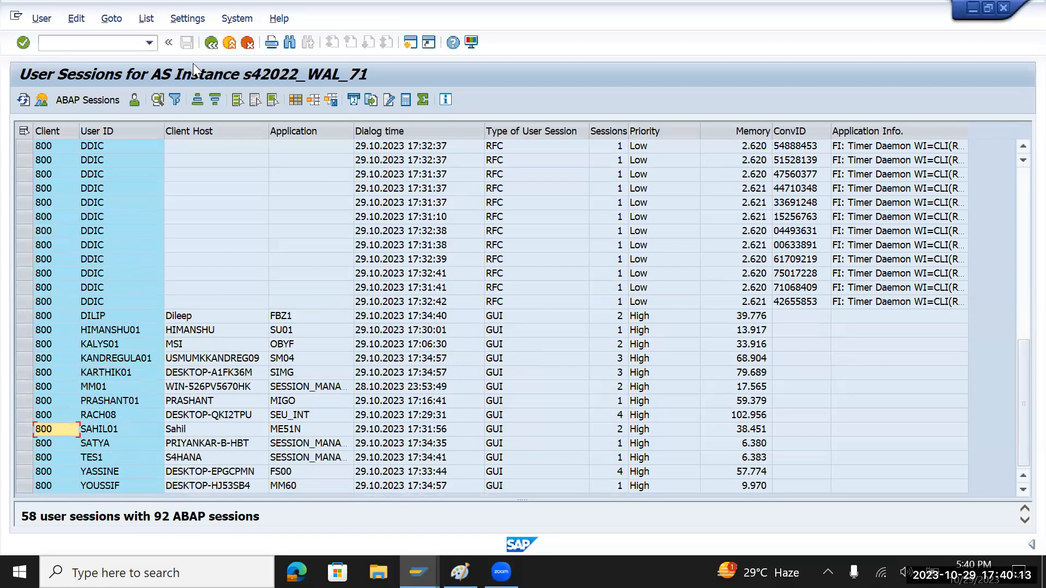
- Retry the activation activity, return to the user sessions list and delete the locking user's Create Sales Orders session
{"action": "key", "text": "alt+Tab"}
{"action": "left_click", "coordinate": [108, 399]}
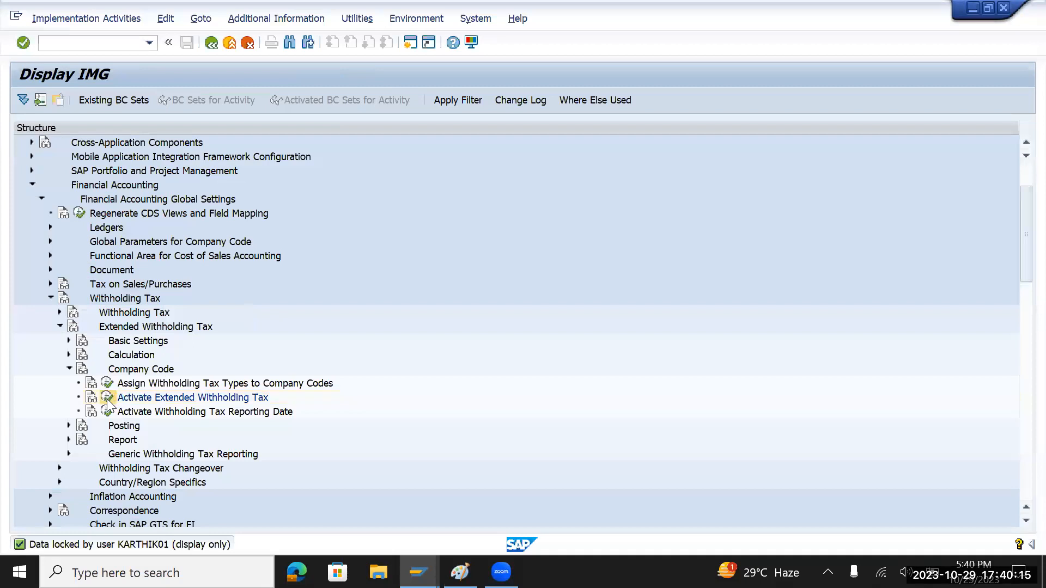
{"action": "key", "text": "alt+Tab"}
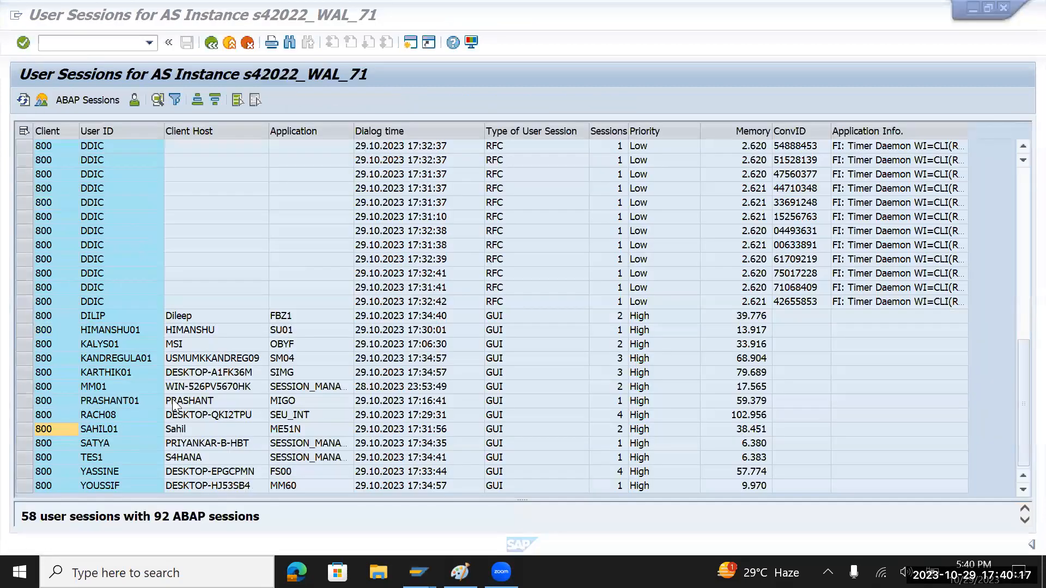
{"action": "key", "text": "alt"}
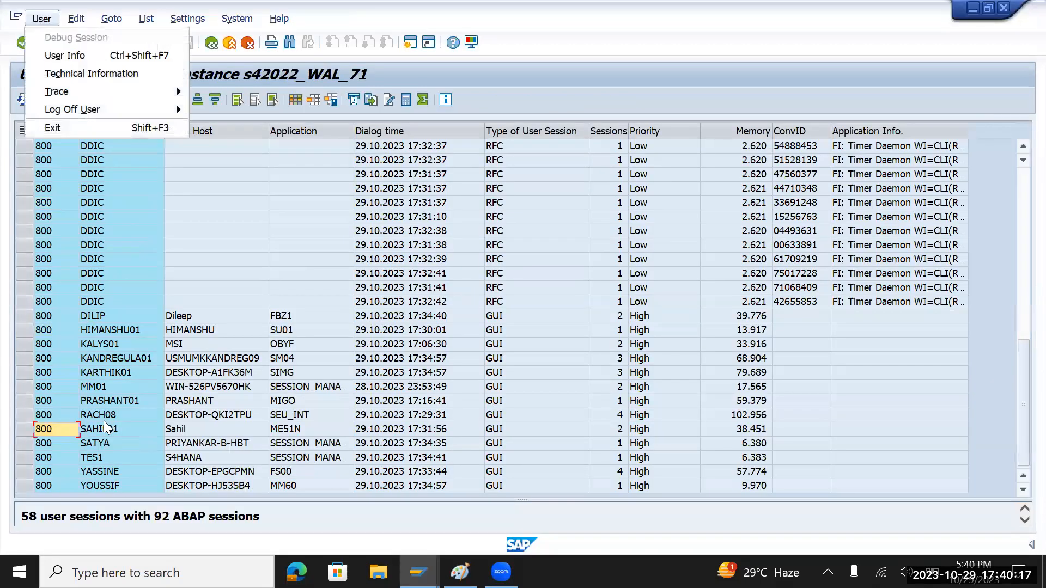
{"action": "left_click", "coordinate": [124, 374]}
{"action": "double_click", "coordinate": [125, 374]}
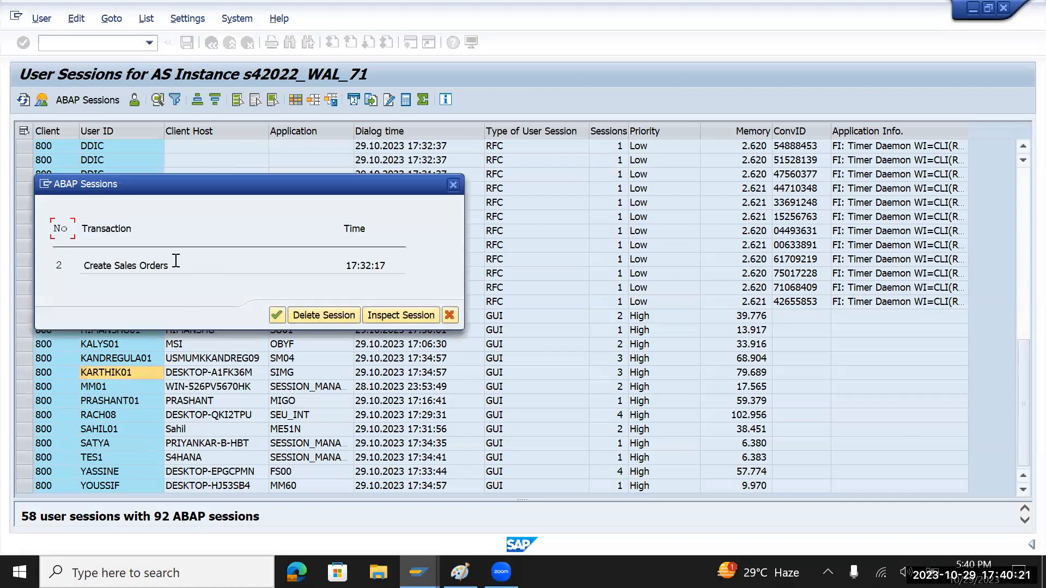
{"action": "left_click", "coordinate": [310, 315]}
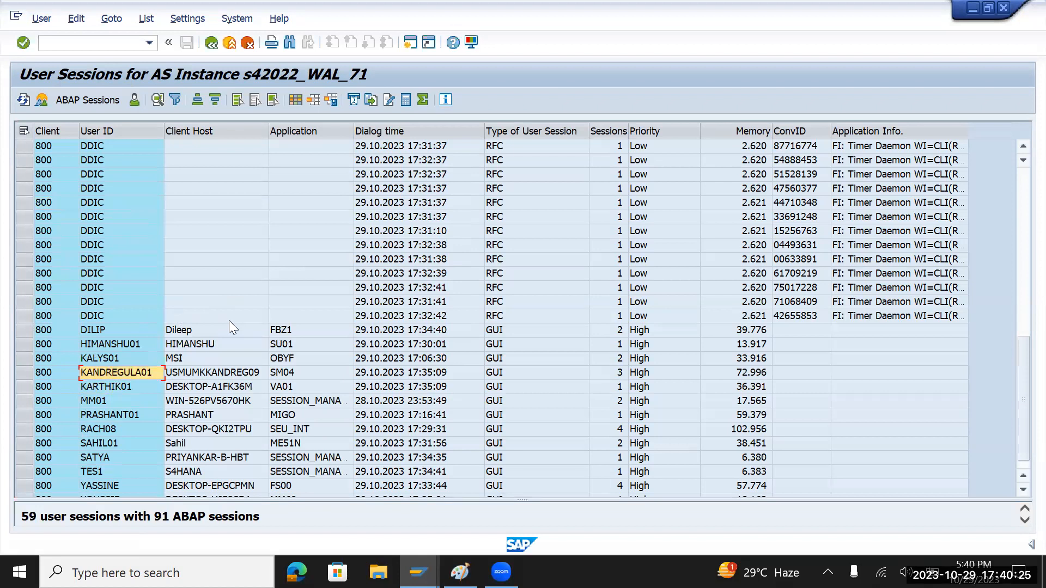
- Reopen Activate Extended Withholding Tax in change mode and position the list at company code TMUS
{"action": "left_click", "coordinate": [290, 432]}
{"action": "left_click", "coordinate": [106, 397]}
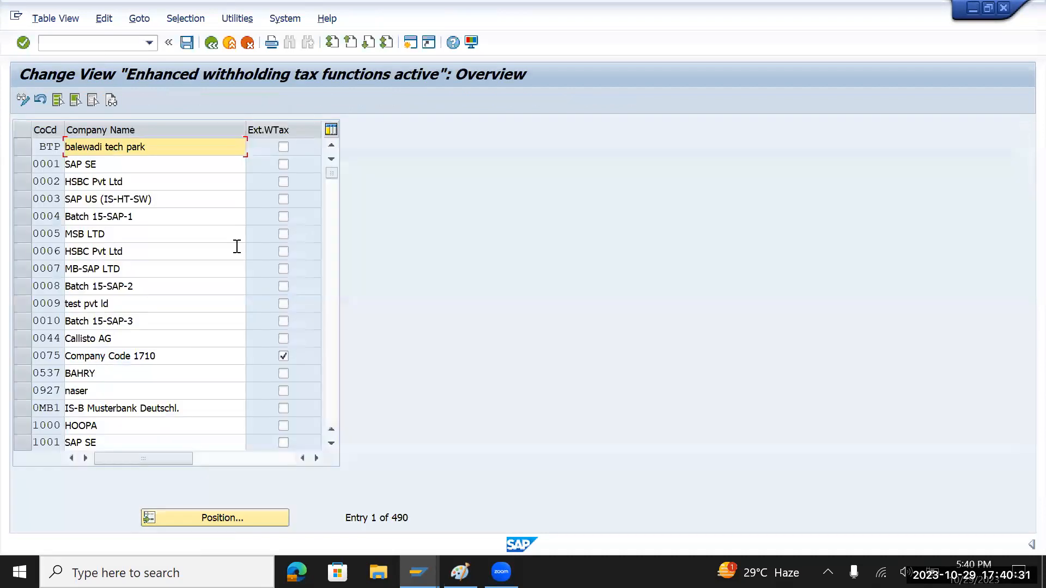
{"action": "left_click", "coordinate": [208, 518]}
{"action": "type", "text": "t"}
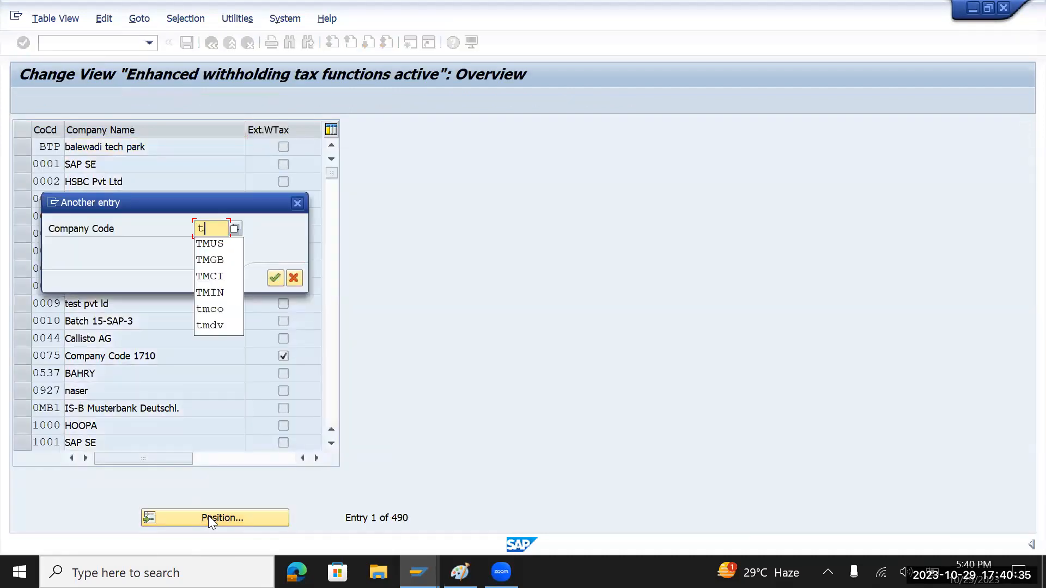
{"action": "type", "text": "mus"}
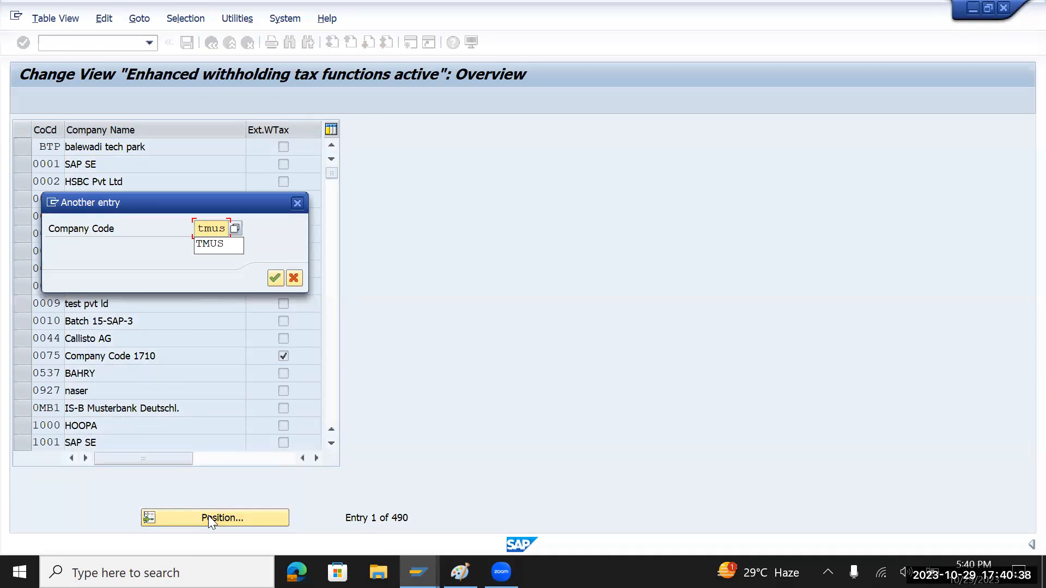
{"action": "key", "text": "Return"}
{"action": "key", "text": "Return"}
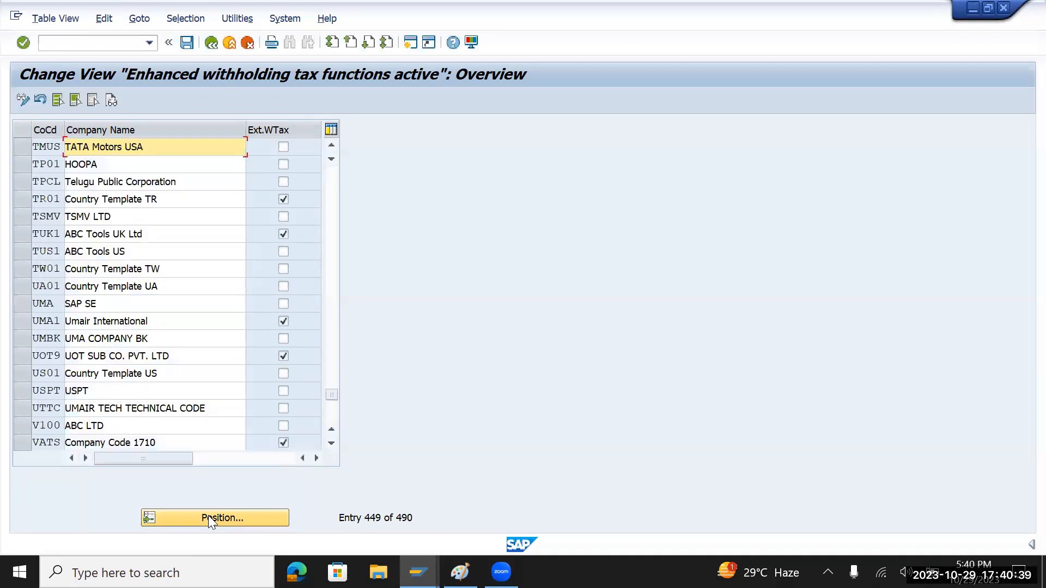
- Activate extended withholding tax for TMUS and save it with the proposed customizing request
{"action": "left_click", "coordinate": [282, 147]}
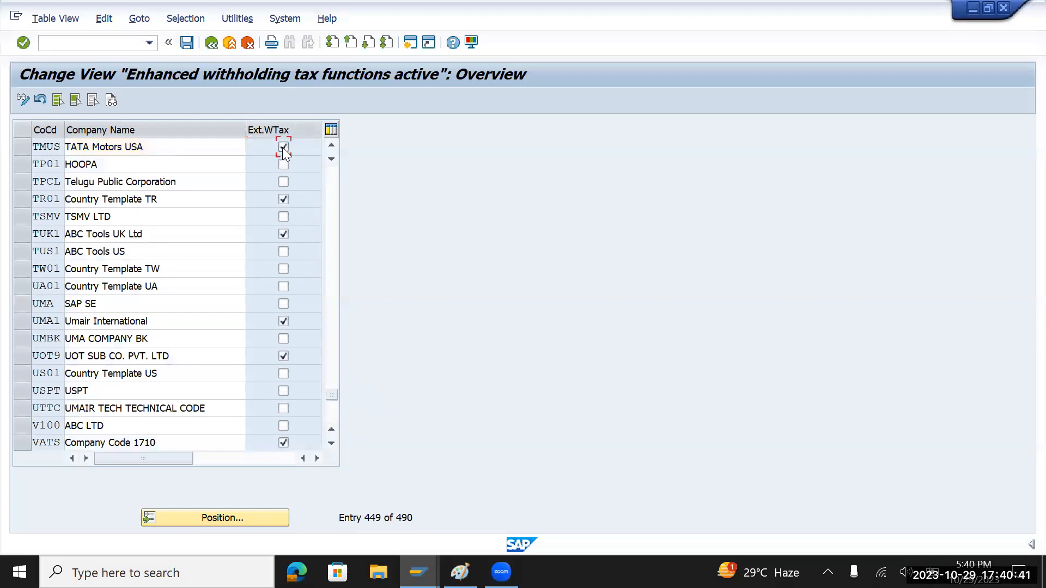
{"action": "left_click", "coordinate": [190, 48]}
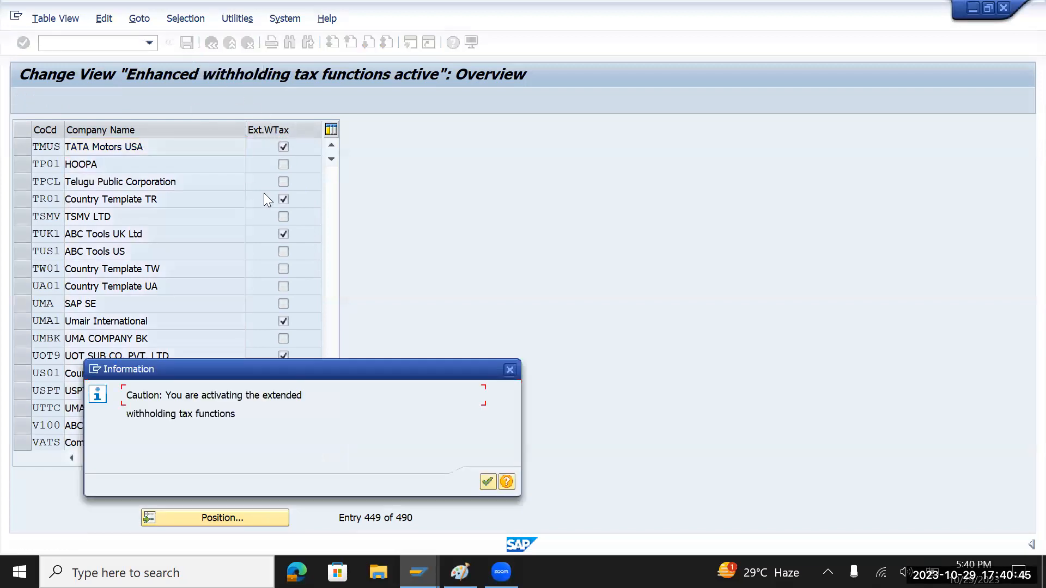
{"action": "left_click", "coordinate": [487, 481]}
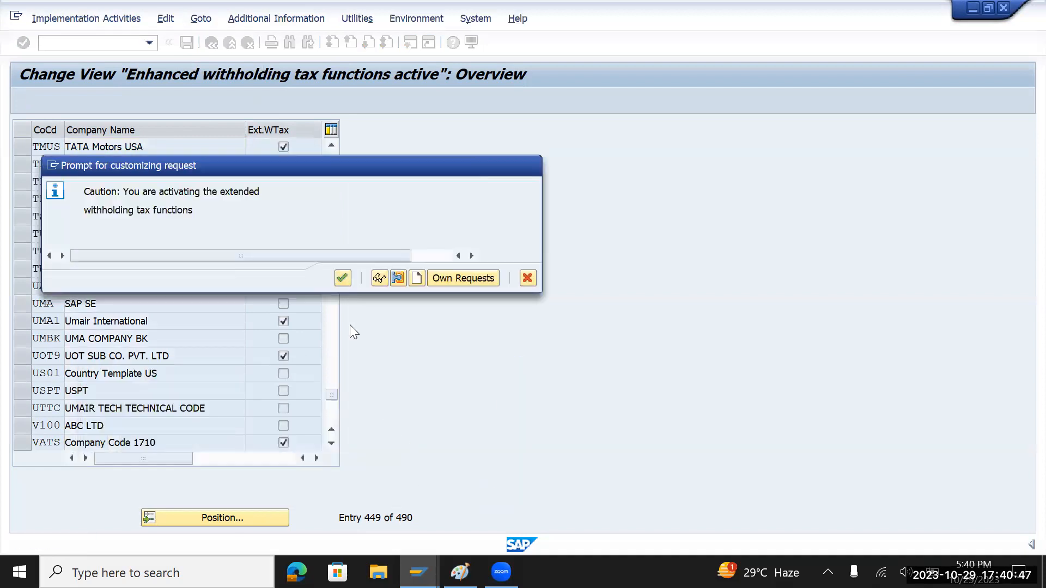
{"action": "left_click", "coordinate": [340, 278]}
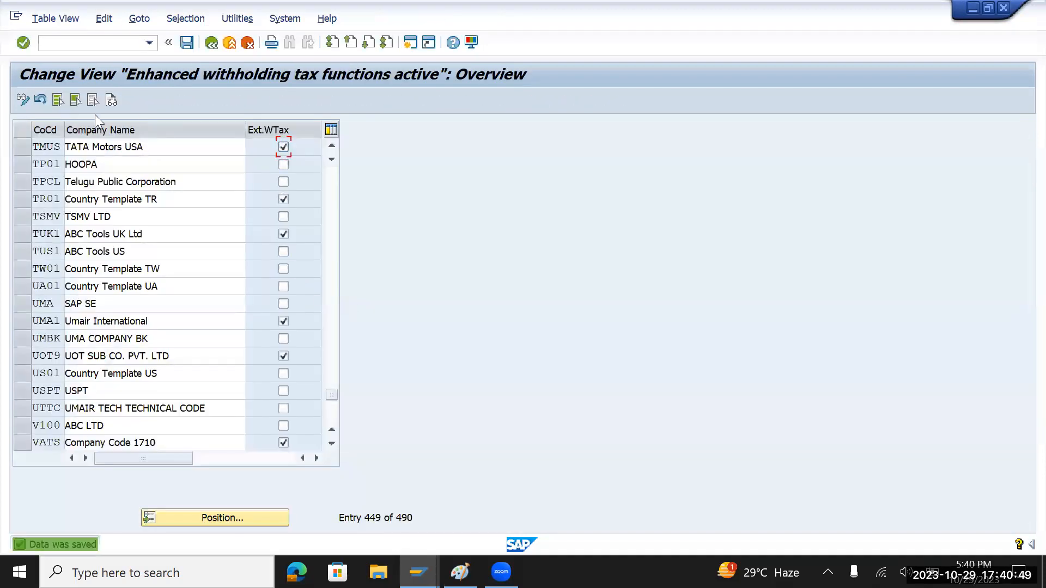
- Save the extended withholding tax activation for TMUS again, accept the caution and return to the IMG structure
{"action": "left_click", "coordinate": [189, 45]}
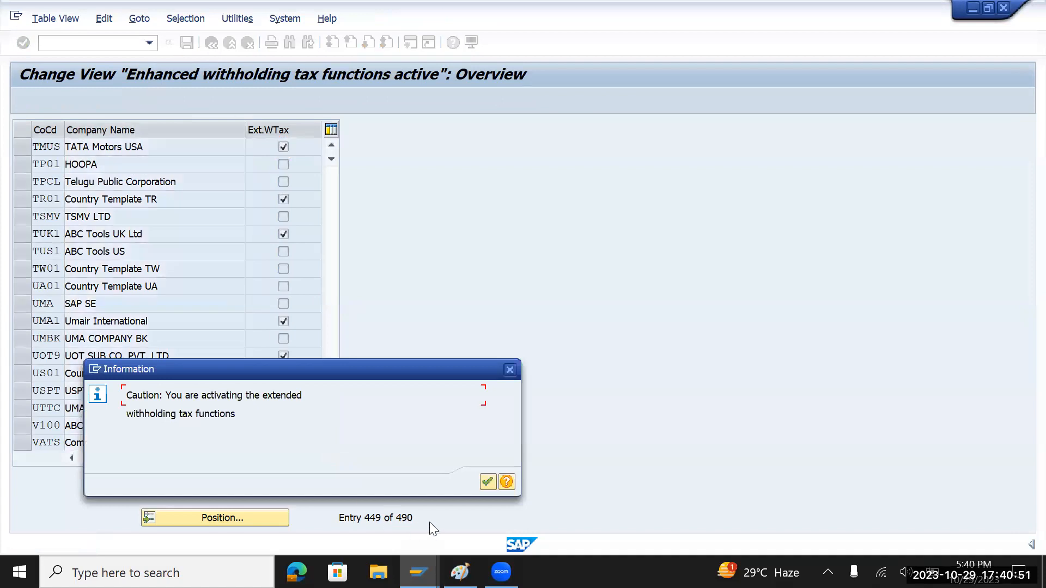
{"action": "left_click", "coordinate": [486, 482]}
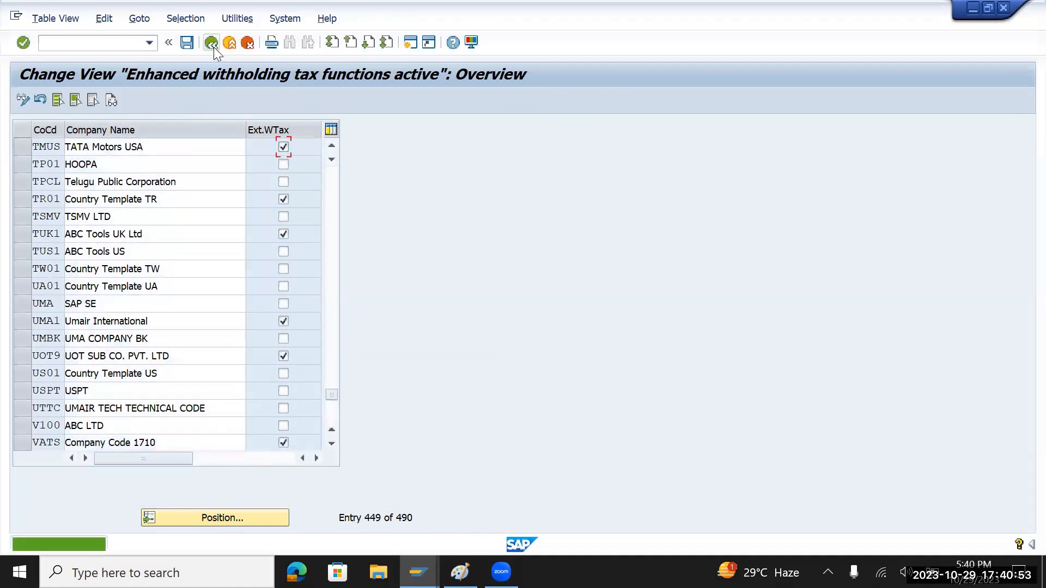
{"action": "left_click", "coordinate": [212, 44]}
{"action": "left_click", "coordinate": [488, 482]}
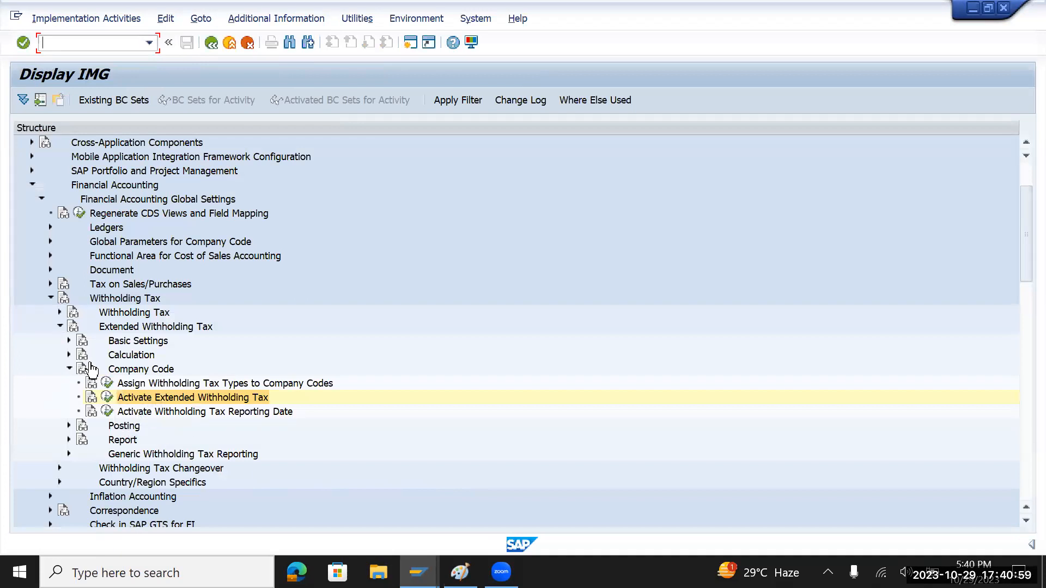
- Collapse the Company Code and Extended Withholding Tax nodes and leave the IMG for SAP Easy Access
{"action": "left_click", "coordinate": [69, 370]}
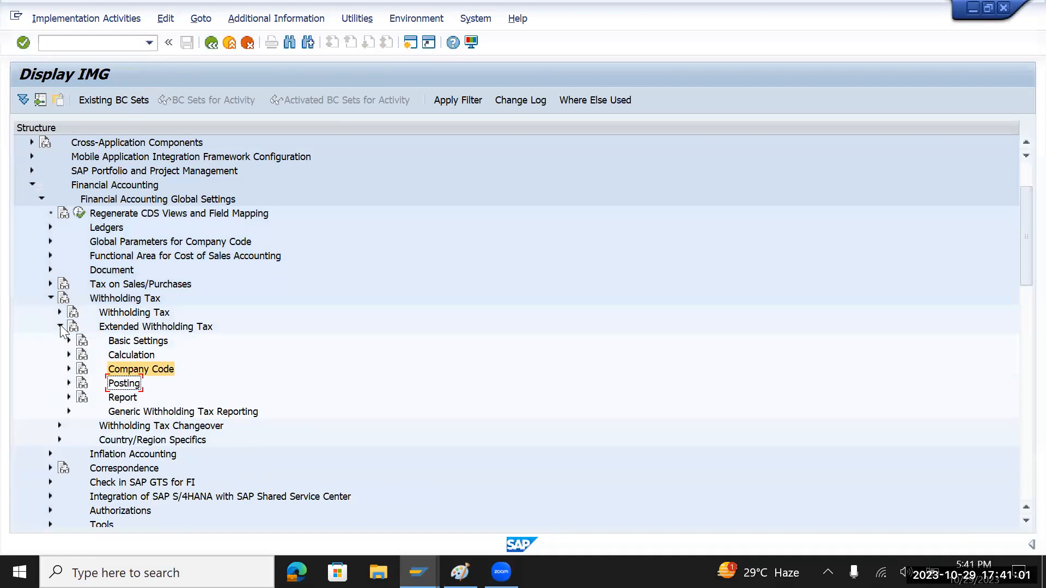
{"action": "left_click", "coordinate": [60, 326]}
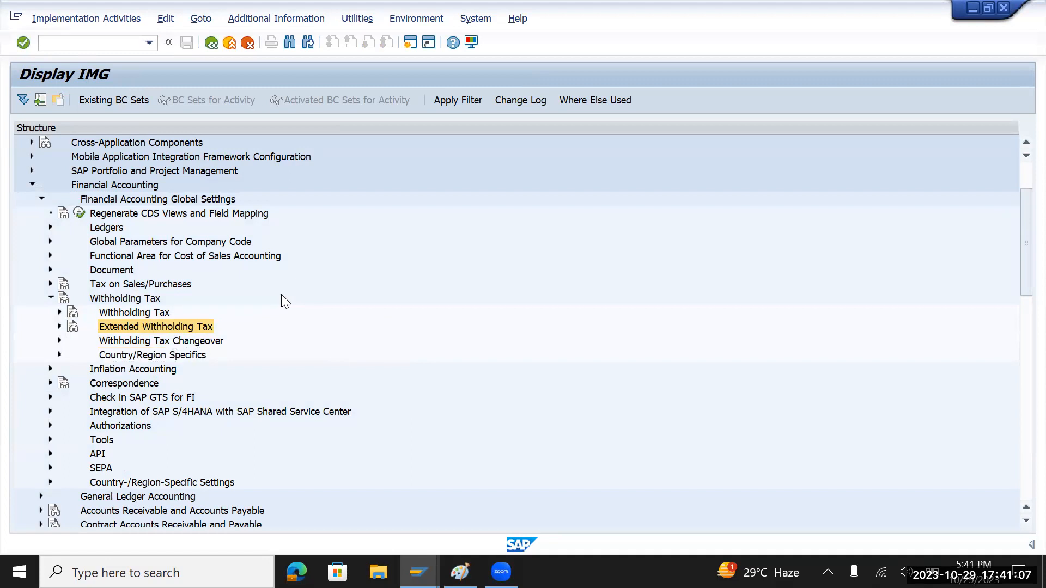
{"action": "key", "text": "F3"}
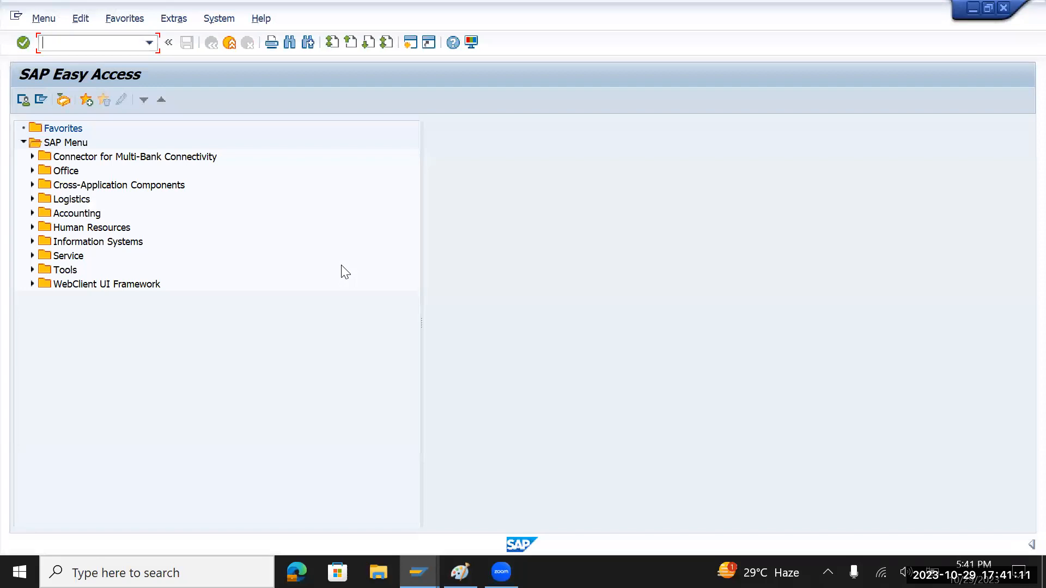
- Look up the suppliers of company code TMUS in table LFB1 with transaction SE16N and copy the supplier number
{"action": "type", "text": "se16n"}
{"action": "key", "text": "Return"}
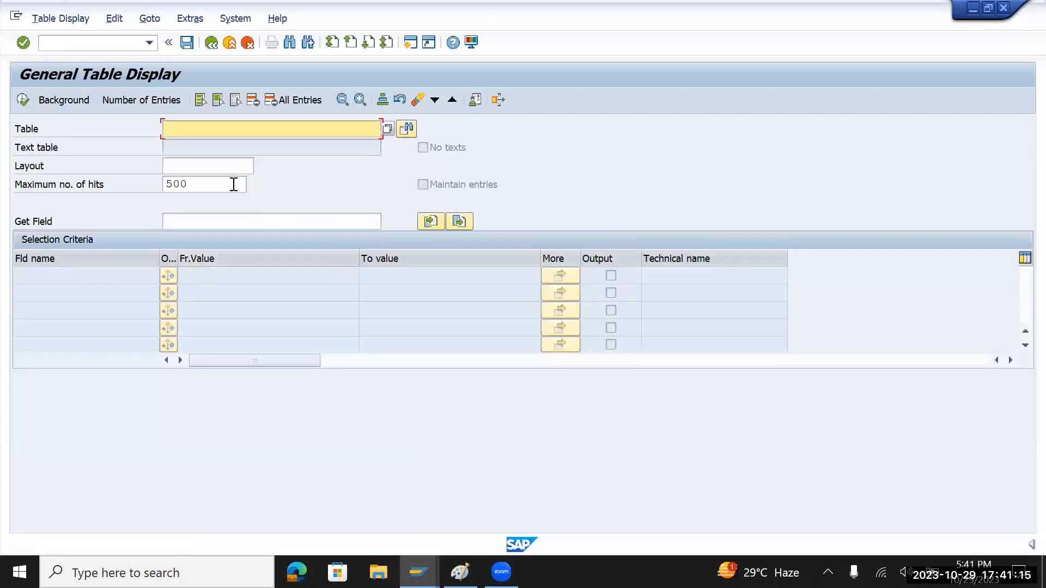
{"action": "type", "text": "lfb"}
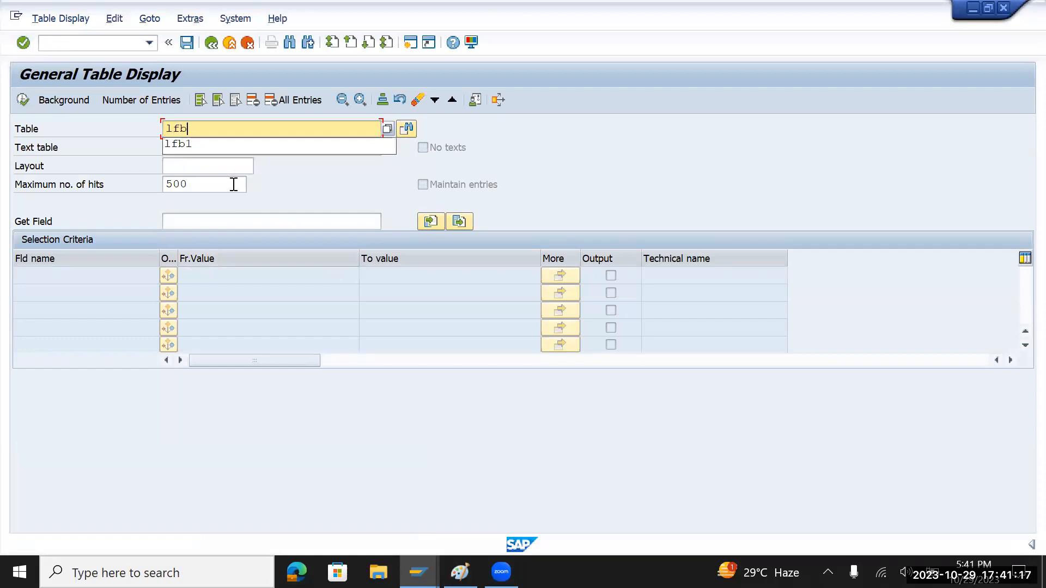
{"action": "type", "text": "1"}
{"action": "key", "text": "Return"}
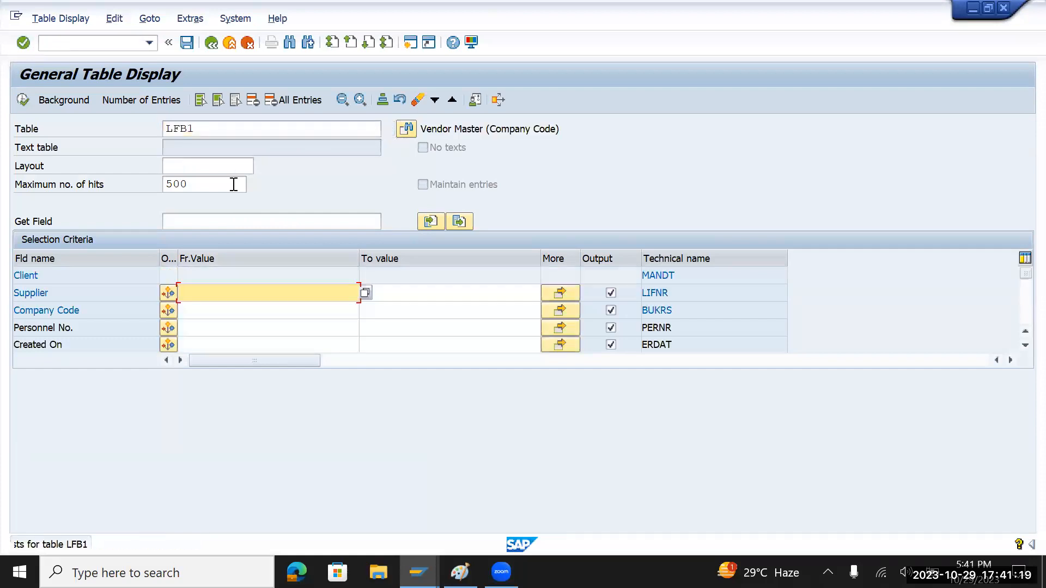
{"action": "left_click", "coordinate": [231, 311]}
{"action": "type", "text": "tmus"}
{"action": "key", "text": "Return"}
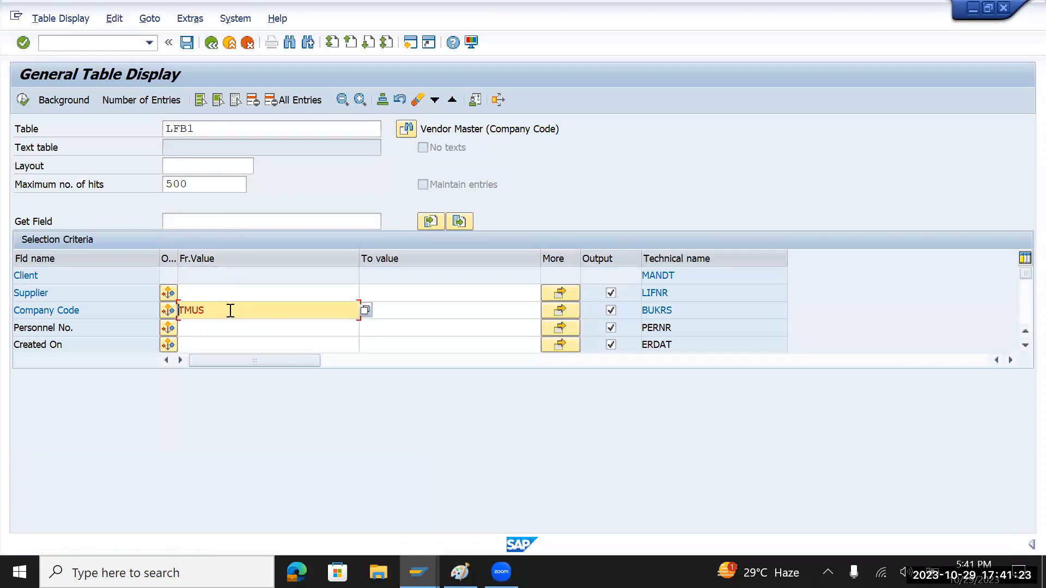
{"action": "left_click", "coordinate": [22, 99]}
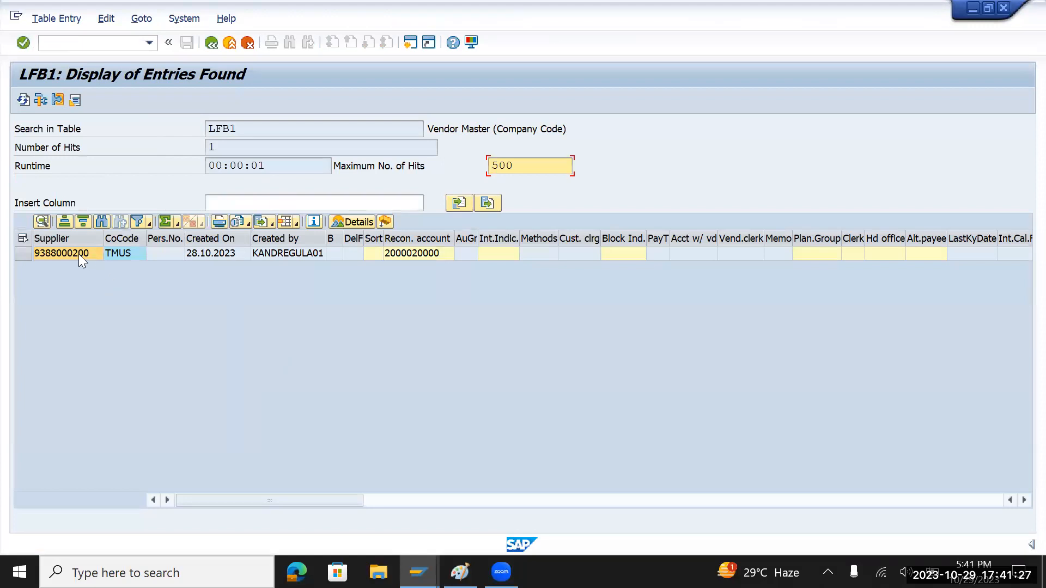
{"action": "left_click", "coordinate": [79, 254]}
- Open transaction BP, find the business partner by the copied supplier number and open the Apple INC record
{"action": "left_click", "coordinate": [124, 44]}
{"action": "type", "text": "/n"}
{"action": "key", "text": "Return"}
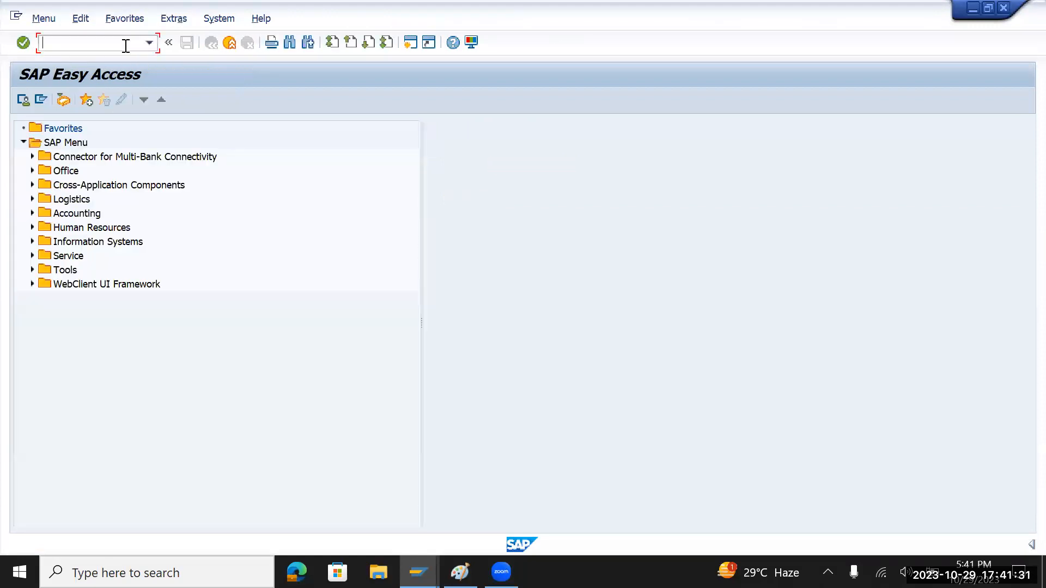
{"action": "type", "text": "bp"}
{"action": "key", "text": "Return"}
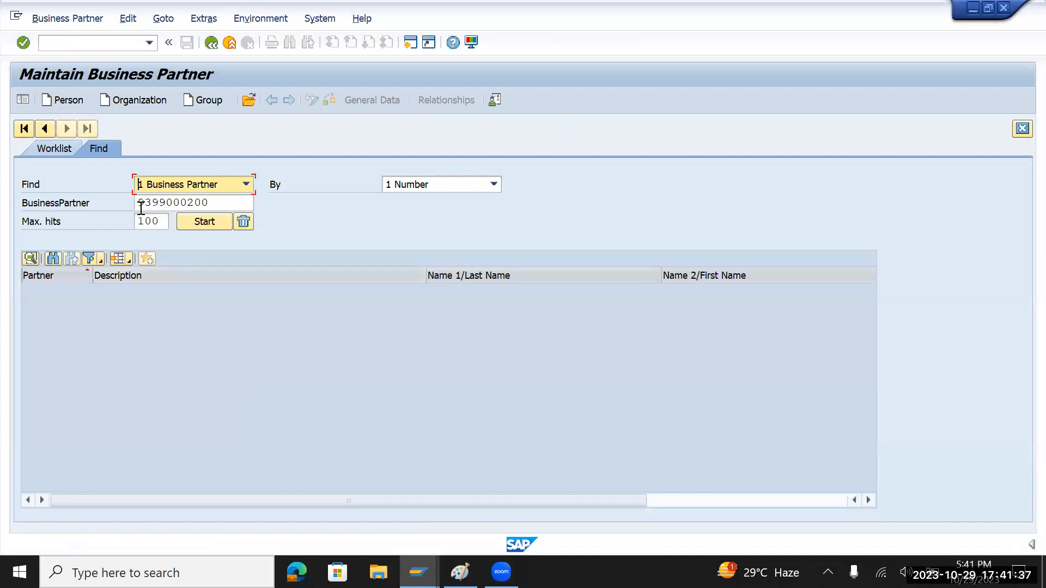
{"action": "key", "text": "Tab"}
{"action": "key", "text": "Tab"}
{"action": "key", "text": "ctrl+v"}
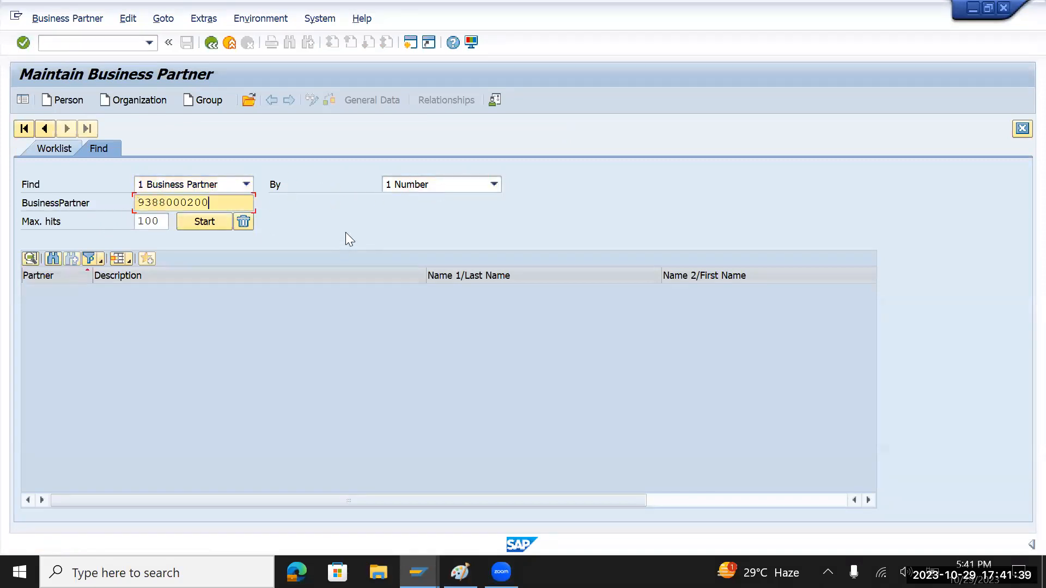
{"action": "key", "text": "Return"}
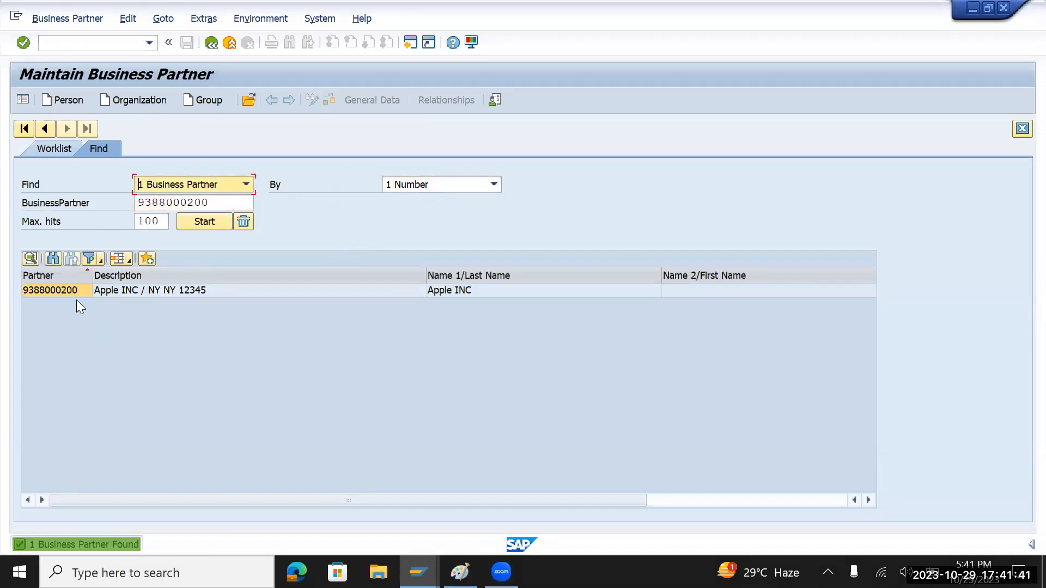
{"action": "left_click", "coordinate": [73, 290]}
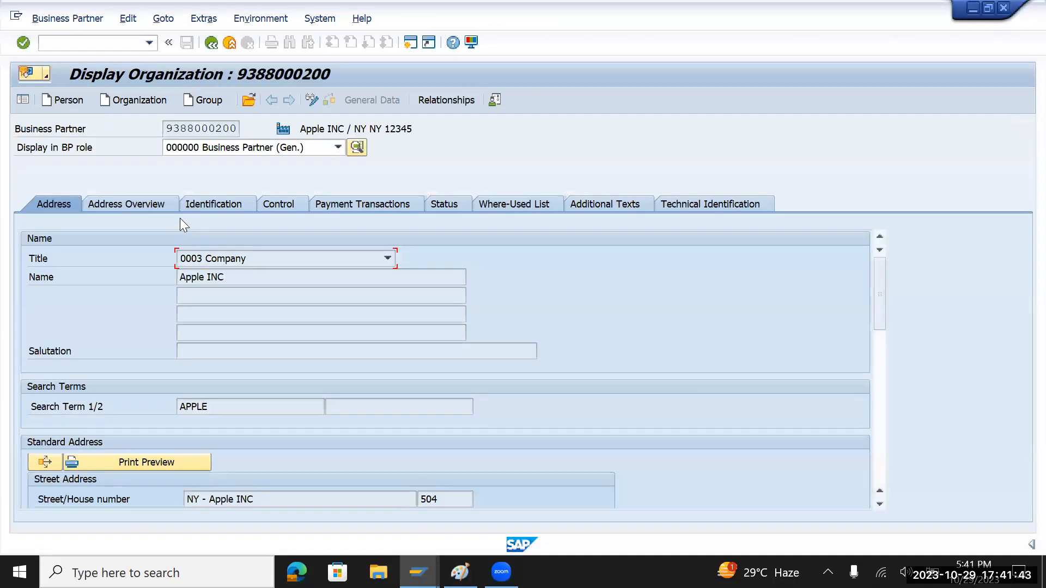
- Show Apple INC's TMUS withholding tax data in role FLVN00 Supplier-FI and switch the record to change mode
{"action": "left_click", "coordinate": [338, 147]}
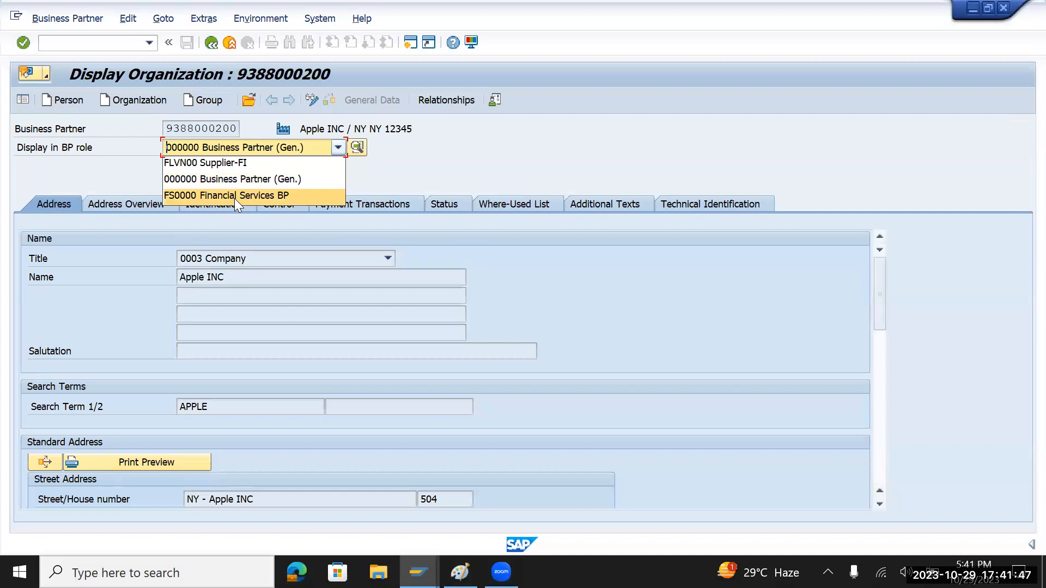
{"action": "left_click", "coordinate": [222, 164]}
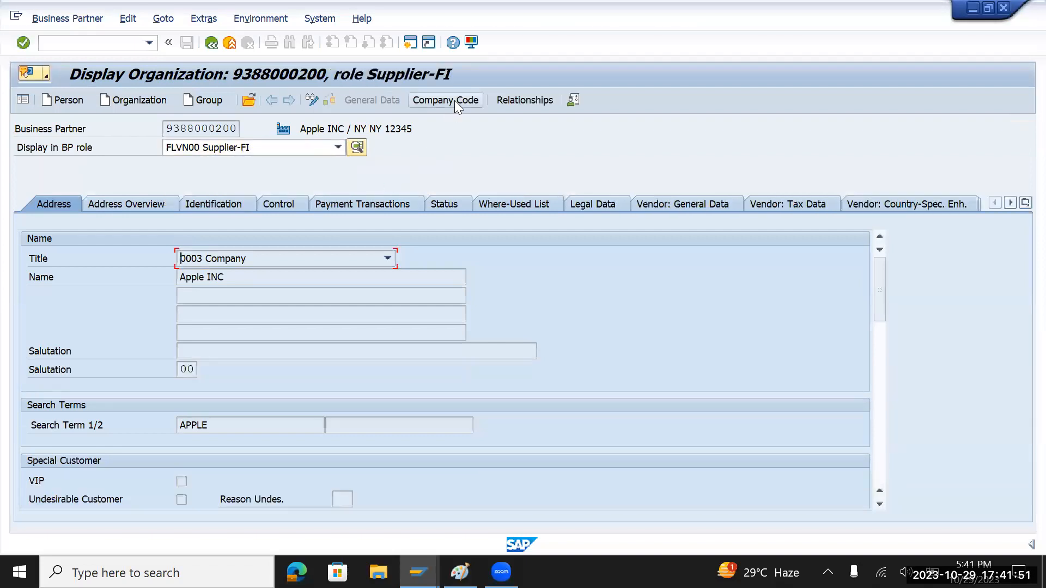
{"action": "left_click", "coordinate": [454, 100]}
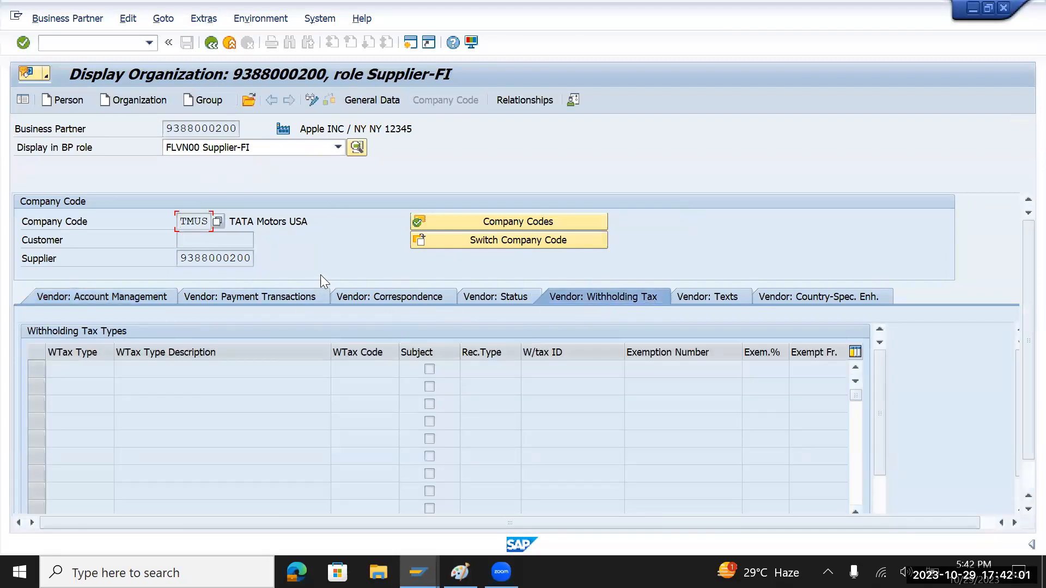
{"action": "left_click", "coordinate": [313, 99]}
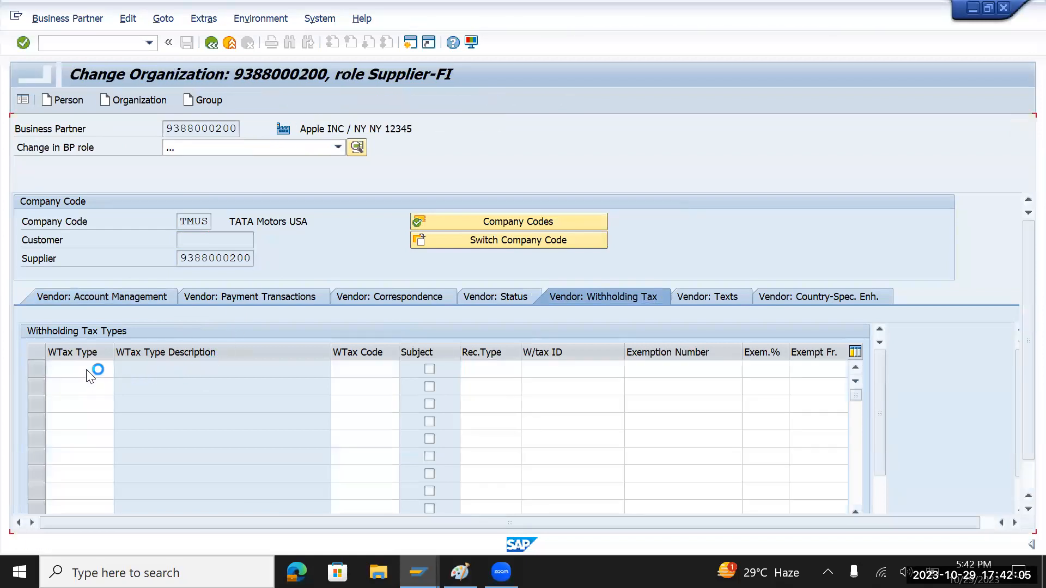
- Enter withholding tax type TI with tax code TI for the vendor and mark it as subject to withholding
{"action": "left_click", "coordinate": [86, 367]}
{"action": "left_click", "coordinate": [120, 369]}
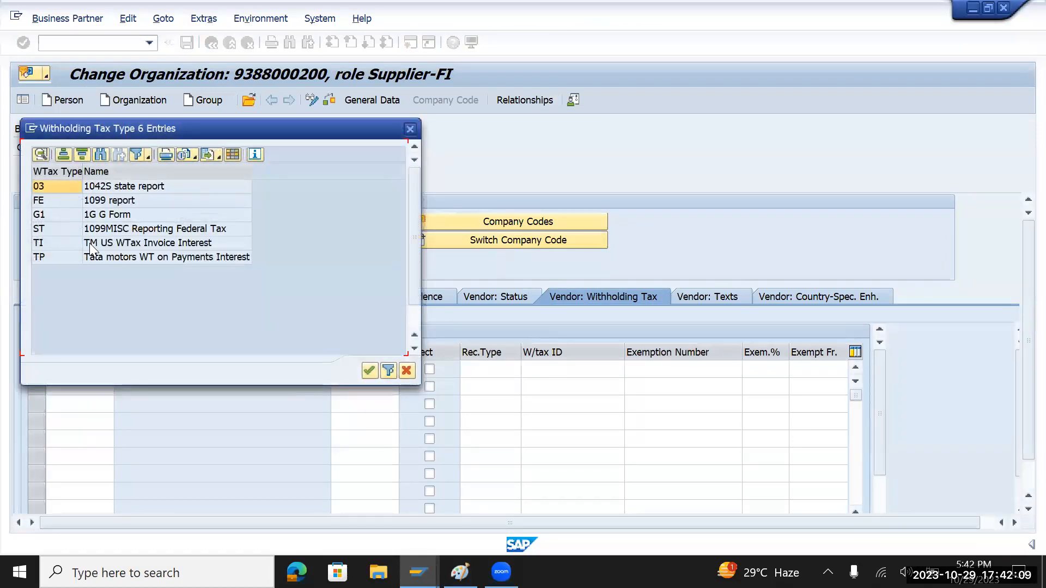
{"action": "double_click", "coordinate": [89, 243]}
{"action": "left_click_drag", "start_coordinate": [75, 372], "coordinate": [39, 372]}
{"action": "key", "text": "ctrl+c"}
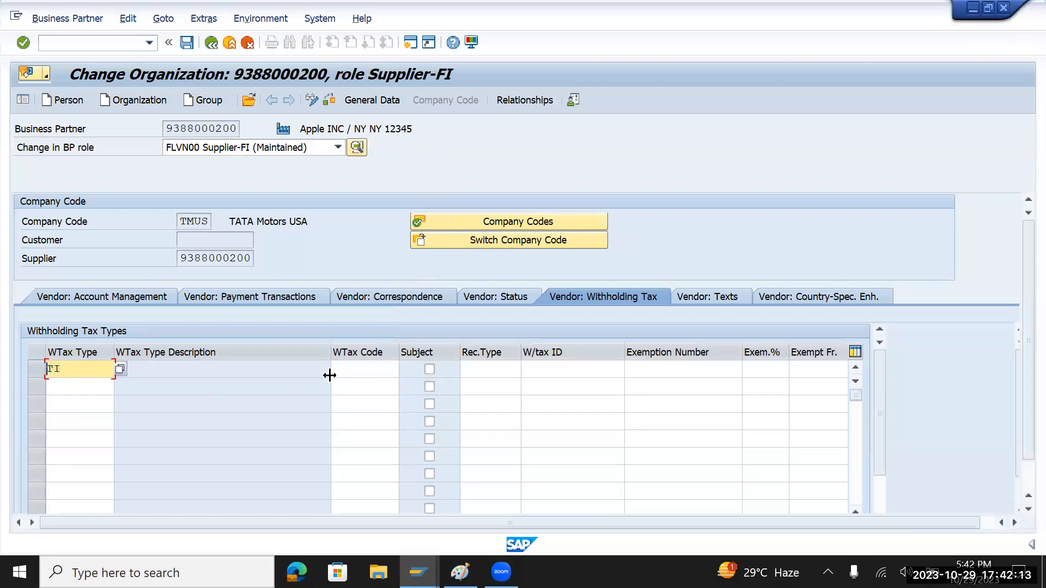
{"action": "left_click", "coordinate": [353, 371]}
{"action": "key", "text": "ctrl+v"}
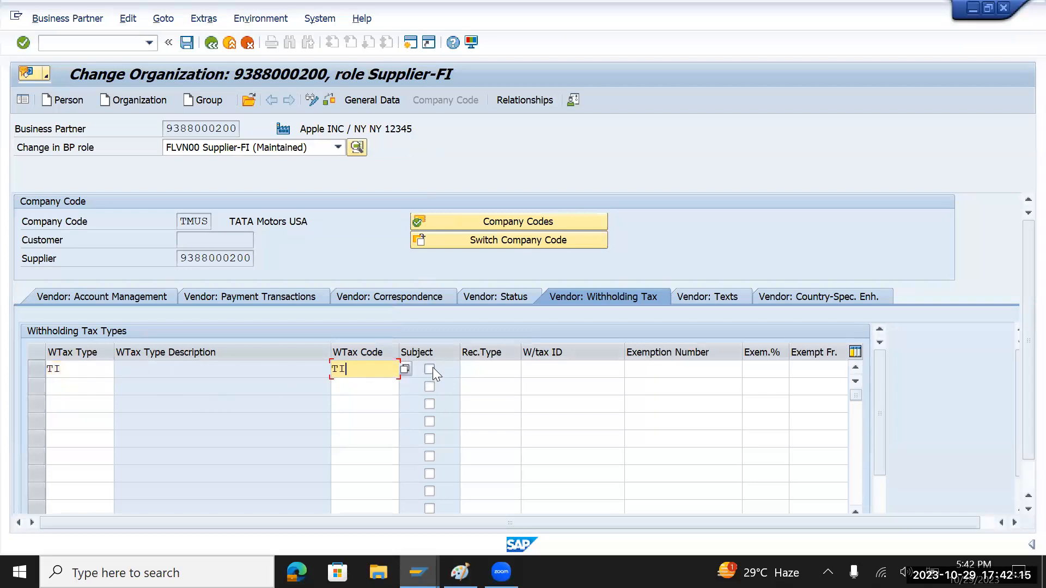
{"action": "left_click", "coordinate": [432, 368]}
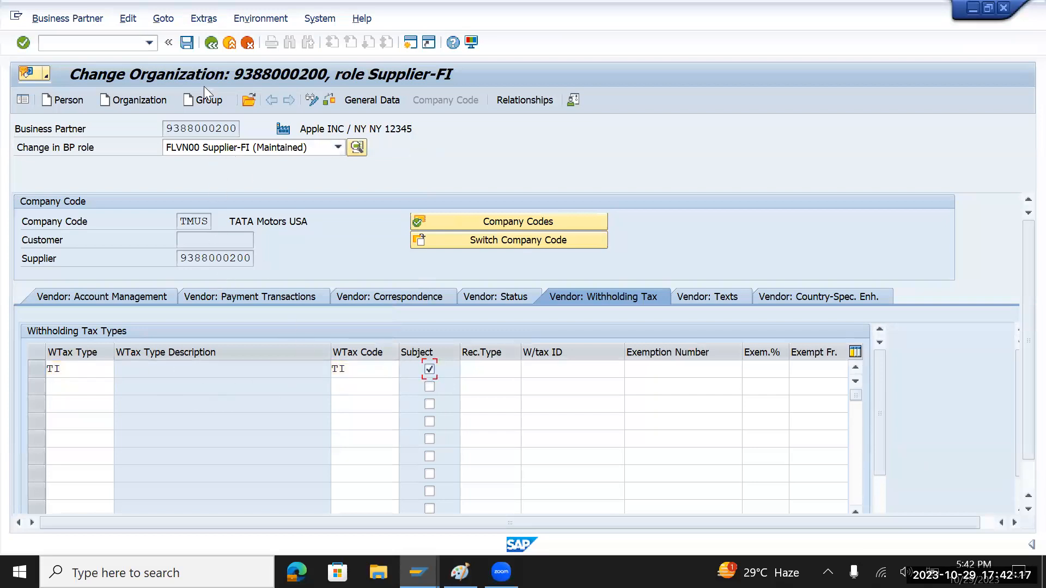
- Save the Apple INC supplier record with its TI withholding tax type and code for company code TMUS
{"action": "left_click", "coordinate": [190, 43]}
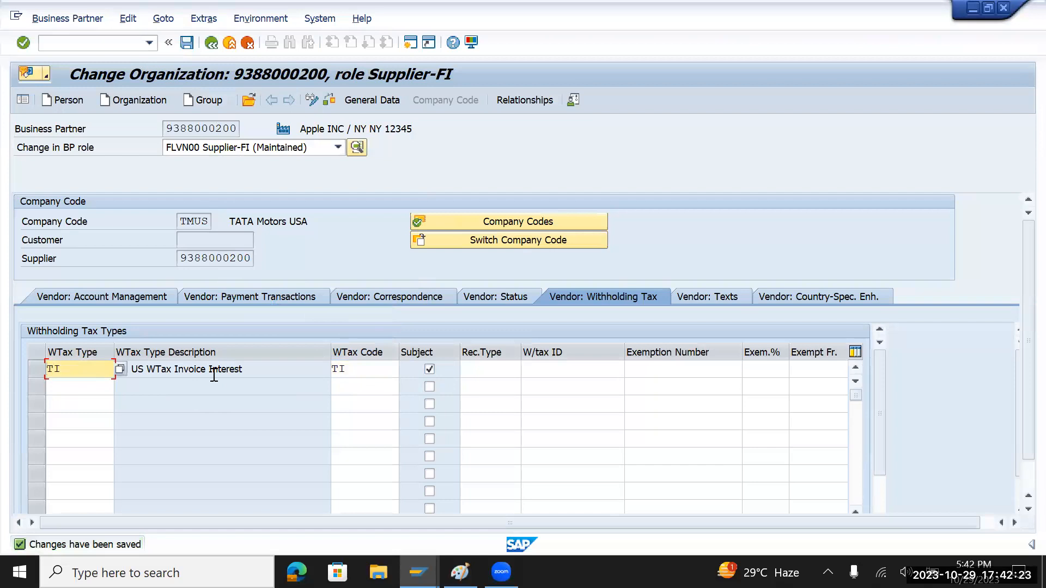
{"action": "left_click", "coordinate": [92, 383]}
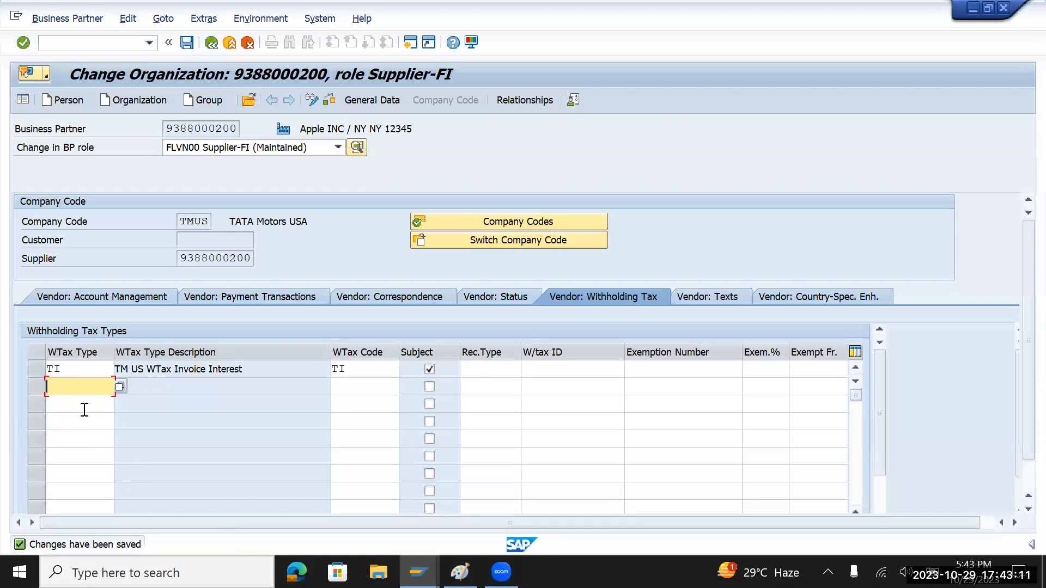
{"action": "left_click", "coordinate": [187, 43]}
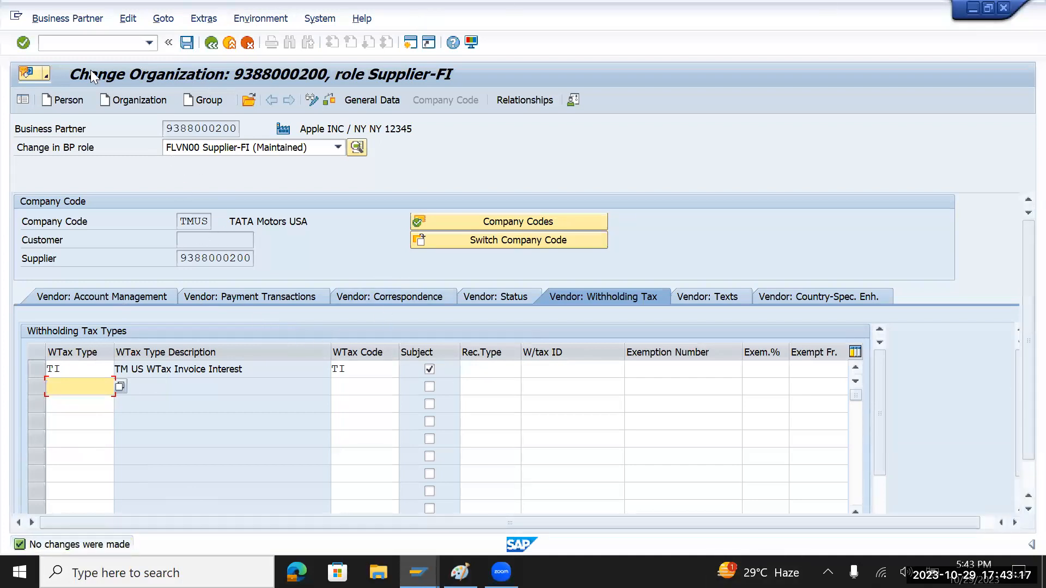
- Copy the business partner number and open the vendor invoice entry transaction FB60
{"action": "left_click", "coordinate": [80, 42]}
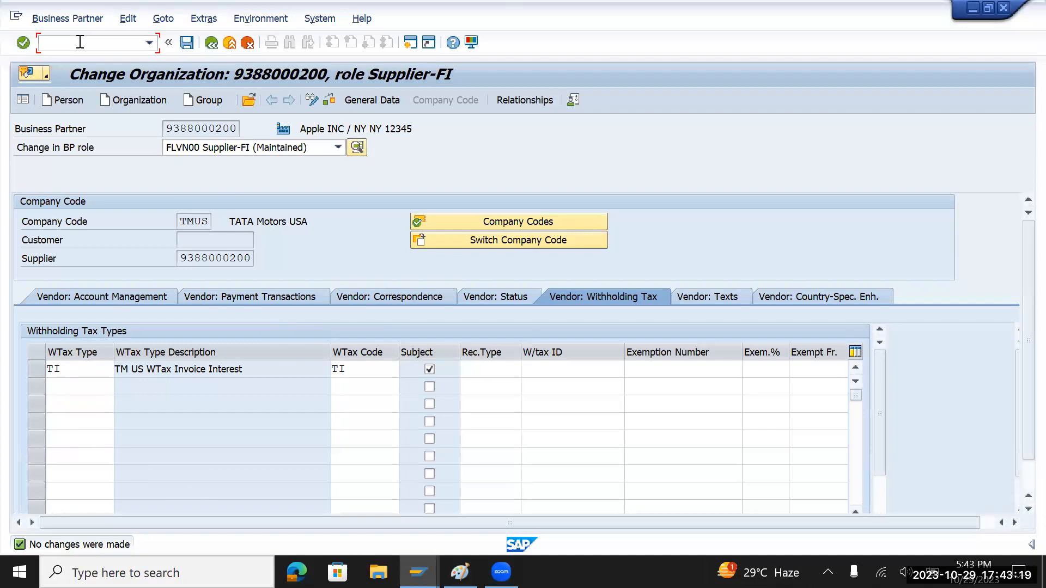
{"action": "type", "text": "/nf"}
{"action": "left_click", "coordinate": [166, 128]}
{"action": "left_click", "coordinate": [68, 40]}
{"action": "type", "text": "s"}
{"action": "key", "text": "BackSpace"}
{"action": "key", "text": "BackSpace"}
{"action": "type", "text": "fb60"}
{"action": "key", "text": "Return"}
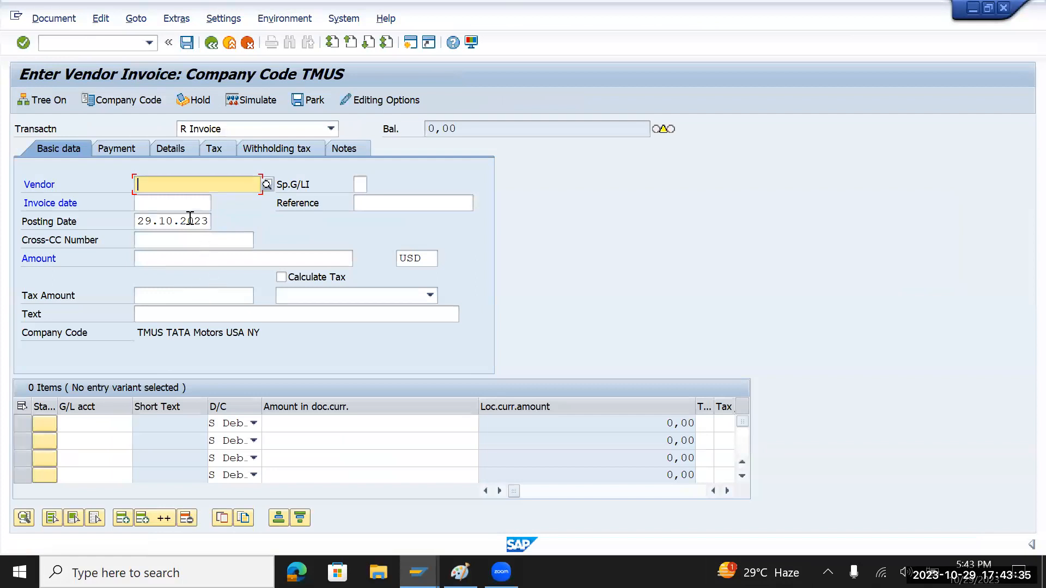
- Enter Apple INC's copied supplier number as the vendor and set the invoice date to 29.10.2023, copied from the posting date
{"action": "key", "text": "ctrl+v"}
{"action": "left_click_drag", "start_coordinate": [262, 333], "coordinate": [136, 333]}
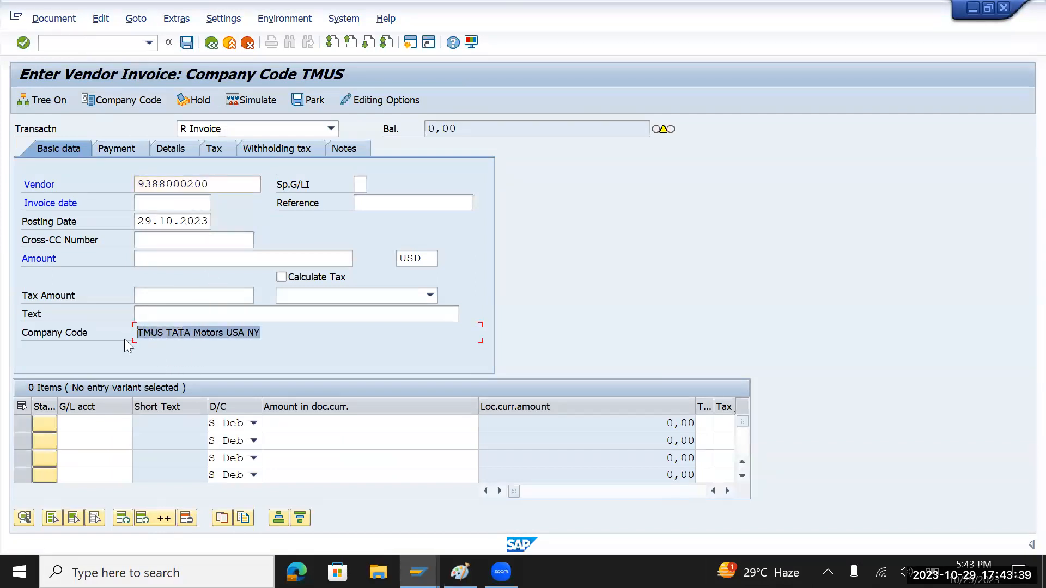
{"action": "left_click_drag", "start_coordinate": [140, 221], "coordinate": [251, 223]}
{"action": "key", "text": "ctrl+c"}
{"action": "left_click", "coordinate": [252, 222]}
{"action": "left_click", "coordinate": [183, 205]}
{"action": "key", "text": "ctrl+v"}
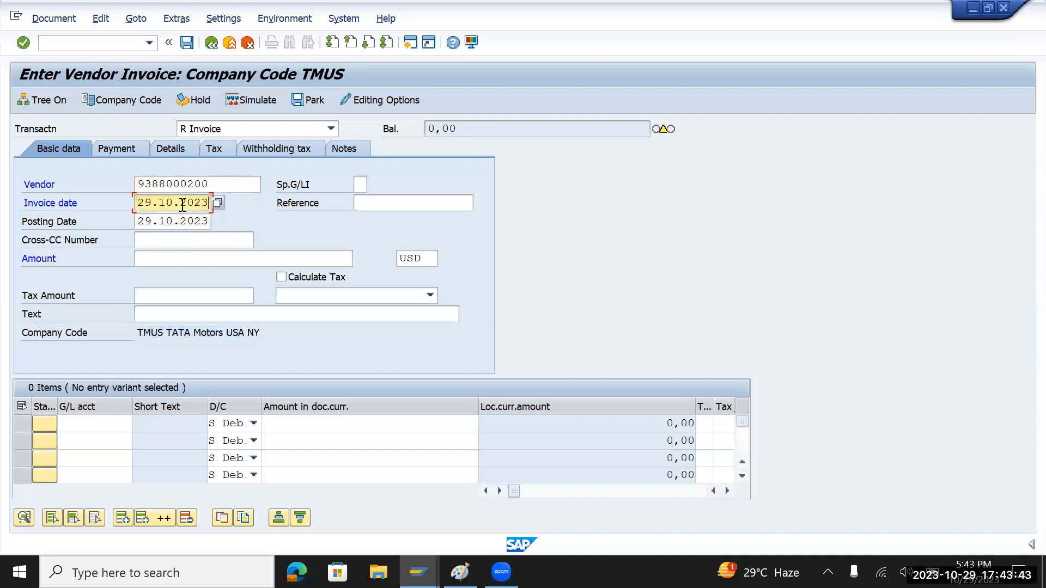
- Set the invoice reference to "WT testing" and the invoice amount to 10000 USD
{"action": "left_click", "coordinate": [398, 205]}
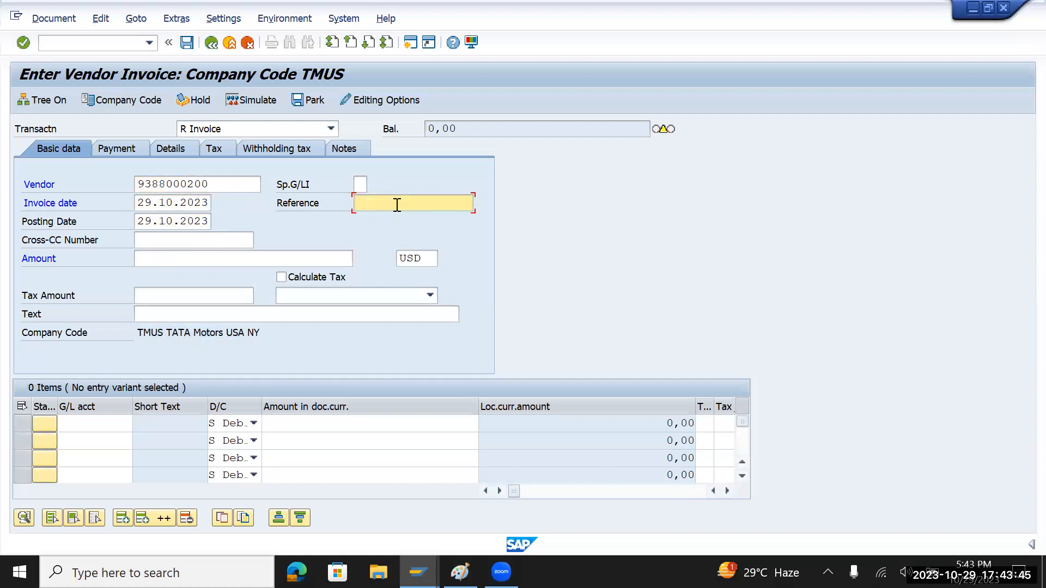
{"action": "type", "text": "Wt"}
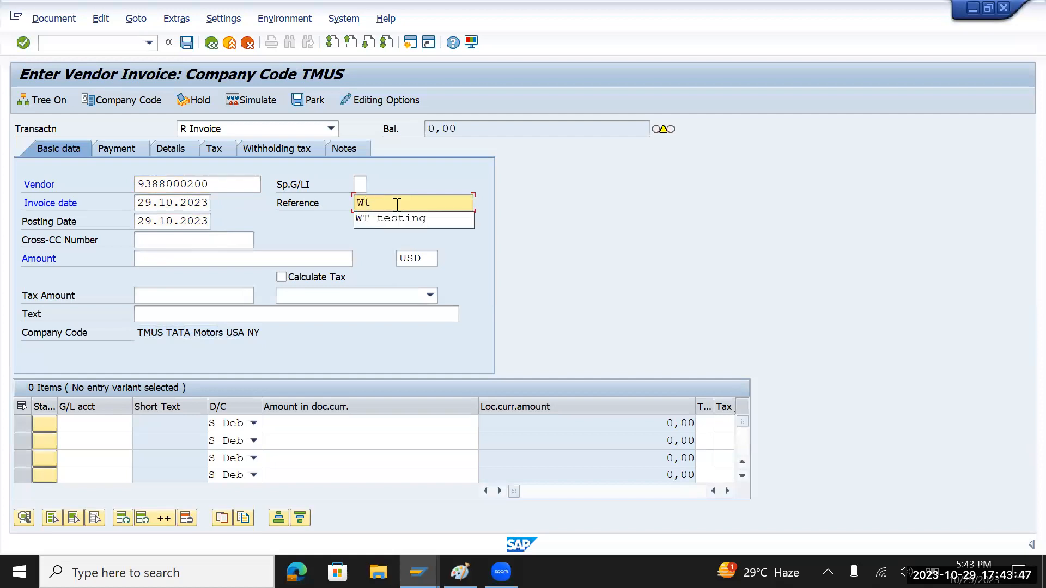
{"action": "left_click", "coordinate": [391, 217]}
{"action": "left_click", "coordinate": [207, 255]}
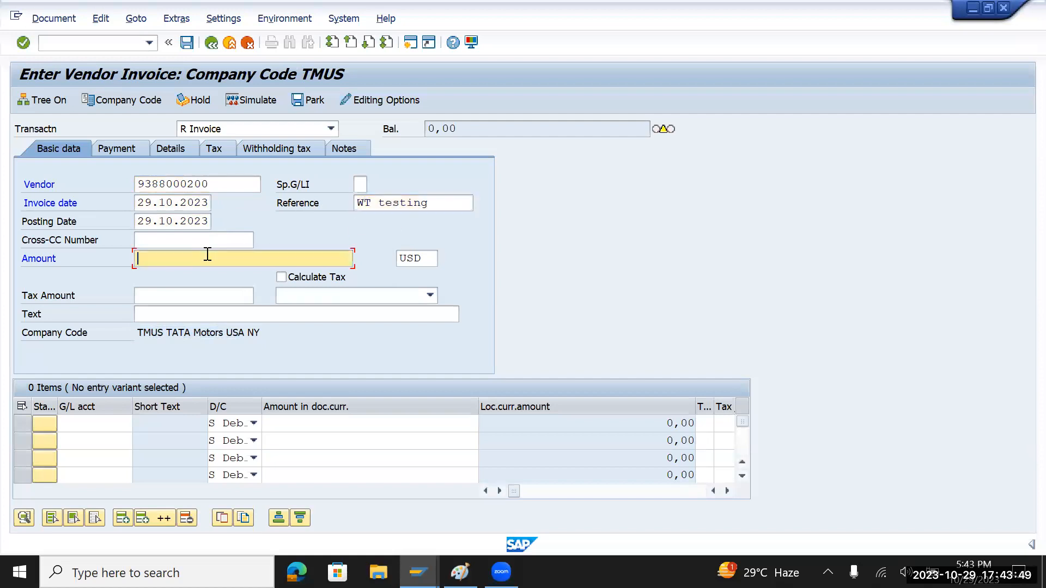
{"action": "type", "text": "10000"}
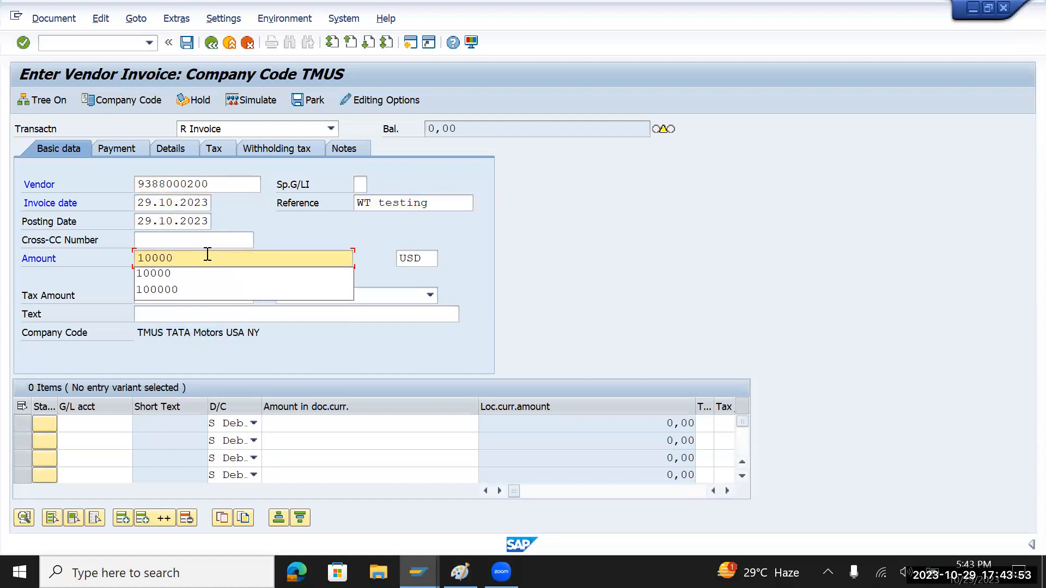
{"action": "left_click", "coordinate": [359, 228]}
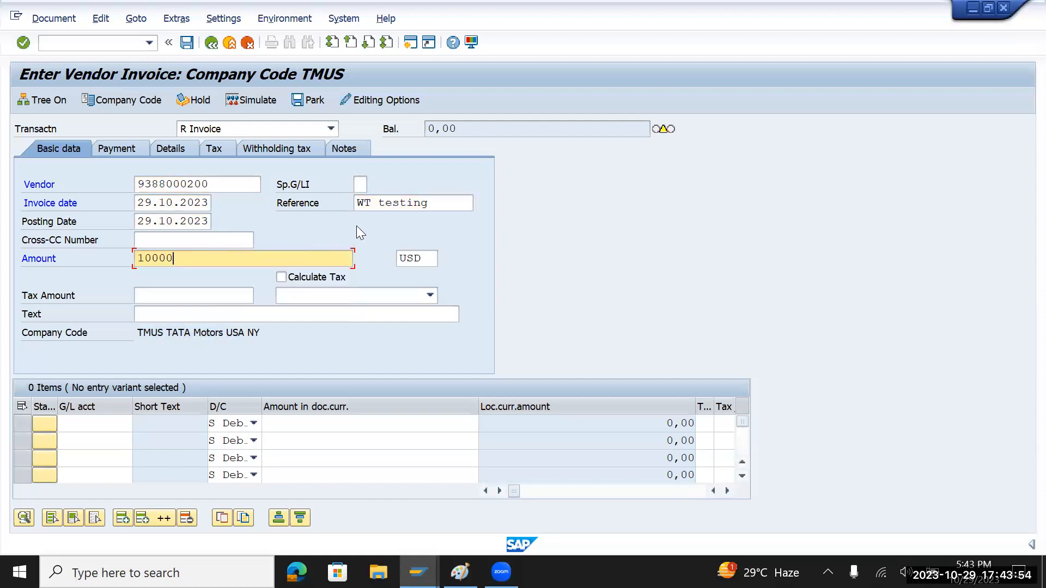
- Copy the reference "WT testing" into the invoice's text field
{"action": "left_click", "coordinate": [162, 291]}
{"action": "left_click", "coordinate": [162, 311]}
{"action": "left_click_drag", "start_coordinate": [436, 199], "coordinate": [321, 203]}
{"action": "key", "text": "ctrl+c"}
{"action": "key", "text": "Home"}
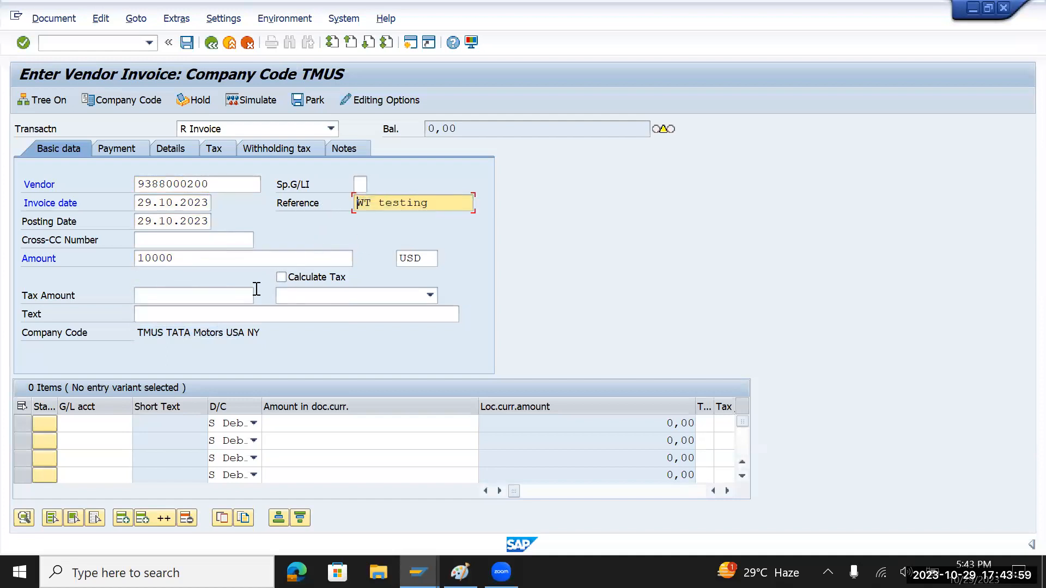
{"action": "left_click", "coordinate": [208, 313]}
{"action": "key", "text": "ctrl+v"}
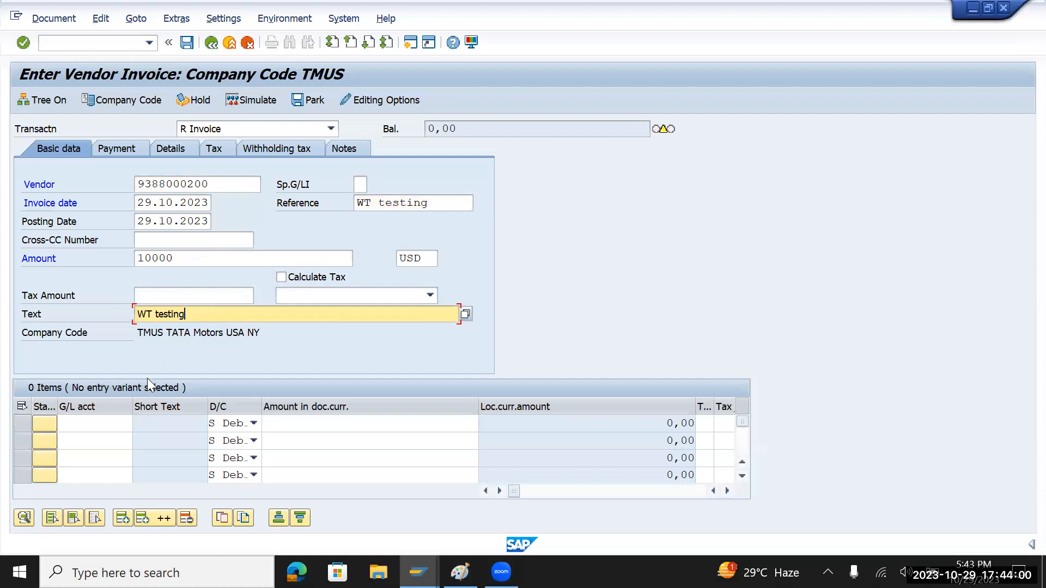
- Look up the G/L accounts of chart TMOP and assign the Purchase account to the first line item
{"action": "left_click", "coordinate": [101, 422]}
{"action": "left_click", "coordinate": [131, 423]}
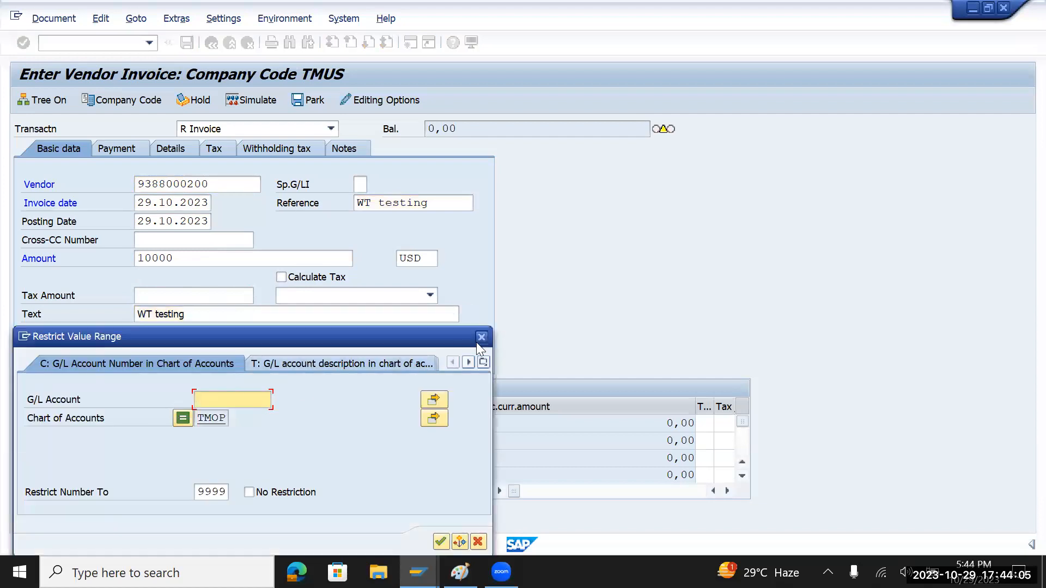
{"action": "left_click", "coordinate": [440, 541]}
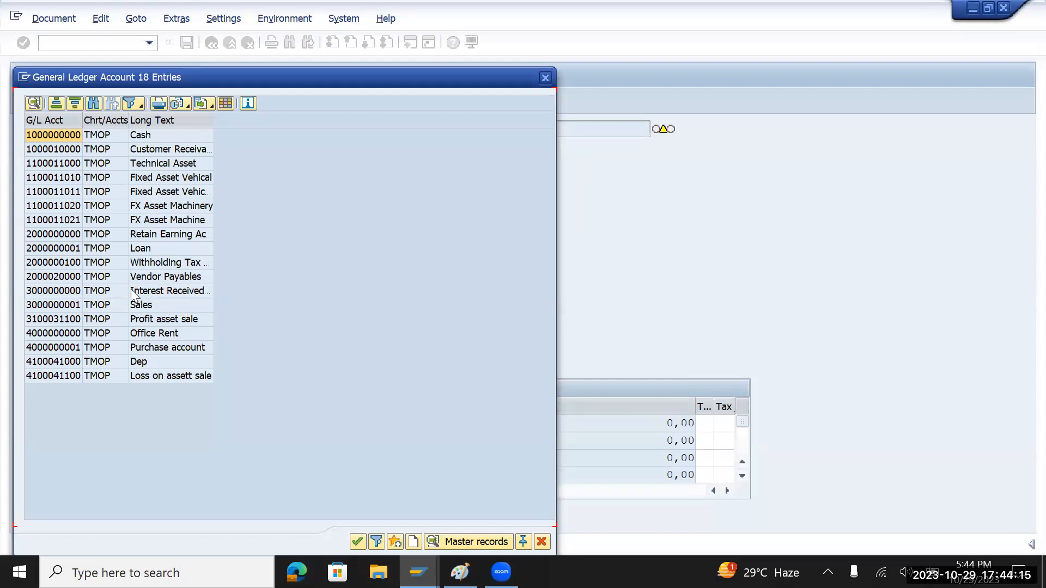
{"action": "double_click", "coordinate": [167, 294]}
{"action": "left_click", "coordinate": [138, 423]}
{"action": "left_click", "coordinate": [440, 542]}
{"action": "double_click", "coordinate": [161, 347]}
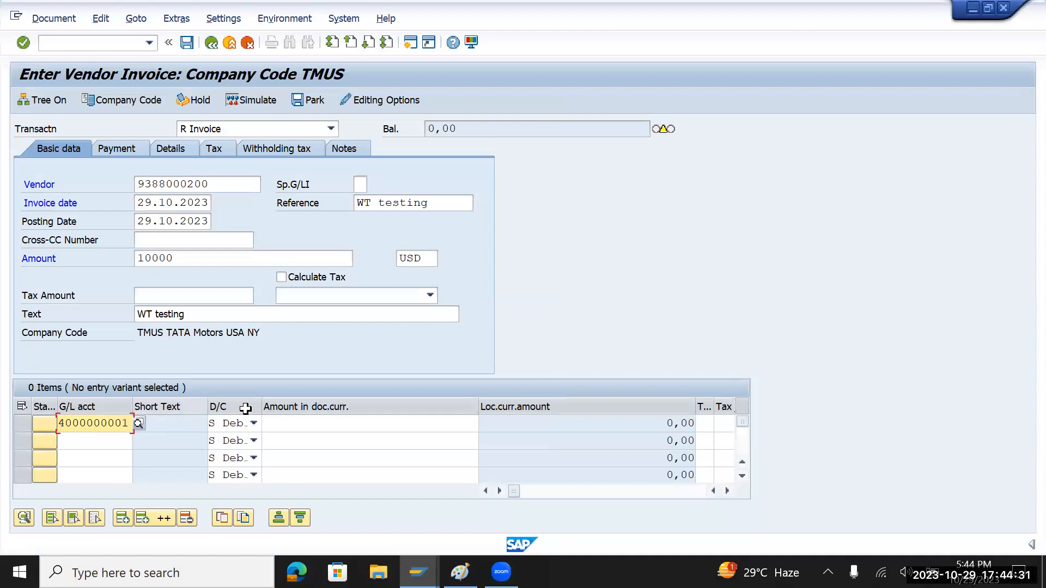
- Set the Purchase account line's document currency amount to 10000
{"action": "left_click", "coordinate": [305, 421]}
{"action": "type", "text": "10000"}
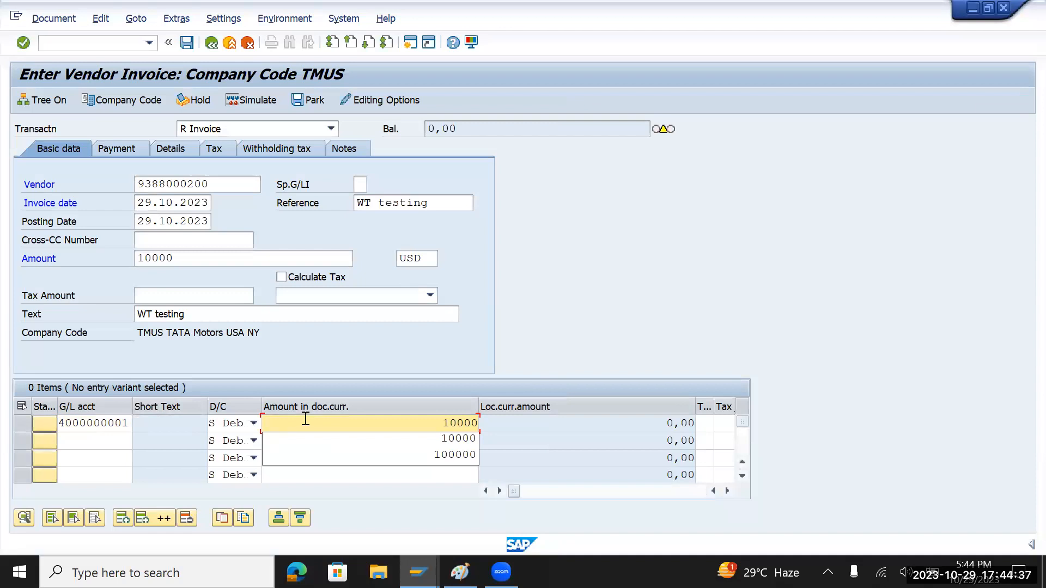
{"action": "left_click", "coordinate": [216, 183]}
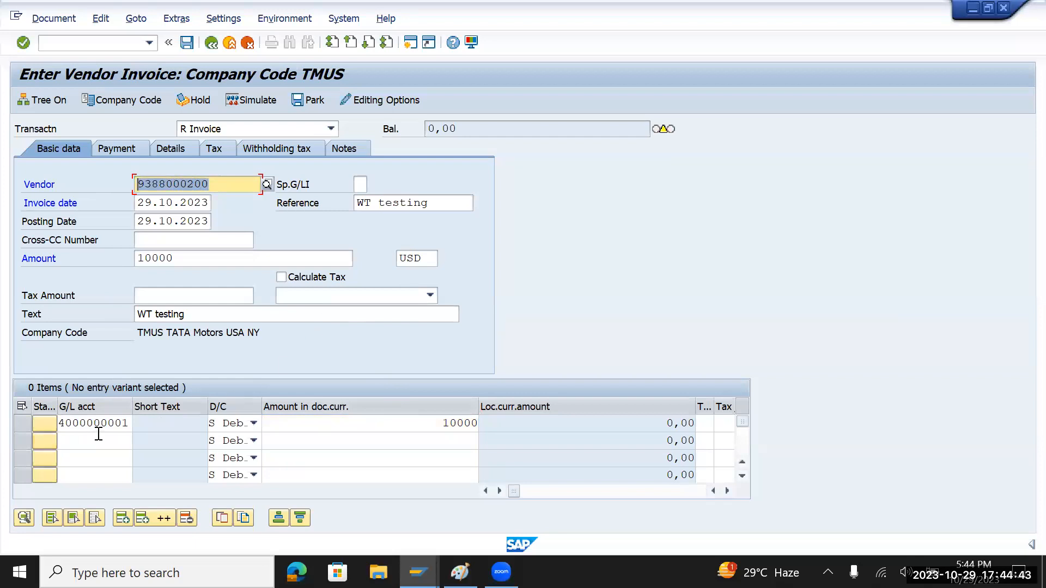
{"action": "left_click", "coordinate": [130, 425]}
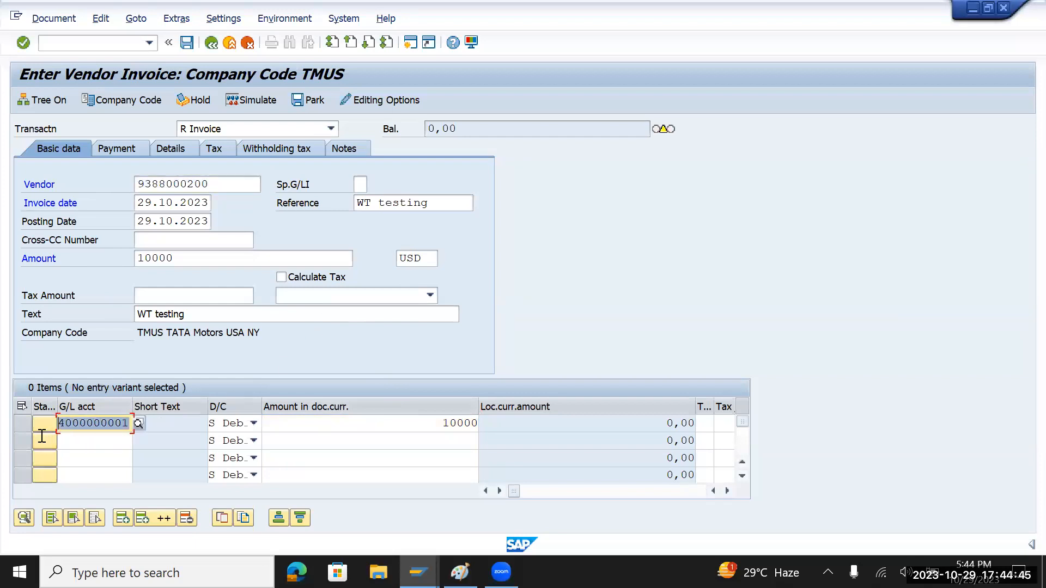
- Look up the cost centers of company code TMUS and assign USRENT to the Purchase account line
{"action": "left_click", "coordinate": [705, 426]}
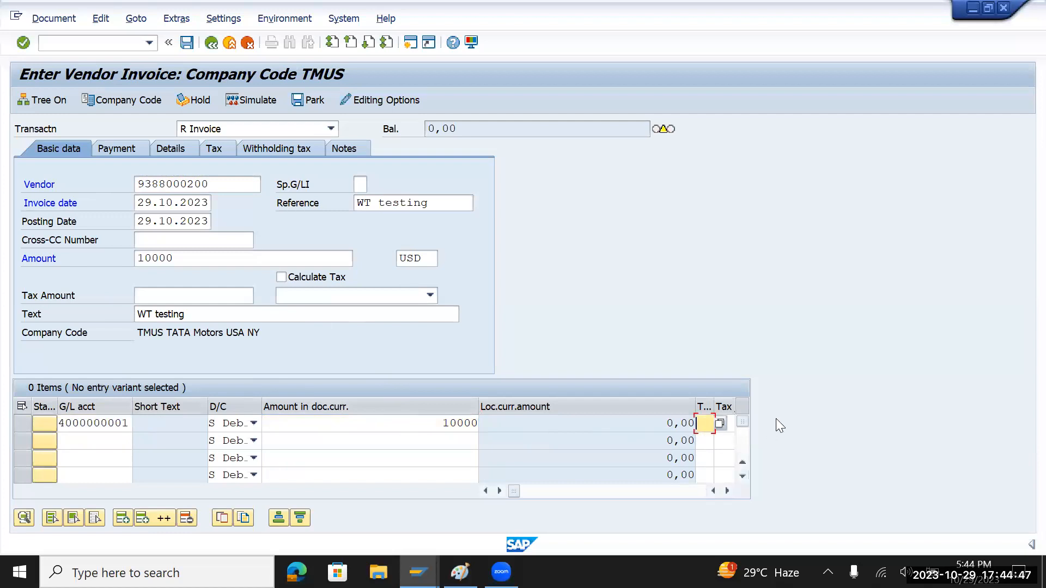
{"action": "key", "text": "Tab"}
{"action": "key", "text": "Tab"}
{"action": "key", "text": "Tab"}
{"action": "key", "text": "Tab"}
{"action": "key", "text": "Tab"}
{"action": "key", "text": "Tab"}
{"action": "key", "text": "Tab"}
{"action": "key", "text": "Tab"}
{"action": "key", "text": "Tab"}
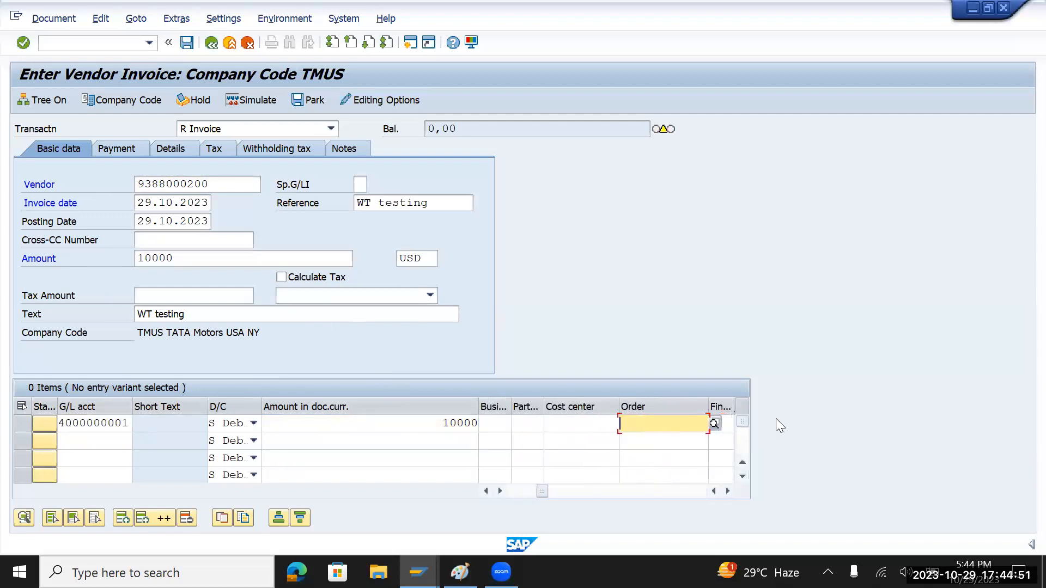
{"action": "key", "text": "shift+Tab"}
{"action": "left_click", "coordinate": [624, 425]}
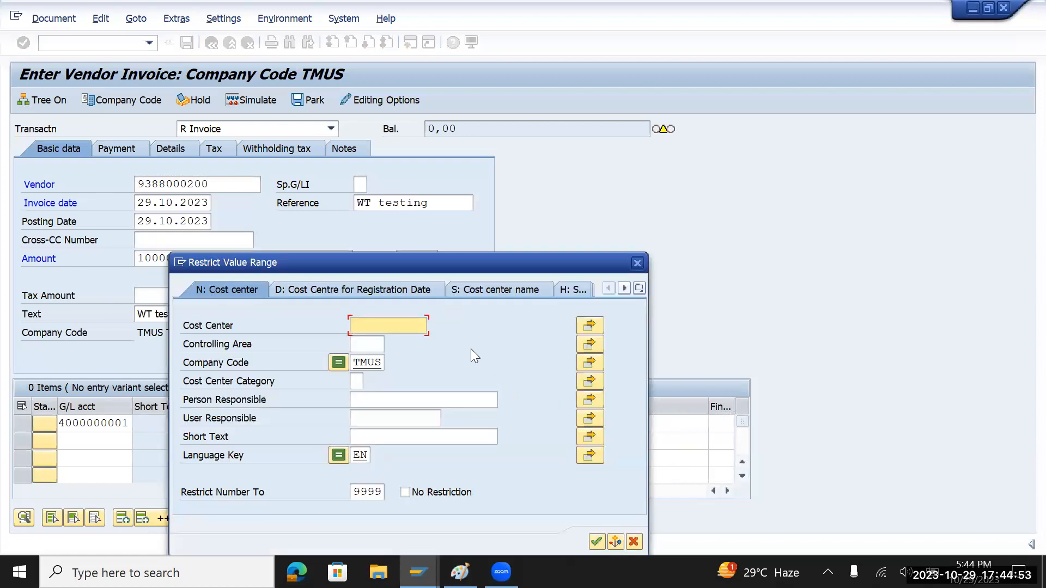
{"action": "left_click", "coordinate": [596, 542]}
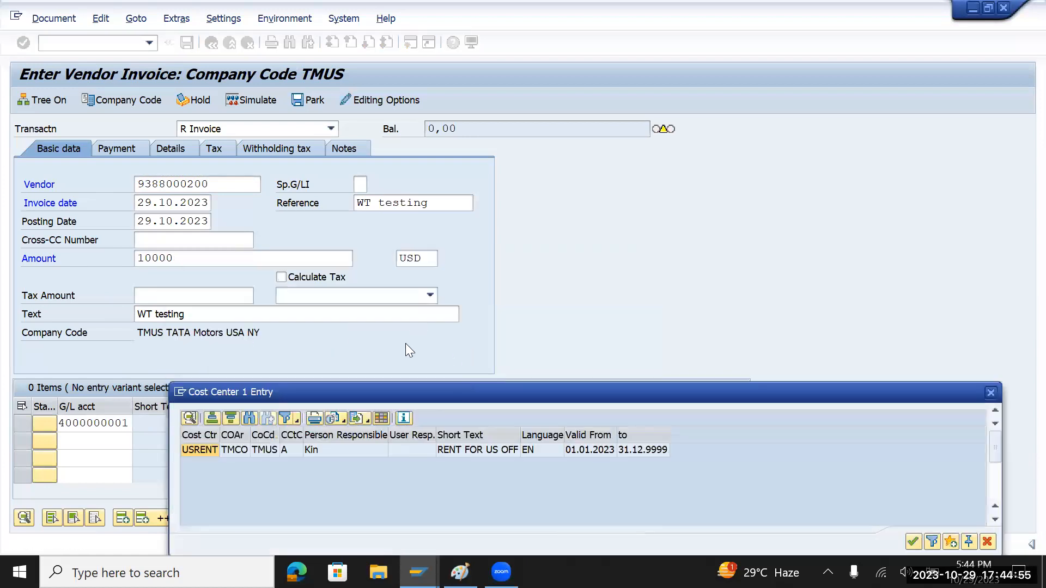
{"action": "double_click", "coordinate": [272, 447]}
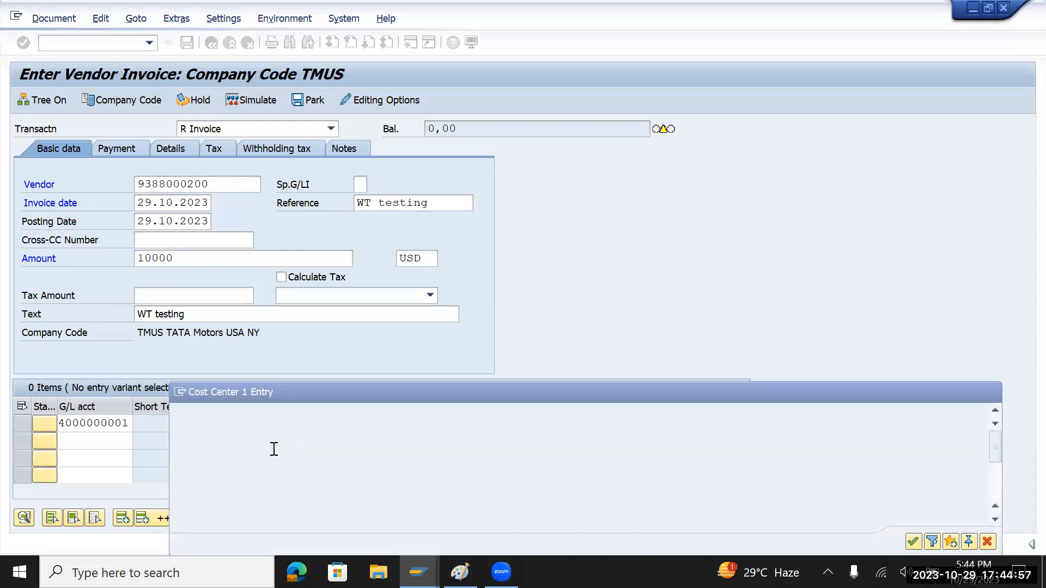
{"action": "key", "text": "Tab"}
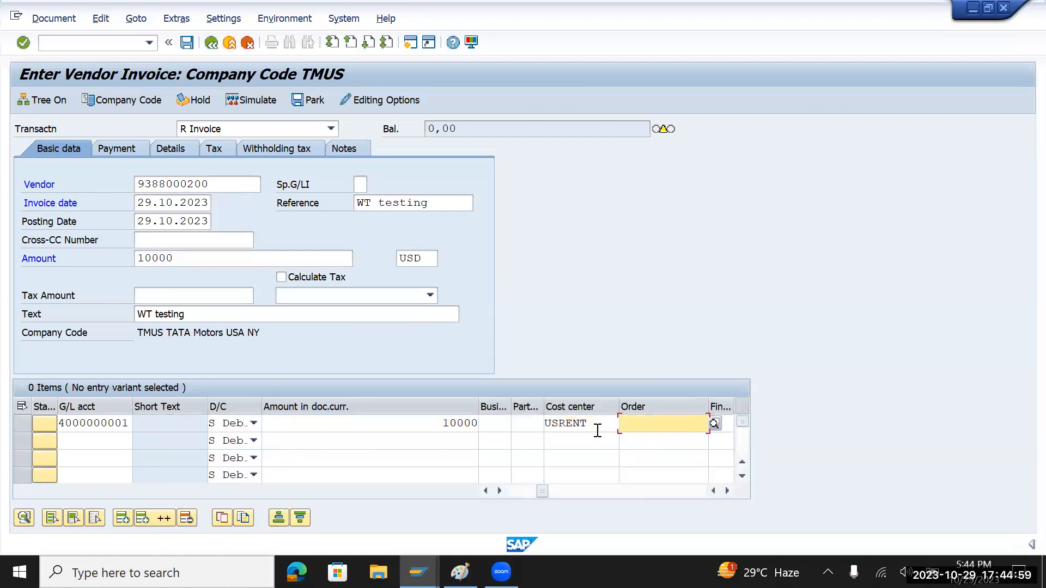
{"action": "key", "text": "Tab"}
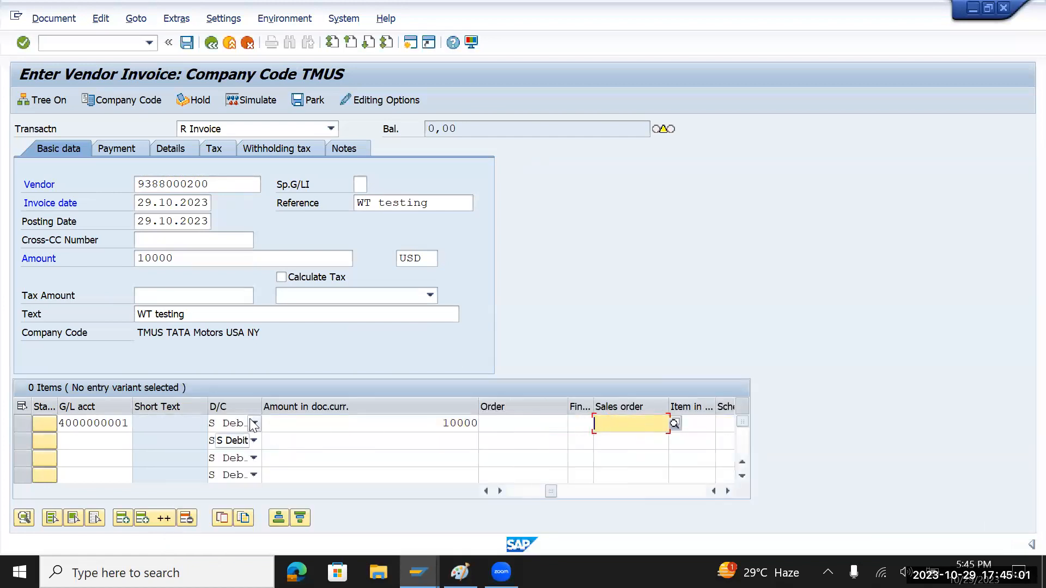
- Validate the entered line item, simulate the vendor invoice and post it
{"action": "key", "text": "Return"}
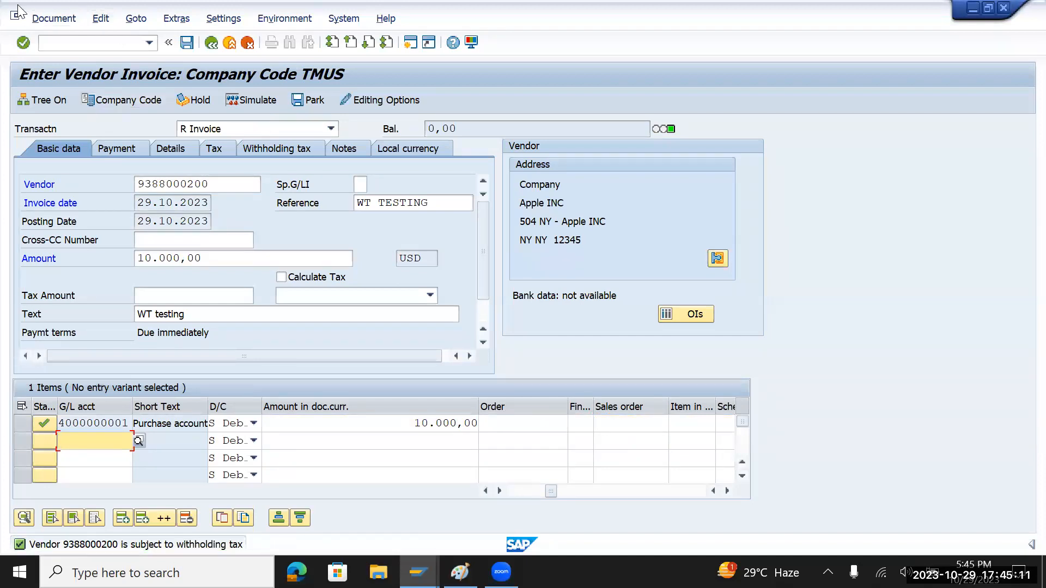
{"action": "left_click", "coordinate": [259, 99]}
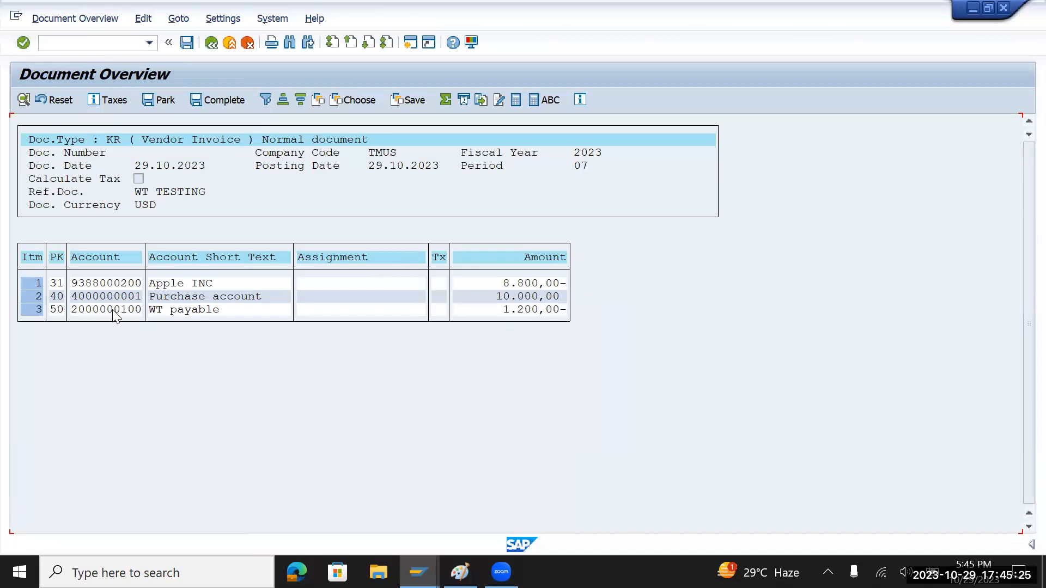
{"action": "left_click", "coordinate": [184, 47]}
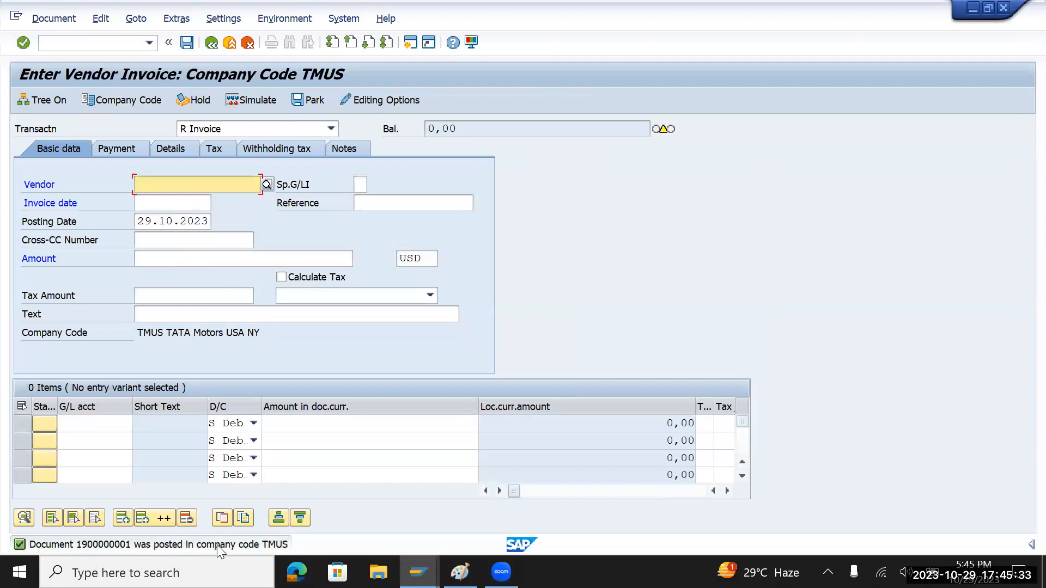
- Display the vendor invoice document that was just posted
{"action": "left_click", "coordinate": [54, 18]}
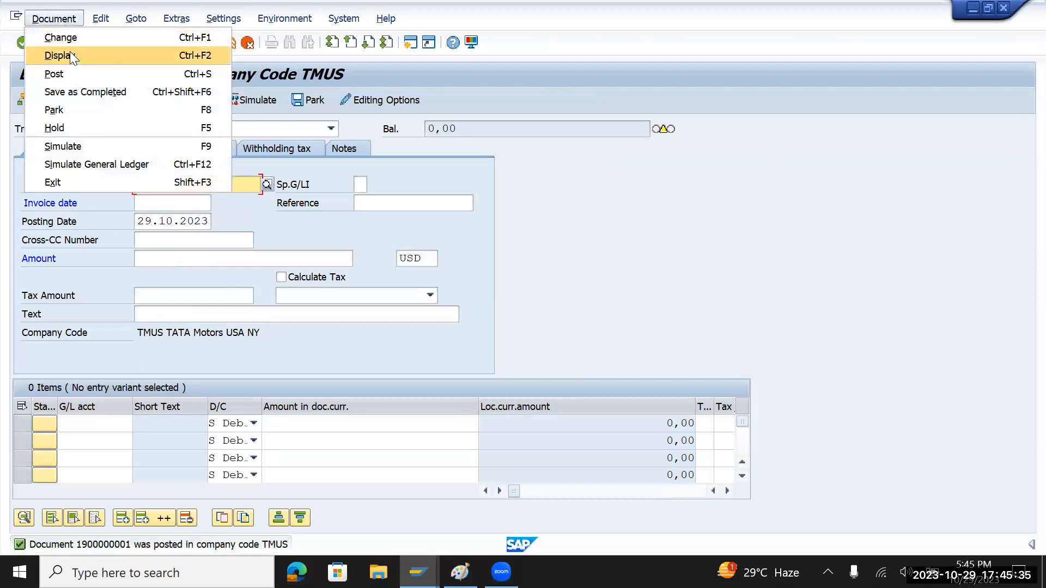
{"action": "left_click", "coordinate": [70, 54]}
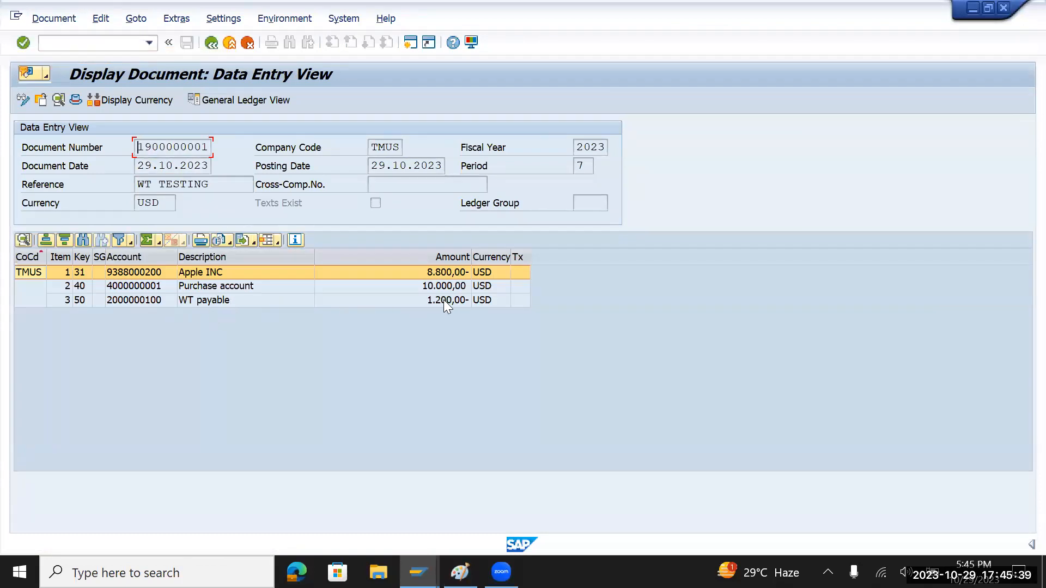
- Run transaction FBL1N for Apple INC's open items in company code TMUS and open the "WT testing" invoice line item
{"action": "left_click", "coordinate": [56, 44]}
{"action": "type", "text": "/nfbl1n"}
{"action": "key", "text": "Return"}
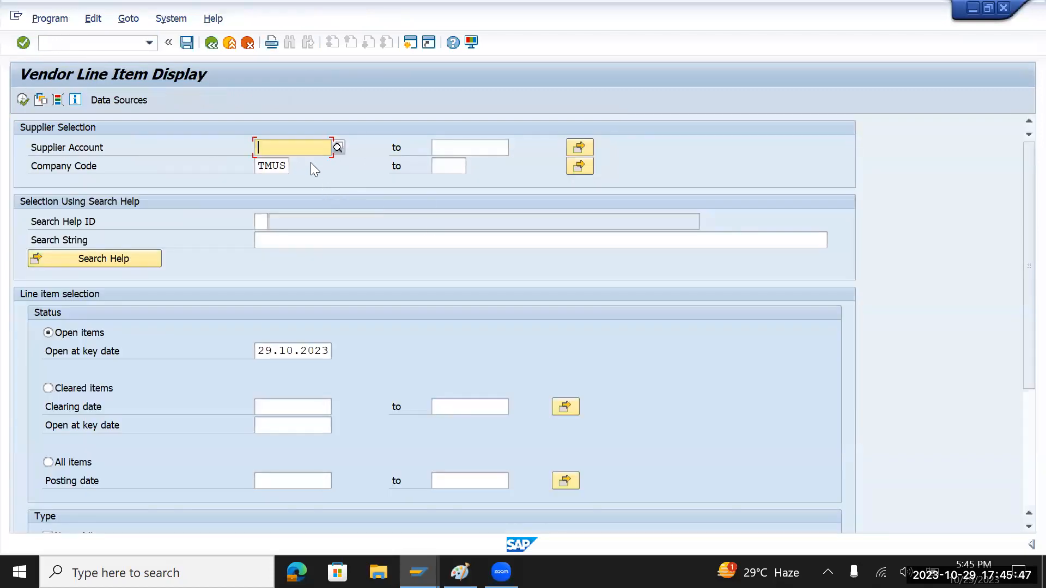
{"action": "left_click", "coordinate": [23, 100]}
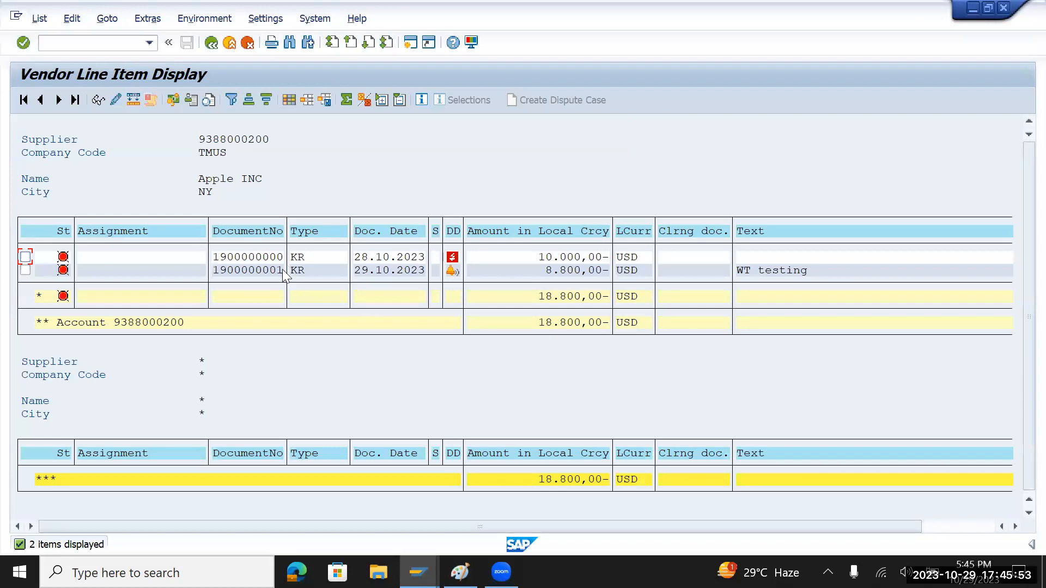
{"action": "left_click", "coordinate": [546, 272]}
{"action": "double_click", "coordinate": [260, 267]}
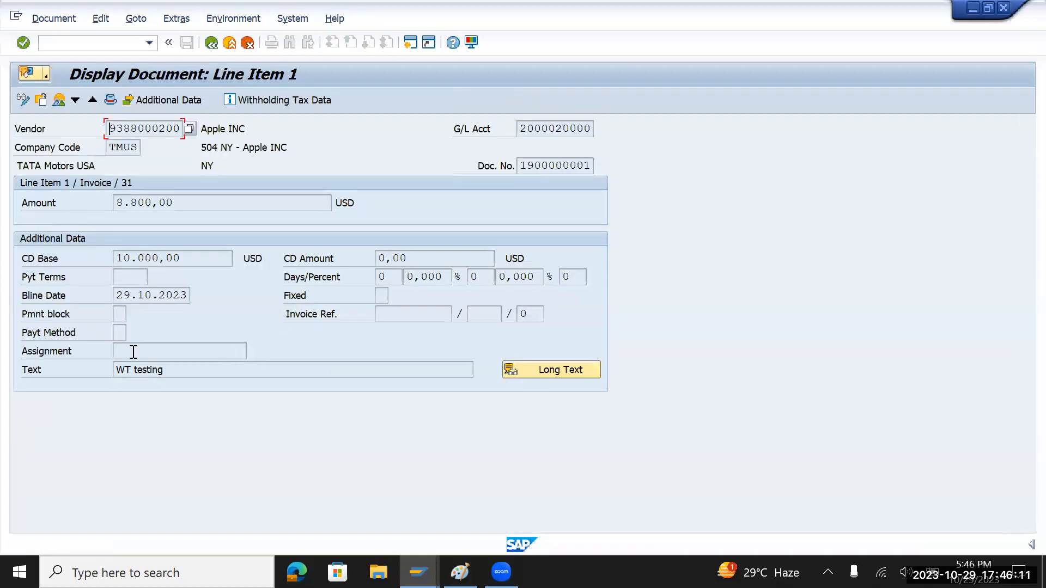
- Check the amount of the Apple INC invoice line item and display the overview of the whole document
{"action": "left_click_drag", "start_coordinate": [203, 200], "coordinate": [111, 113]}
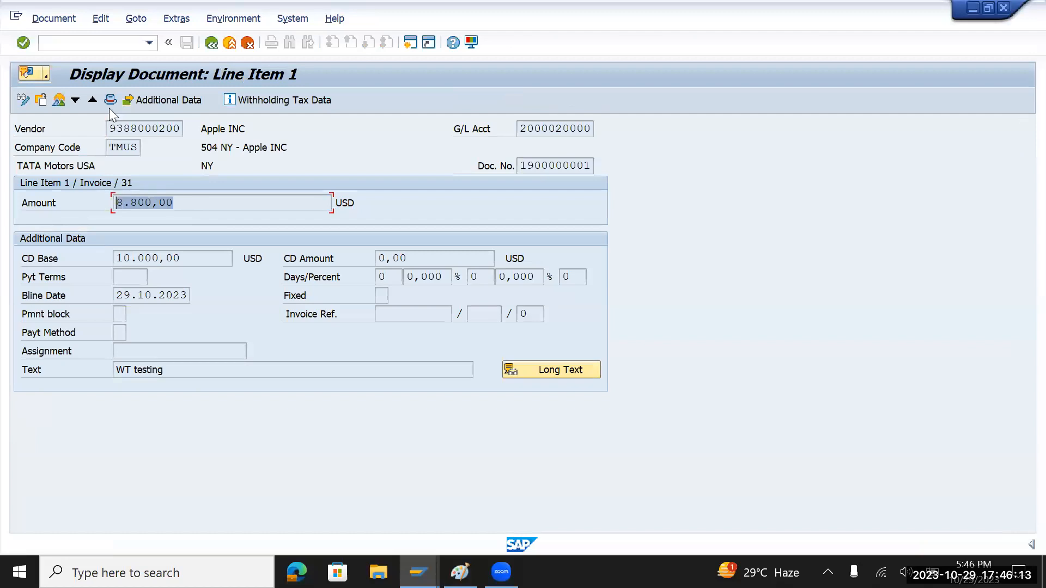
{"action": "left_click", "coordinate": [58, 103]}
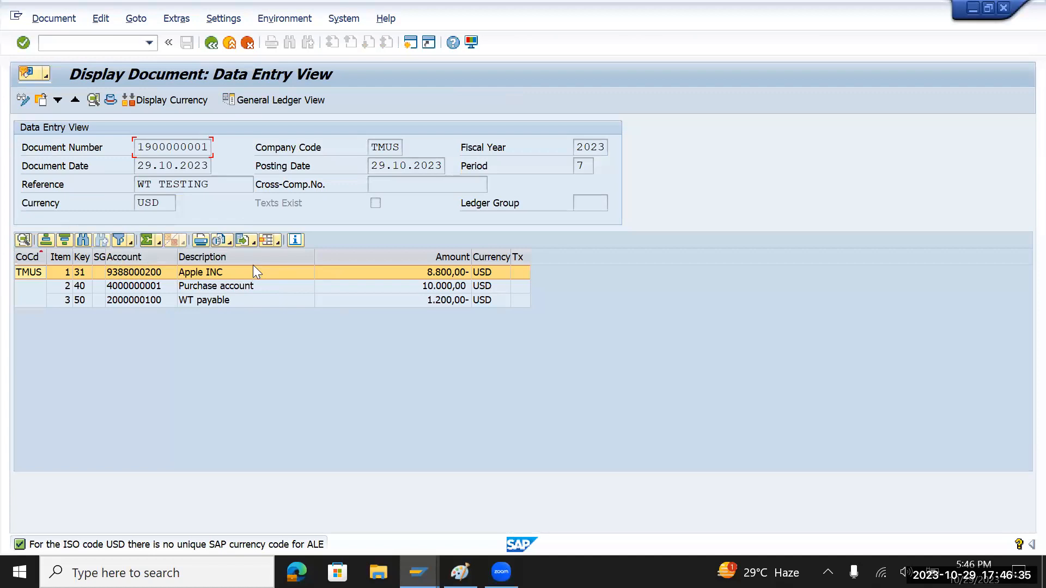
{"action": "key", "text": "alt+a"}
{"action": "left_click", "coordinate": [615, 388]}
- Run transaction BP, find business partner Apple INC and review its withholding tax types in the Supplier-FI role
{"action": "type", "text": "/nbp"}
{"action": "key", "text": "Return"}
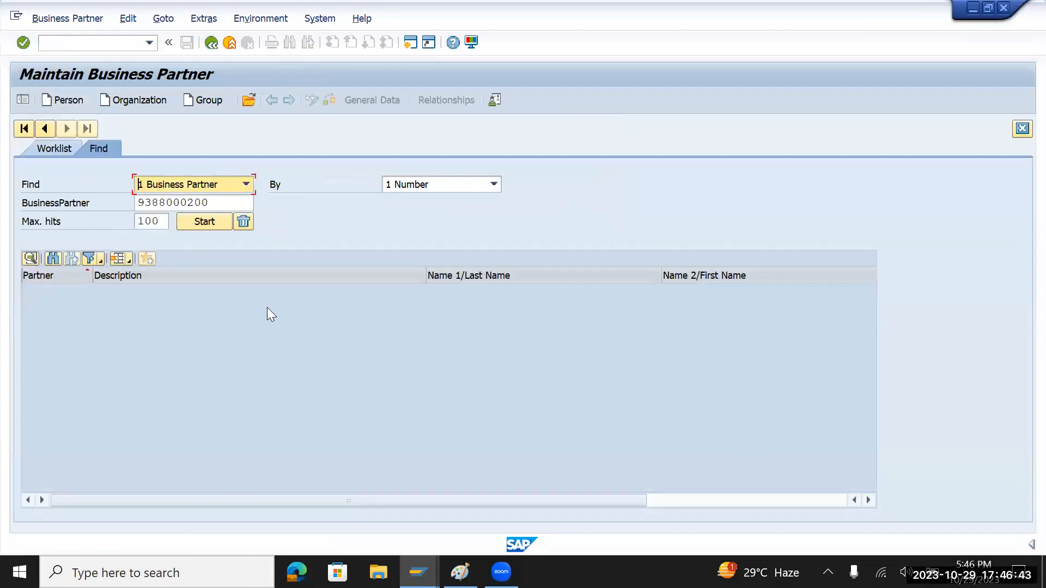
{"action": "left_click", "coordinate": [195, 226]}
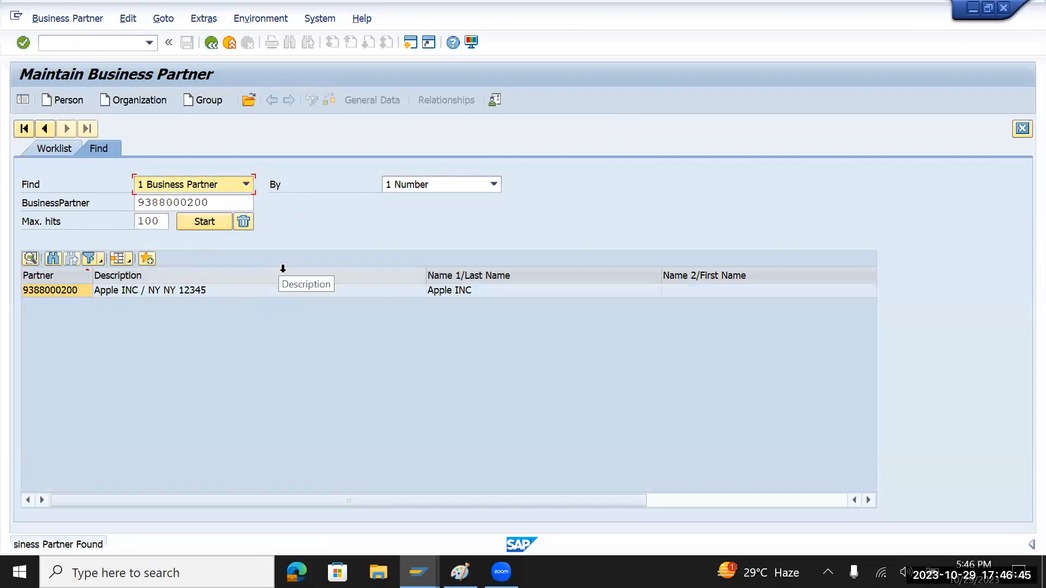
{"action": "double_click", "coordinate": [167, 294]}
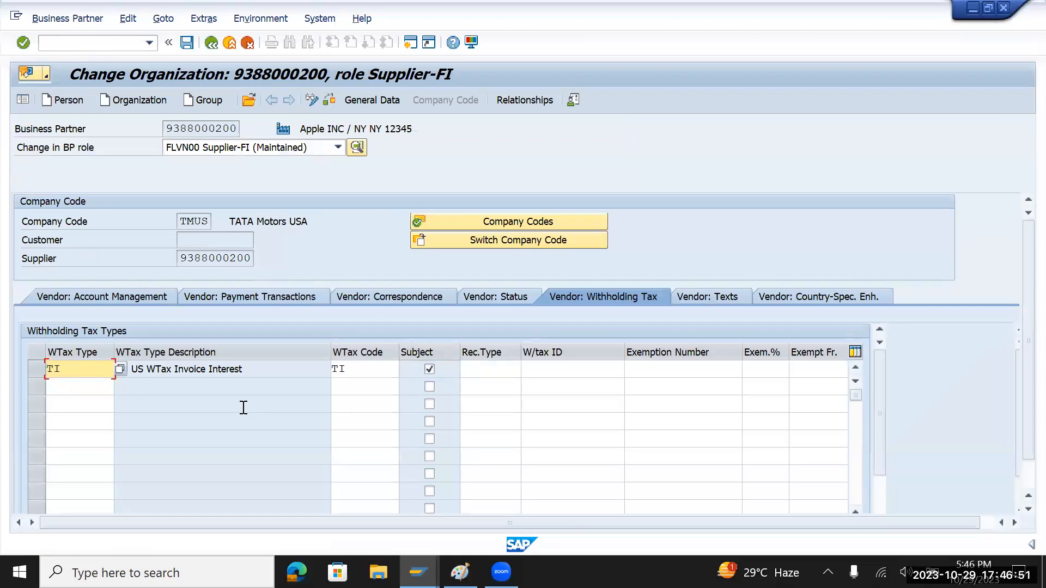
{"action": "left_click", "coordinate": [352, 409]}
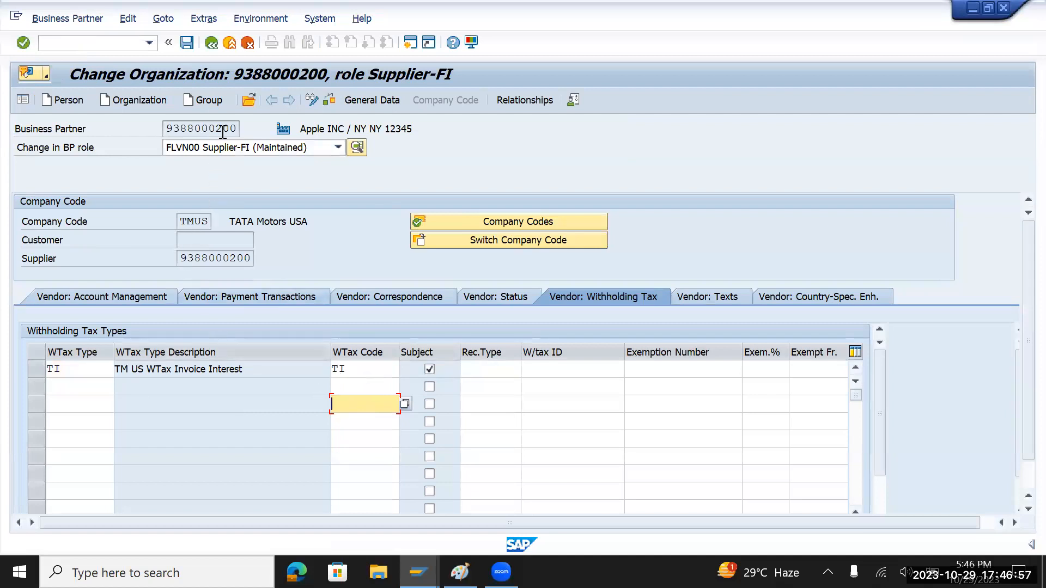
- Run transaction F-53 for outgoing payments and set the document date to 29.10.2023
{"action": "left_click", "coordinate": [96, 48]}
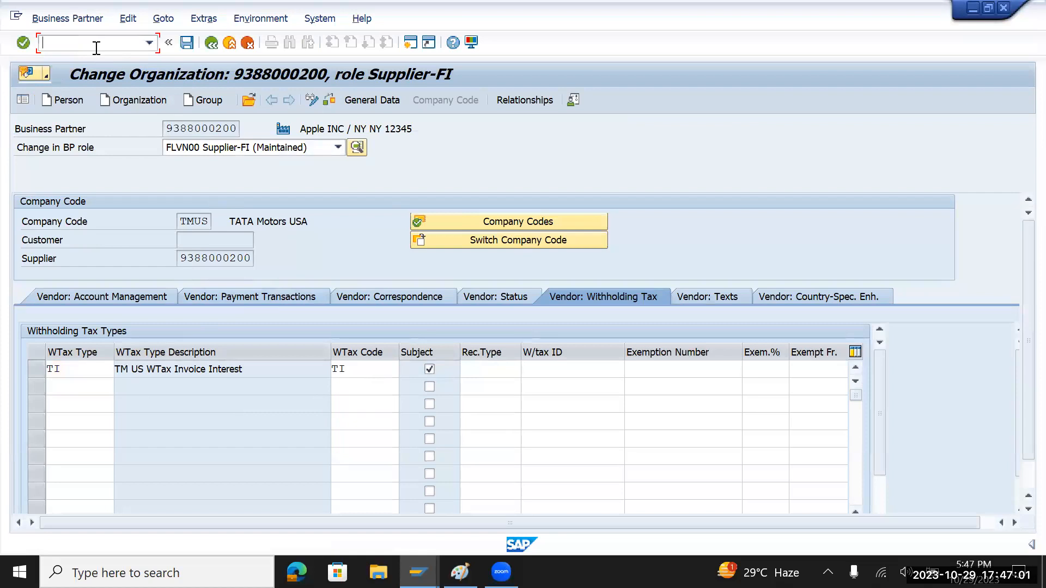
{"action": "type", "text": "/"}
{"action": "type", "text": "f-53"}
{"action": "key", "text": "Return"}
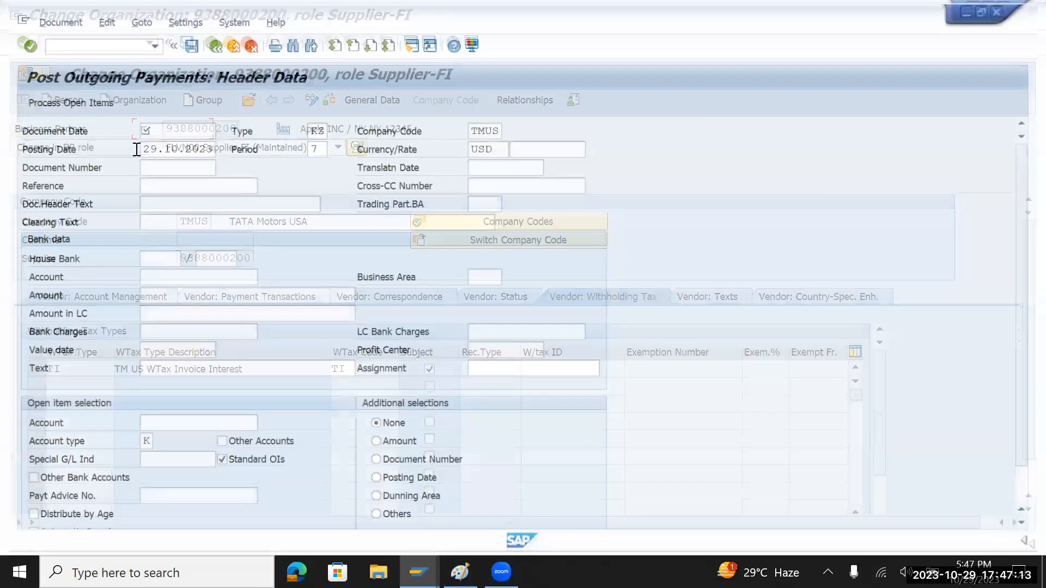
{"action": "left_click", "coordinate": [139, 147]}
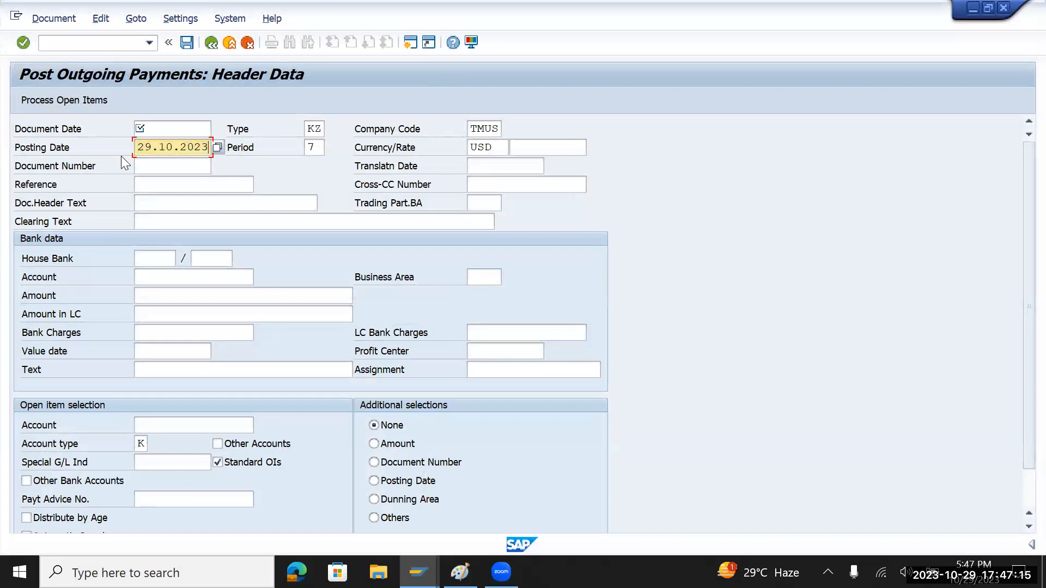
{"action": "left_click", "coordinate": [158, 127]}
{"action": "type", "text": "29.10.2023"}
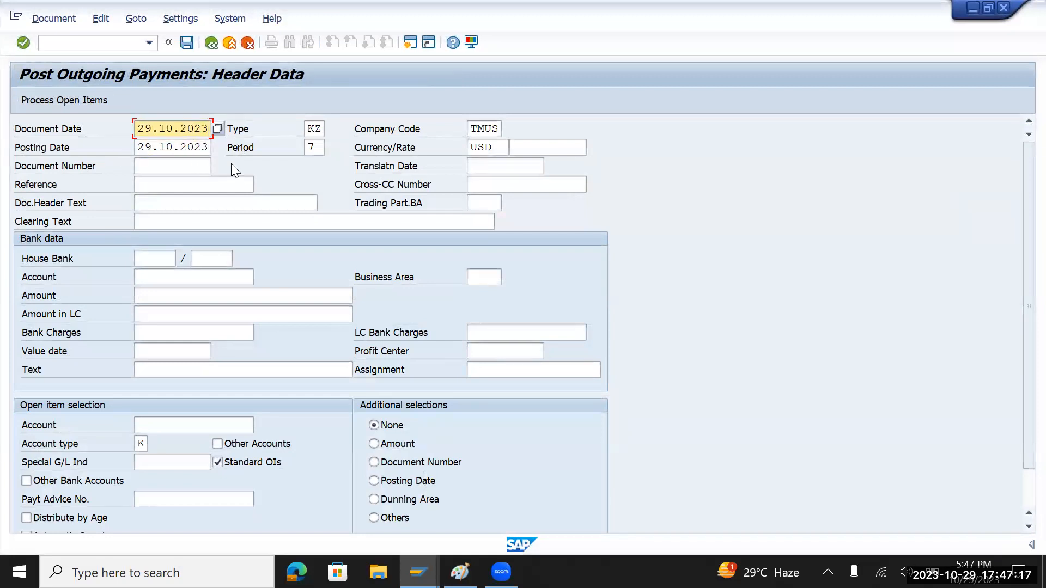
- Enter "Payment" as the document header text of the outgoing payment
{"action": "left_click_drag", "start_coordinate": [308, 129], "coordinate": [326, 130]}
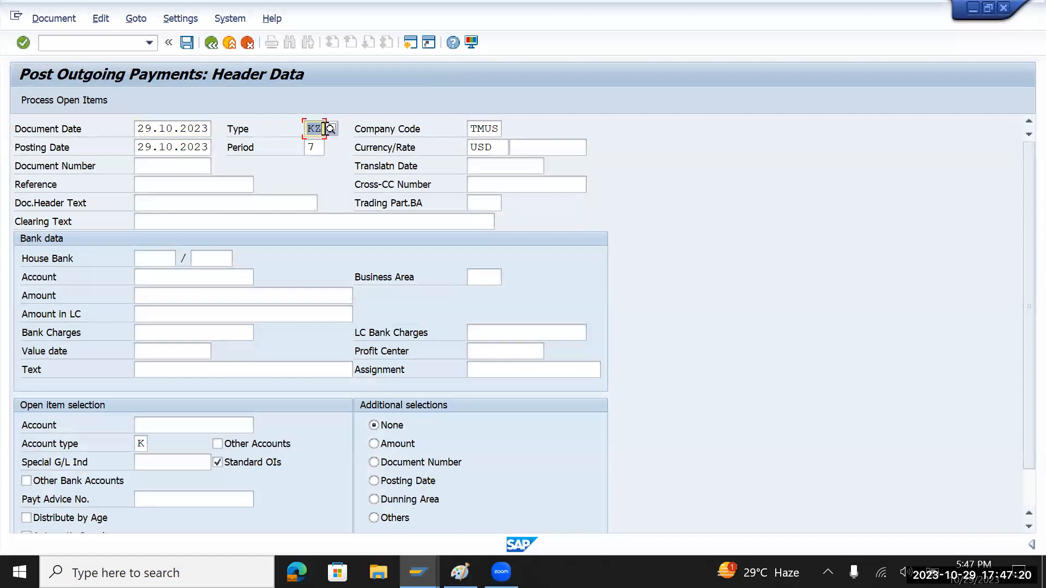
{"action": "left_click", "coordinate": [174, 187]}
{"action": "left_click", "coordinate": [177, 199]}
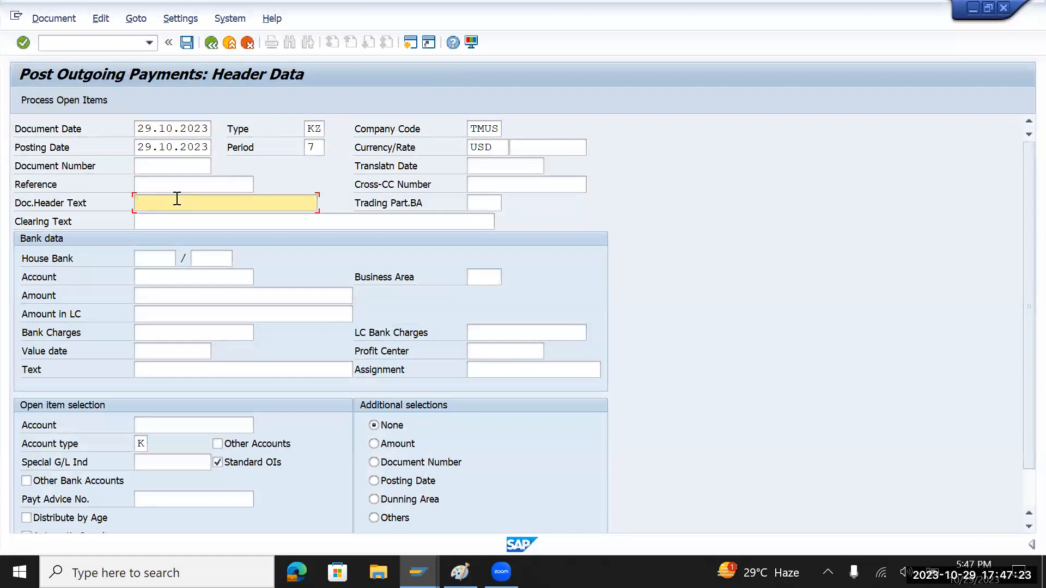
{"action": "type", "text": "payment"}
{"action": "key", "text": "BackSpace"}
{"action": "key", "text": "BackSpace"}
{"action": "key", "text": "BackSpace"}
{"action": "key", "text": "BackSpace"}
{"action": "key", "text": "BackSpace"}
{"action": "key", "text": "BackSpace"}
{"action": "key", "text": "BackSpace"}
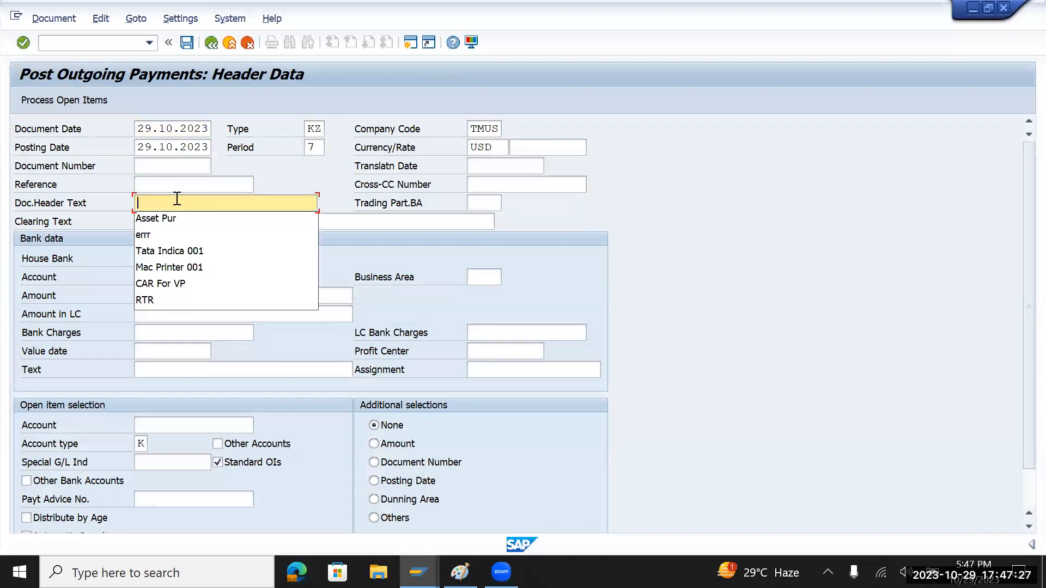
{"action": "type", "text": "Payment"}
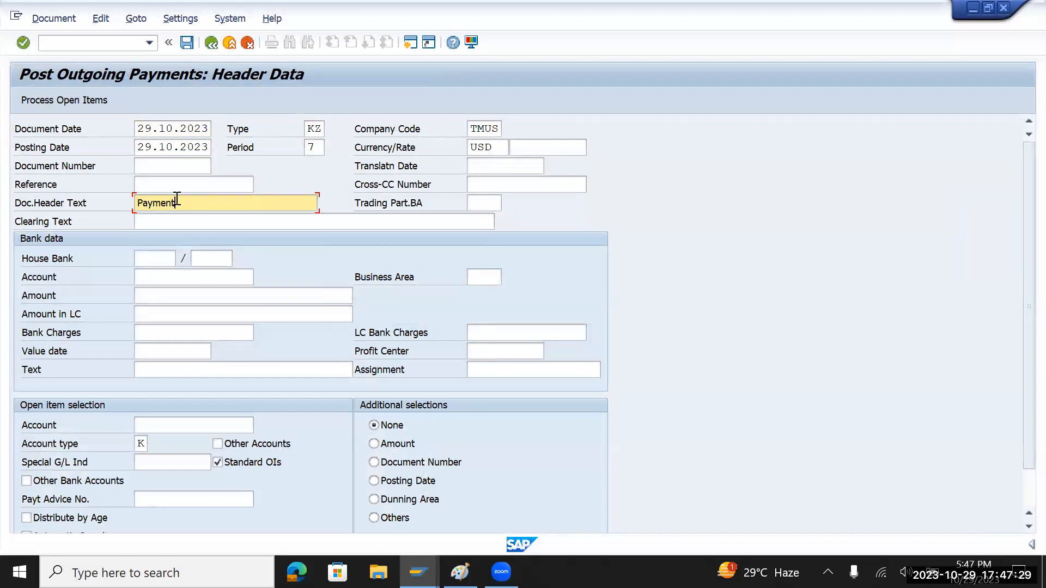
- Look up the G/L accounts of chart TMOP, choose Cash as the bank data account and set the amount to 10000
{"action": "left_click", "coordinate": [155, 275]}
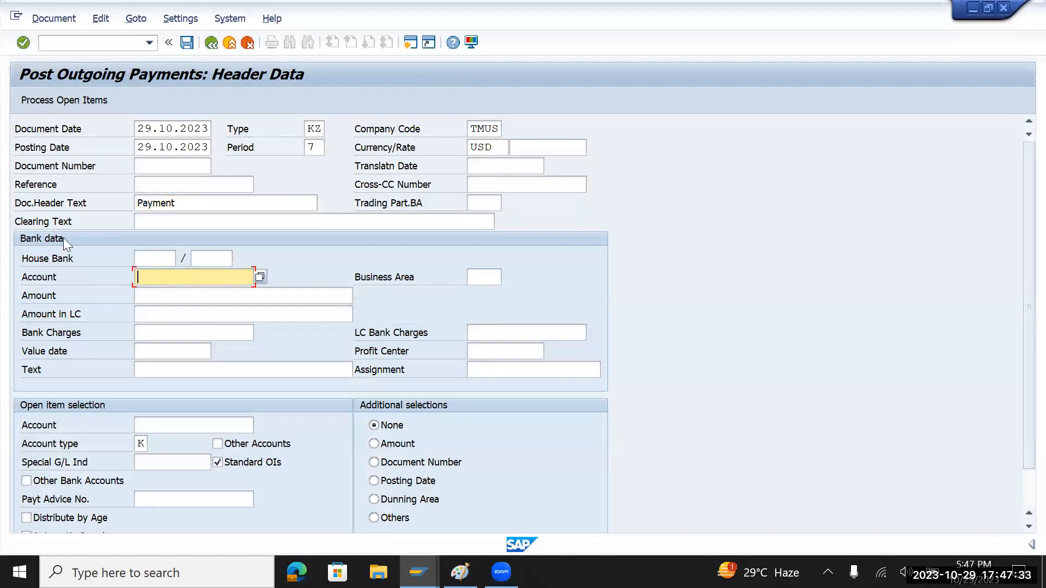
{"action": "left_click", "coordinate": [260, 277]}
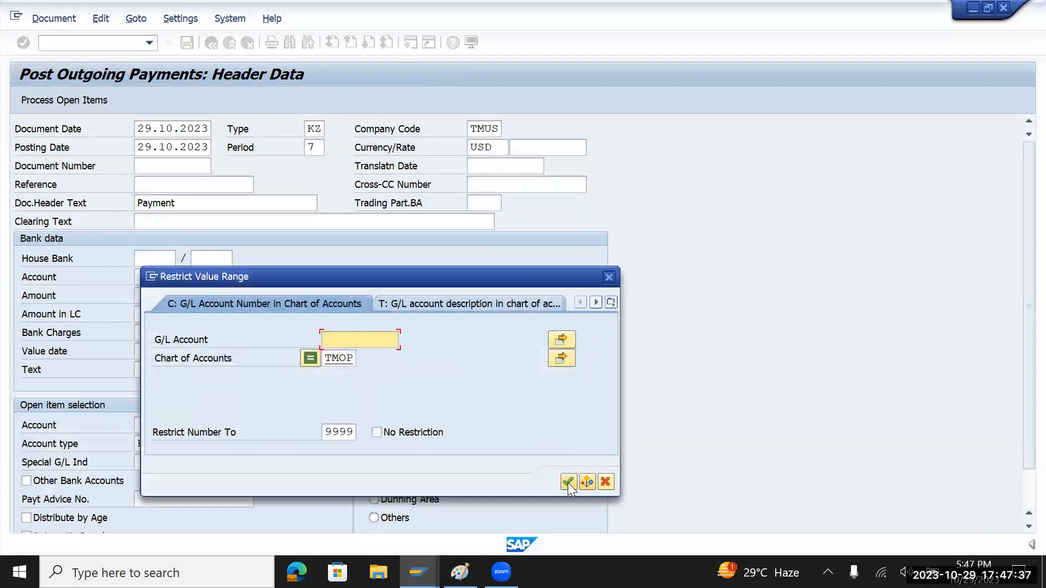
{"action": "left_click", "coordinate": [567, 482]}
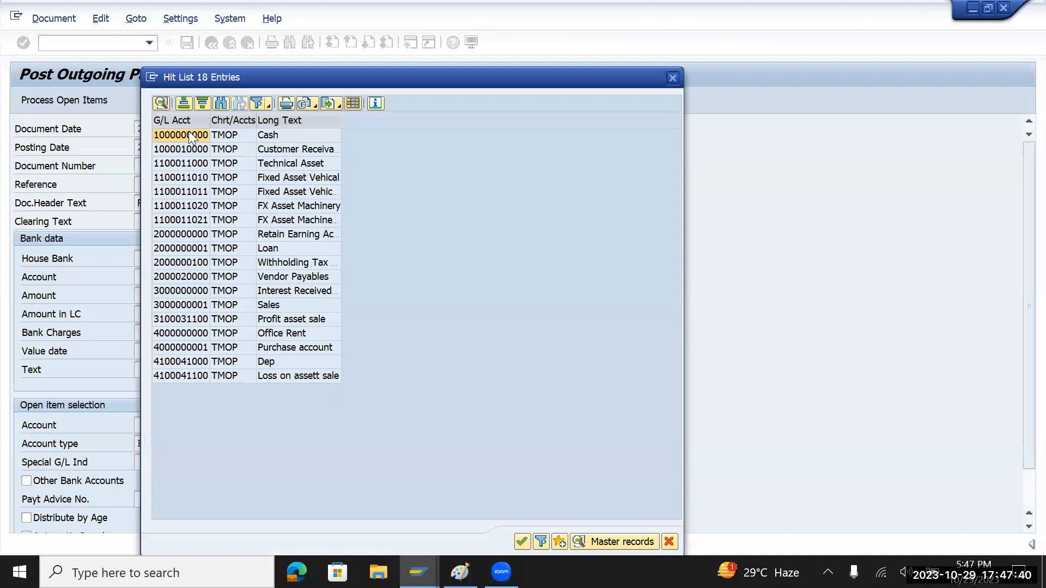
{"action": "left_click", "coordinate": [189, 134]}
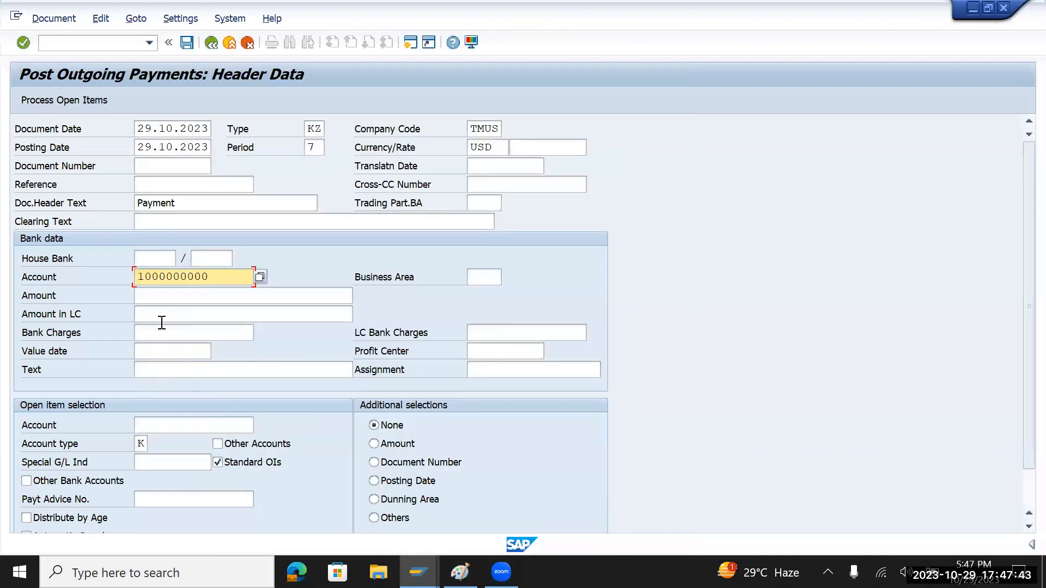
{"action": "left_click", "coordinate": [167, 300]}
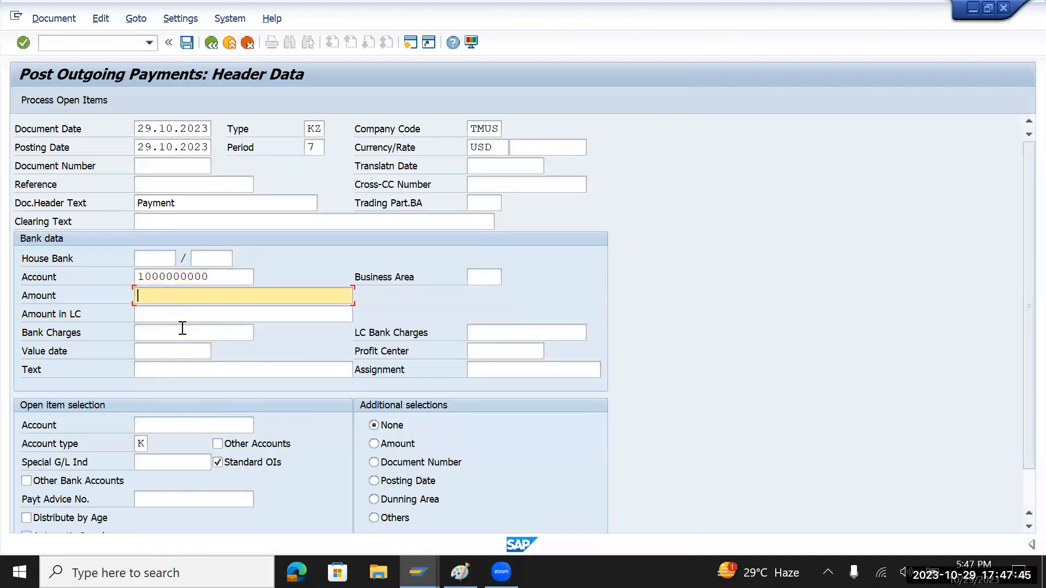
{"action": "key", "text": "BackSpace"}
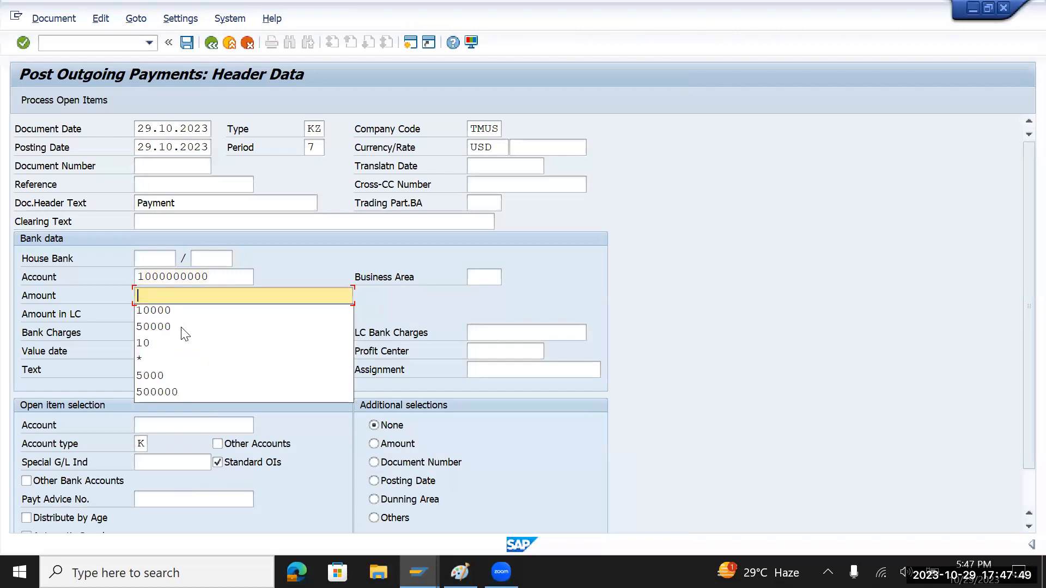
{"action": "type", "text": "10000"}
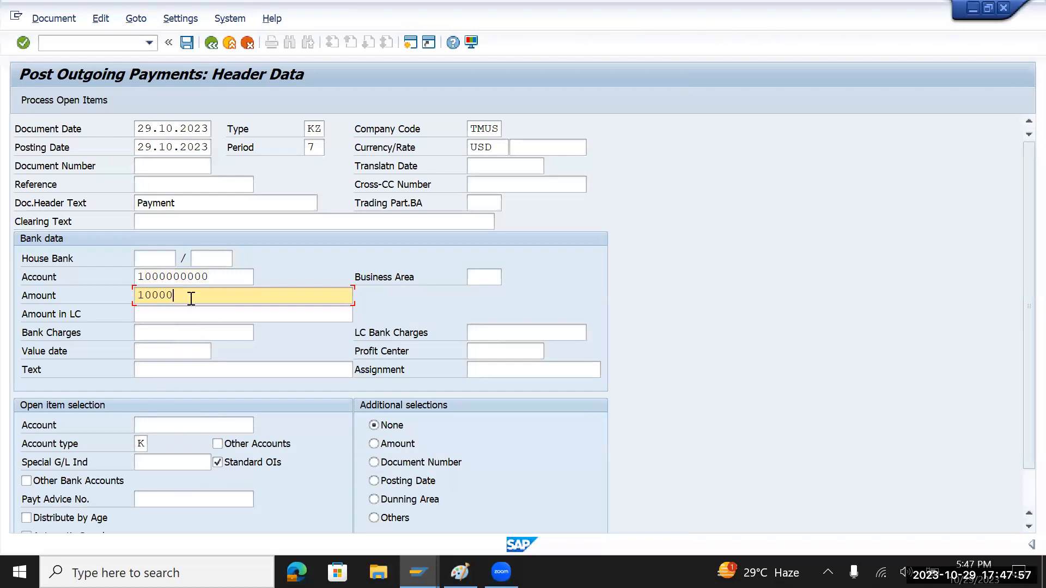
- Copy the header text "Payment" into the text of the bank data
{"action": "left_click_drag", "start_coordinate": [194, 206], "coordinate": [101, 205]}
{"action": "key", "text": "ctrl+c"}
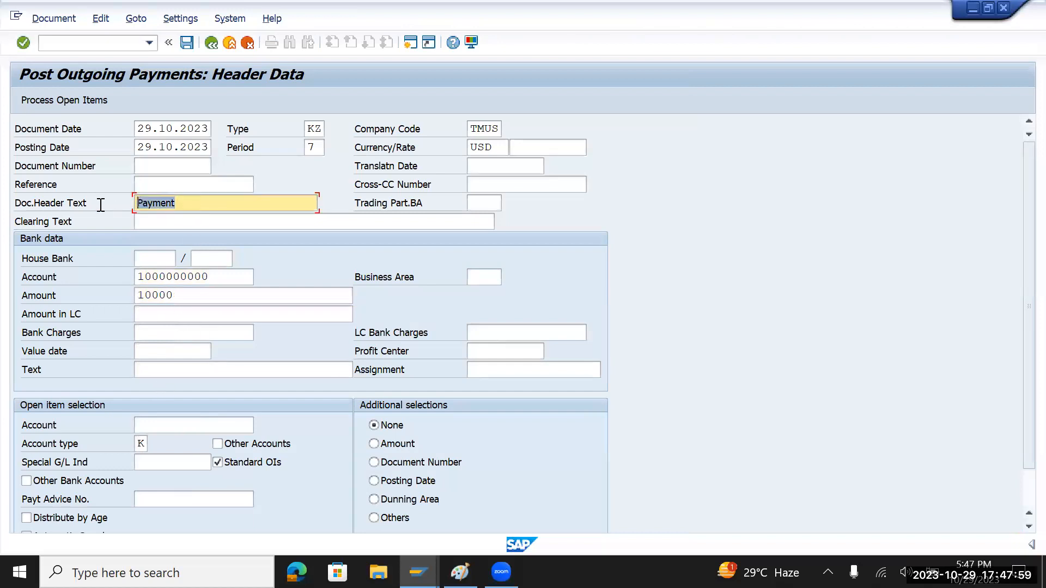
{"action": "left_click", "coordinate": [169, 313]}
{"action": "left_click", "coordinate": [167, 375]}
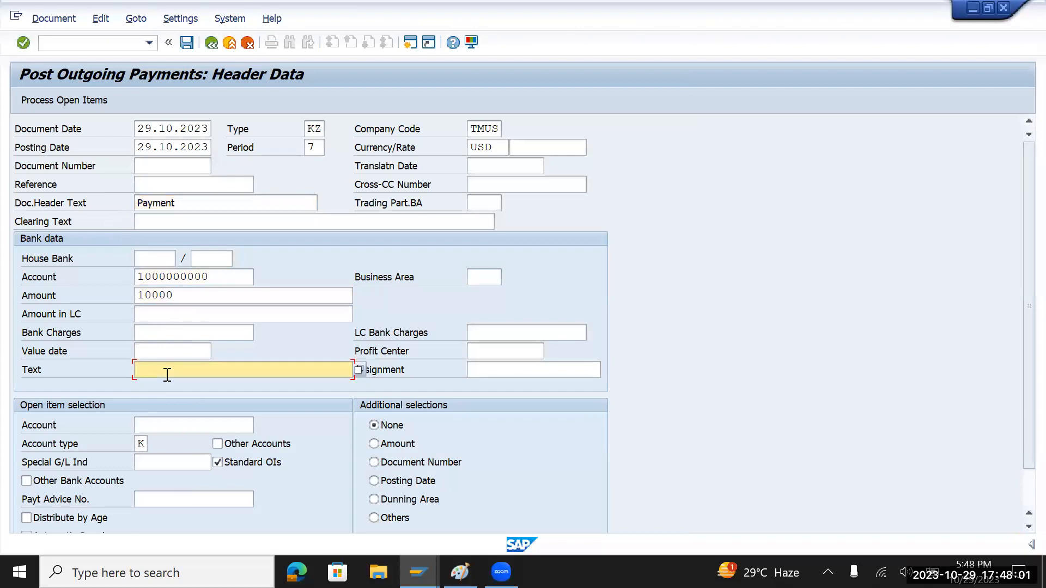
{"action": "key", "text": "ctrl+v"}
- Set the value date in the bank data to 29.10.2023
{"action": "left_click", "coordinate": [153, 348]}
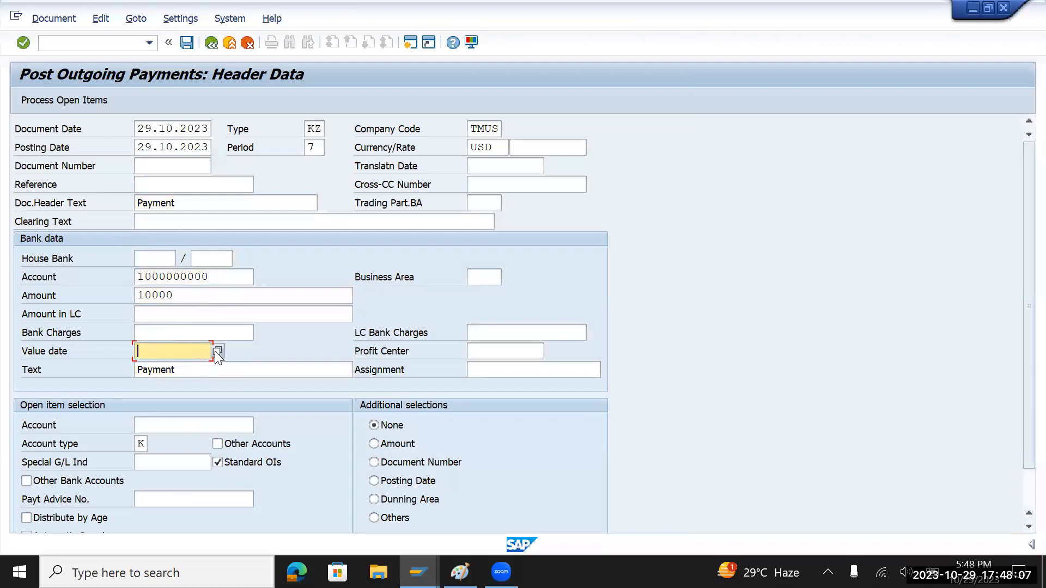
{"action": "left_click", "coordinate": [215, 350]}
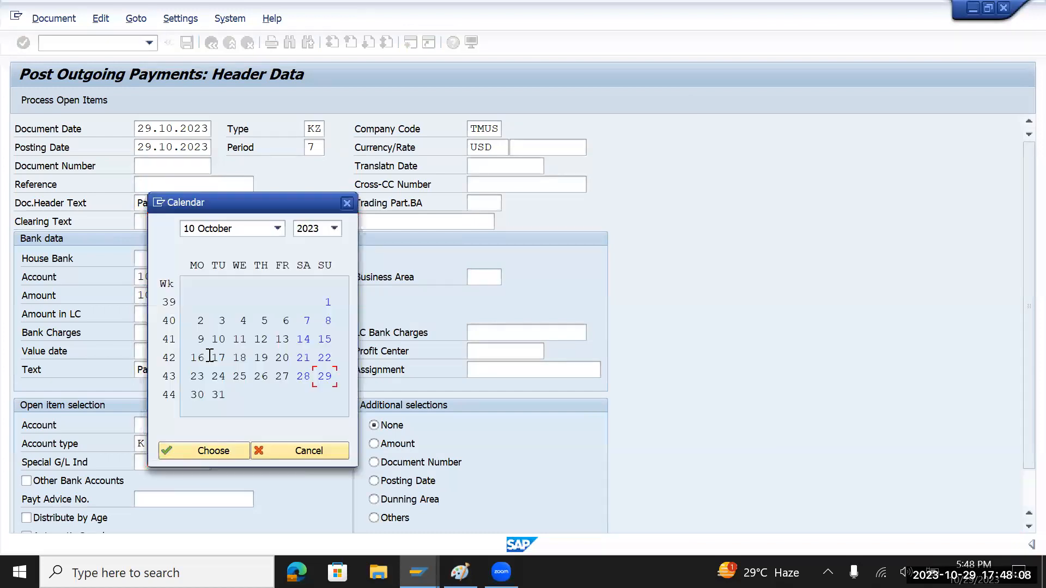
{"action": "double_click", "coordinate": [322, 376]}
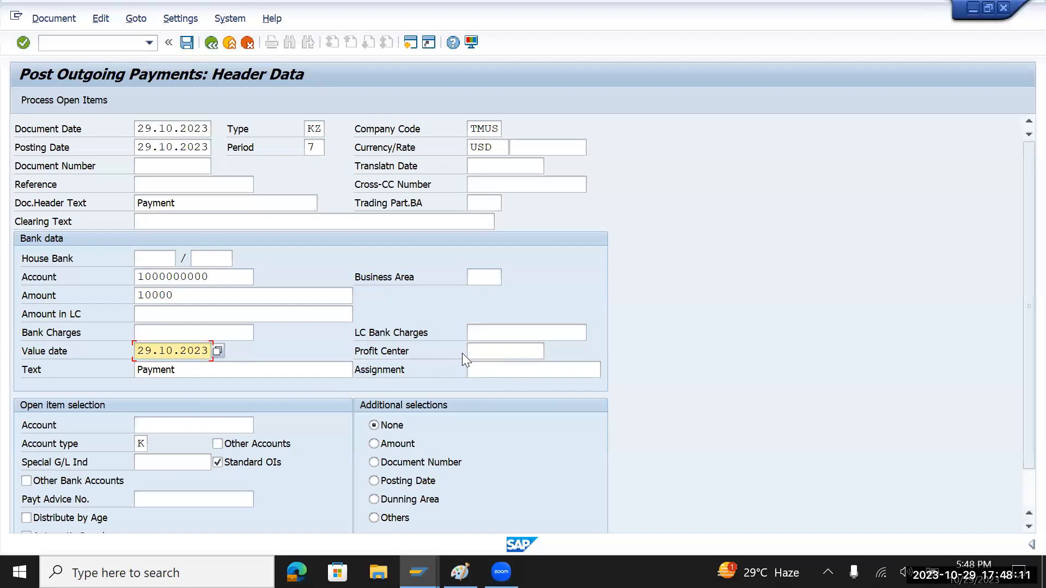
- Look up the suppliers of company code TMUS, choose Apple INC for the open item selection and try to process its open items
{"action": "left_click", "coordinate": [154, 420]}
{"action": "left_click", "coordinate": [259, 425]}
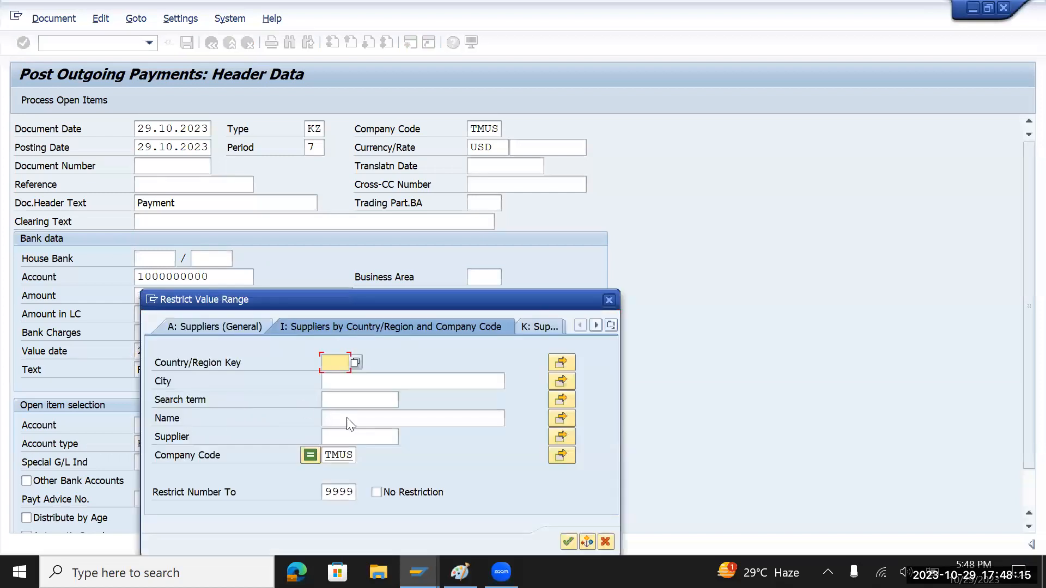
{"action": "left_click", "coordinate": [568, 541]}
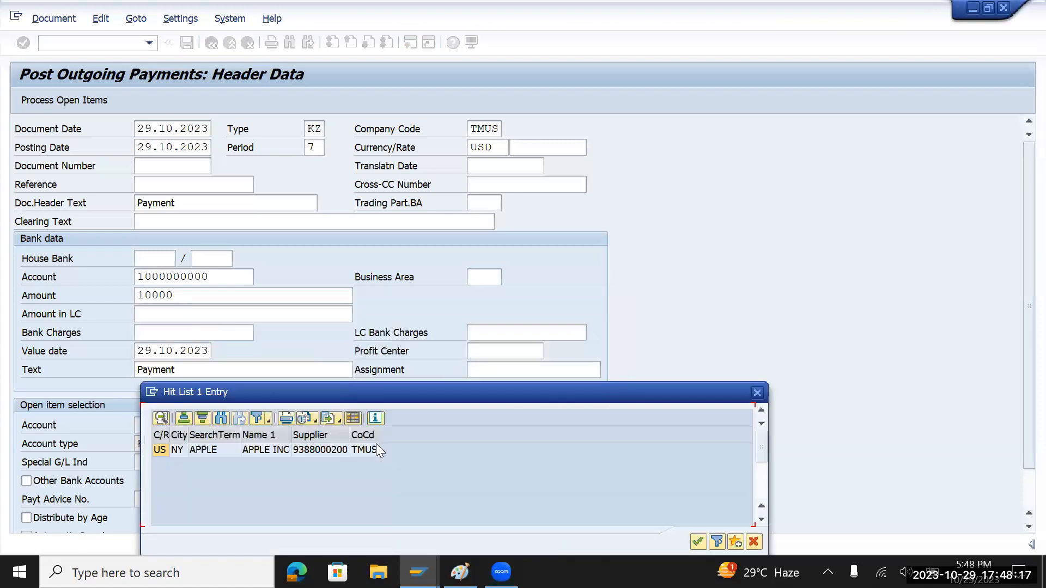
{"action": "double_click", "coordinate": [237, 452]}
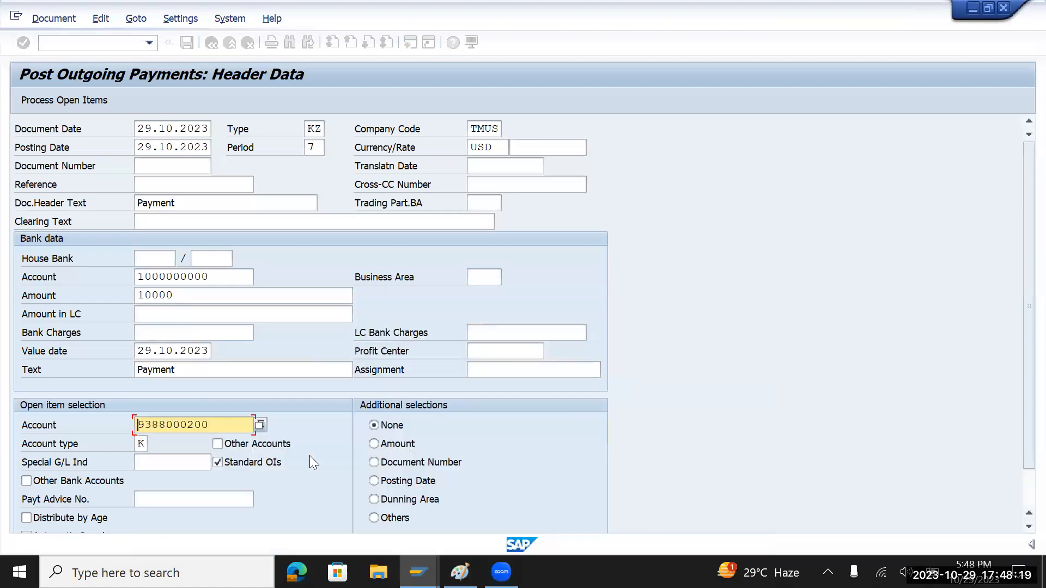
{"action": "left_click_drag", "start_coordinate": [238, 425], "coordinate": [92, 426]}
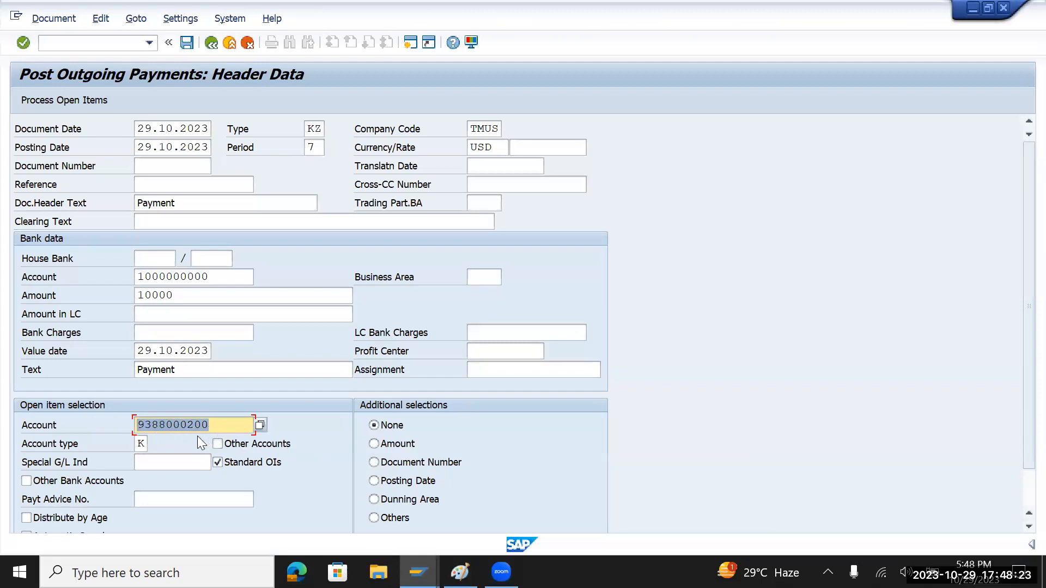
{"action": "scroll", "coordinate": [235, 480], "scroll_direction": "down", "scroll_amount": 2}
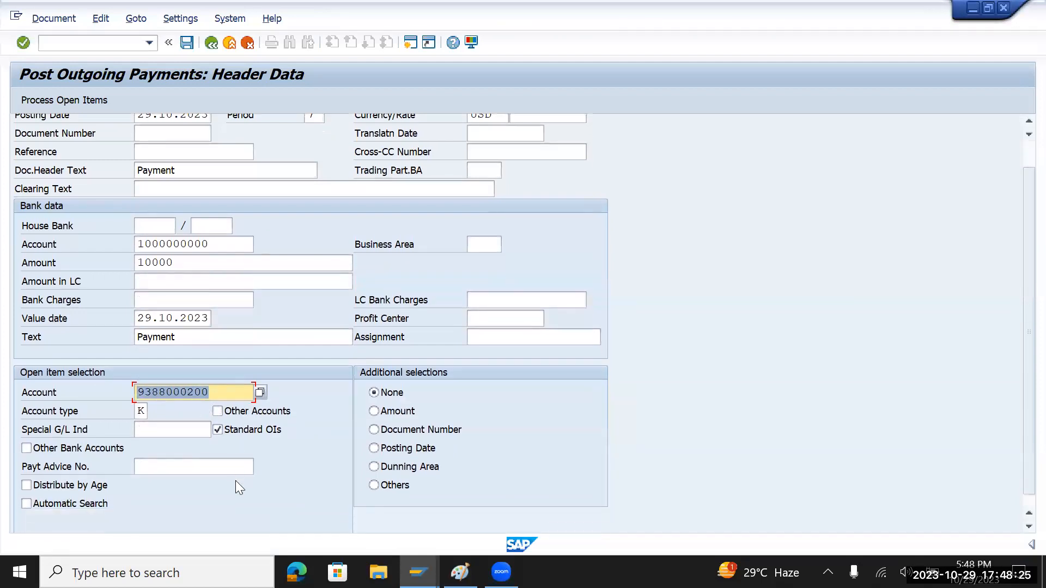
{"action": "scroll", "coordinate": [235, 480], "scroll_direction": "up", "scroll_amount": 2}
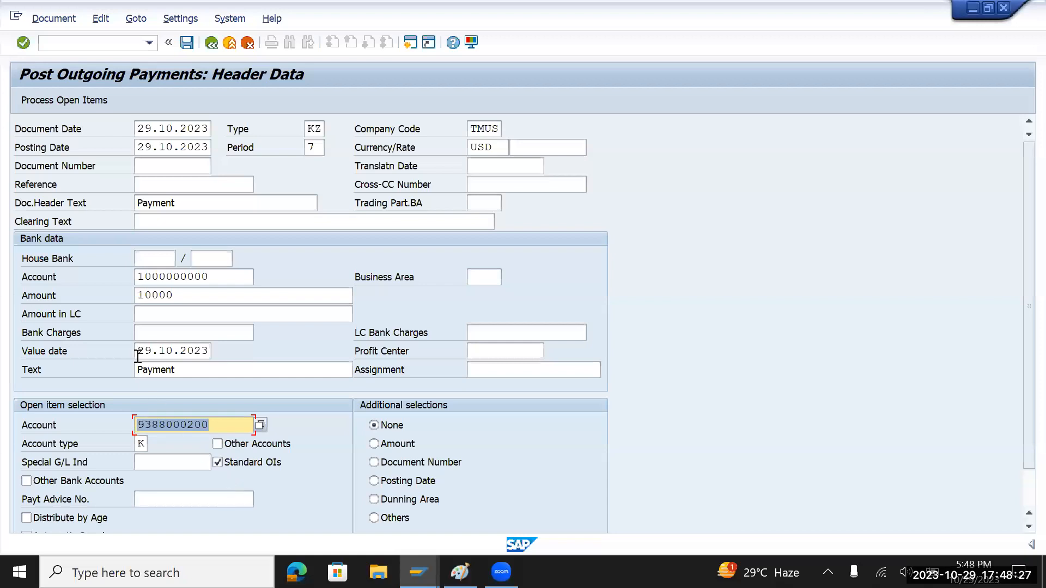
{"action": "left_click", "coordinate": [45, 102]}
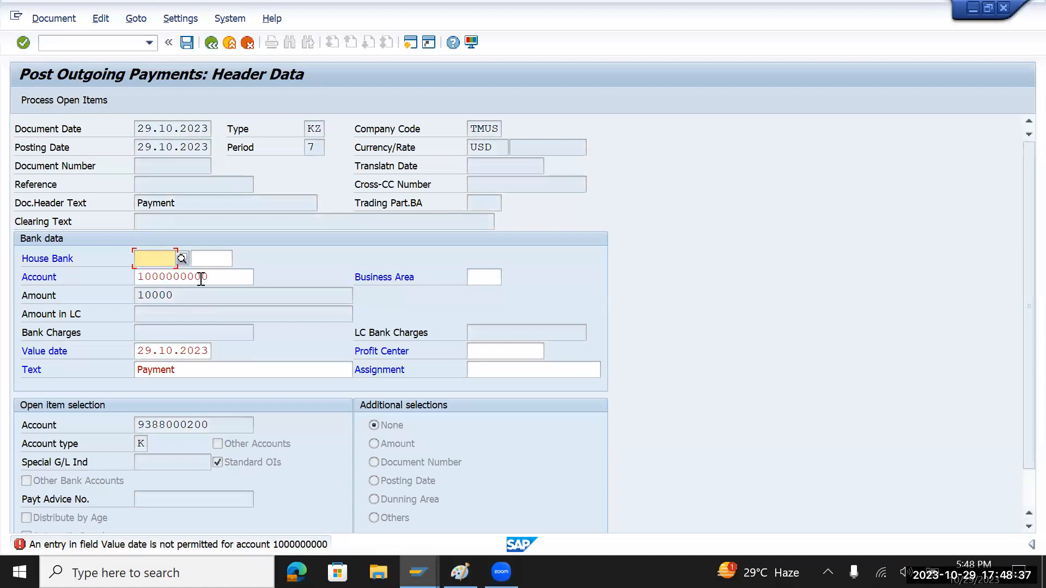
- Clear the value date in the bank data and try again to process the open items
{"action": "left_click", "coordinate": [151, 351]}
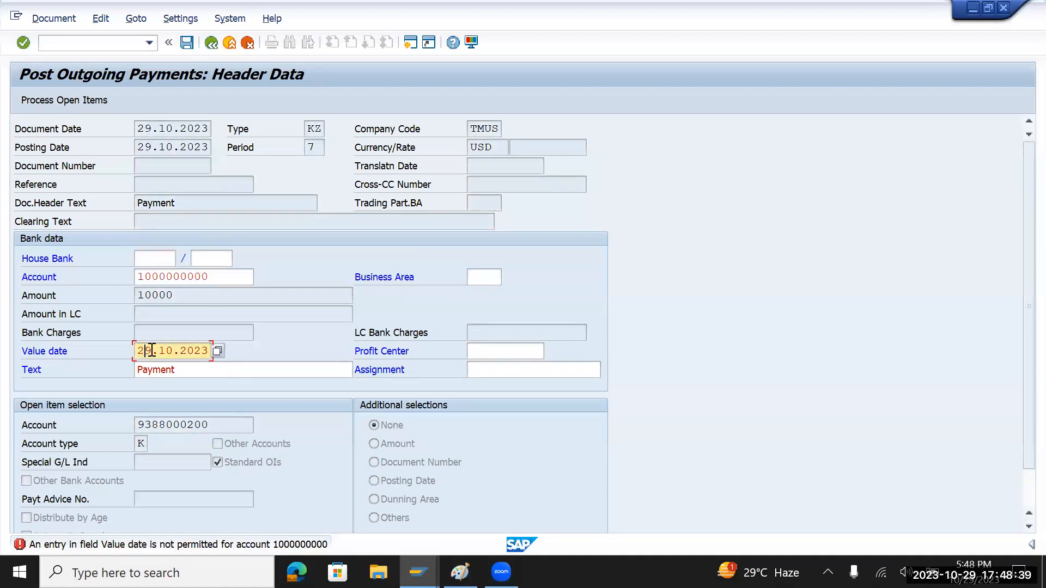
{"action": "key", "text": "Delete"}
{"action": "key", "text": "Delete"}
{"action": "key", "text": "Delete"}
{"action": "key", "text": "Delete"}
{"action": "key", "text": "Delete"}
{"action": "key", "text": "Delete"}
{"action": "key", "text": "Delete"}
{"action": "key", "text": "Delete"}
{"action": "key", "text": "Delete"}
{"action": "key", "text": "Delete"}
{"action": "left_click", "coordinate": [82, 101]}
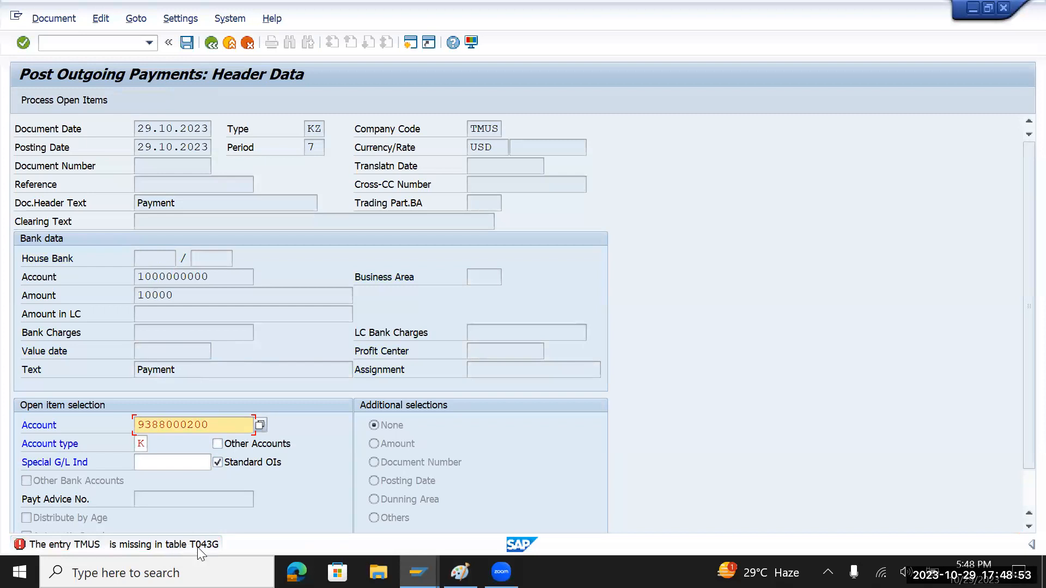
- Open the explanation of the missing-entry error, copy the table name T043G from it and return to the payment header
{"action": "key", "text": "Return"}
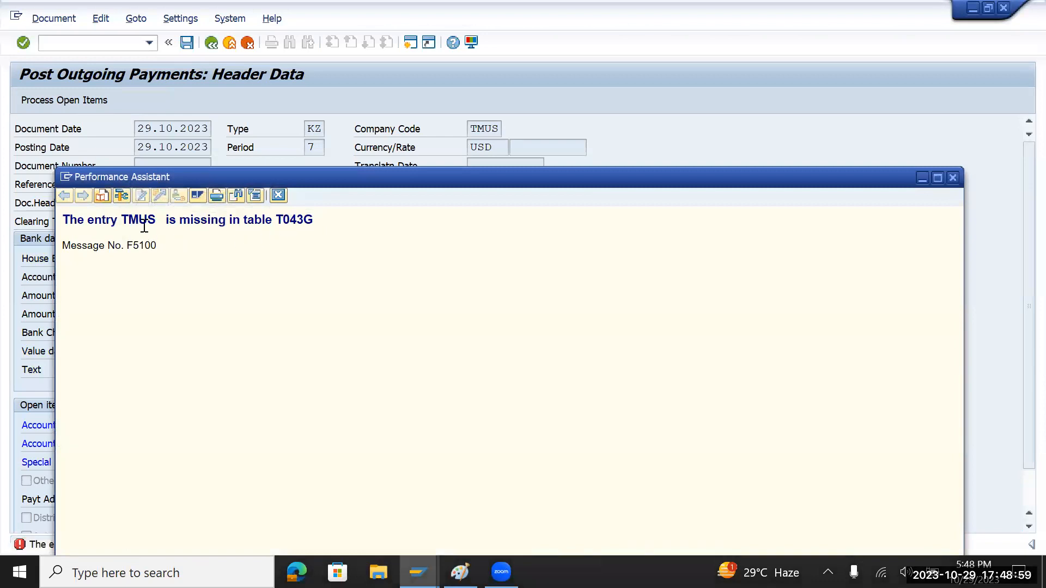
{"action": "left_click_drag", "start_coordinate": [276, 219], "coordinate": [329, 220]}
{"action": "key", "text": "Escape"}
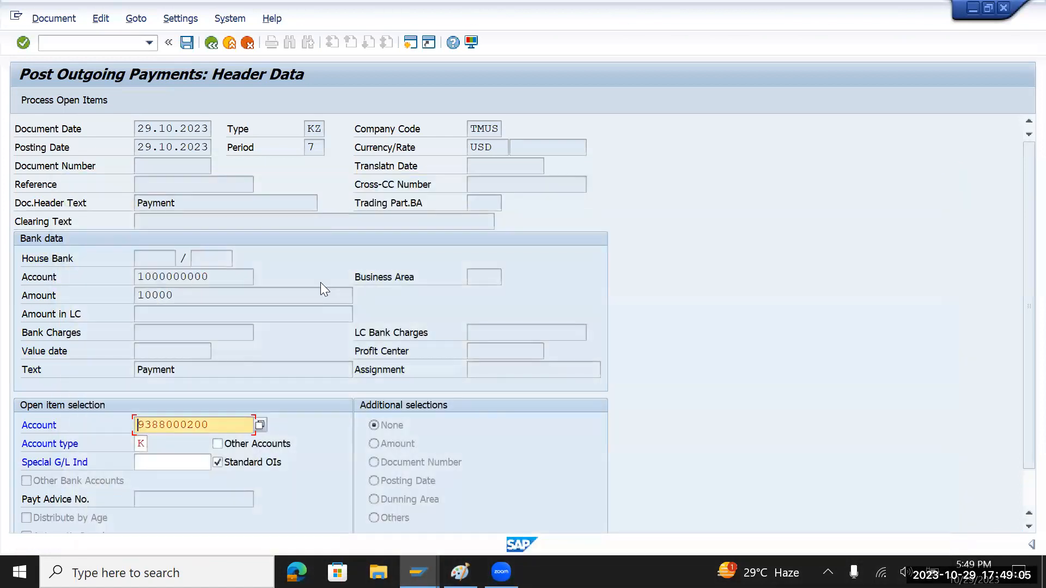
{"action": "key", "text": "Return"}
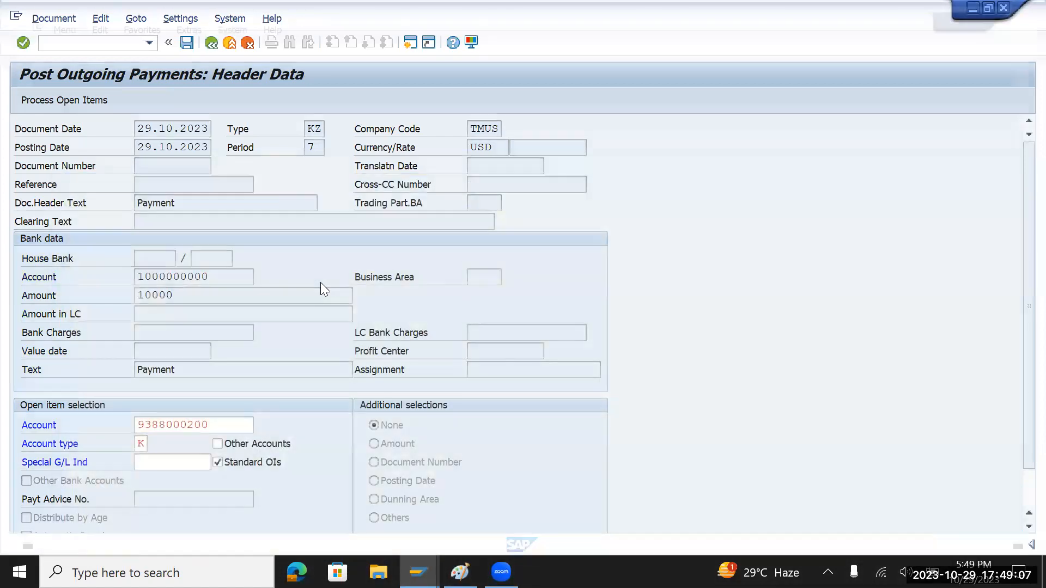
- Display the entries of table T043G with transaction SE16N, check the table's description and leave the table display
{"action": "type", "text": "fs"}
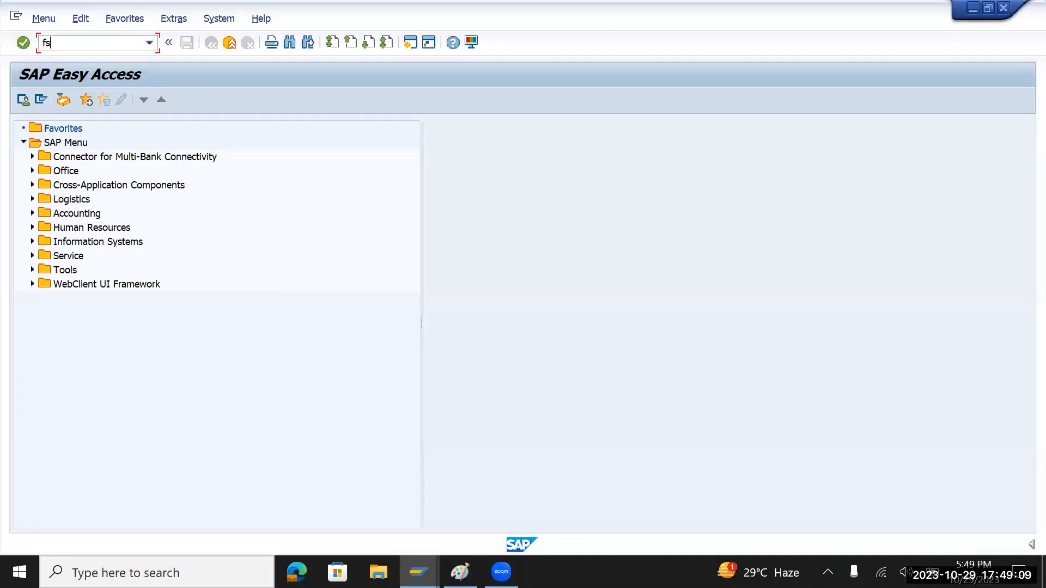
{"action": "type", "text": "se16n"}
{"action": "key", "text": "Return"}
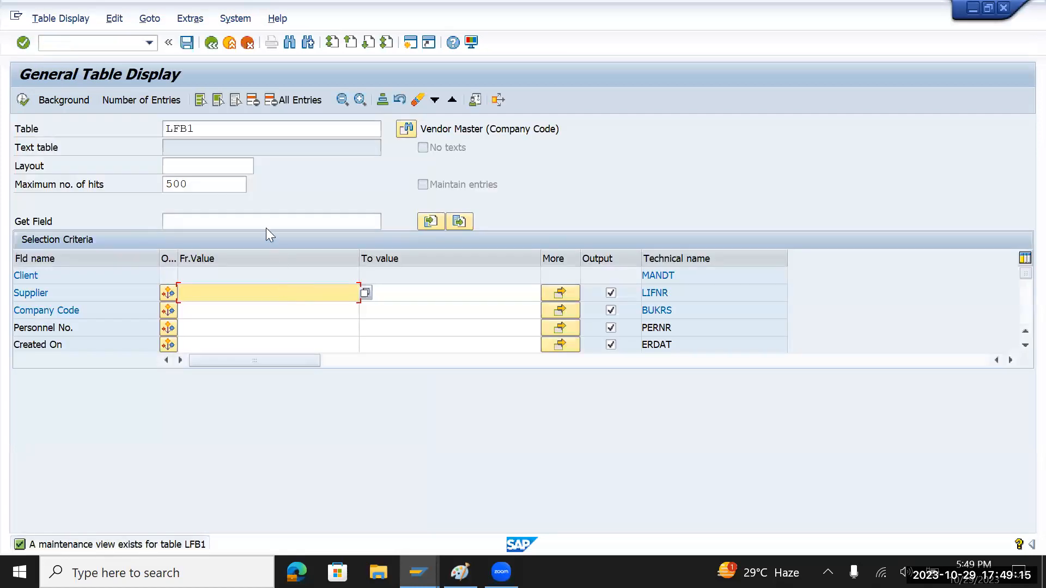
{"action": "left_click", "coordinate": [164, 128]}
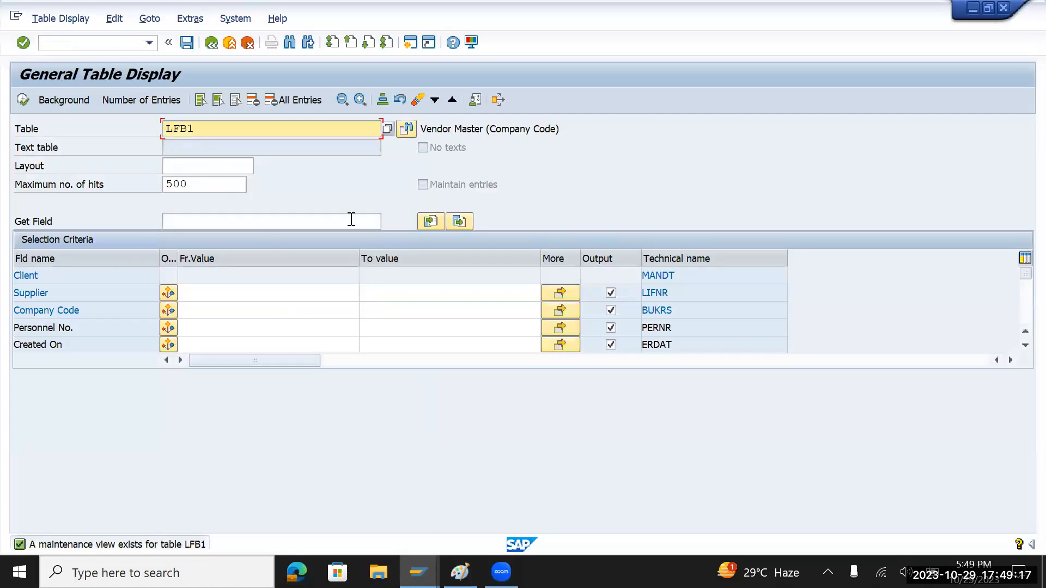
{"action": "type", "text": "T043G"}
{"action": "key", "text": "Return"}
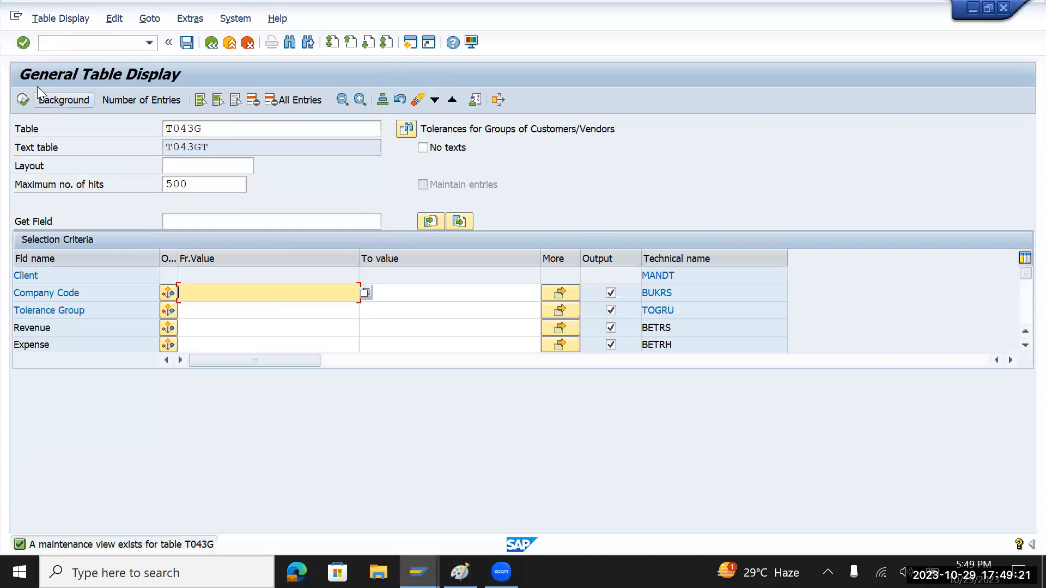
{"action": "left_click", "coordinate": [24, 99]}
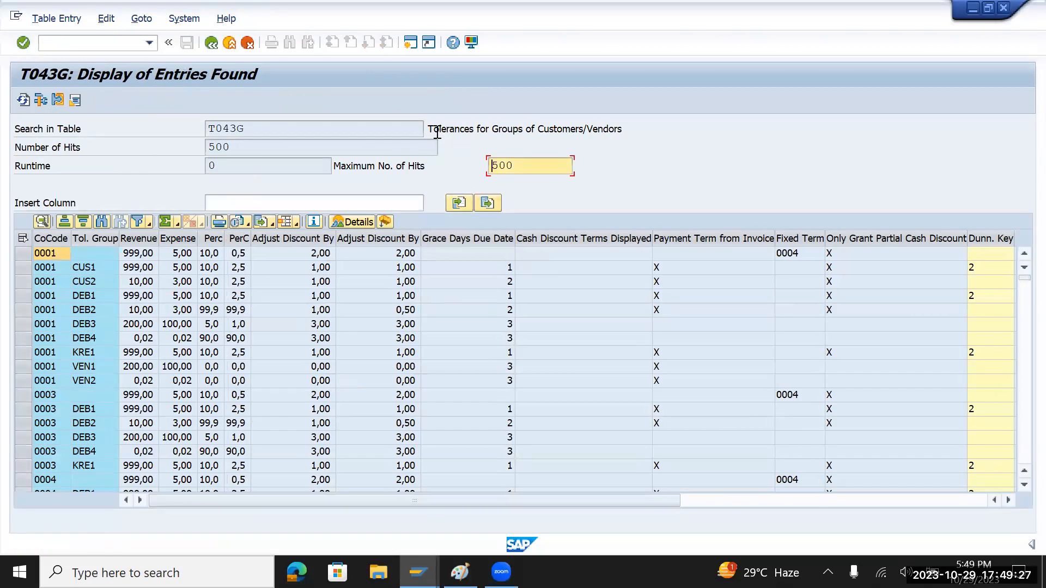
{"action": "mouse_move", "coordinate": [434, 128]}
{"action": "left_mouse_down"}
{"action": "mouse_move", "coordinate": [644, 131]}
{"action": "mouse_move", "coordinate": [421, 135]}
{"action": "left_mouse_up"}
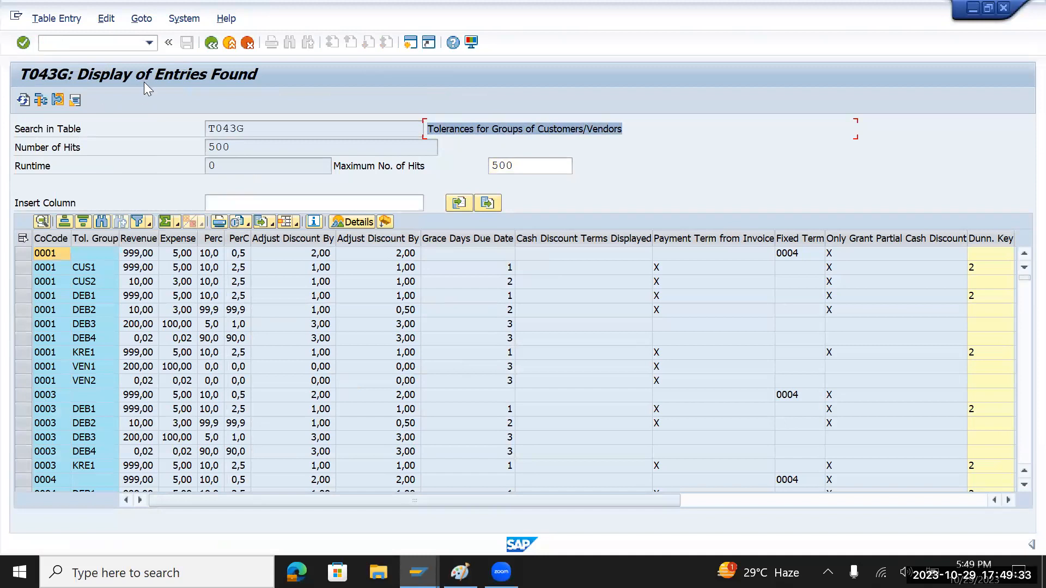
{"action": "left_click", "coordinate": [211, 42]}
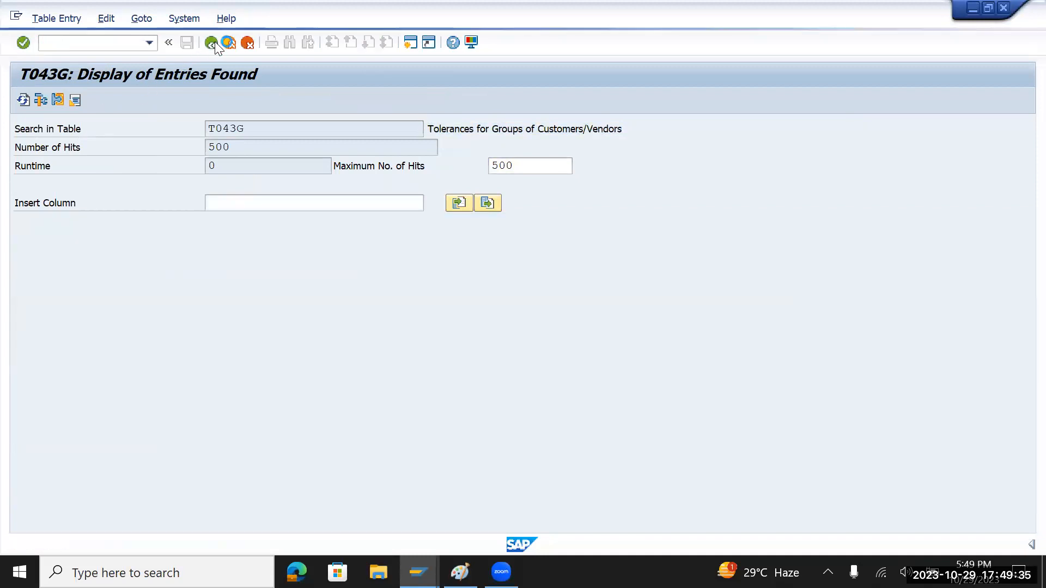
{"action": "left_click", "coordinate": [214, 43]}
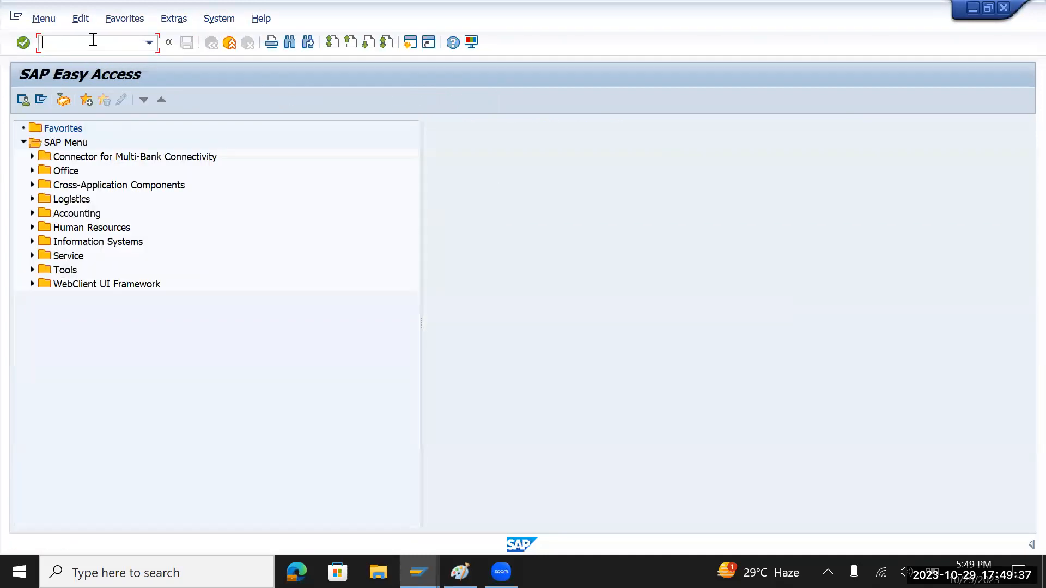
- Open the SAP Reference IMG through transaction SPRO and expand Financial Accounting, Accounts Receivable and Accounts Payable, Business Transactions
{"action": "type", "text": "/nspro"}
{"action": "key", "text": "Return"}
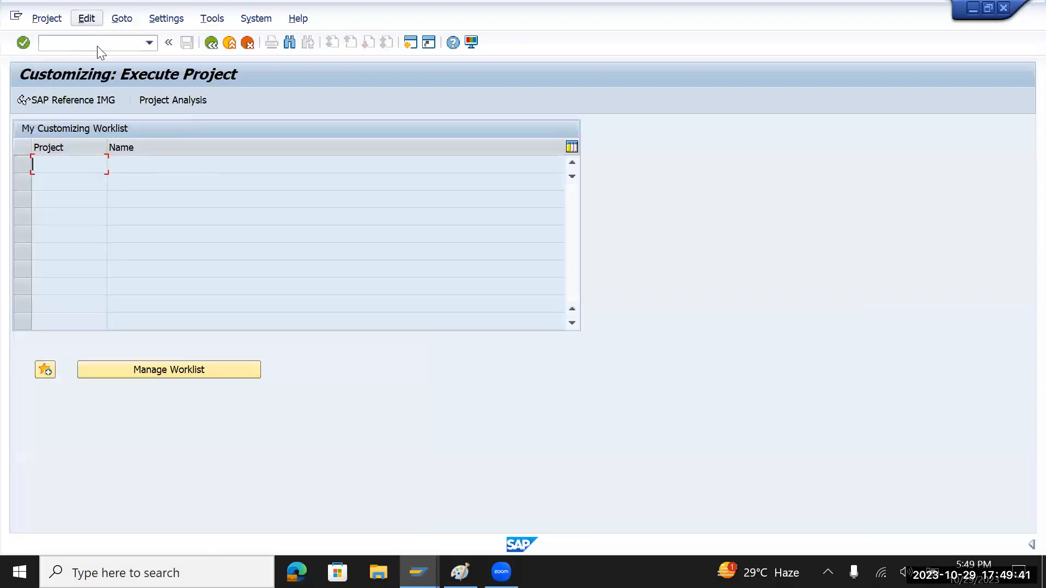
{"action": "left_click", "coordinate": [102, 104]}
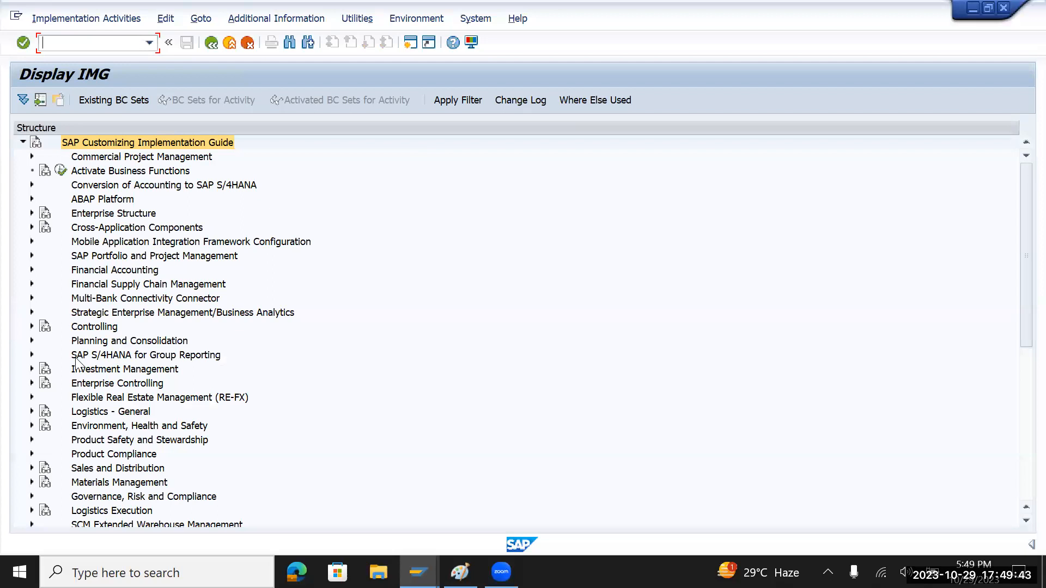
{"action": "left_click", "coordinate": [32, 271]}
{"action": "left_click", "coordinate": [44, 299]}
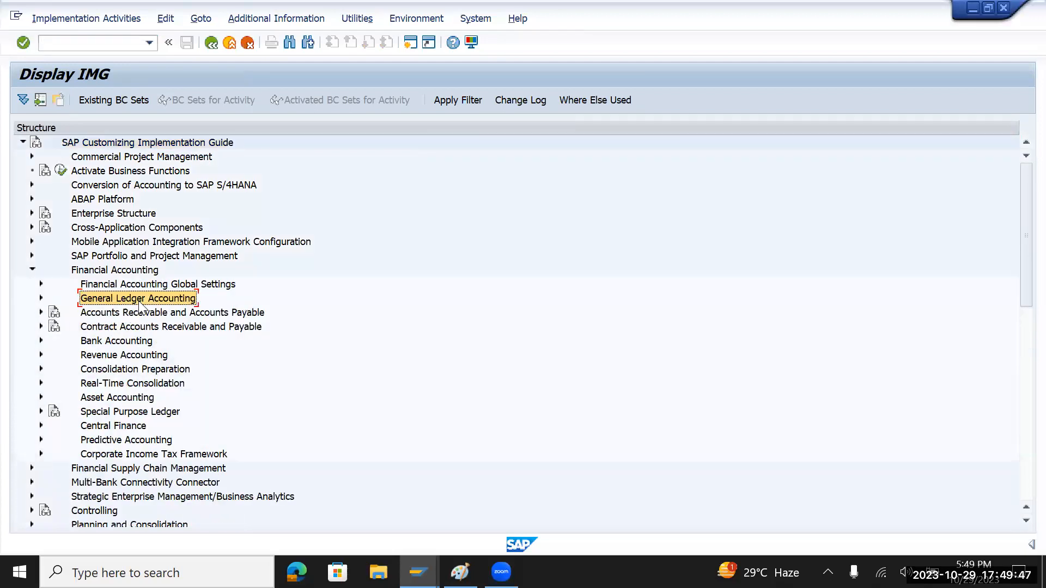
{"action": "left_click", "coordinate": [41, 312]}
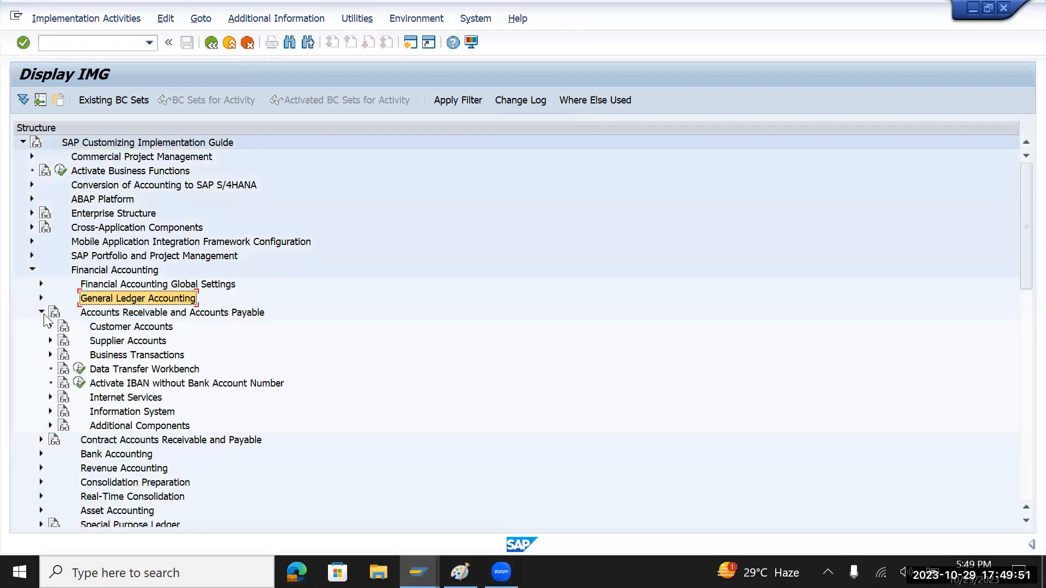
{"action": "left_click", "coordinate": [138, 359]}
{"action": "left_click", "coordinate": [50, 354]}
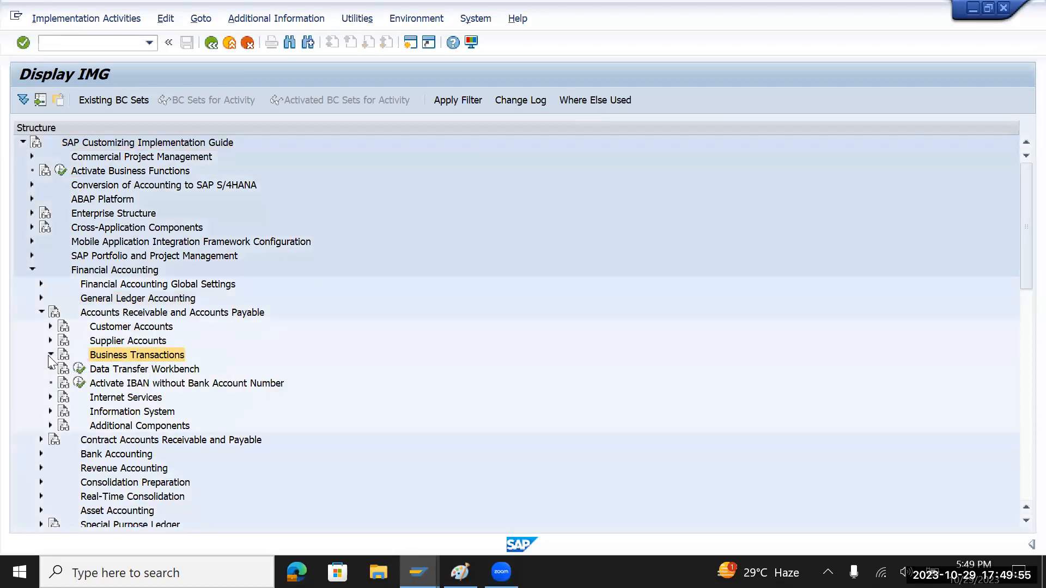
- Open the activity Define Tolerances (Suppliers) under Outgoing Payments, Manual Outgoing Payments
{"action": "left_click", "coordinate": [155, 300]}
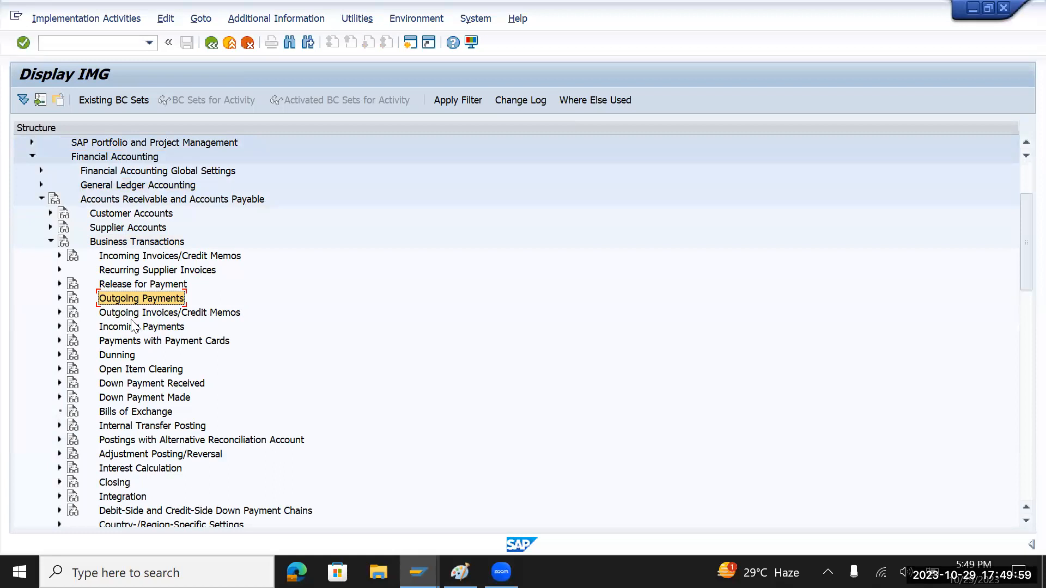
{"action": "left_click", "coordinate": [59, 299]}
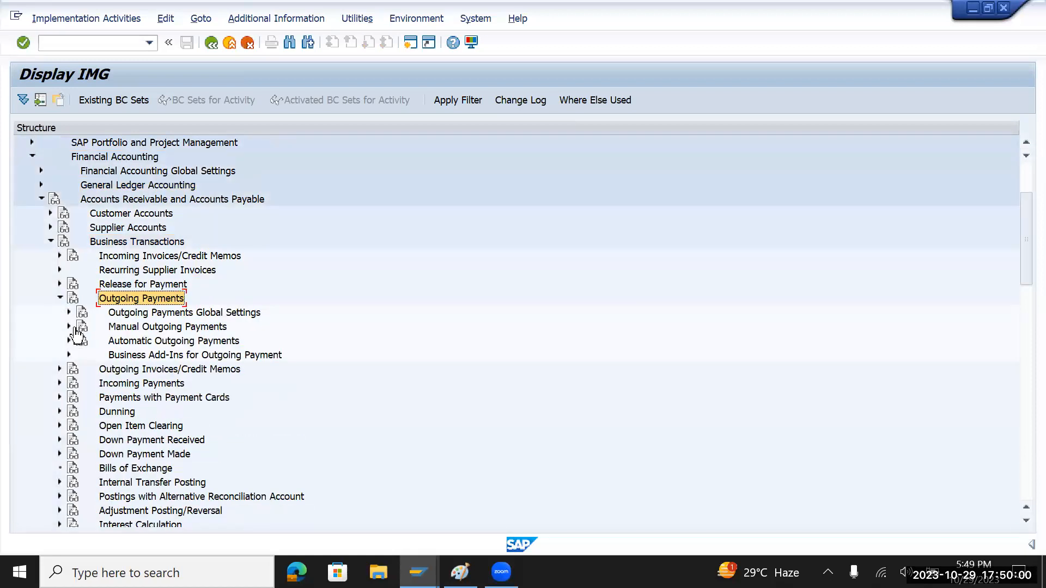
{"action": "left_click", "coordinate": [166, 327]}
{"action": "left_click", "coordinate": [69, 326]}
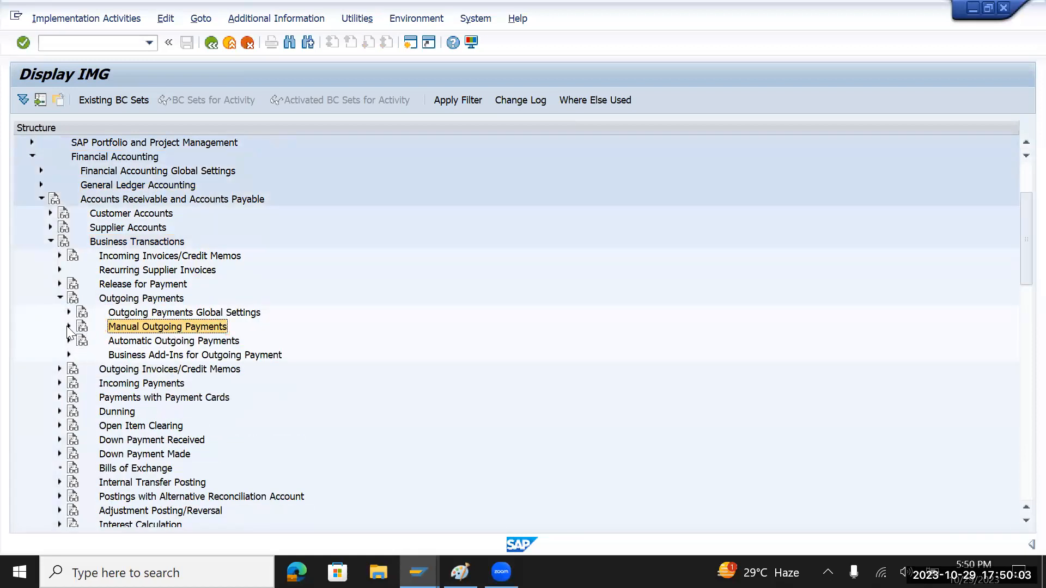
{"action": "left_click", "coordinate": [172, 343]}
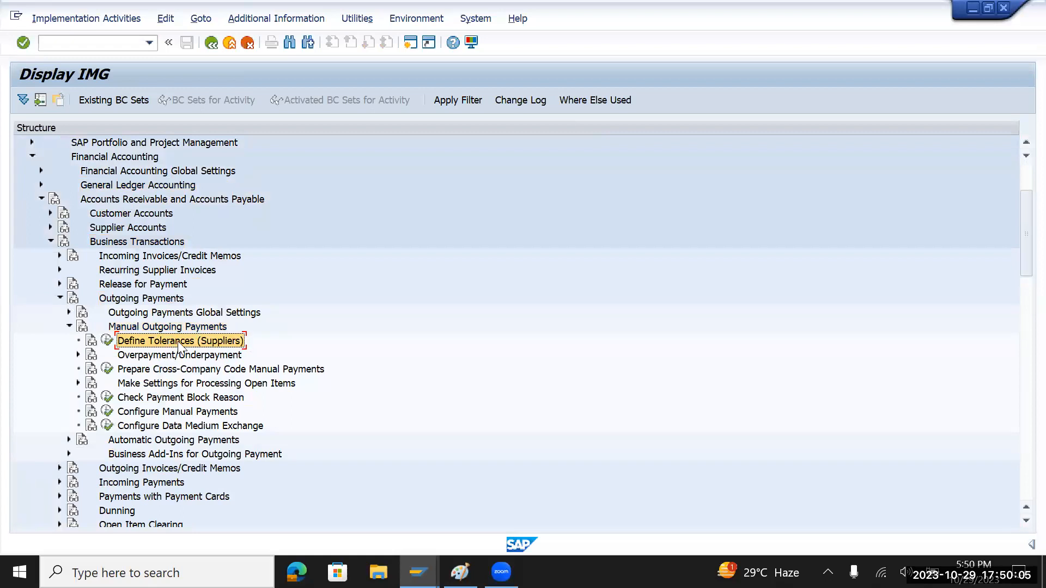
{"action": "left_click", "coordinate": [107, 342]}
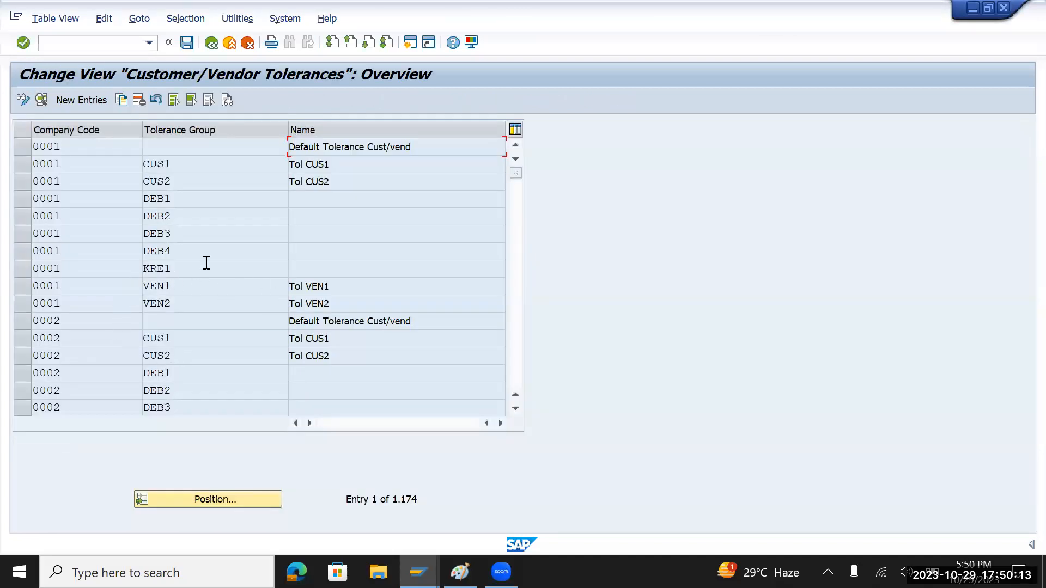
- Look through the customer/vendor tolerances and review the details of company code 0001's default tolerance
{"action": "scroll", "coordinate": [250, 302], "scroll_direction": "down", "scroll_amount": 3}
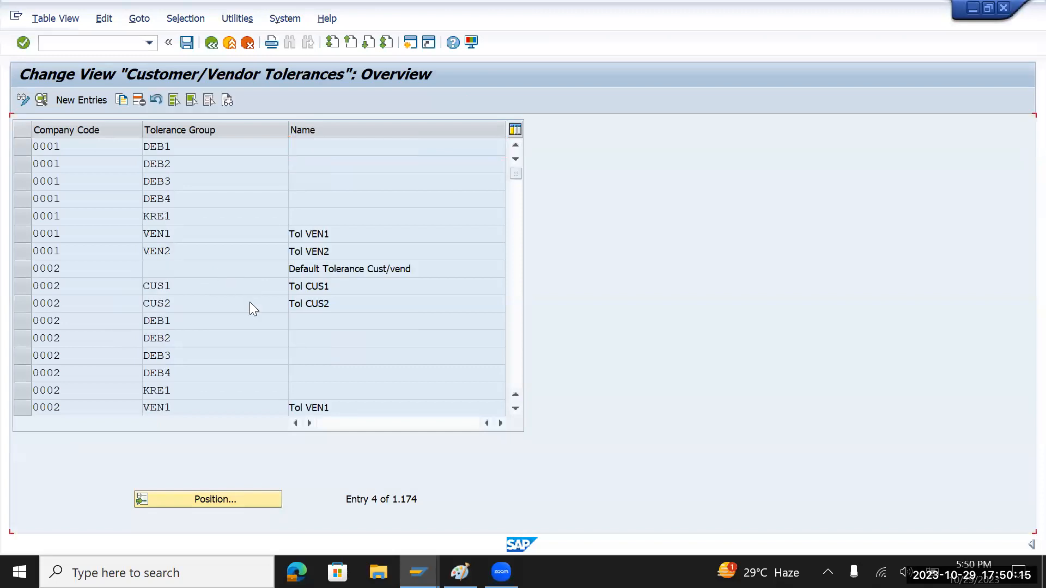
{"action": "scroll", "coordinate": [251, 302], "scroll_direction": "down", "scroll_amount": 2}
{"action": "scroll", "coordinate": [251, 302], "scroll_direction": "up", "scroll_amount": 3}
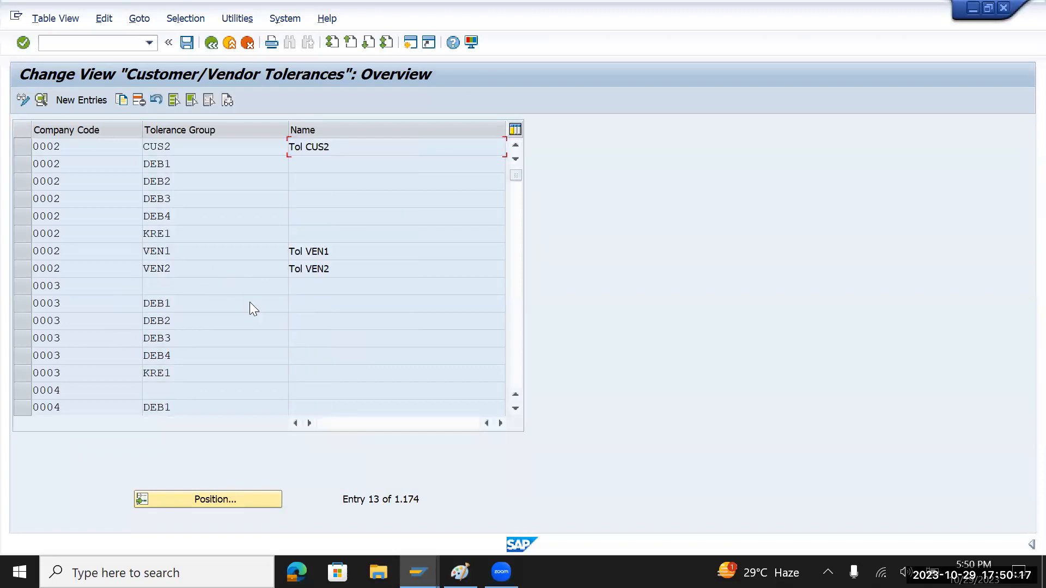
{"action": "scroll", "coordinate": [135, 269], "scroll_direction": "up", "scroll_amount": 2}
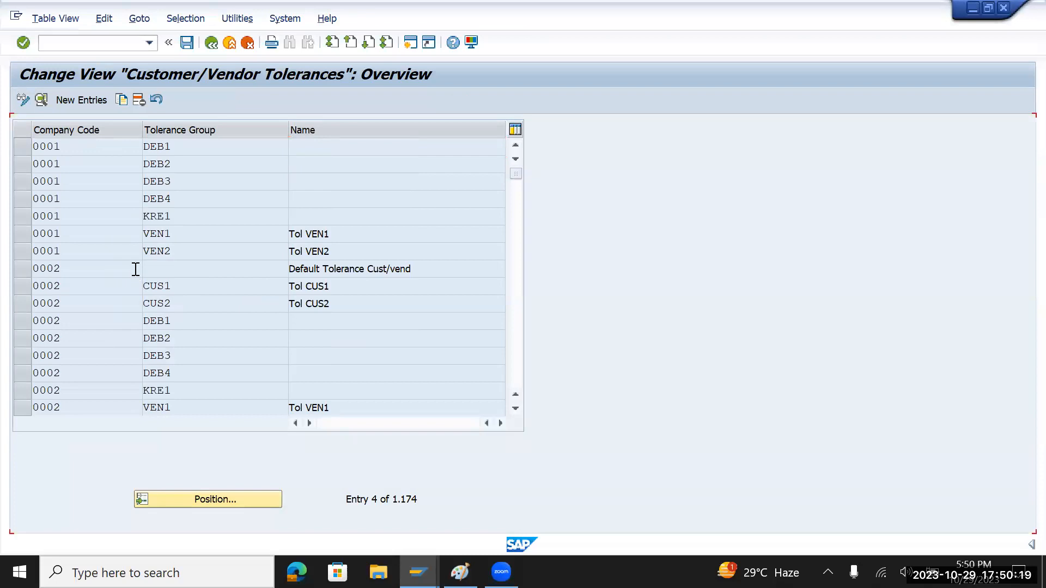
{"action": "double_click", "coordinate": [170, 150]}
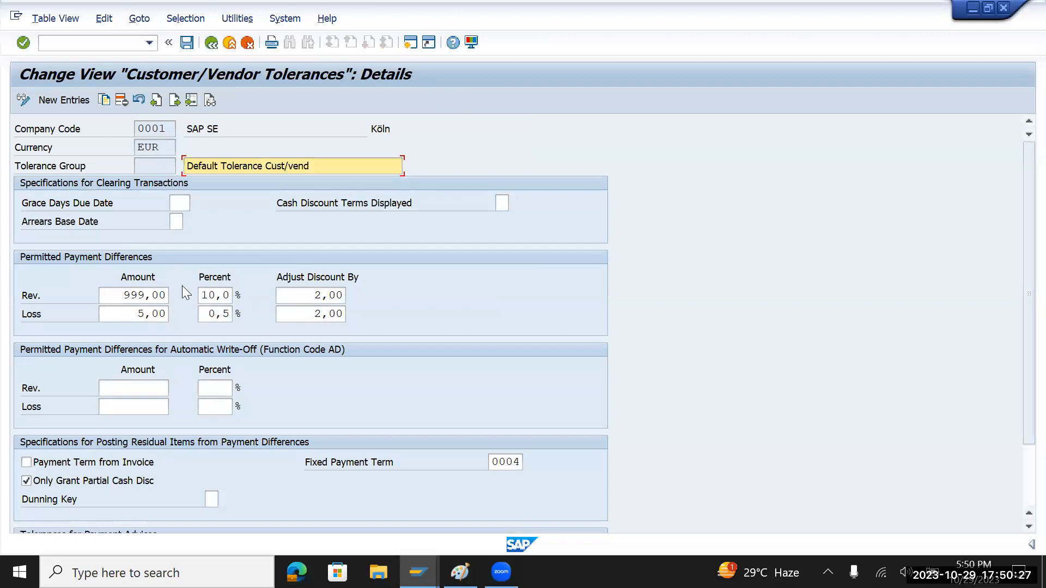
{"action": "left_click", "coordinate": [210, 46]}
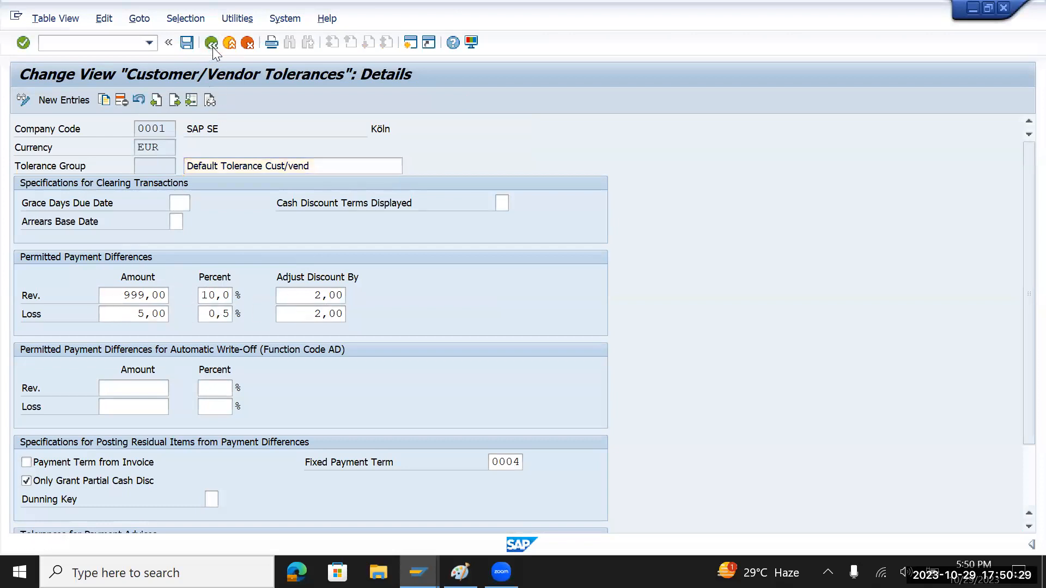
- Copy the default tolerance entry of company code 0001 to company code TMUS and save it
{"action": "left_click", "coordinate": [16, 147]}
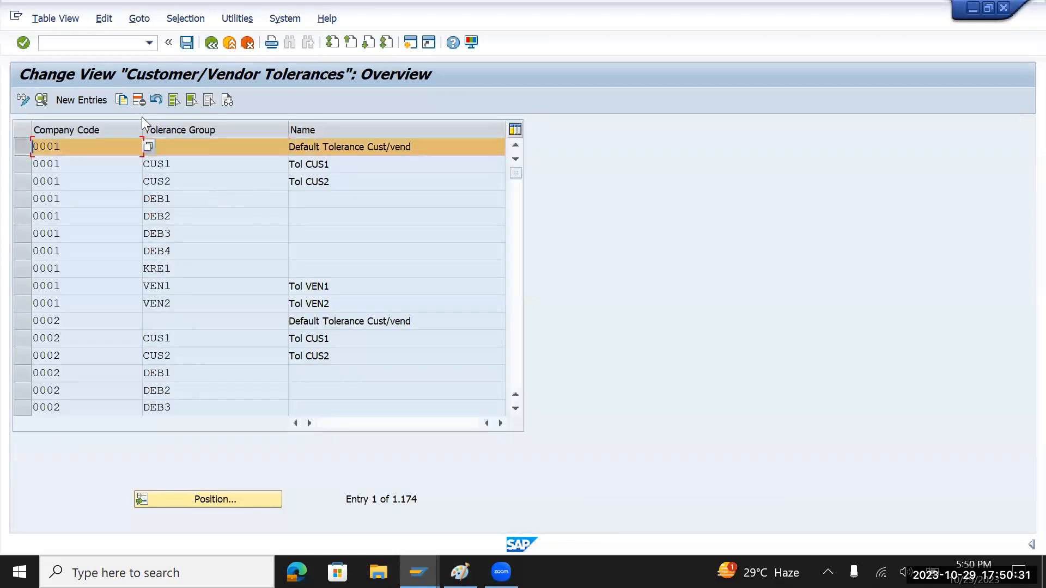
{"action": "left_click", "coordinate": [126, 100]}
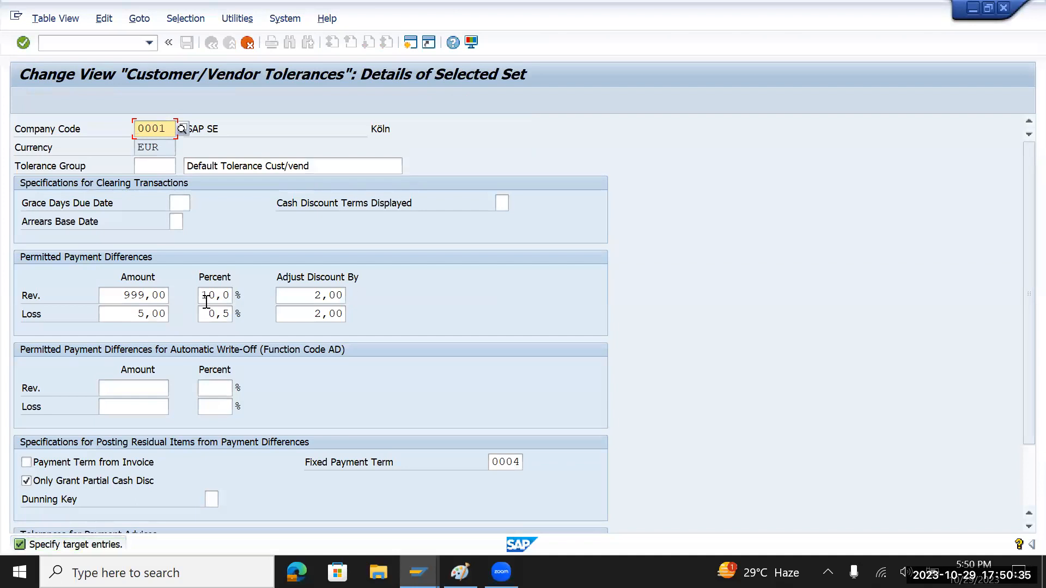
{"action": "type", "text": "tmul"}
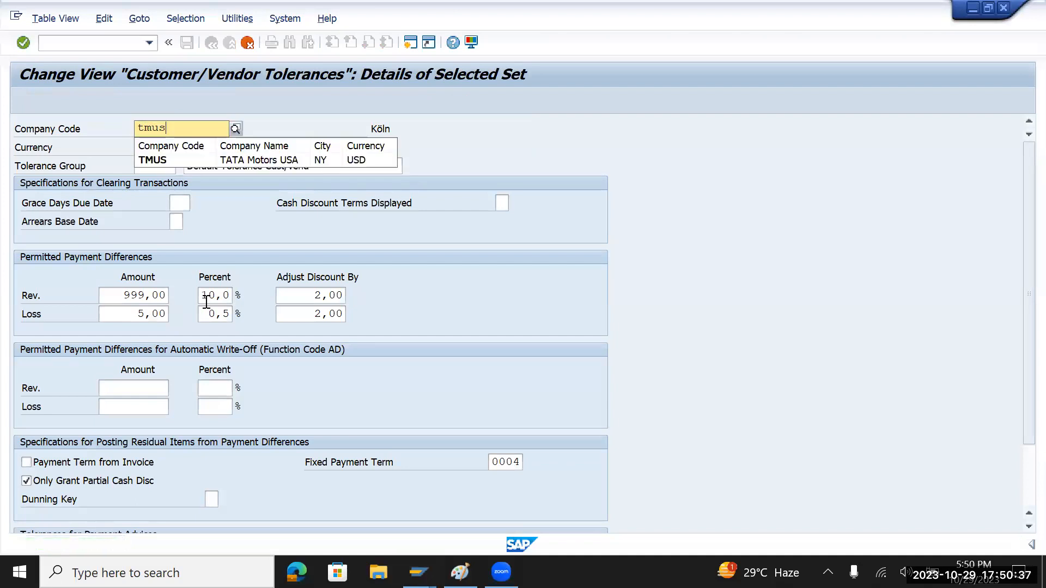
{"action": "key", "text": "Return"}
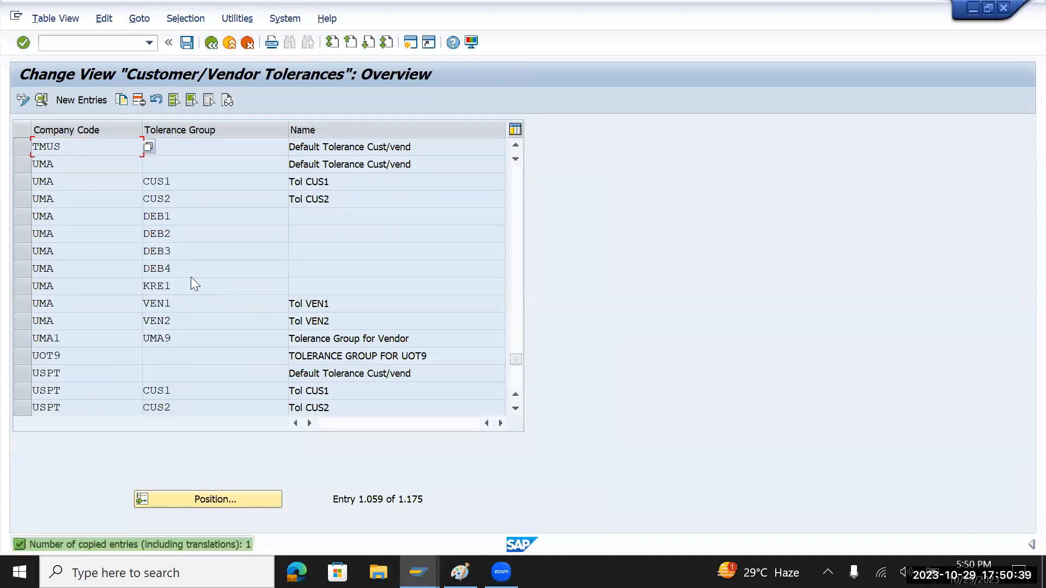
{"action": "left_click", "coordinate": [188, 42]}
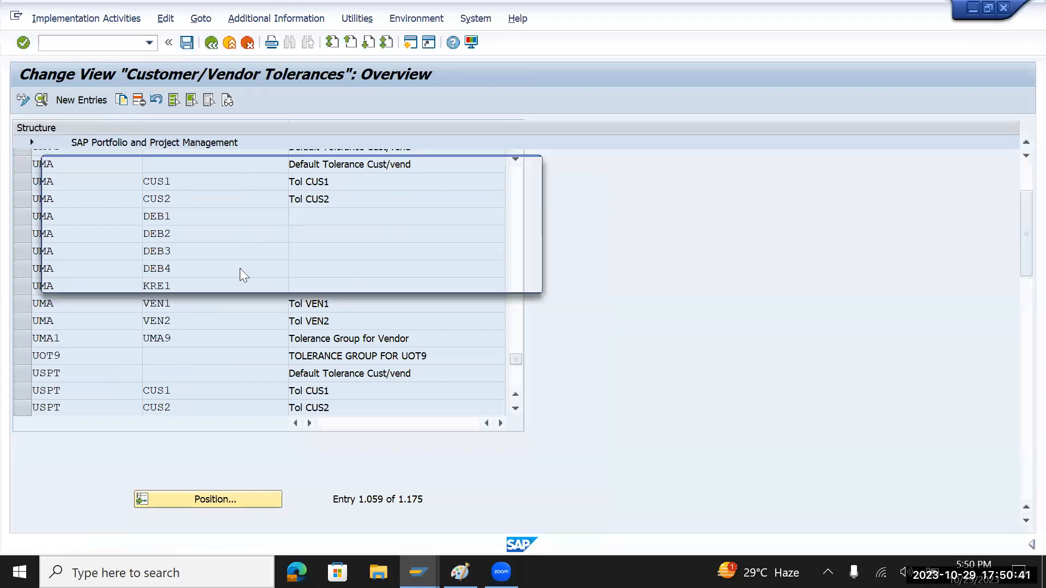
{"action": "left_click", "coordinate": [342, 279]}
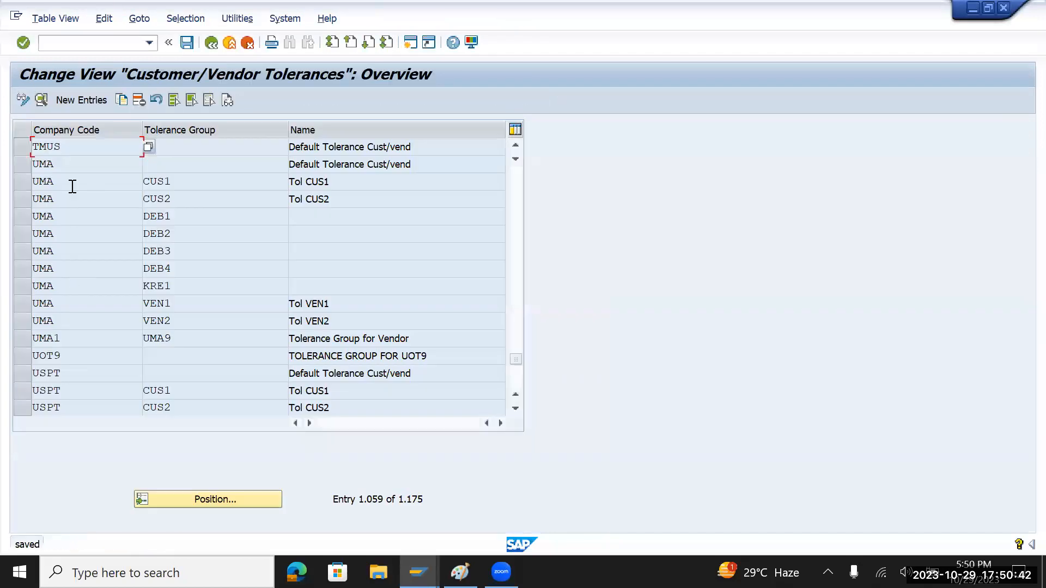
- Copy the TMUS default tolerance entry to company code TMIN
{"action": "left_click", "coordinate": [22, 147]}
{"action": "left_click", "coordinate": [121, 100]}
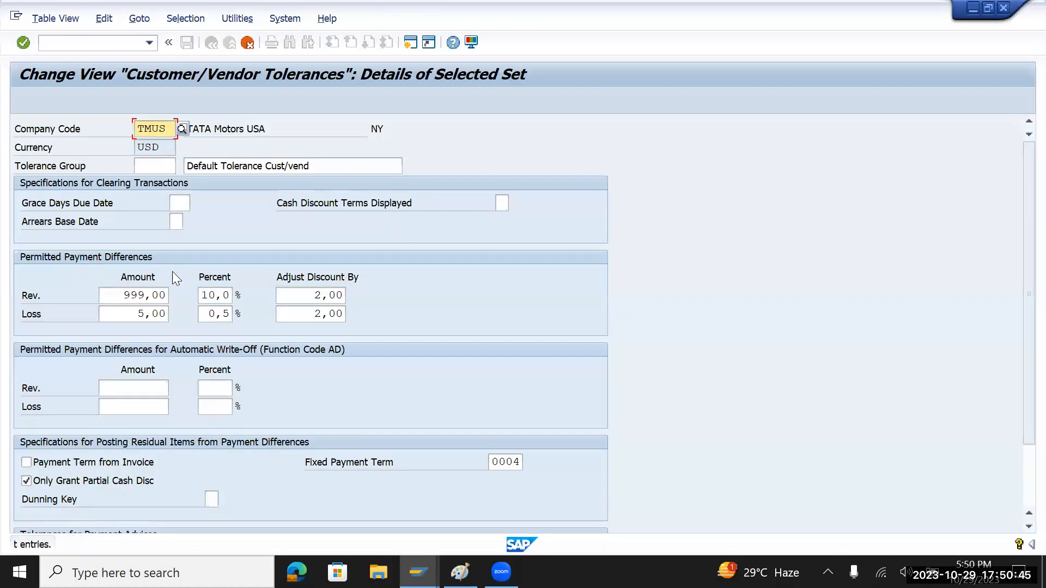
{"action": "type", "text": "tmi"}
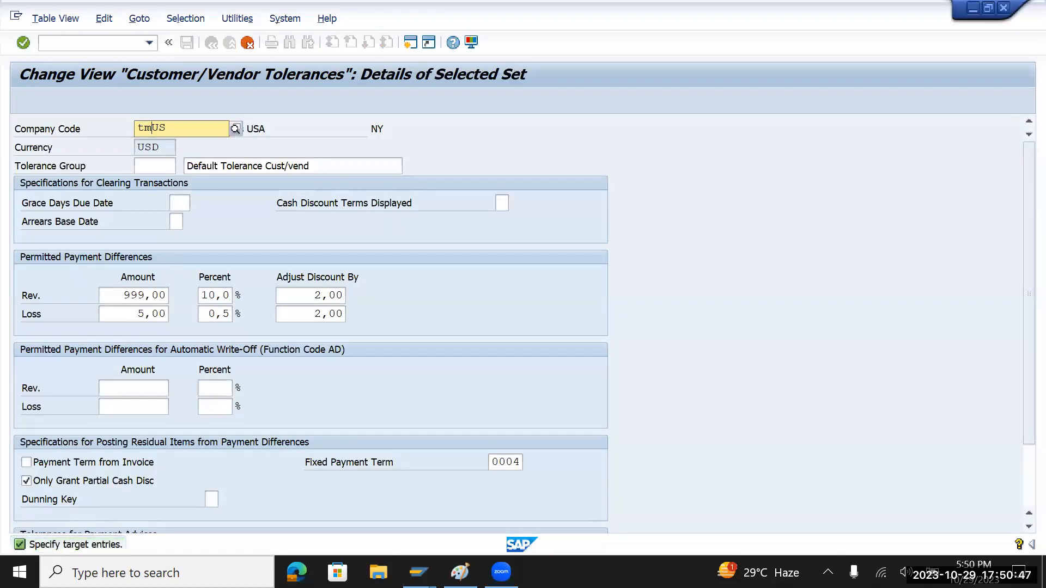
{"action": "type", "text": "n"}
{"action": "key", "text": "Return"}
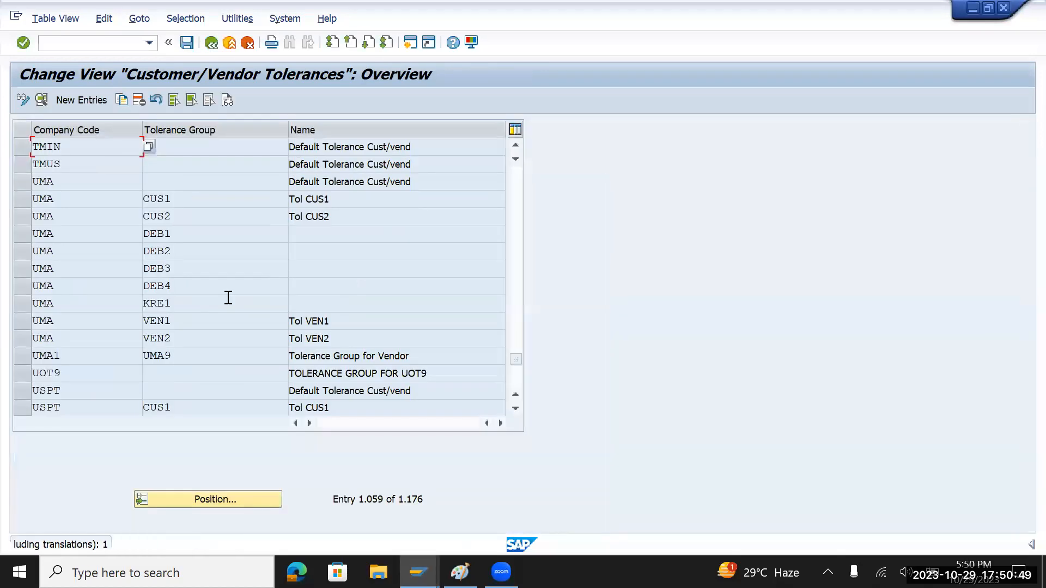
- Save the TMIN tolerance entry, copy it to company code TMGB, and save the copy
{"action": "left_click", "coordinate": [189, 33]}
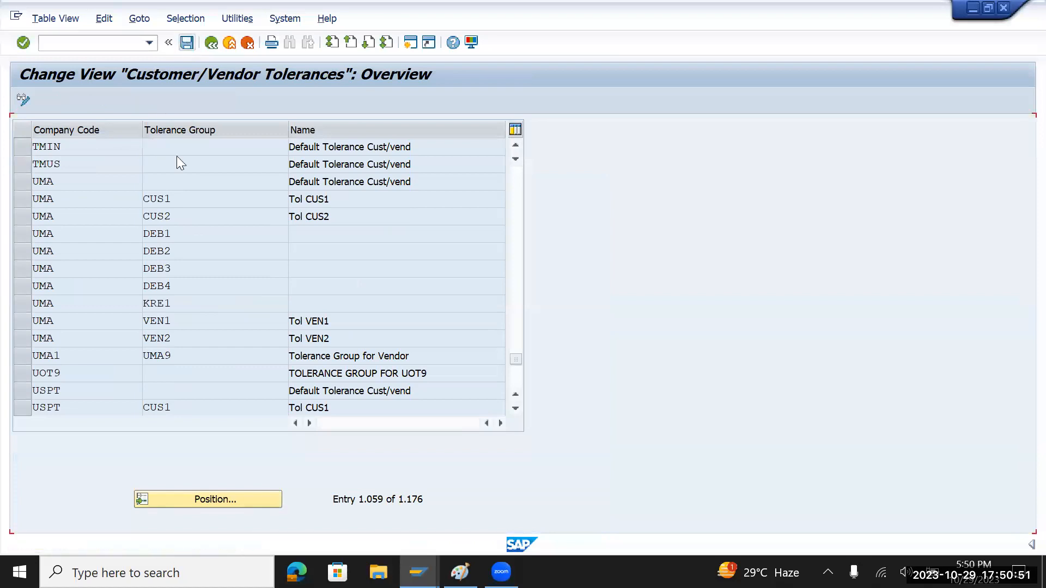
{"action": "left_click", "coordinate": [24, 155]}
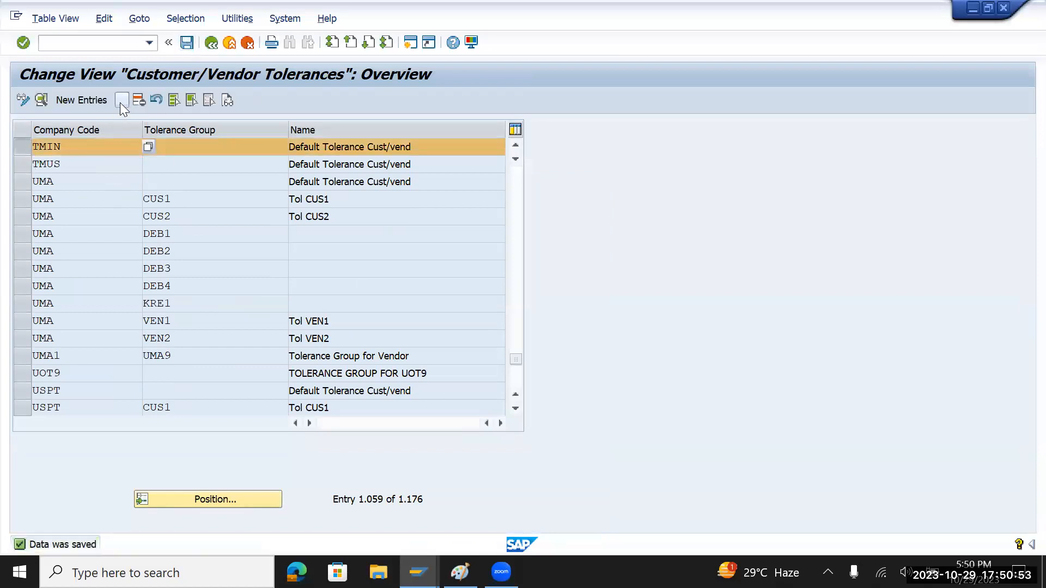
{"action": "left_click", "coordinate": [121, 100]}
{"action": "type", "text": "tm"}
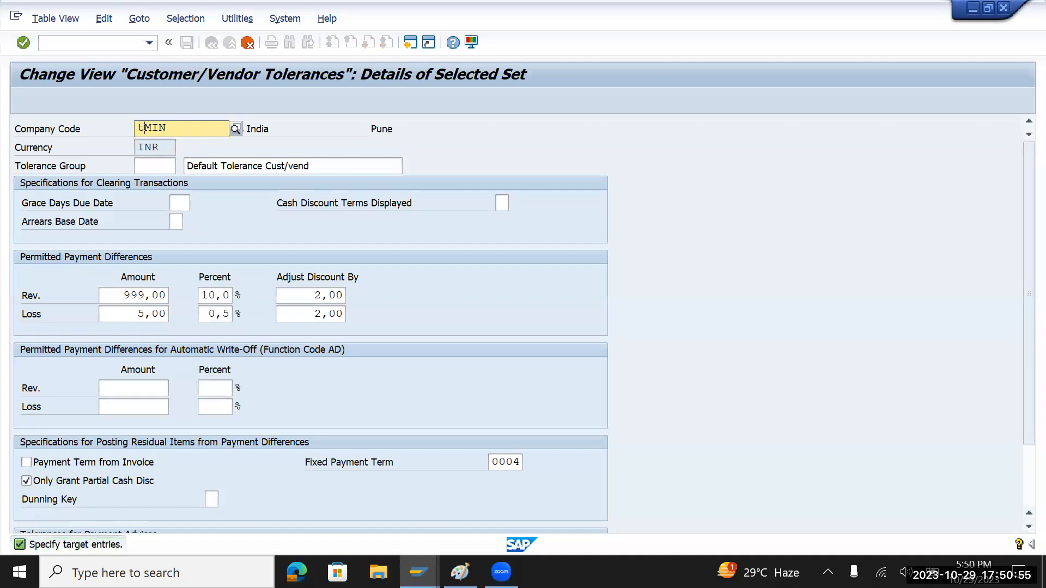
{"action": "type", "text": "gb"}
{"action": "key", "text": "Return"}
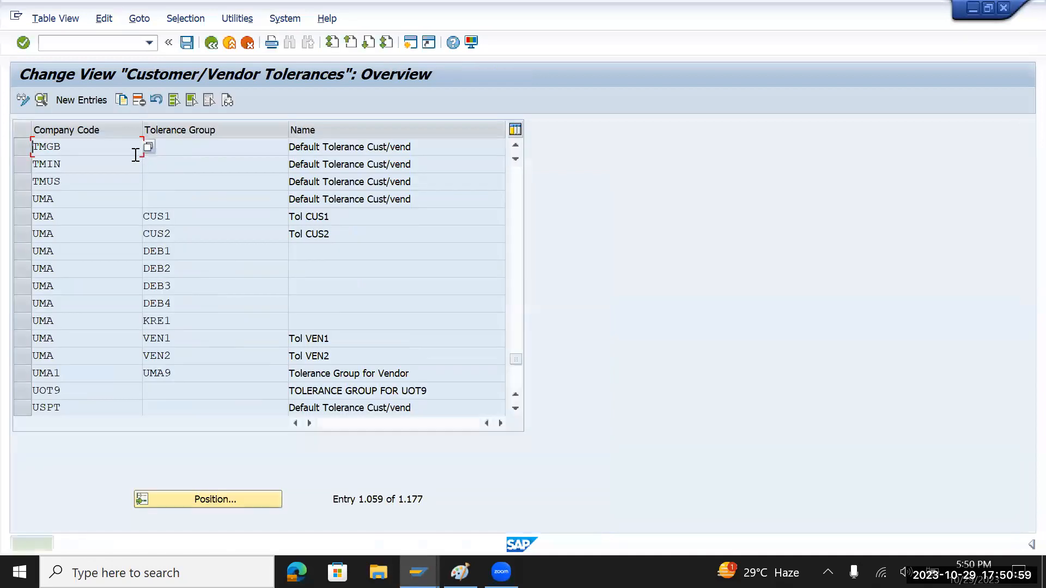
{"action": "left_click", "coordinate": [187, 42]}
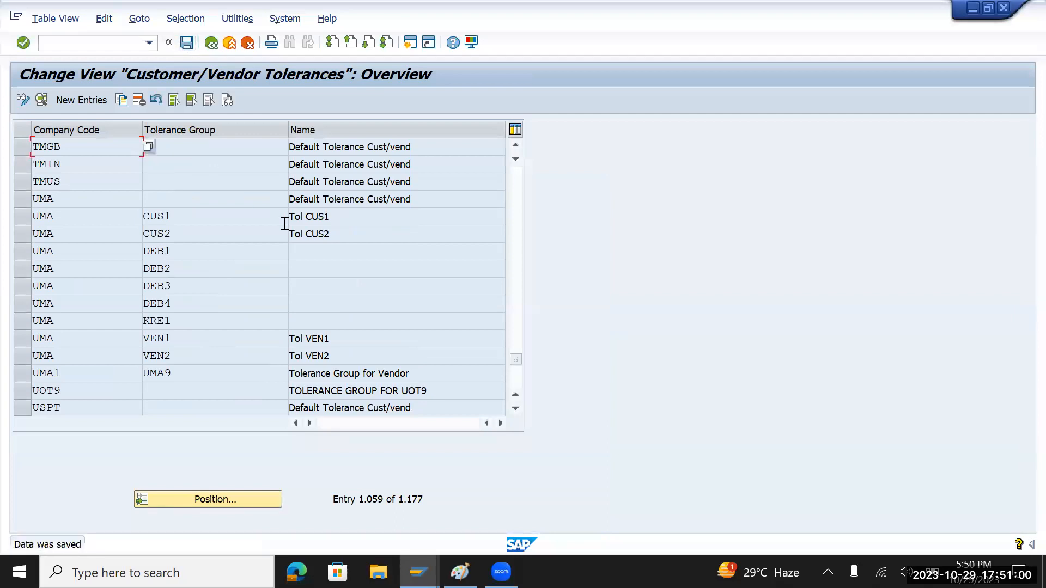
- Review the details of company code TMGB's default tolerance and return to the implementation guide
{"action": "double_click", "coordinate": [209, 149]}
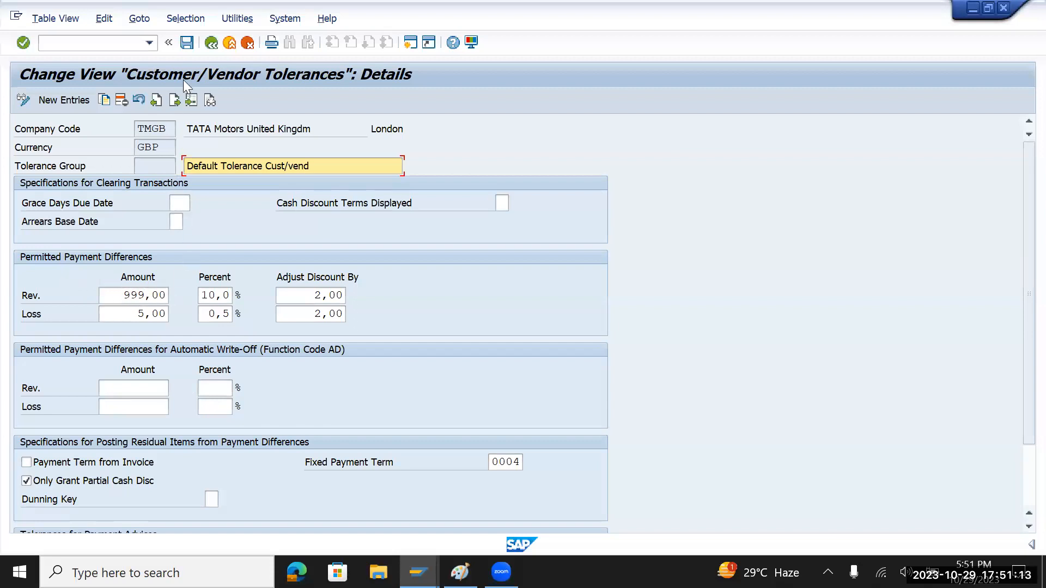
{"action": "left_click", "coordinate": [192, 44]}
{"action": "left_click", "coordinate": [210, 44]}
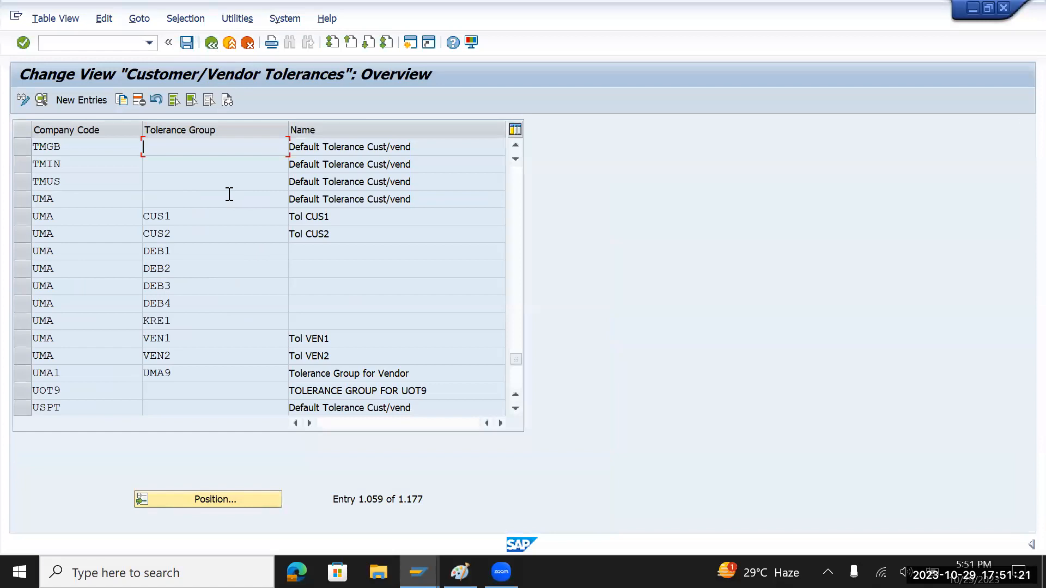
{"action": "left_click", "coordinate": [208, 46]}
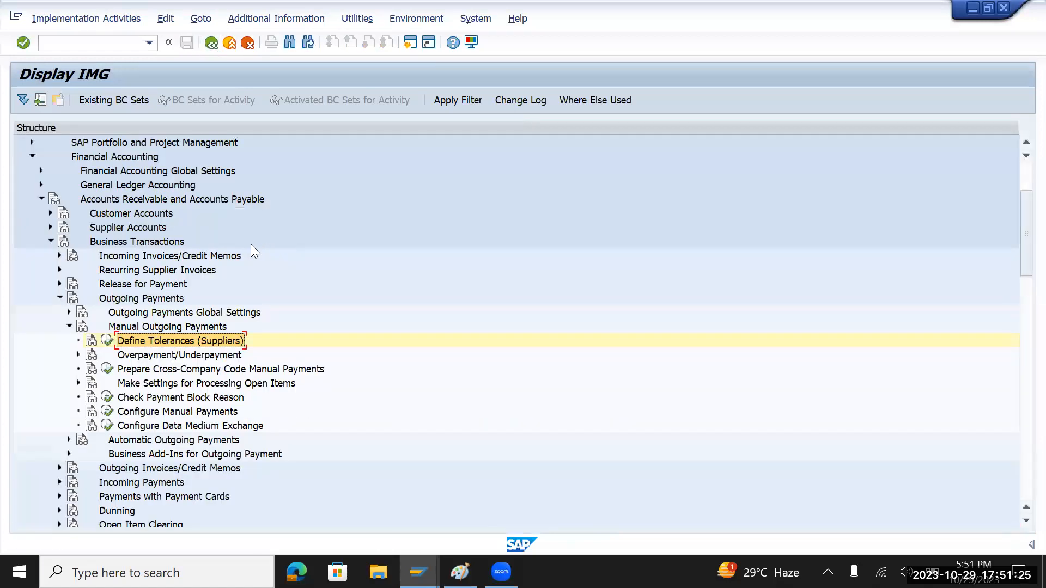
- Abandon the half-entered outgoing payment and restart transaction F-53
{"action": "key", "text": "F3"}
{"action": "left_click", "coordinate": [82, 45]}
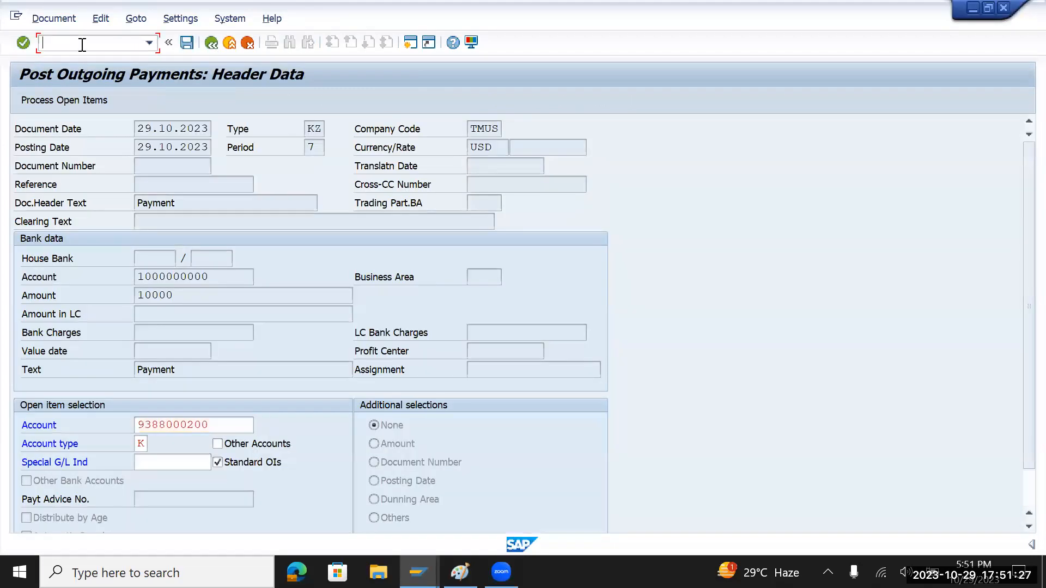
{"action": "type", "text": "/n"}
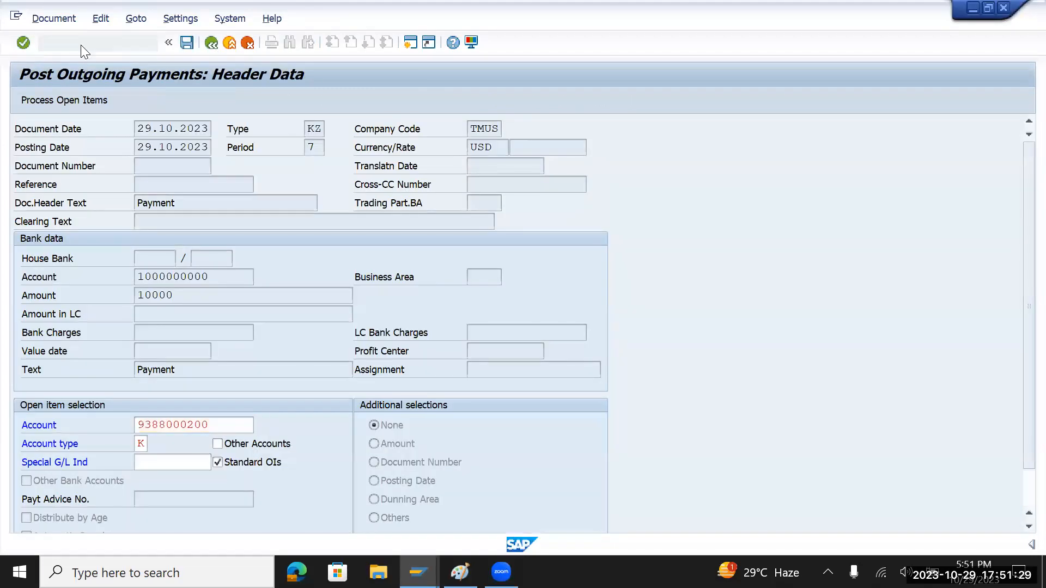
{"action": "key", "text": "Return"}
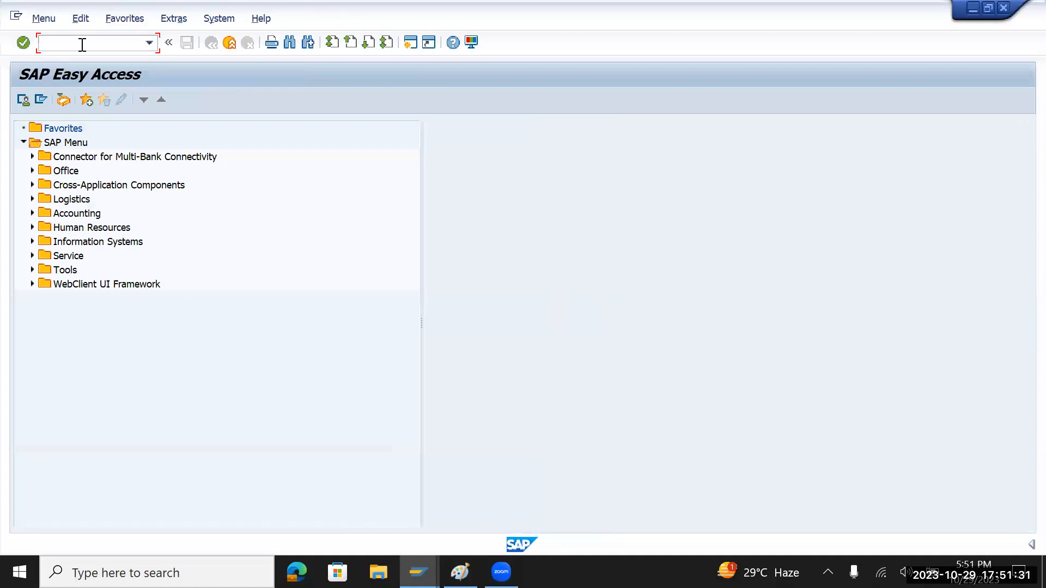
{"action": "type", "text": "f-53"}
{"action": "key", "text": "Return"}
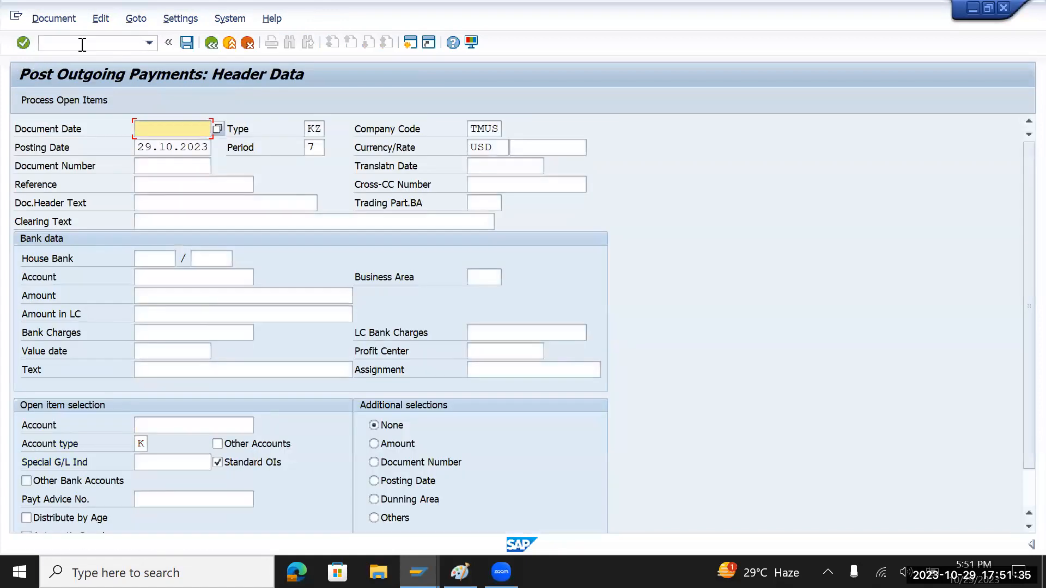
- Set the document date of the TMUS outgoing payment to 29.10.2023
{"action": "key", "text": "Down"}
{"action": "key", "text": "Down"}
{"action": "key", "text": "Tab"}
{"action": "key", "text": "Tab"}
{"action": "key", "text": "Tab"}
{"action": "key", "text": "Tab"}
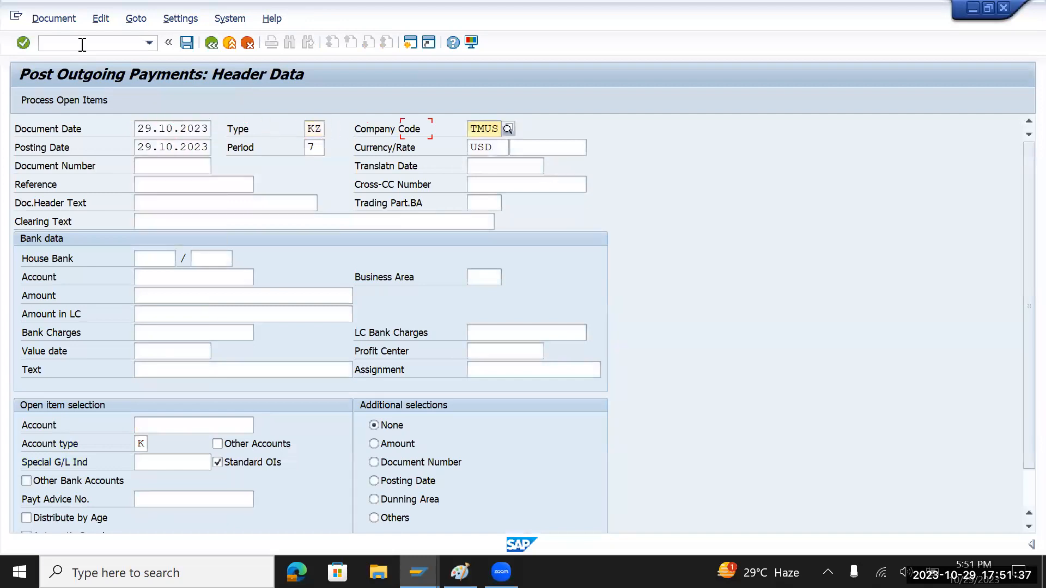
{"action": "key", "text": "Tab"}
{"action": "key", "text": "Tab"}
{"action": "key", "text": "Tab"}
{"action": "key", "text": "Tab"}
{"action": "key", "text": "Tab"}
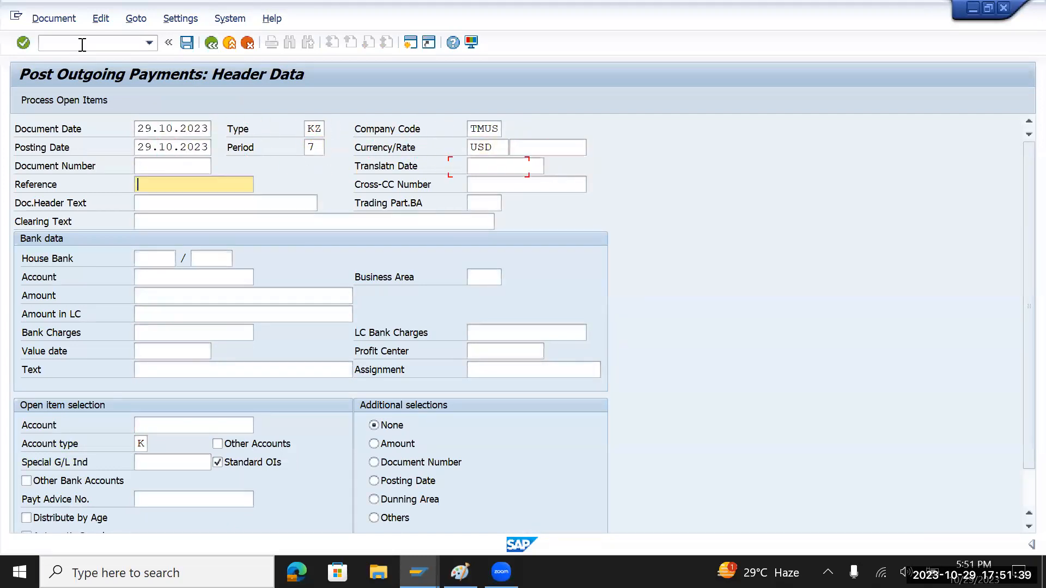
- Enter Asset Pur as the payment's reference and Payment as its document header text
{"action": "key", "text": "Down"}
{"action": "key", "text": "Down"}
{"action": "key", "text": "Tab"}
{"action": "key", "text": "Tab"}
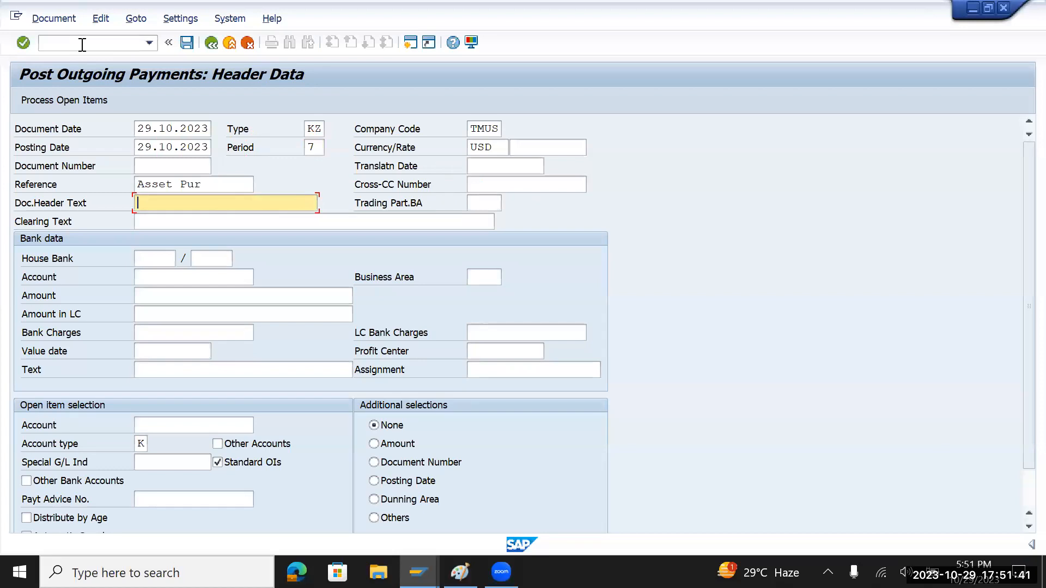
{"action": "key", "text": "Down"}
{"action": "key", "text": "Down"}
{"action": "key", "text": "Tab"}
{"action": "key", "text": "Tab"}
{"action": "key", "text": "Tab"}
{"action": "key", "text": "Tab"}
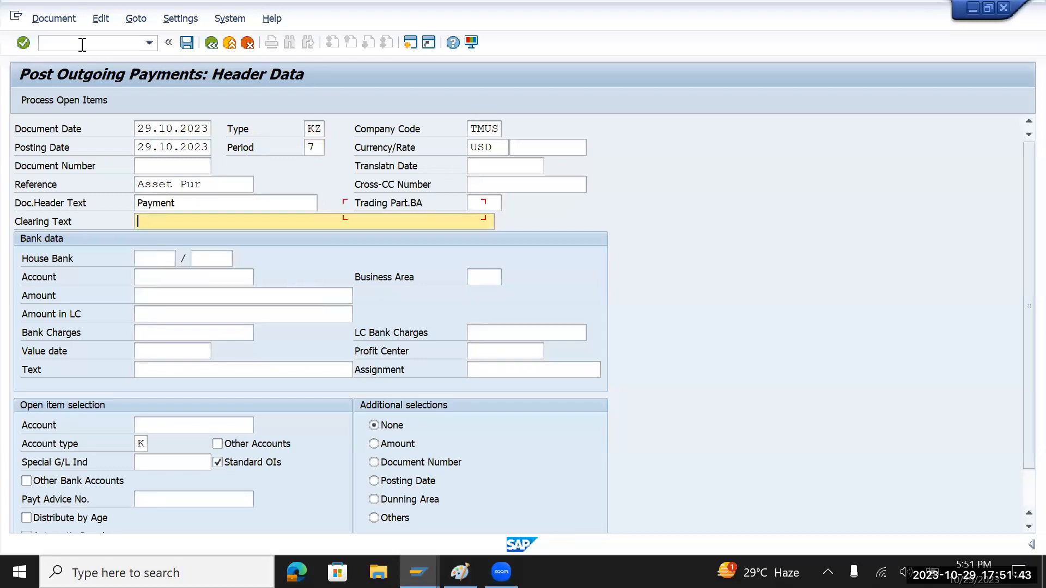
- Enter the cash G/L account and an amount of 10000 in the payment's bank data
{"action": "key", "text": "Tab"}
{"action": "key", "text": "Down"}
{"action": "key", "text": "Down"}
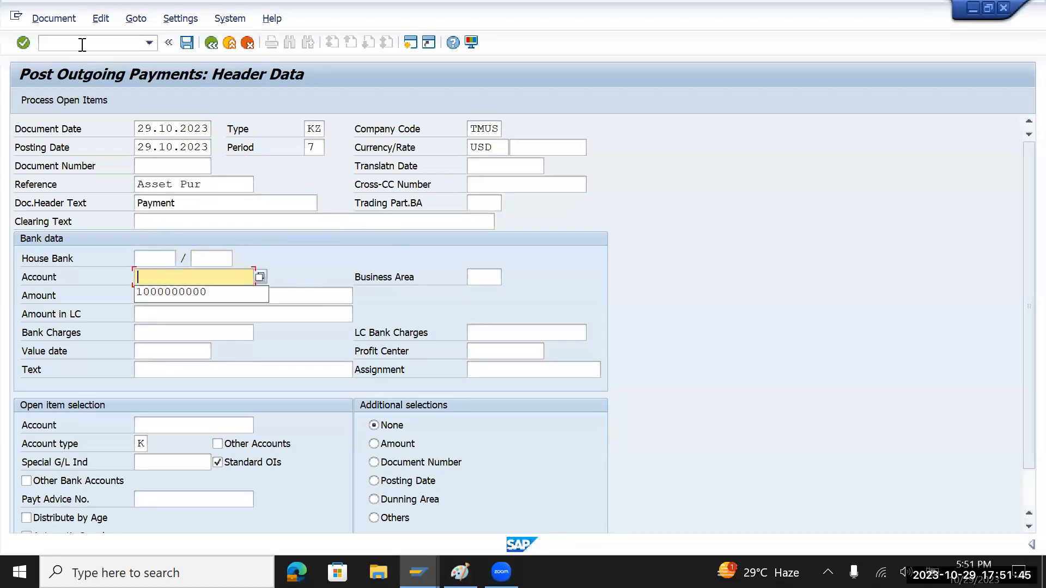
{"action": "key", "text": "Tab"}
{"action": "key", "text": "Tab"}
{"action": "key", "text": "Down"}
{"action": "key", "text": "Down"}
{"action": "key", "text": "Tab"}
{"action": "key", "text": "Tab"}
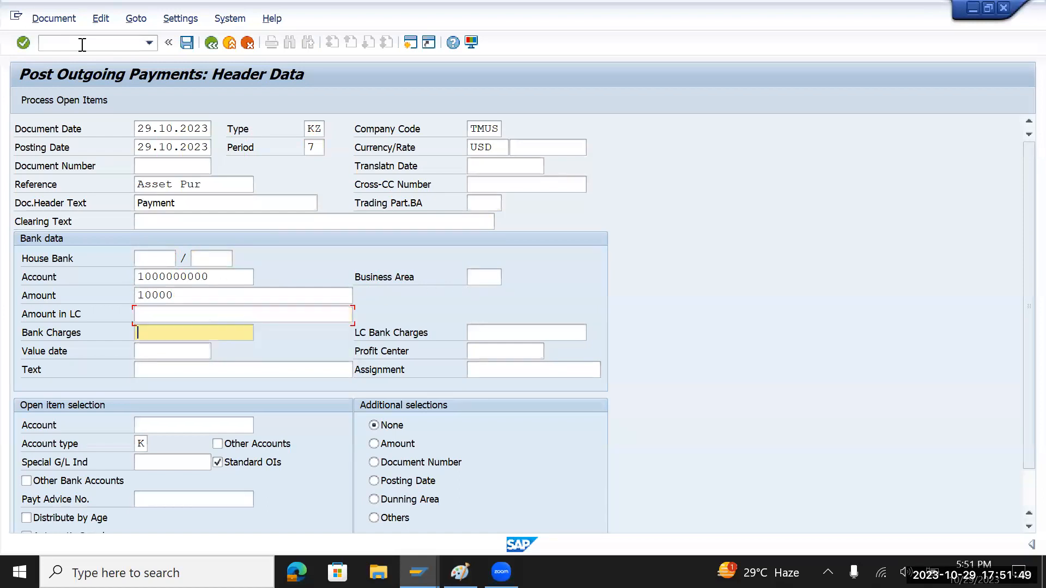
- Enter the item text Payment and Apple INC's supplier account for open item selection, and process the open items
{"action": "key", "text": "Tab"}
{"action": "key", "text": "Tab"}
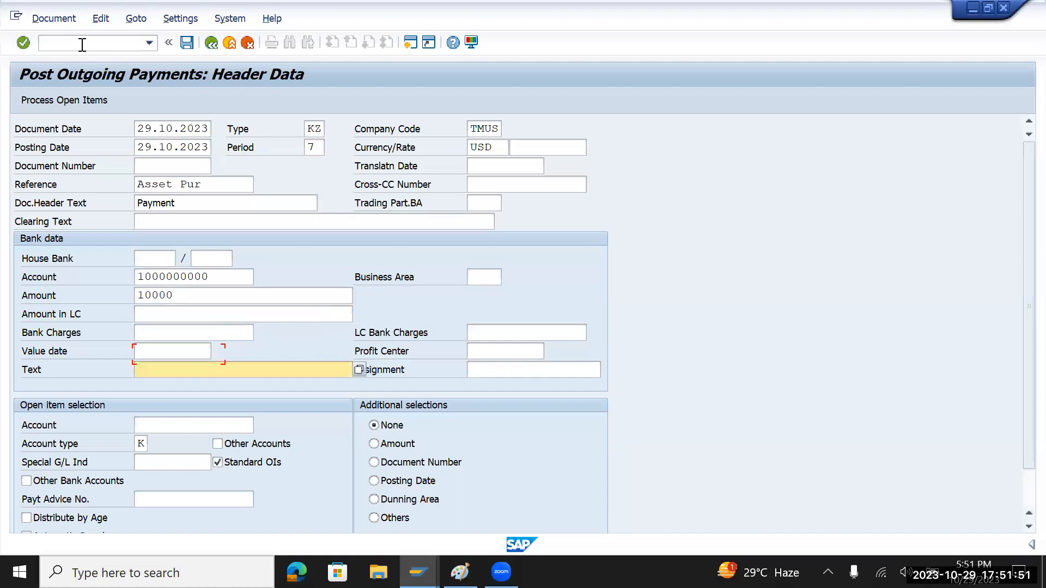
{"action": "key", "text": "Down"}
{"action": "key", "text": "Down"}
{"action": "key", "text": "Tab"}
{"action": "key", "text": "Tab"}
{"action": "key", "text": "Down"}
{"action": "key", "text": "Down"}
{"action": "key", "text": "Tab"}
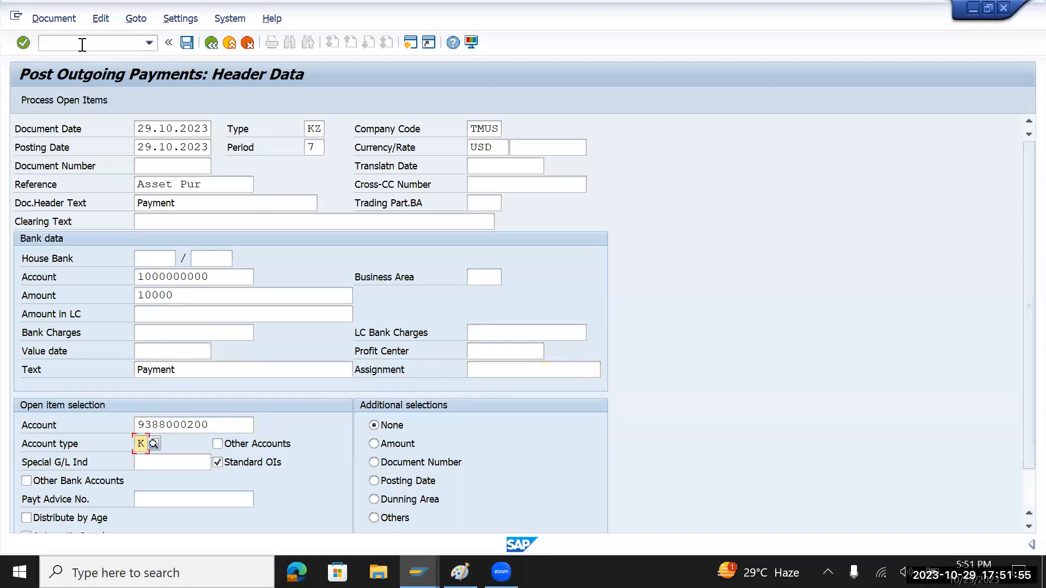
{"action": "left_click", "coordinate": [63, 94]}
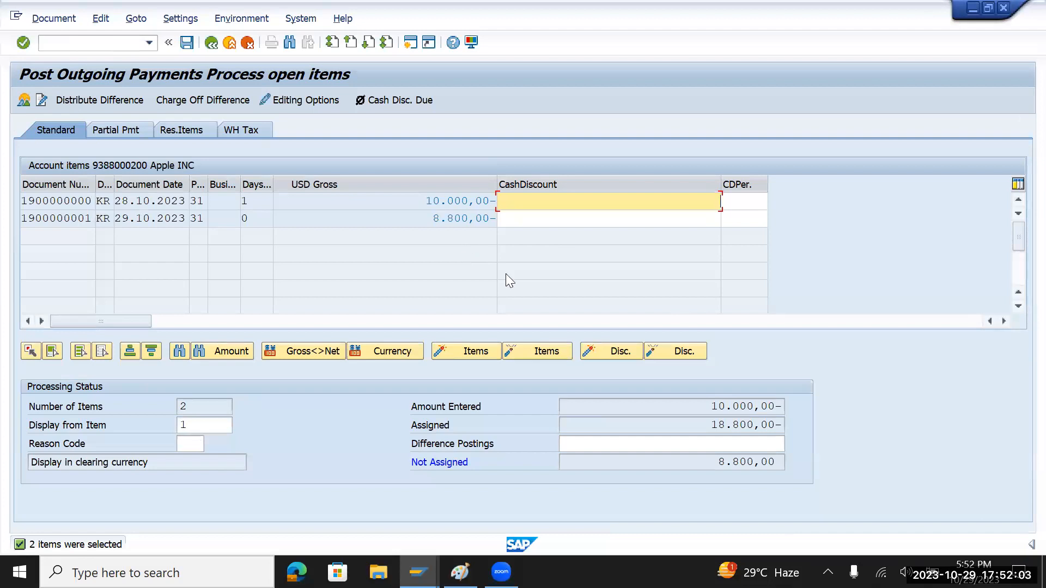
- Compare the entered amount with the open items and deactivate the 10.000,00 USD invoice dated 28.10.2023
{"action": "left_click_drag", "start_coordinate": [708, 410], "coordinate": [793, 407]}
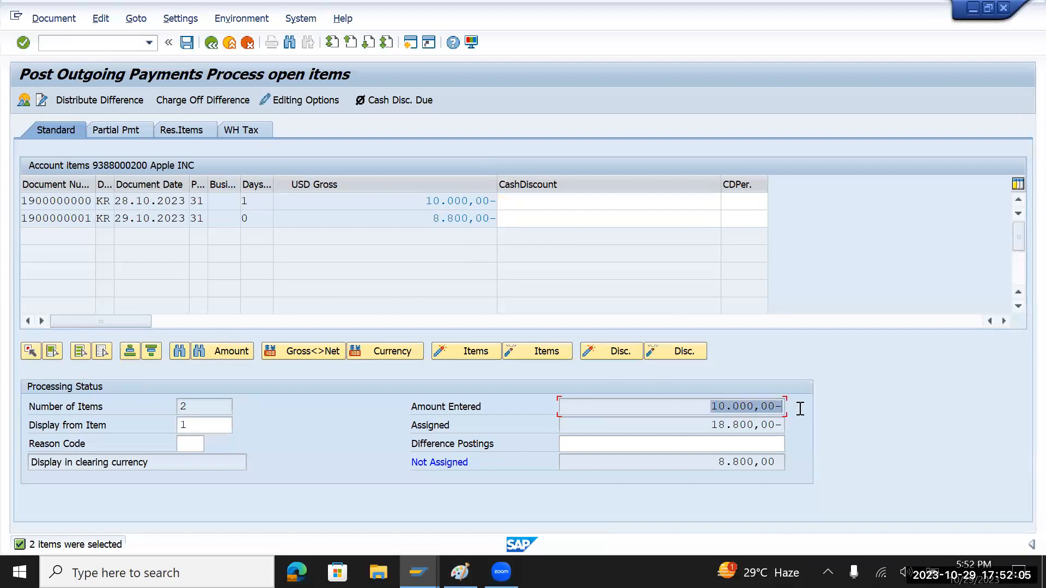
{"action": "left_click_drag", "start_coordinate": [703, 407], "coordinate": [783, 407]}
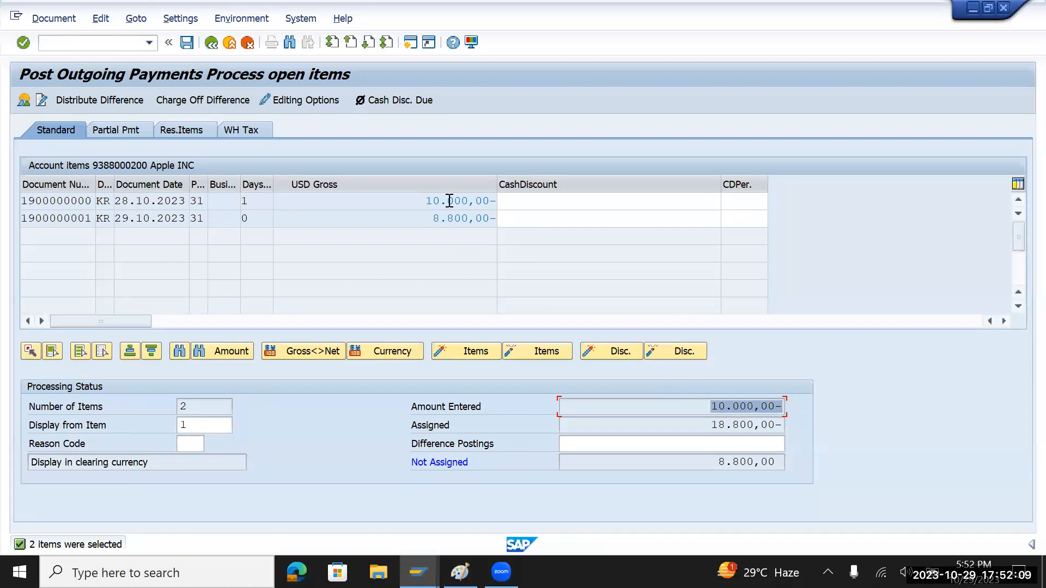
{"action": "left_click_drag", "start_coordinate": [432, 218], "coordinate": [499, 218]}
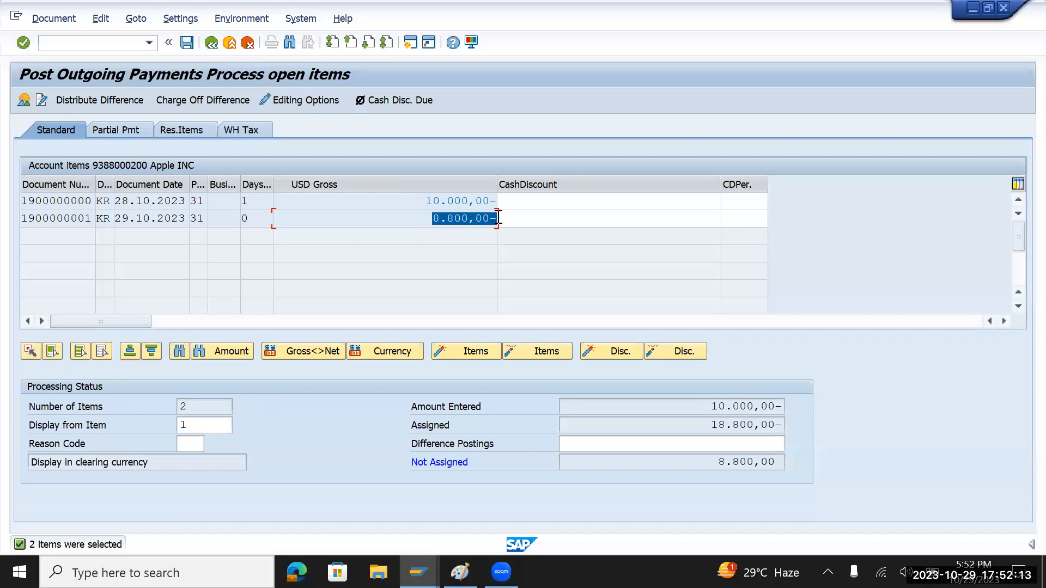
{"action": "double_click", "coordinate": [452, 201]}
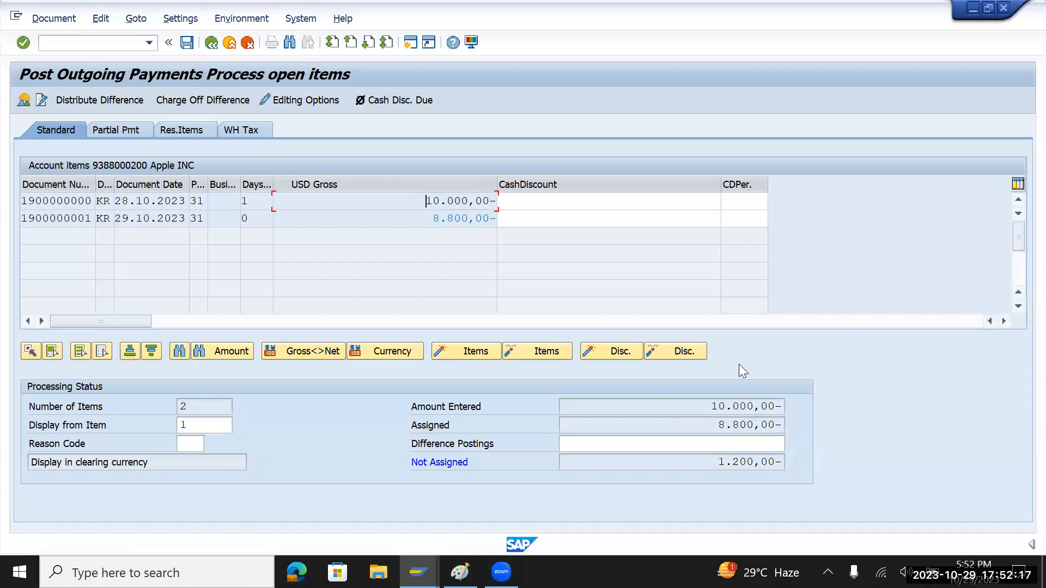
{"action": "left_click_drag", "start_coordinate": [717, 425], "coordinate": [764, 425]}
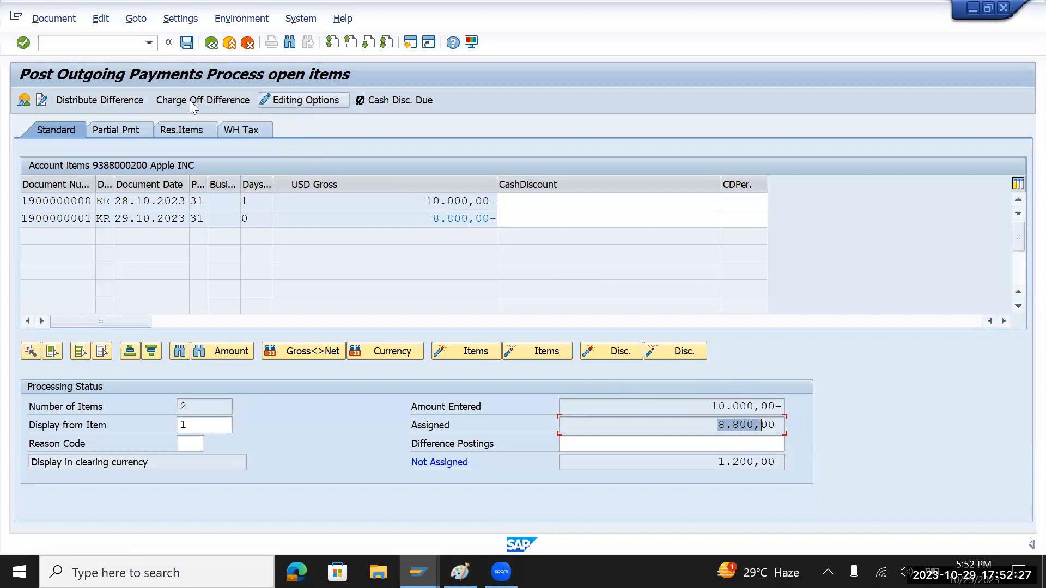
{"action": "double_click", "coordinate": [719, 405]}
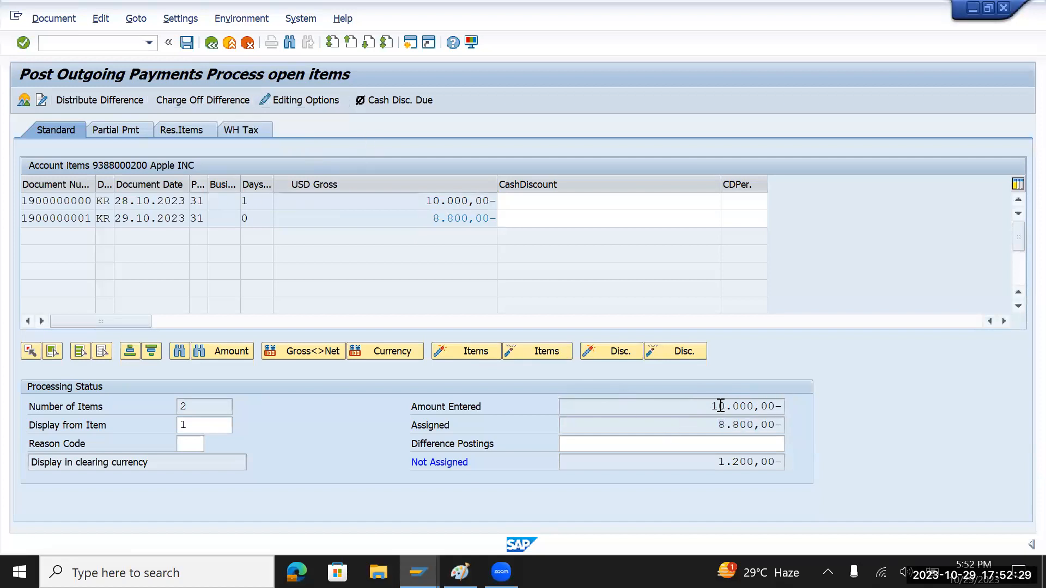
- Correct the amount of the payment's cash line item to 8800 USD and return to the open items
{"action": "left_click", "coordinate": [24, 100]}
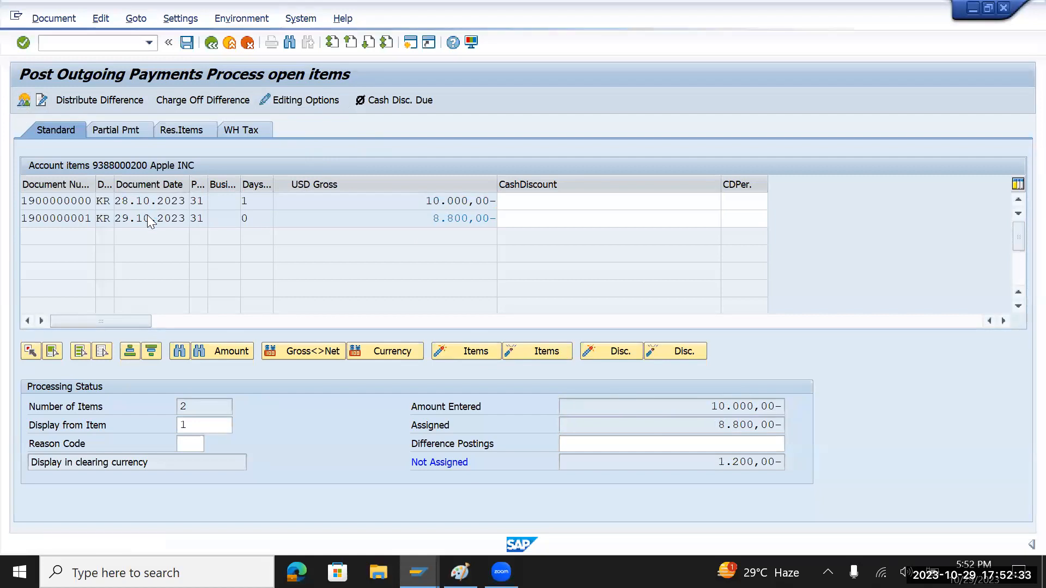
{"action": "double_click", "coordinate": [417, 259]}
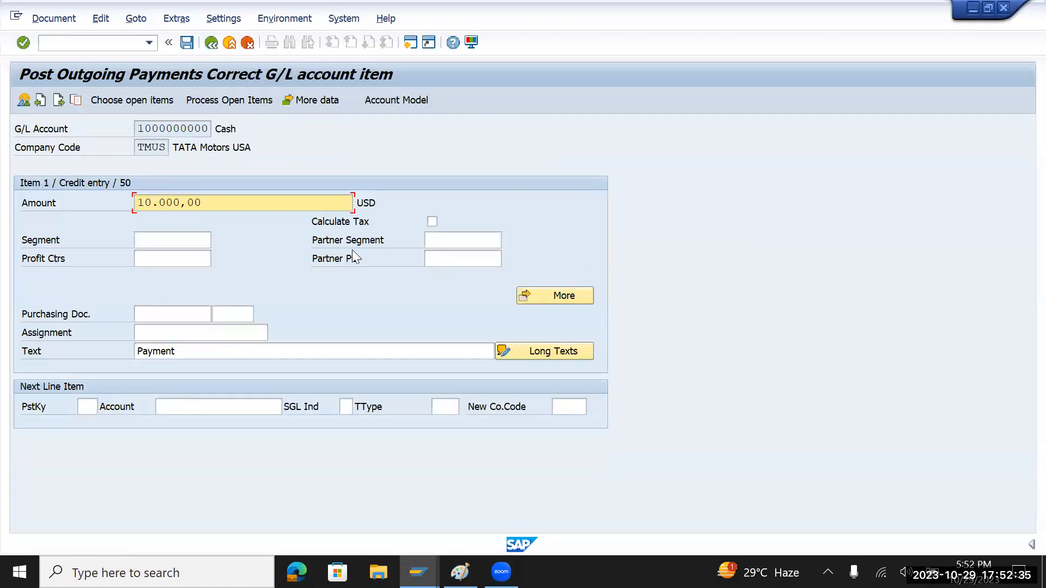
{"action": "left_click_drag", "start_coordinate": [214, 205], "coordinate": [102, 191]}
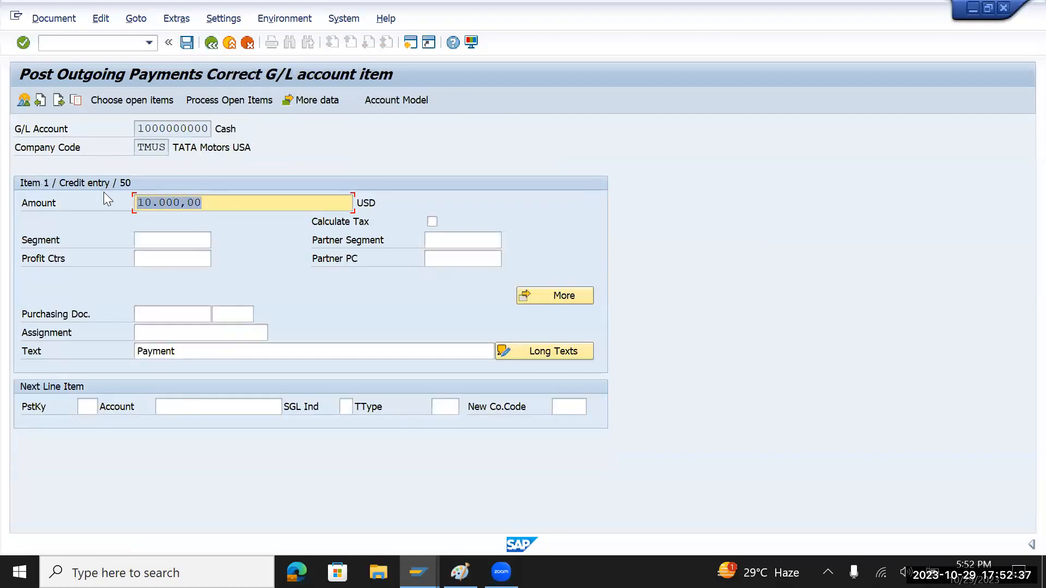
{"action": "type", "text": "8800"}
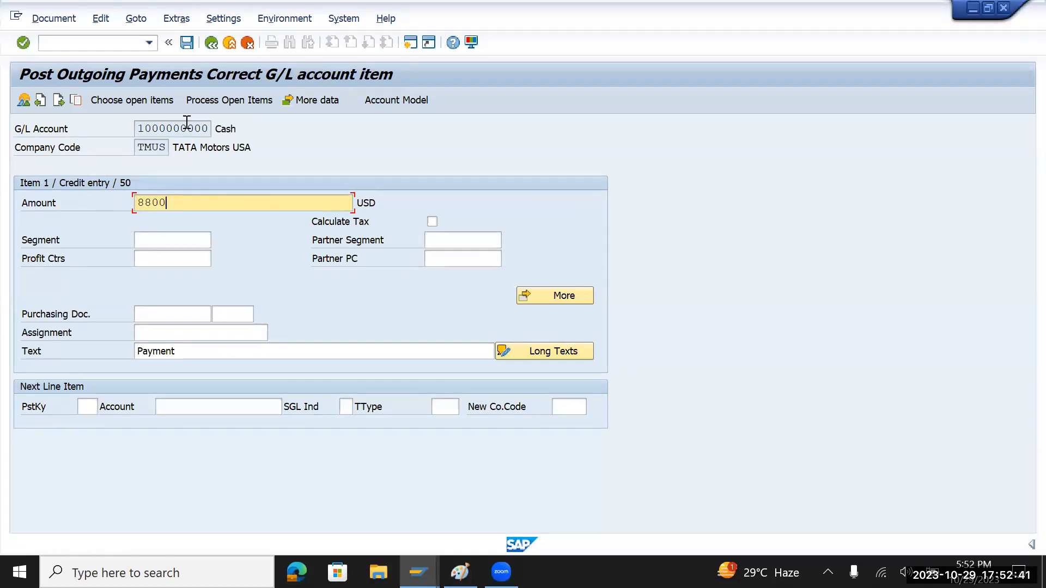
{"action": "left_click", "coordinate": [225, 99]}
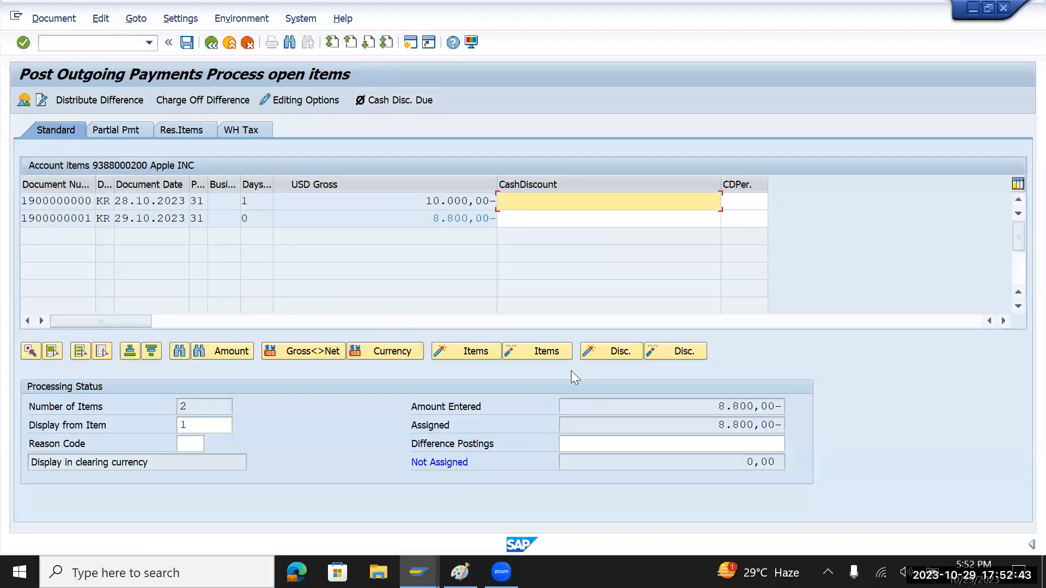
- Compare the entered amount with the assigned amount and open the withholding tax view of the open items
{"action": "left_click_drag", "start_coordinate": [712, 406], "coordinate": [837, 406]}
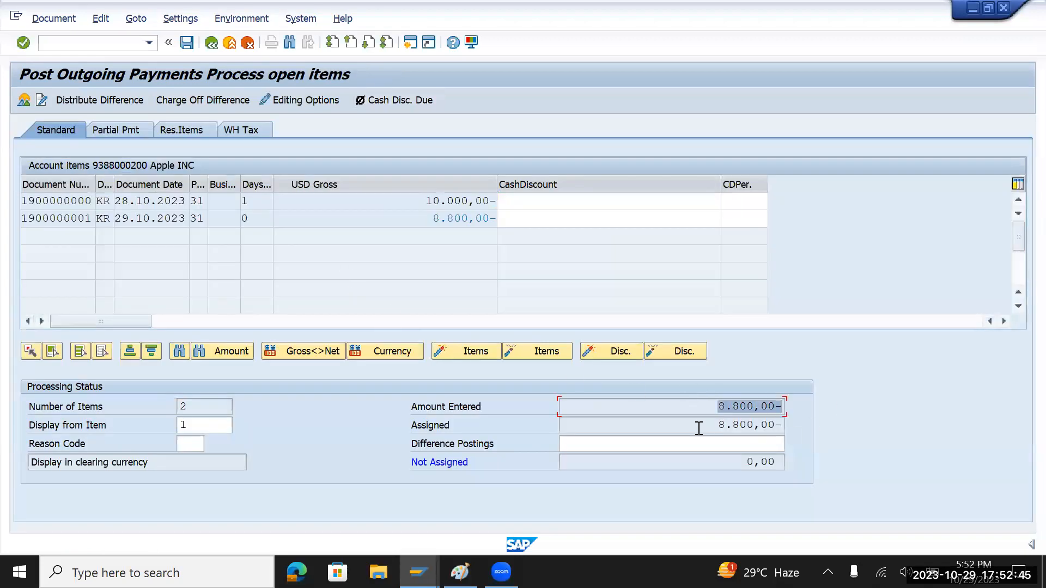
{"action": "left_click_drag", "start_coordinate": [697, 427], "coordinate": [804, 429]}
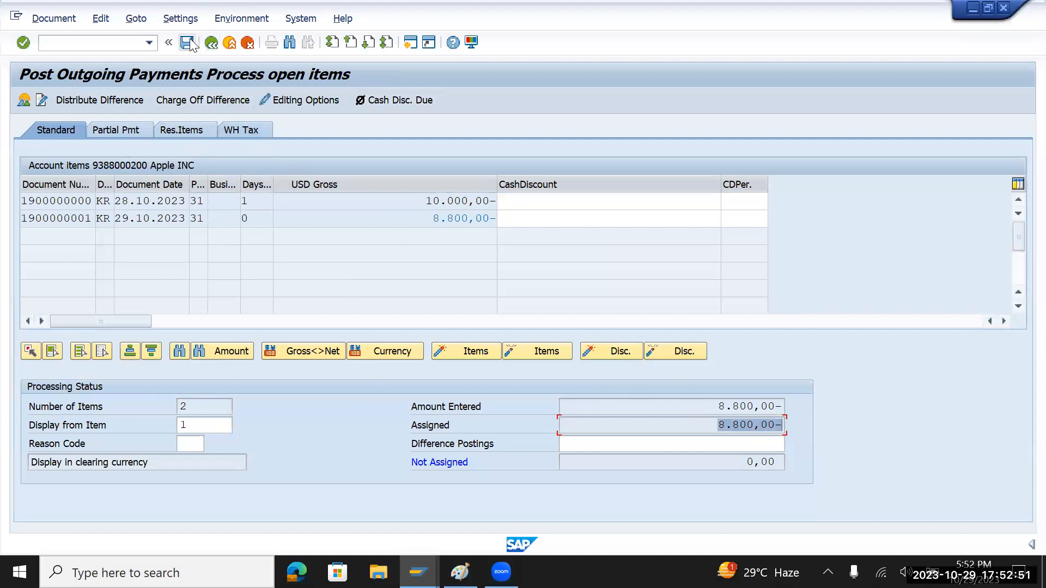
{"action": "left_click_drag", "start_coordinate": [714, 408], "coordinate": [787, 409]}
{"action": "left_click_drag", "start_coordinate": [716, 427], "coordinate": [818, 424]}
{"action": "left_click", "coordinate": [231, 133]}
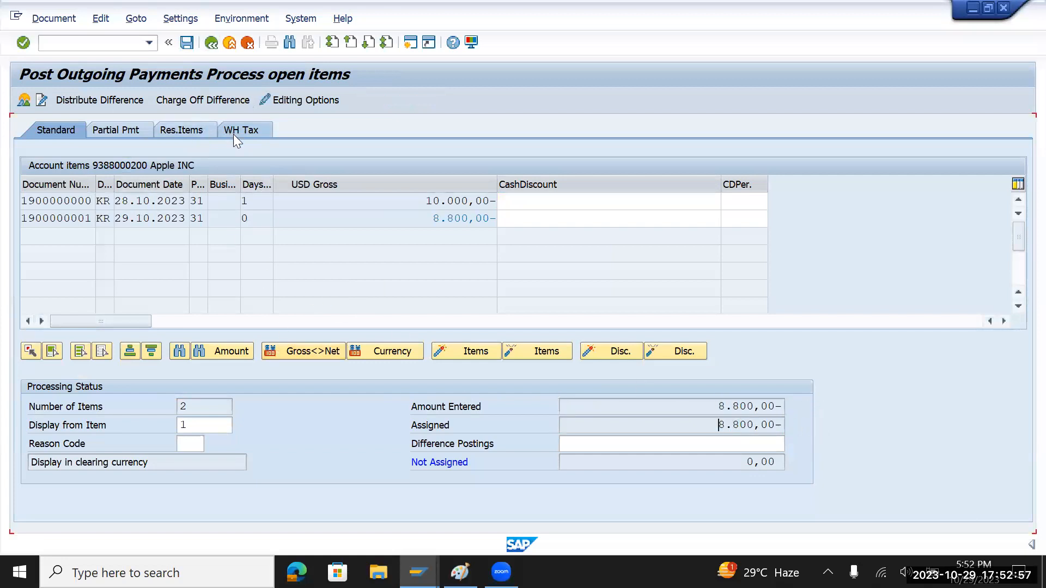
- Examine the withholding tax and gross amount of the 29.10.2023 invoice and the remaining columns of the open items
{"action": "left_click_drag", "start_coordinate": [683, 207], "coordinate": [718, 216]}
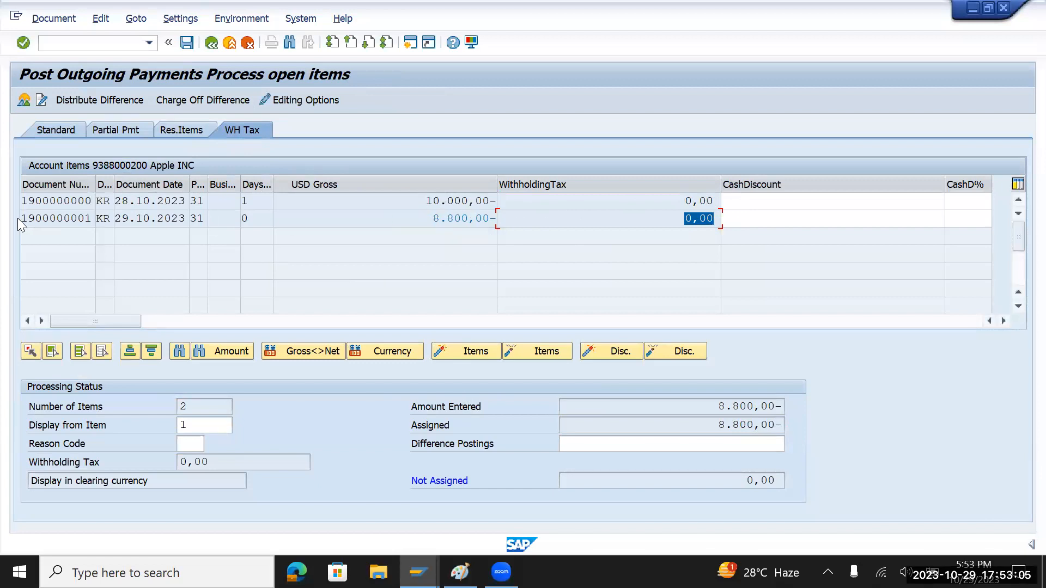
{"action": "left_click_drag", "start_coordinate": [34, 219], "coordinate": [100, 224]}
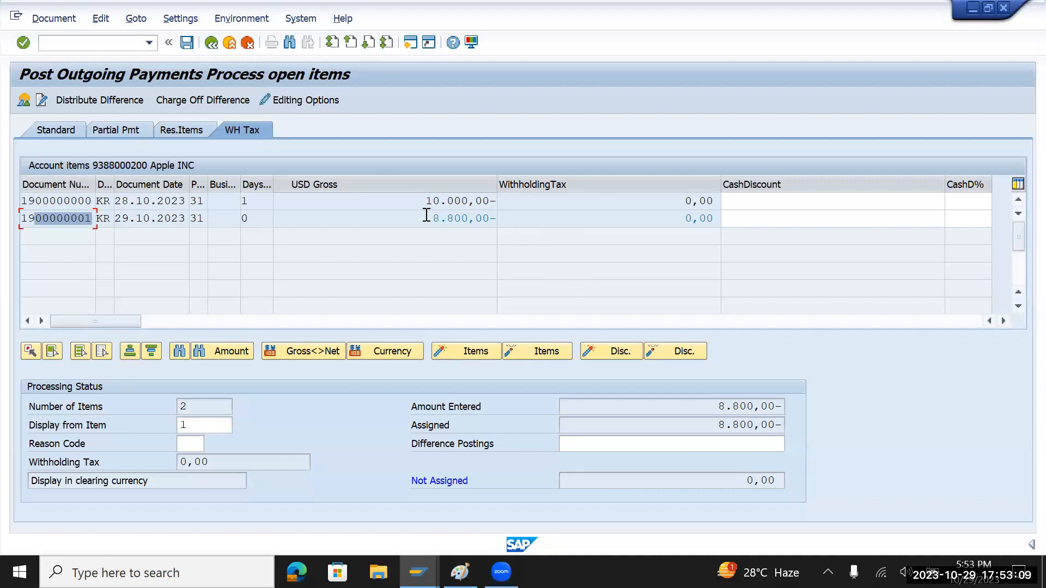
{"action": "left_click_drag", "start_coordinate": [427, 218], "coordinate": [514, 218]}
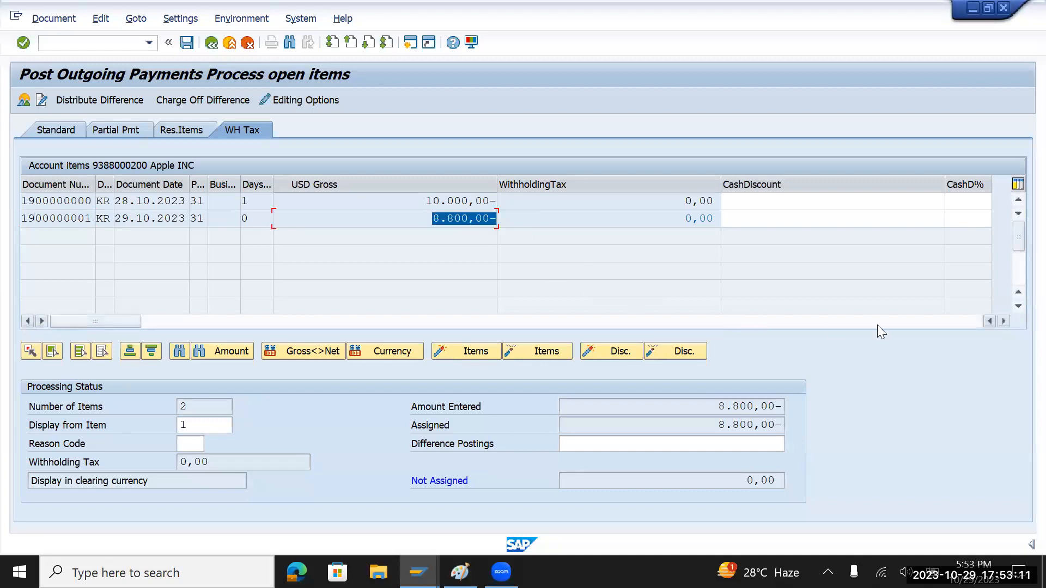
{"action": "left_click", "coordinate": [1003, 321]}
{"action": "left_click", "coordinate": [1003, 321]}
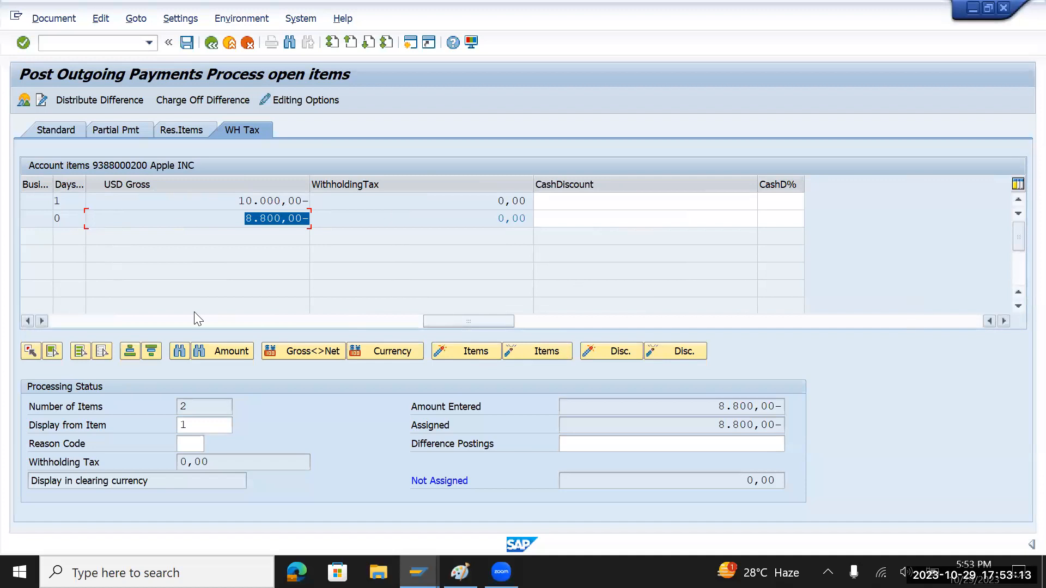
{"action": "left_click", "coordinate": [28, 321]}
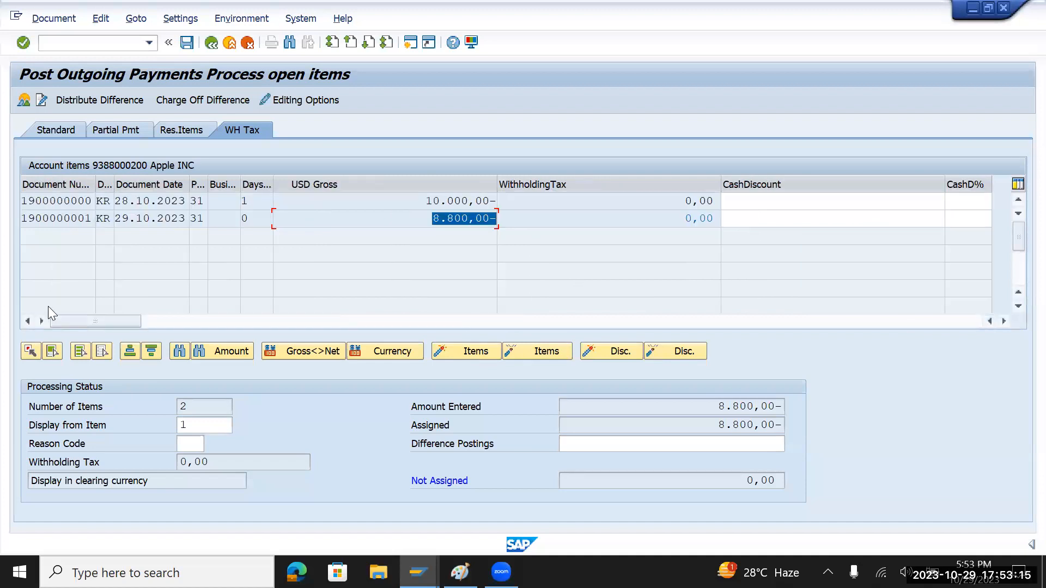
- Open the Vendor Line Item Display in a new session and list the supplier's open items in company code TMUS
{"action": "key", "text": "ctrl+n"}
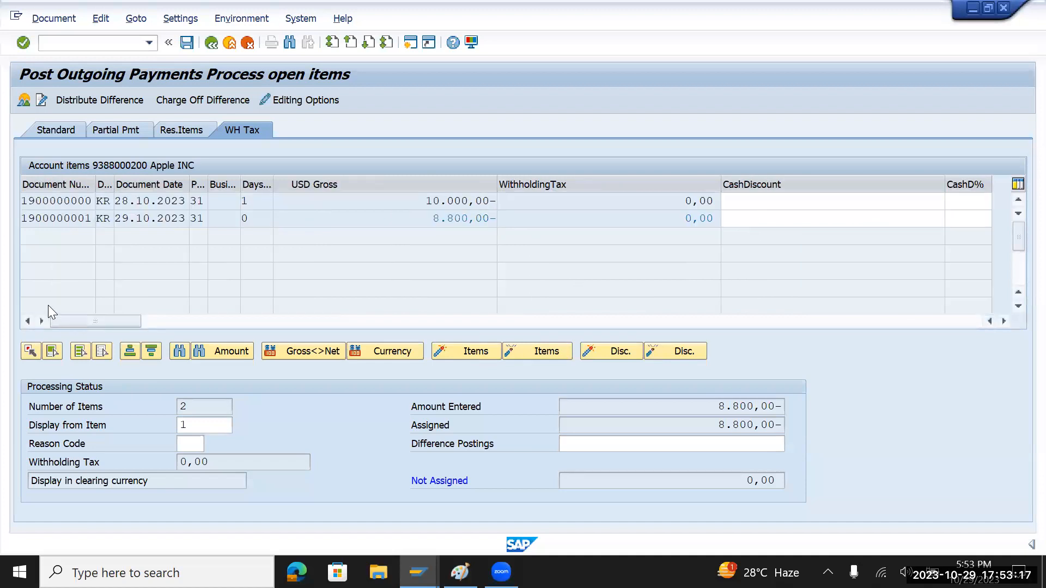
{"action": "type", "text": "fb"}
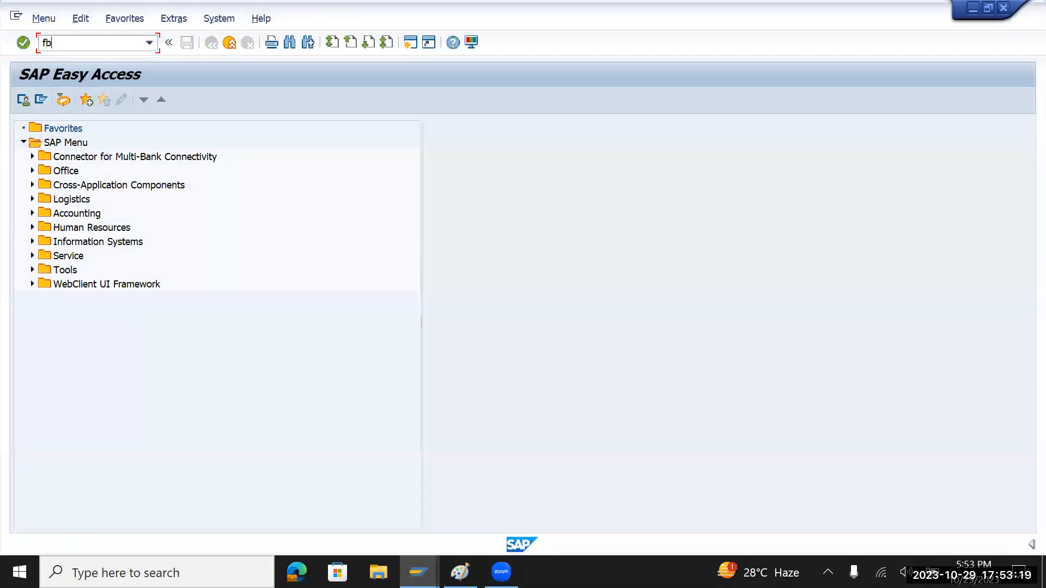
{"action": "key", "text": "Return"}
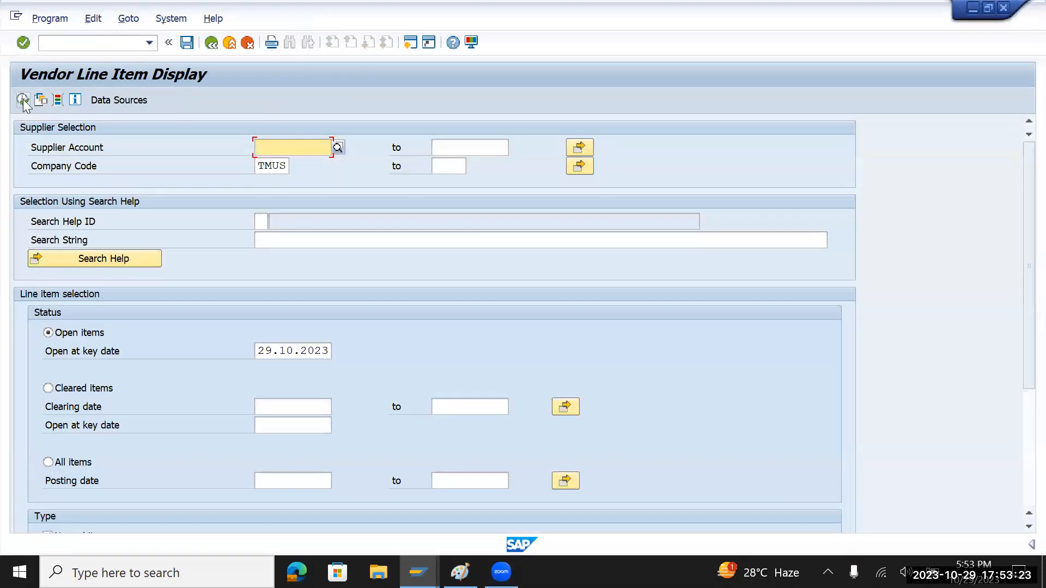
{"action": "left_click", "coordinate": [22, 100]}
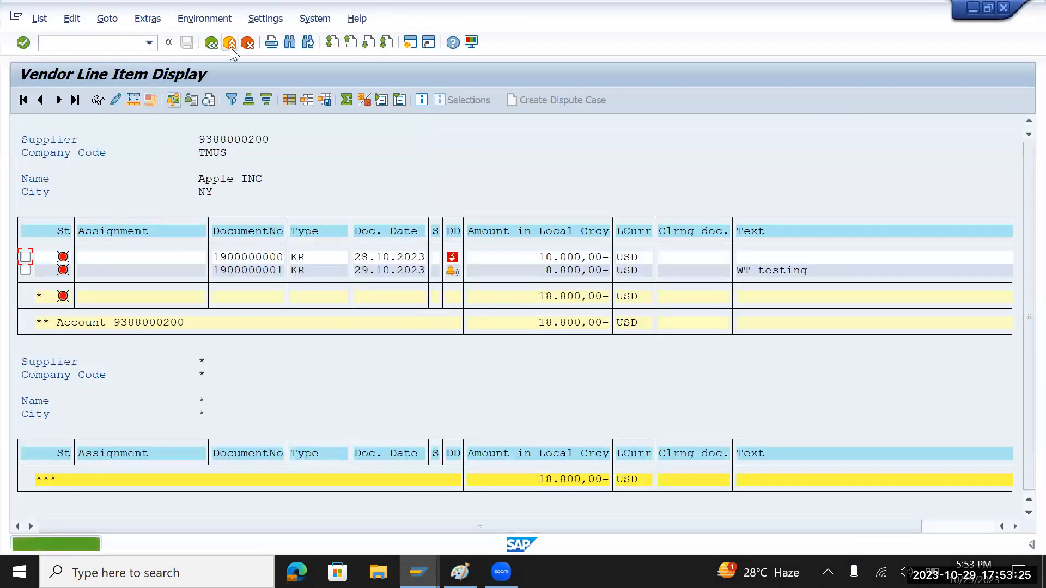
{"action": "left_click", "coordinate": [229, 46]}
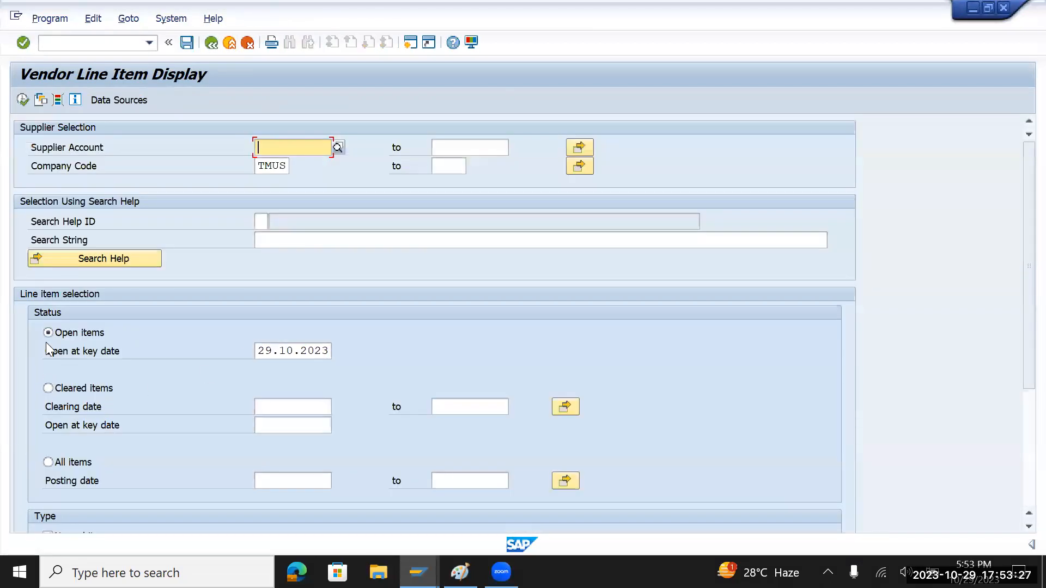
{"action": "left_click", "coordinate": [22, 101]}
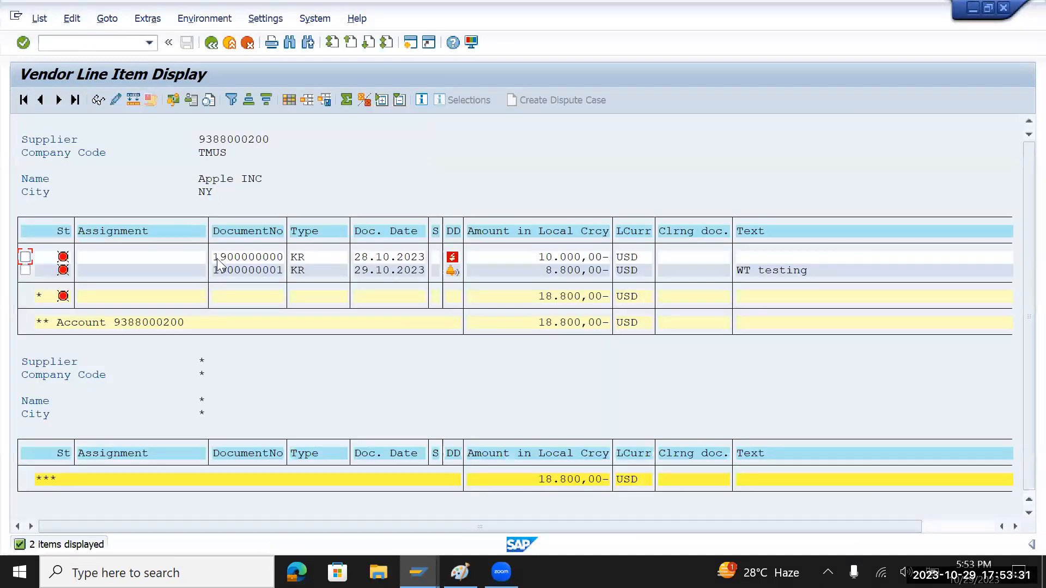
- Compare the document numbers, amounts and open status of the supplier's two listed invoices
{"action": "left_click", "coordinate": [218, 258]}
{"action": "left_click", "coordinate": [527, 261]}
{"action": "left_click", "coordinate": [546, 270]}
{"action": "left_click", "coordinate": [64, 269]}
- Return to the outgoing payment session, post the payment and display the posted document
{"action": "key", "text": "alt+Tab"}
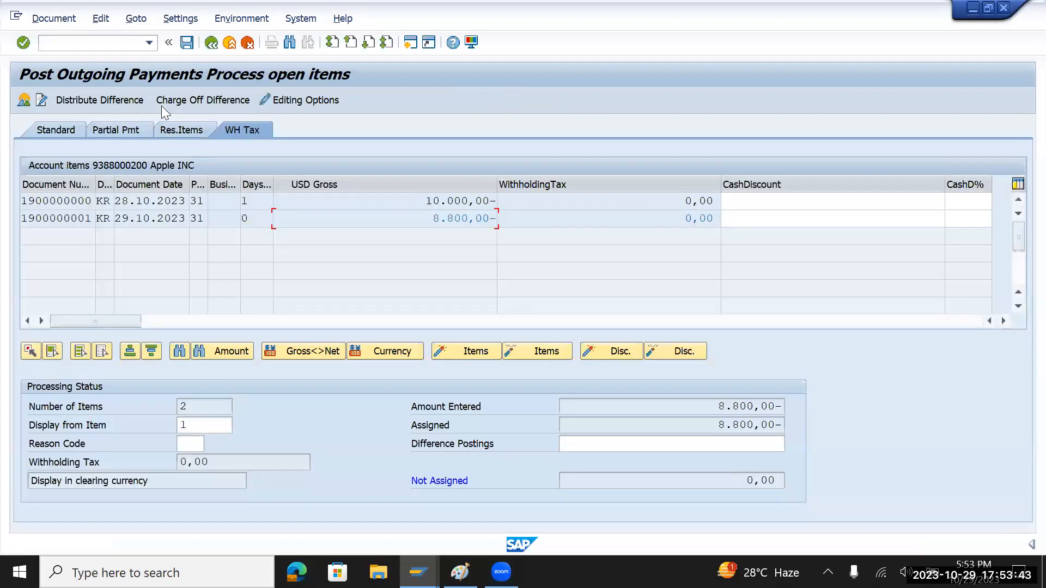
{"action": "left_click", "coordinate": [187, 42]}
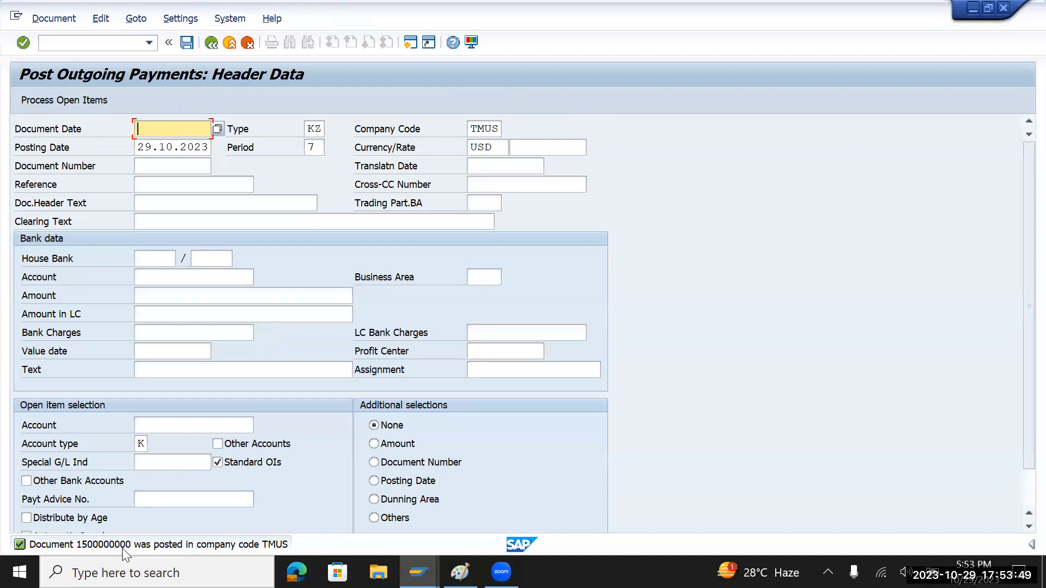
{"action": "left_click", "coordinate": [54, 19]}
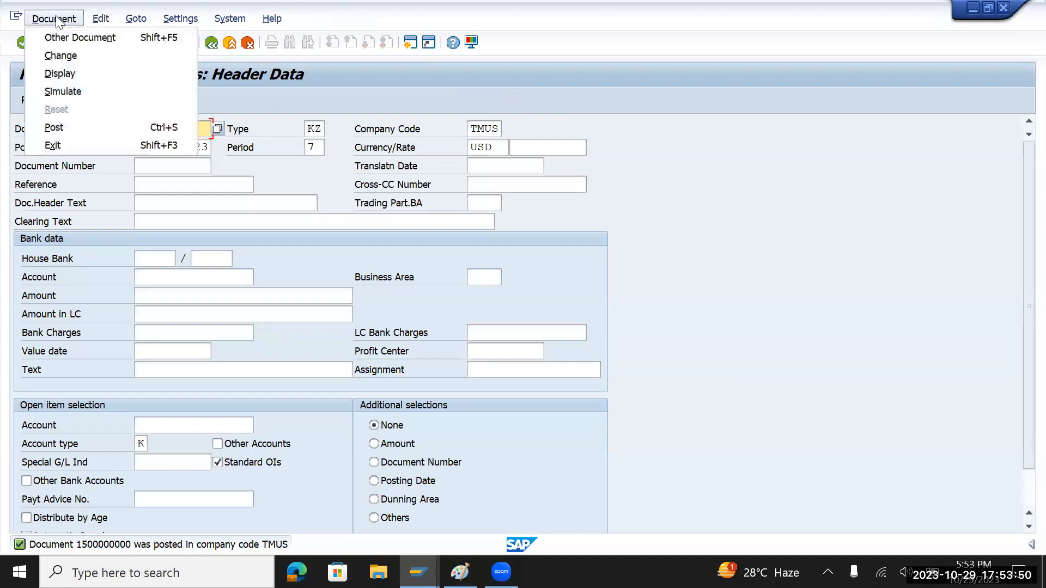
{"action": "left_click", "coordinate": [63, 72]}
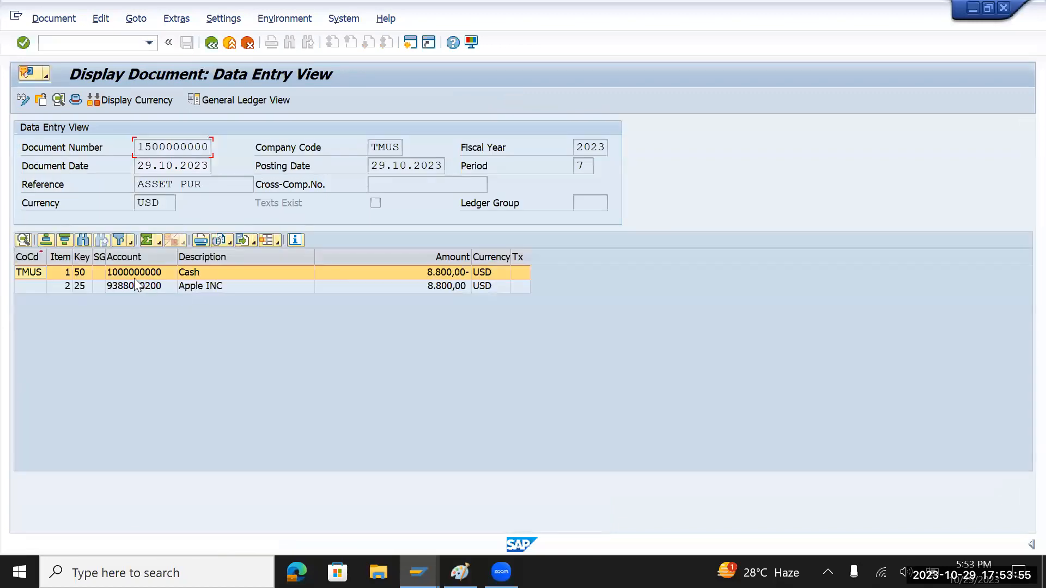
- Examine the payment document's cash and Apple INC items, including the vendor line item's details, and return to the data entry view
{"action": "left_click", "coordinate": [164, 274]}
{"action": "left_click", "coordinate": [209, 291]}
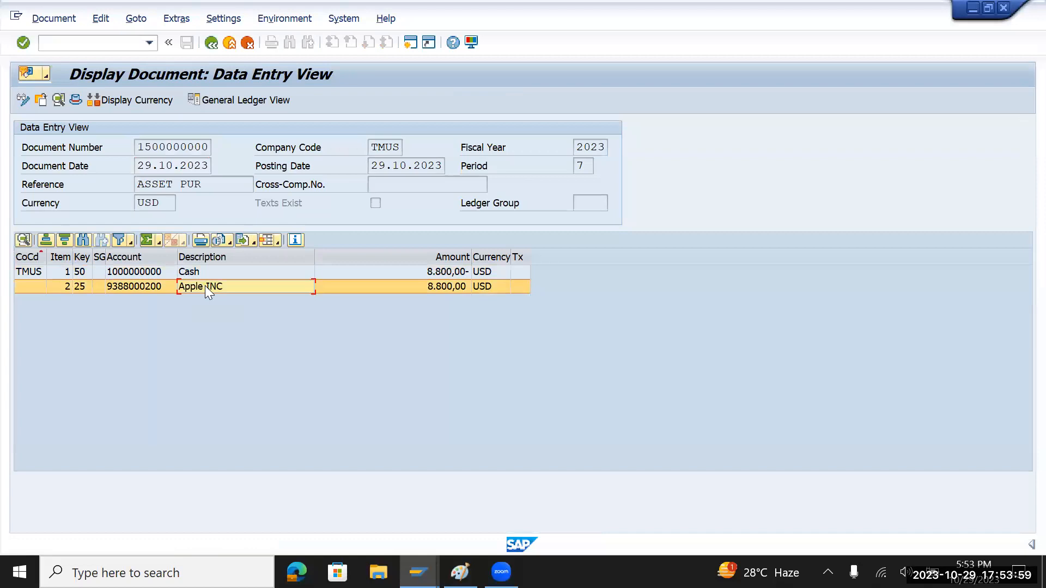
{"action": "left_click", "coordinate": [415, 276]}
{"action": "left_click", "coordinate": [414, 285]}
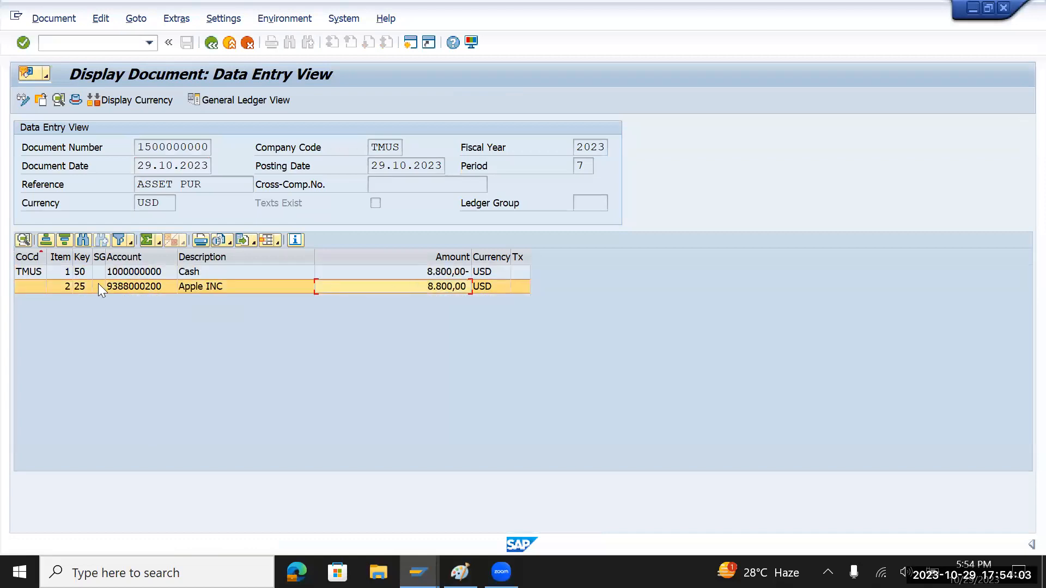
{"action": "double_click", "coordinate": [157, 285]}
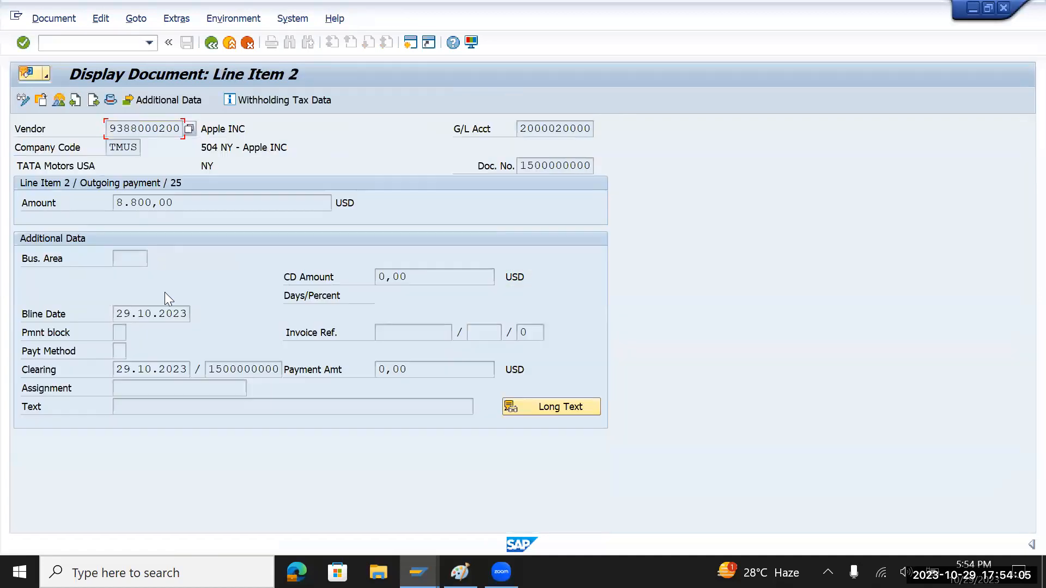
{"action": "left_click_drag", "start_coordinate": [115, 129], "coordinate": [216, 124]}
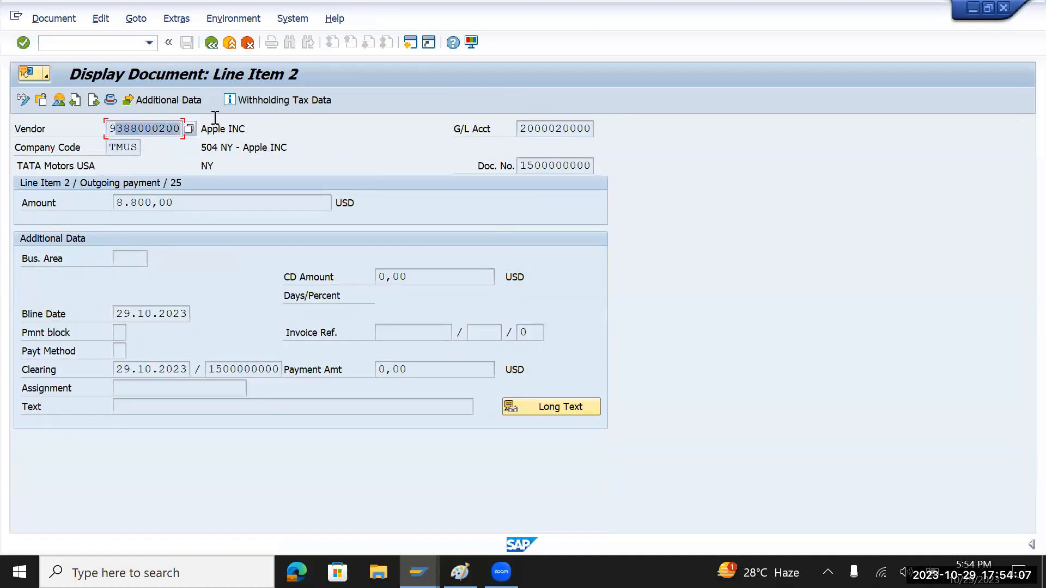
{"action": "left_click", "coordinate": [211, 43]}
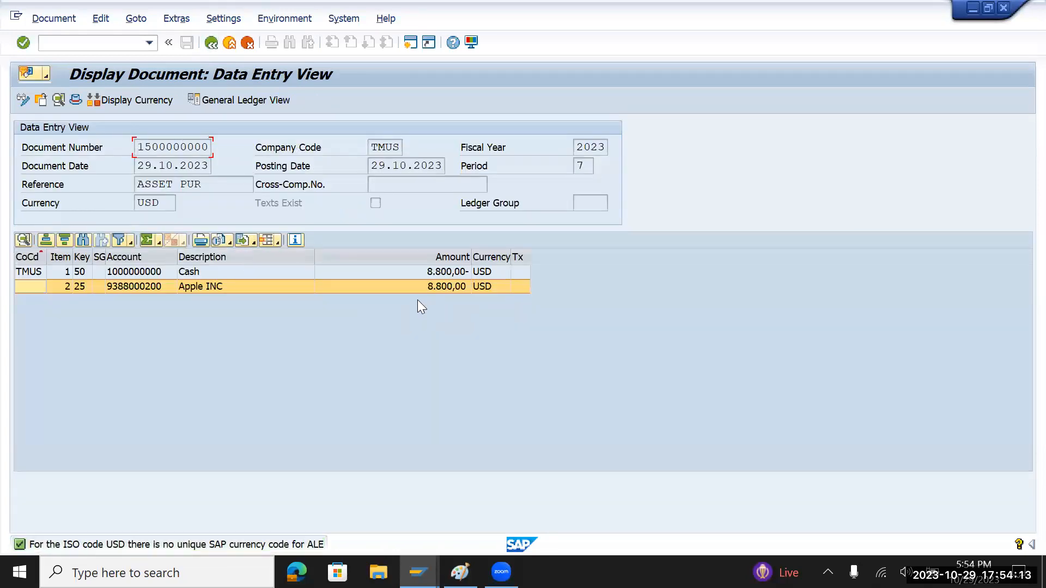
- Return to the Vendor Line Item Display, rerun the open items list and list the supplier's cleared items in company code TMUS
{"action": "key", "text": "alt+Tab"}
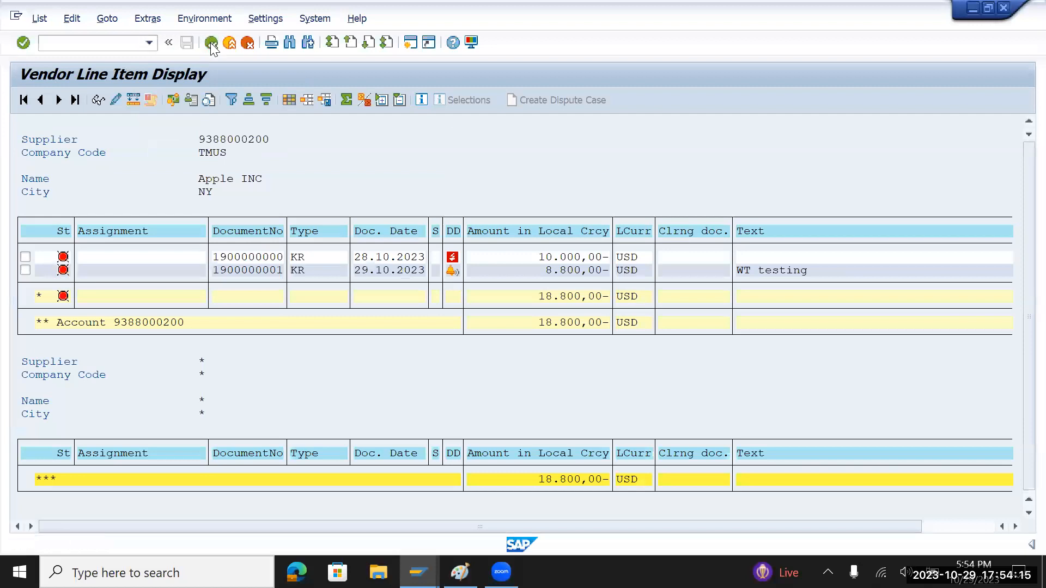
{"action": "left_click", "coordinate": [211, 43]}
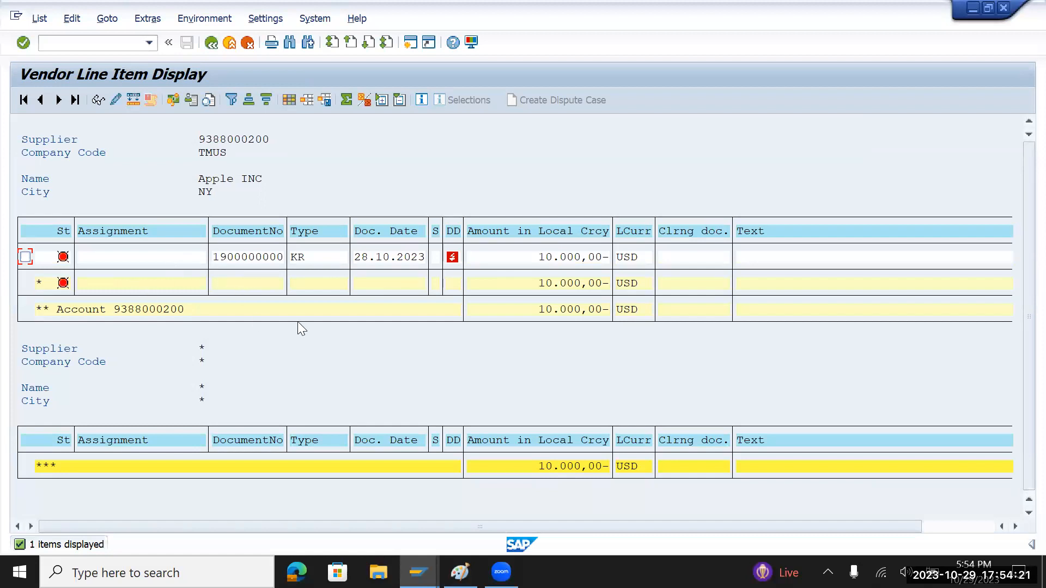
{"action": "left_click", "coordinate": [212, 43]}
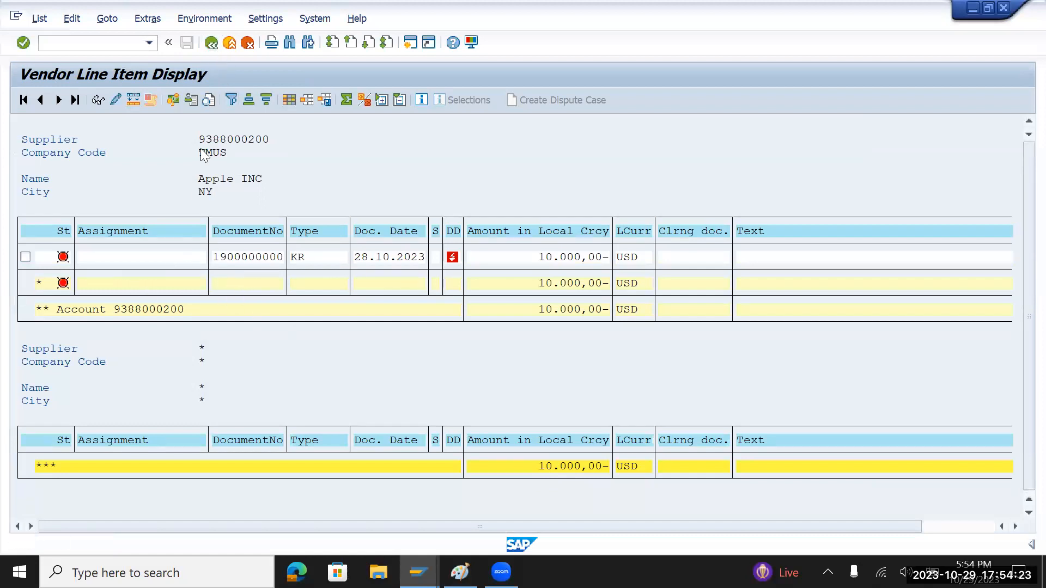
{"action": "left_click", "coordinate": [49, 388]}
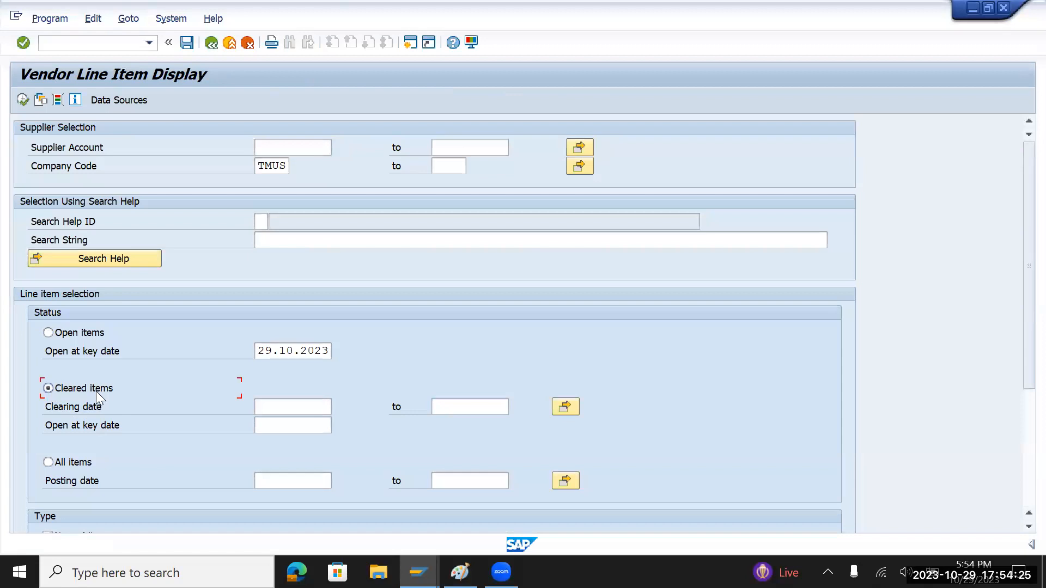
{"action": "left_click", "coordinate": [23, 101]}
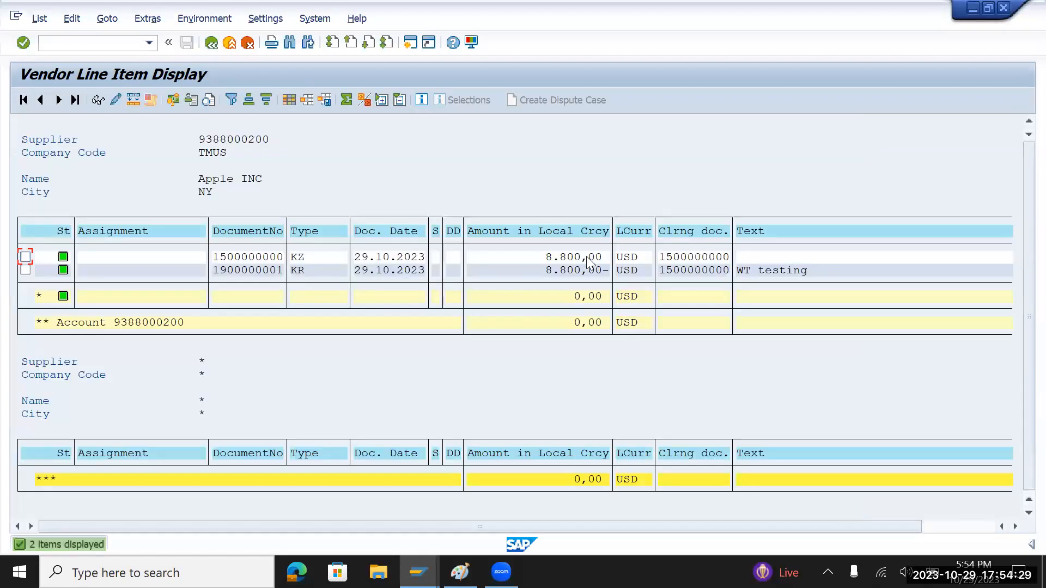
- Return to the line item selection and rerun the list for cleared items
{"action": "left_click", "coordinate": [212, 44]}
{"action": "left_click", "coordinate": [49, 332]}
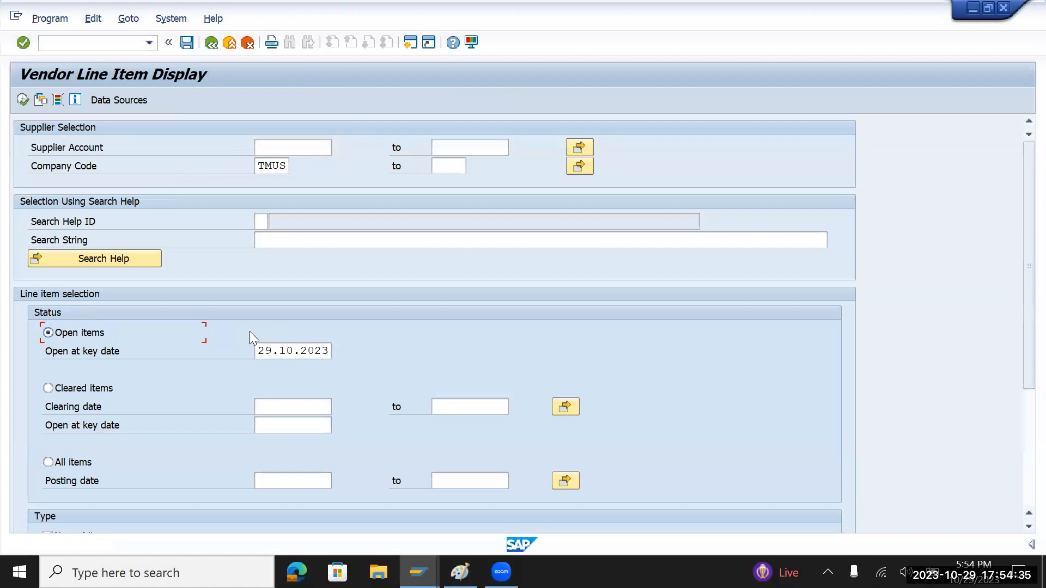
{"action": "left_click", "coordinate": [49, 388]}
{"action": "left_click", "coordinate": [22, 101]}
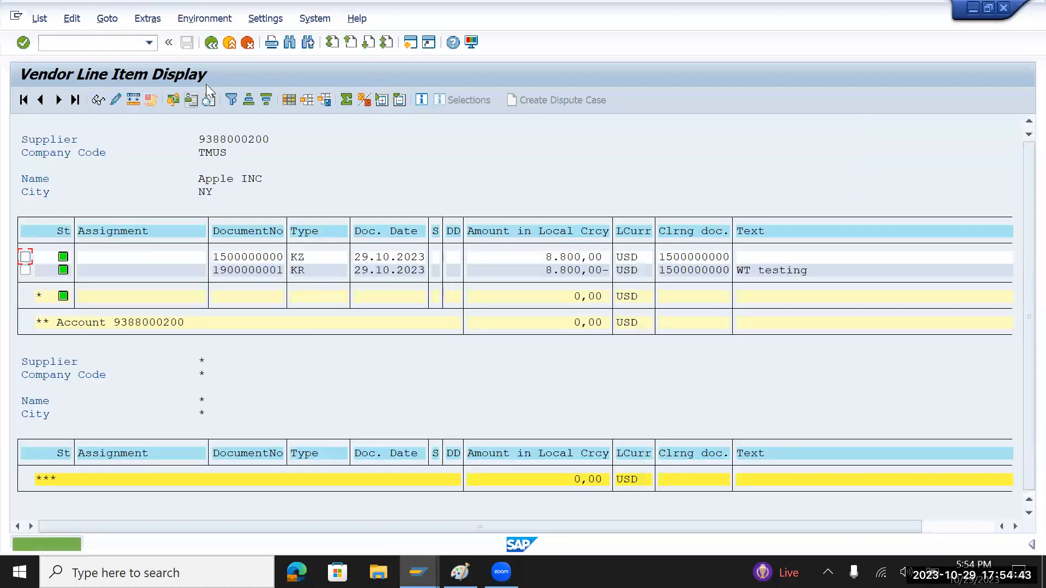
- List all of the supplier's line items in company code TMUS, covering both open and cleared ones
{"action": "left_click", "coordinate": [212, 43]}
{"action": "left_click", "coordinate": [48, 333]}
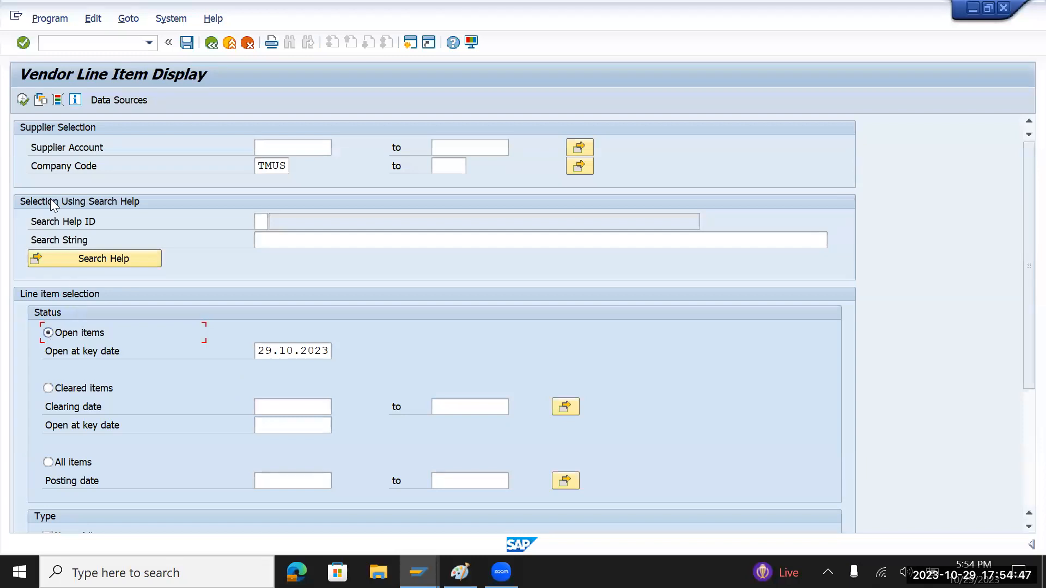
{"action": "left_click", "coordinate": [54, 464]}
{"action": "left_click", "coordinate": [22, 100]}
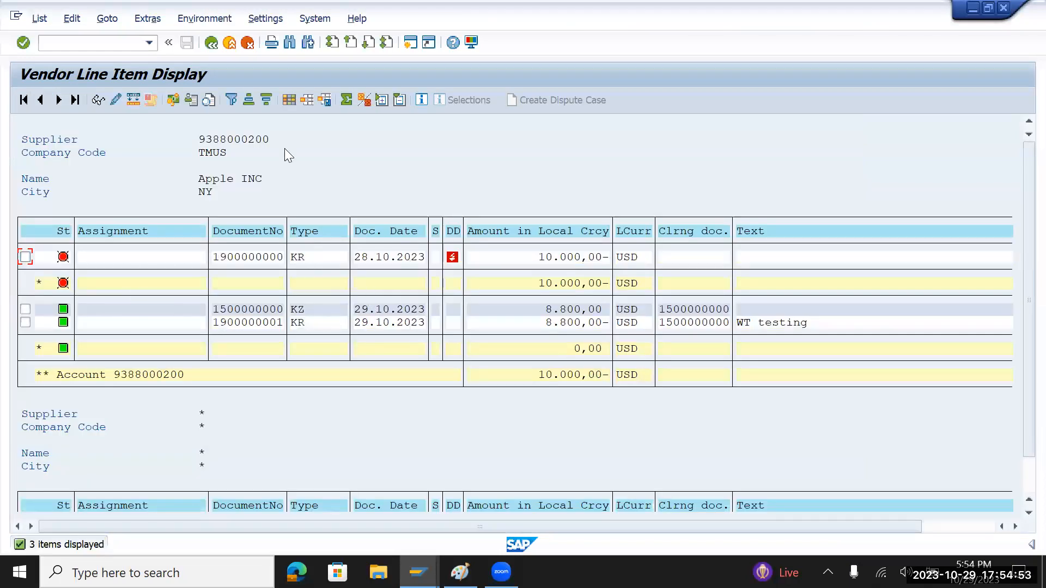
- List the supplier's open items and cleared items once more, and return to the line item selection
{"action": "left_click", "coordinate": [230, 43]}
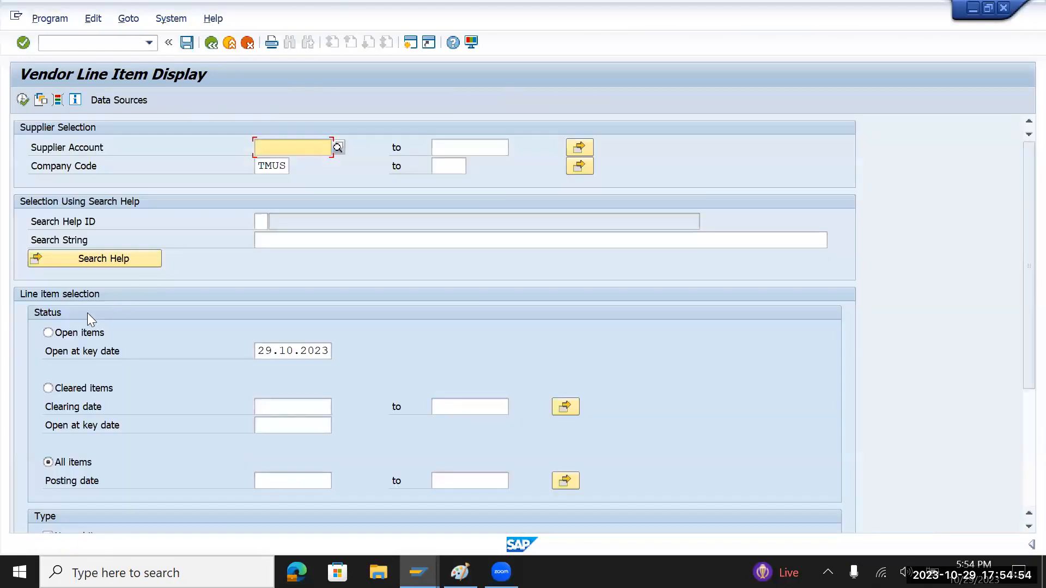
{"action": "left_click", "coordinate": [48, 333]}
{"action": "left_click", "coordinate": [23, 100]}
{"action": "left_click", "coordinate": [208, 44]}
{"action": "left_click", "coordinate": [59, 388]}
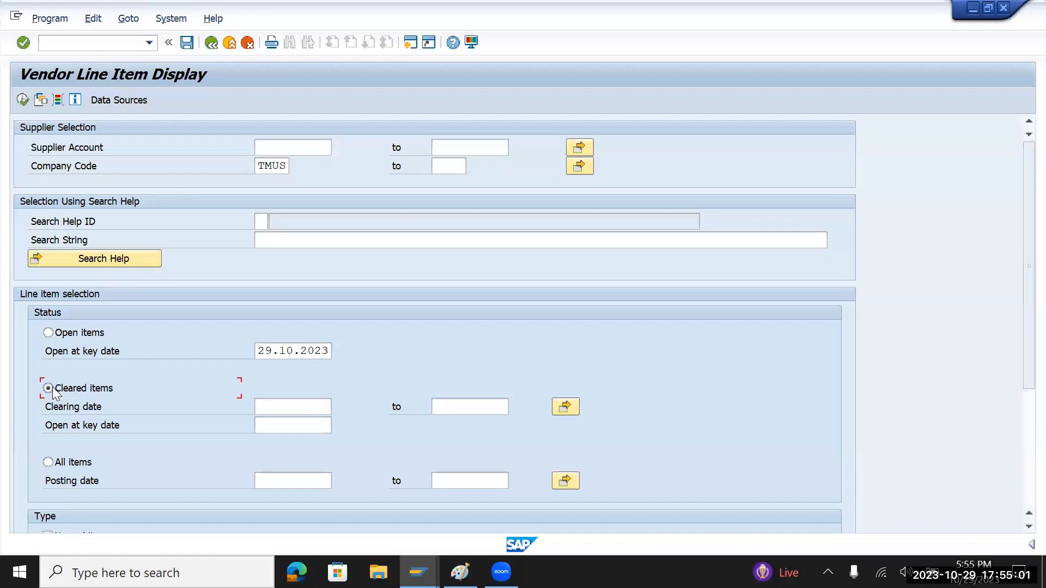
{"action": "left_click", "coordinate": [26, 99]}
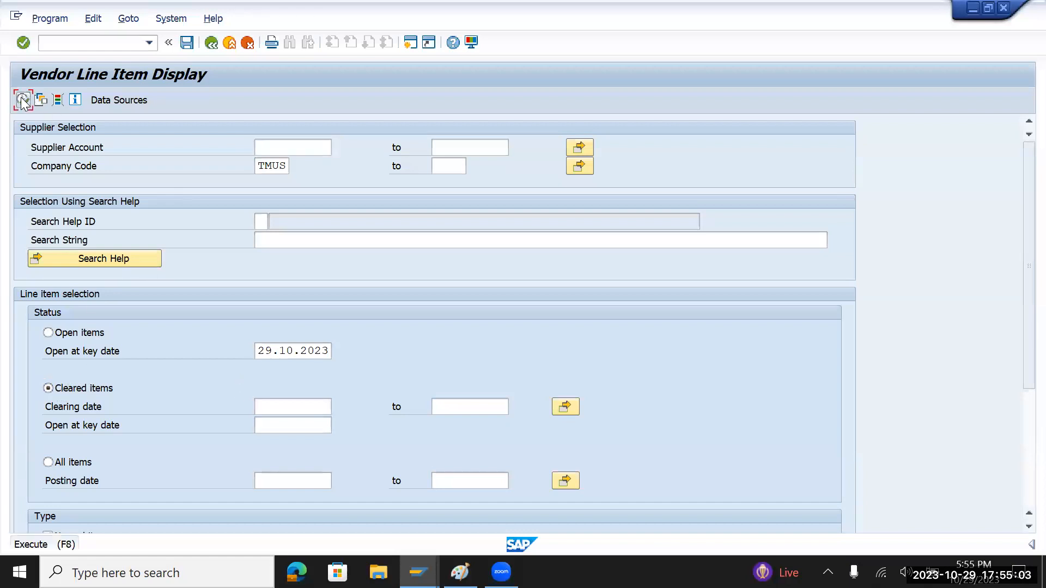
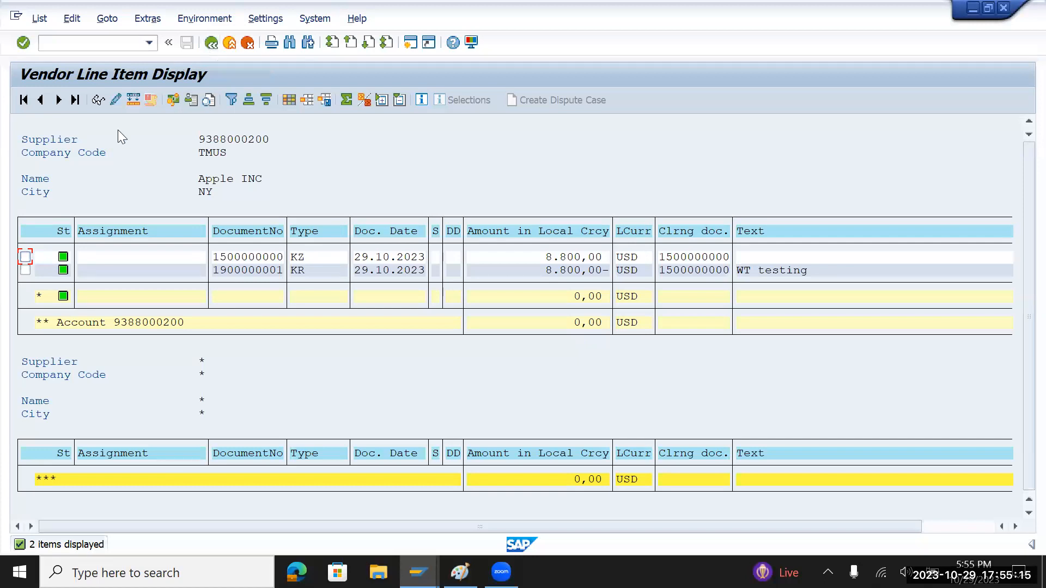
{"action": "left_click", "coordinate": [211, 47]}
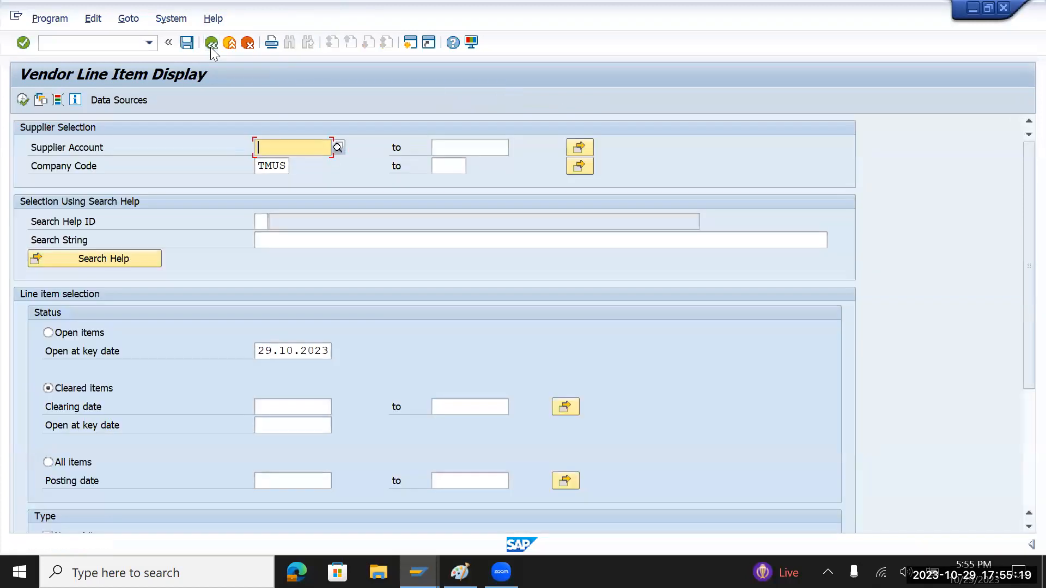
- Switch to the business partner session showing Apple INC's withholding tax types for company code TMUS
{"action": "key", "text": "alt+Tab"}
{"action": "key", "text": "alt+Tab"}
{"action": "key", "text": "alt+Tab"}
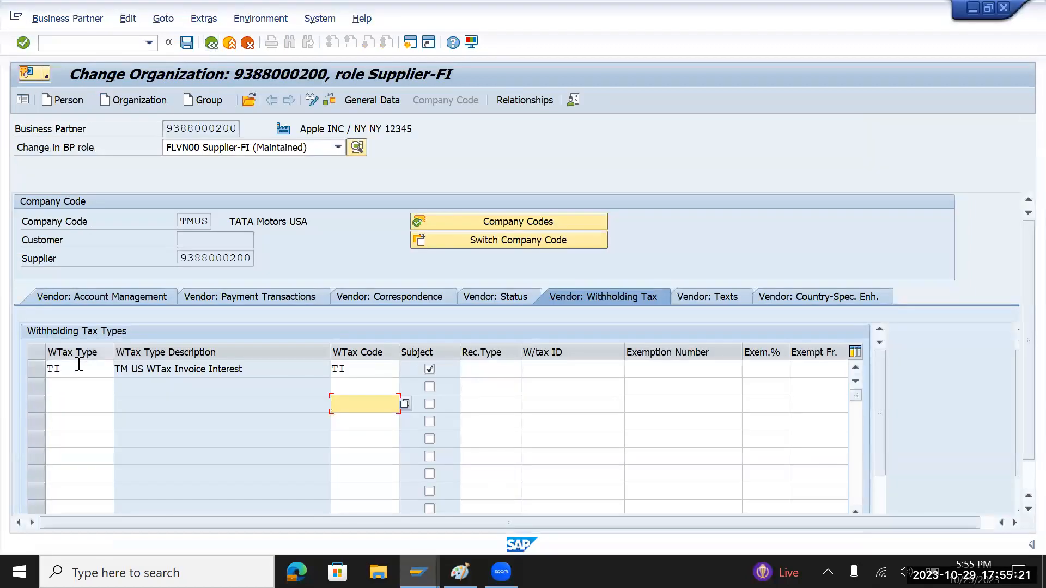
- Change the supplier's withholding tax type in the first row to TP and confirm the entry
{"action": "left_click", "coordinate": [77, 368]}
{"action": "left_click_drag", "start_coordinate": [61, 370], "coordinate": [45, 370]}
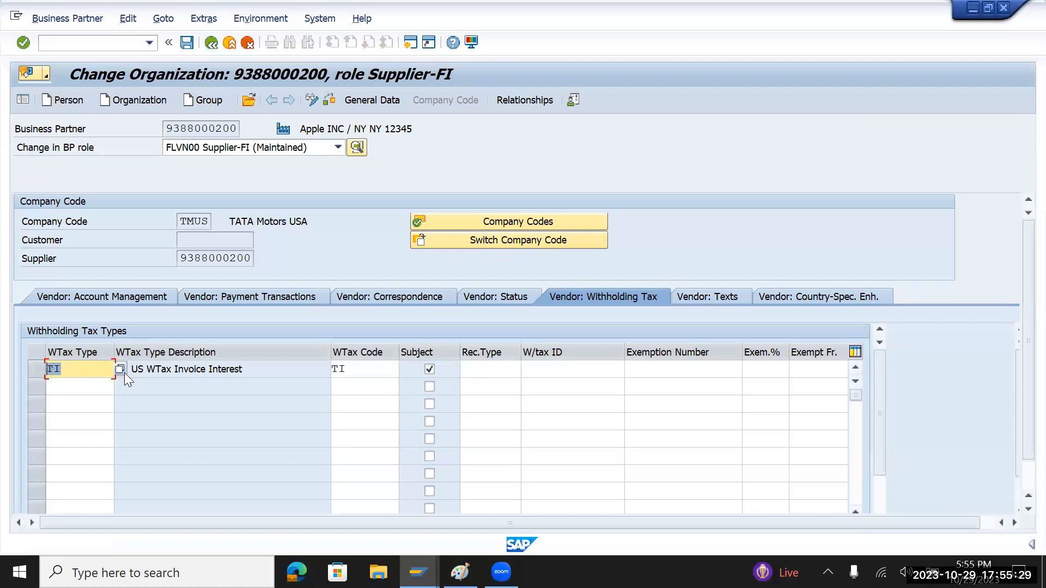
{"action": "left_click", "coordinate": [74, 387]}
{"action": "left_click", "coordinate": [79, 371]}
{"action": "key", "text": "BackSpace"}
{"action": "type", "text": "P"}
{"action": "key", "text": "Tab"}
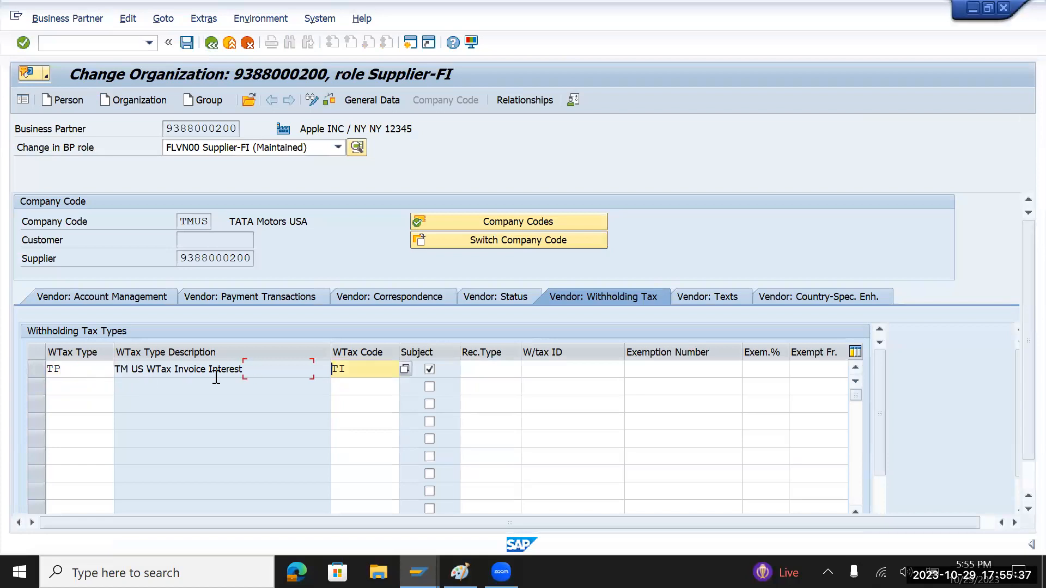
{"action": "left_click_drag", "start_coordinate": [347, 370], "coordinate": [340, 371]}
{"action": "key", "text": "Return"}
- Set the withholding tax code of the TP row to TP and save the business partner
{"action": "left_click_drag", "start_coordinate": [79, 370], "coordinate": [44, 372]}
{"action": "left_click_drag", "start_coordinate": [378, 374], "coordinate": [329, 373]}
{"action": "type", "text": "P"}
{"action": "key", "text": "BackSpace"}
{"action": "type", "text": "TP"}
{"action": "left_click", "coordinate": [186, 45]}
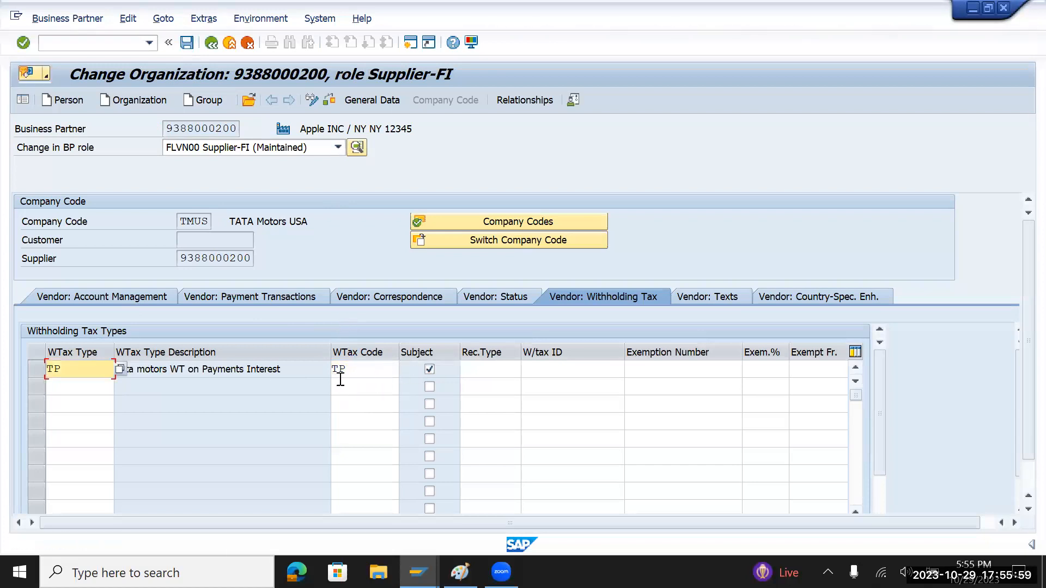
- Switch to the other session, leave its current transaction and start vendor invoice entry with FB60
{"action": "key", "text": "alt+Tab"}
{"action": "left_click", "coordinate": [93, 46]}
{"action": "type", "text": "/n"}
{"action": "key", "text": "Return"}
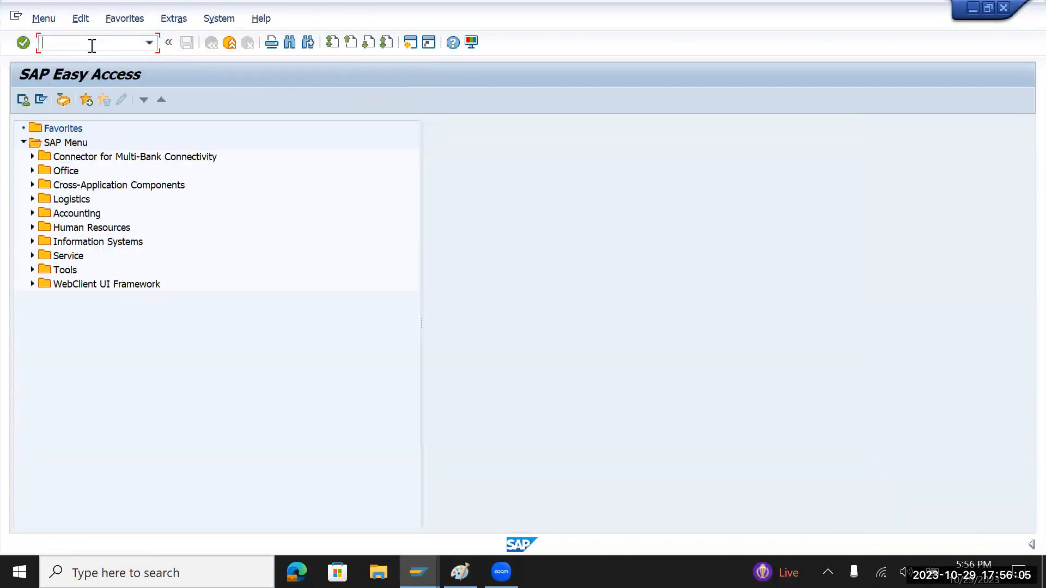
{"action": "type", "text": "fb60"}
{"action": "key", "text": "Return"}
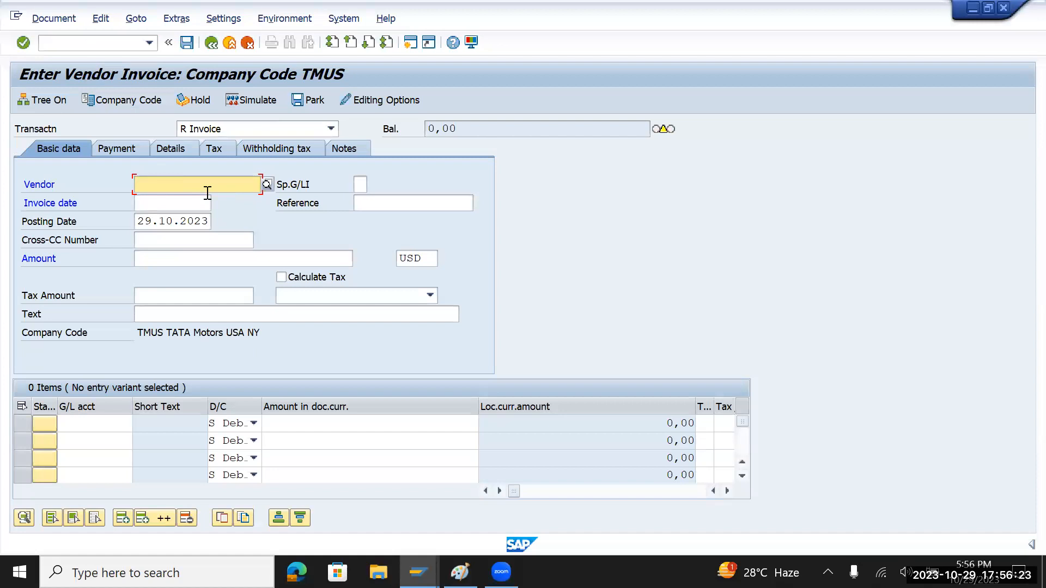
- Enter the Apple INC vendor, invoice date 29.10.2023 and reference "WT testing" in the invoice header
{"action": "key", "text": "Down"}
{"action": "key", "text": "Tab"}
{"action": "key", "text": "Tab"}
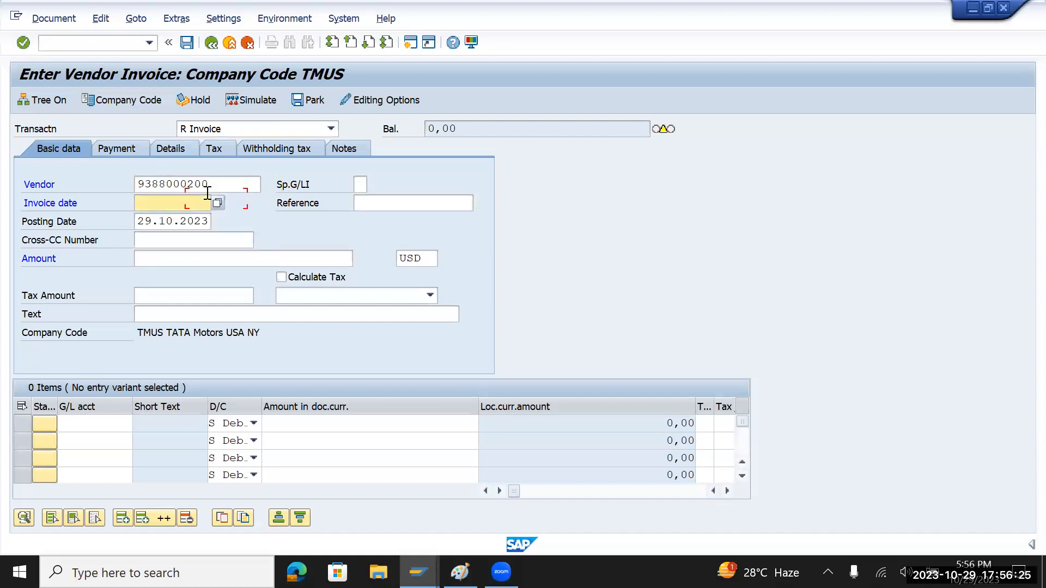
{"action": "key", "text": "Down"}
{"action": "key", "text": "Tab"}
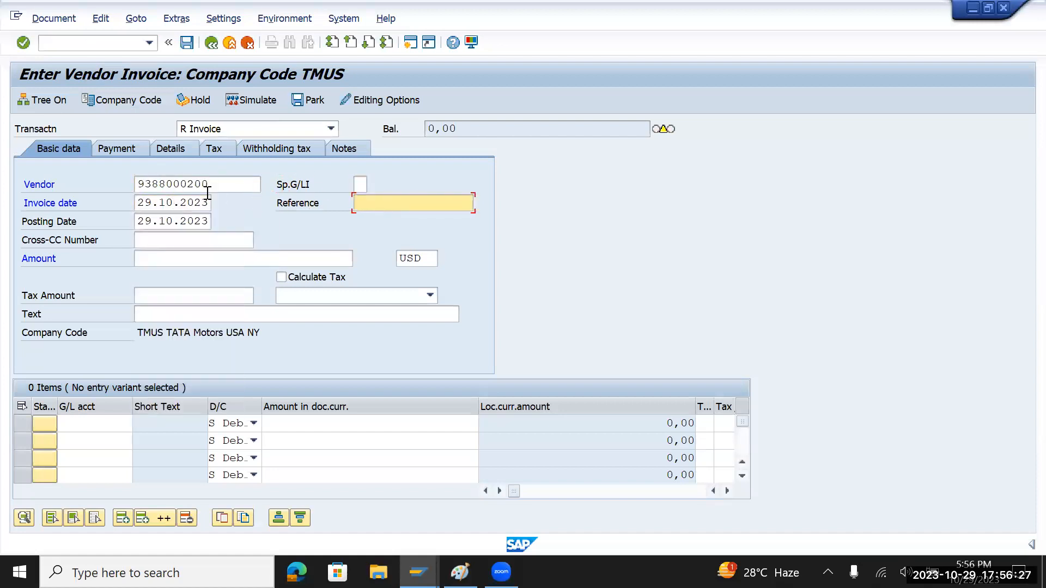
{"action": "key", "text": "Down"}
{"action": "key", "text": "Down"}
{"action": "key", "text": "Tab"}
{"action": "key", "text": "Tab"}
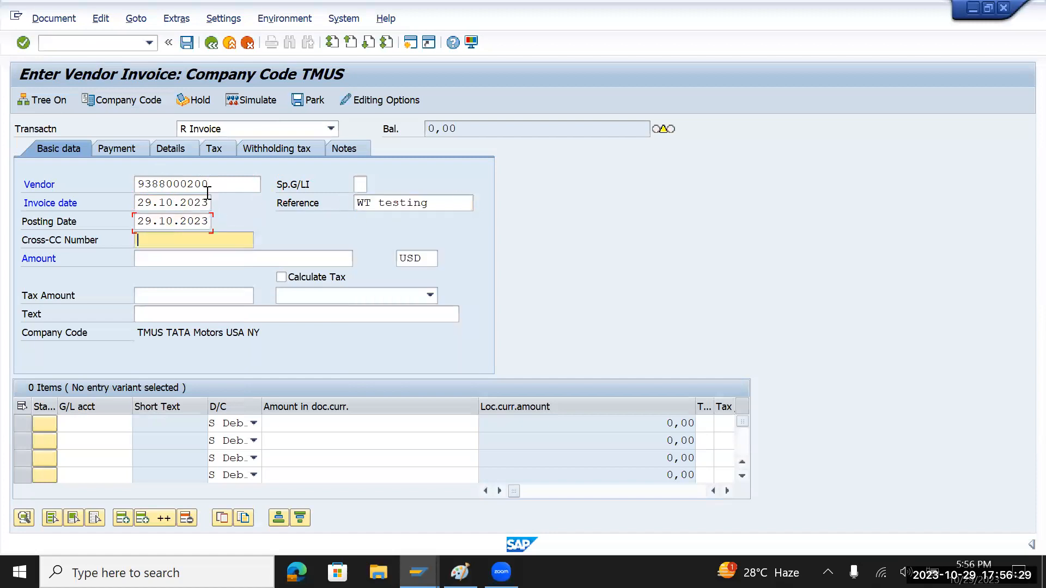
{"action": "key", "text": "Tab"}
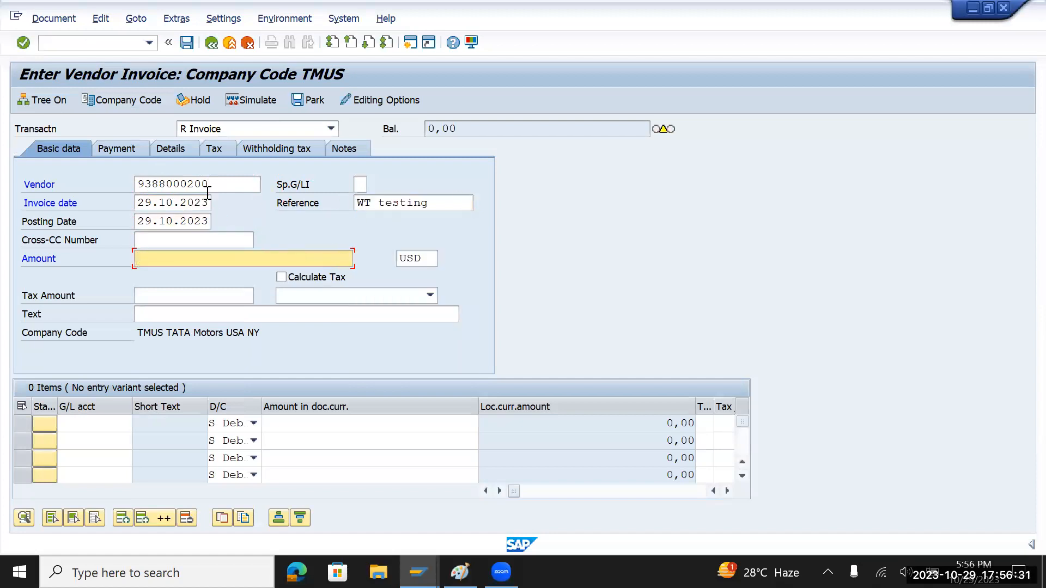
- Set the invoice amount to 10000 USD and the header text to "WT testing"
{"action": "key", "text": "Down"}
{"action": "key", "text": "Tab"}
{"action": "key", "text": "Tab"}
{"action": "key", "text": "Tab"}
{"action": "key", "text": "Tab"}
{"action": "key", "text": "Down"}
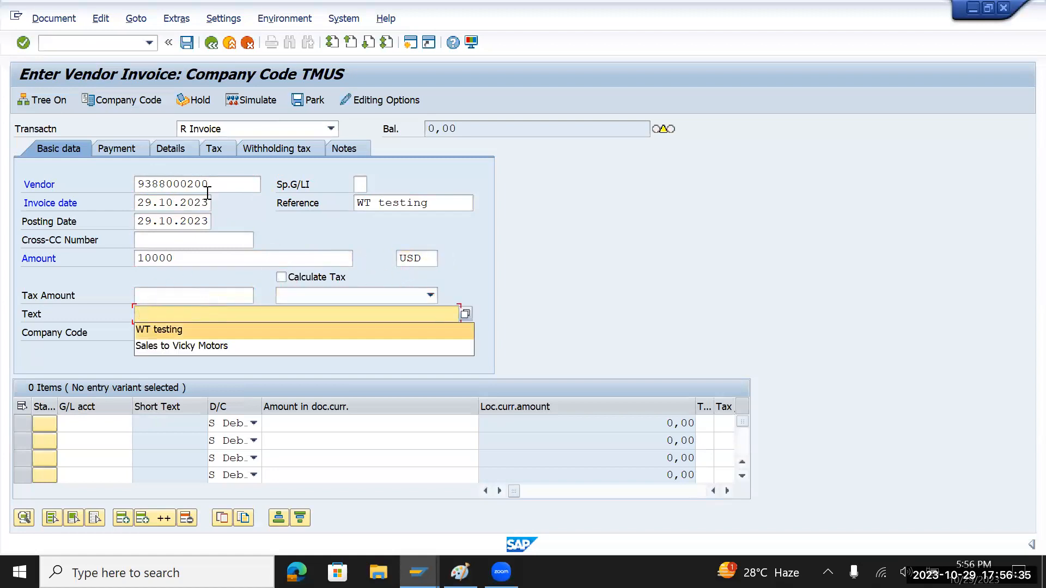
{"action": "key", "text": "Tab"}
- Fill the first invoice item with the purchase G/L account as a debit of 10000
{"action": "key", "text": "Tab"}
{"action": "key", "text": "Down"}
{"action": "key", "text": "Tab"}
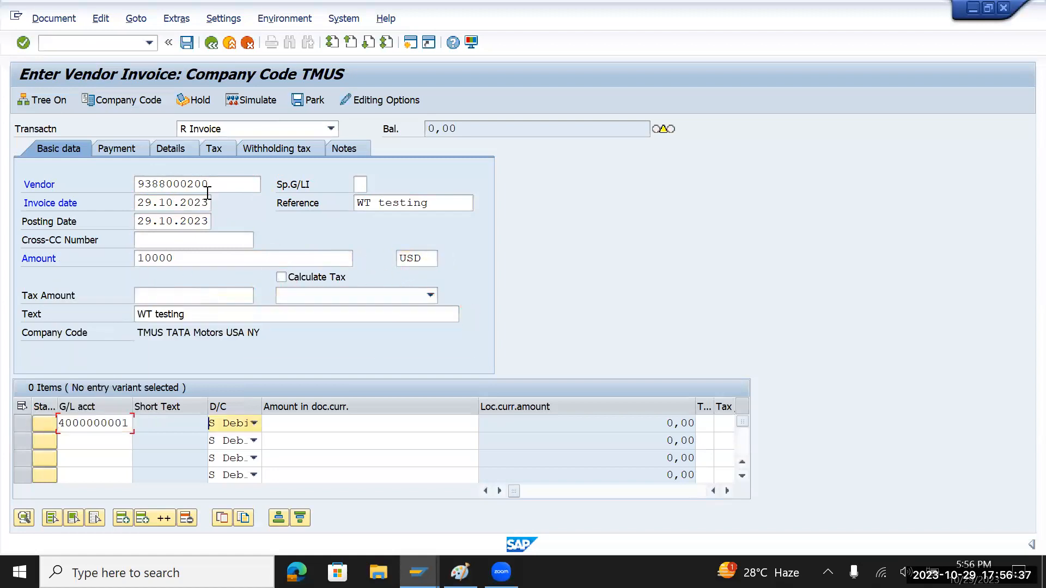
{"action": "key", "text": "Tab"}
{"action": "key", "text": "Down"}
{"action": "key", "text": "Return"}
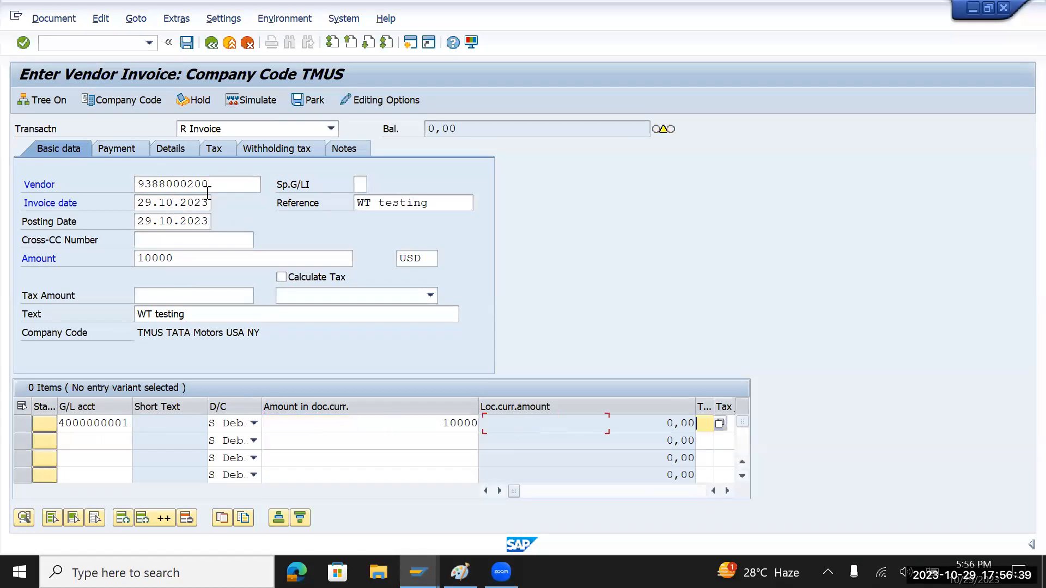
- Assign cost center USRENT to the purchase account item and validate the invoice entries
{"action": "key", "text": "Tab"}
{"action": "key", "text": "Tab"}
{"action": "key", "text": "Tab"}
{"action": "key", "text": "Tab"}
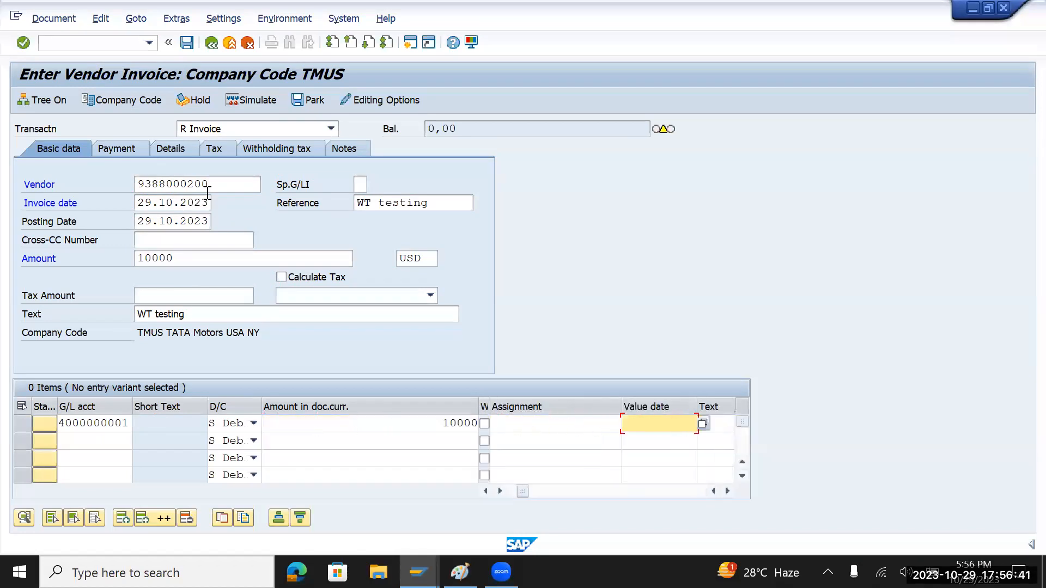
{"action": "key", "text": "Tab"}
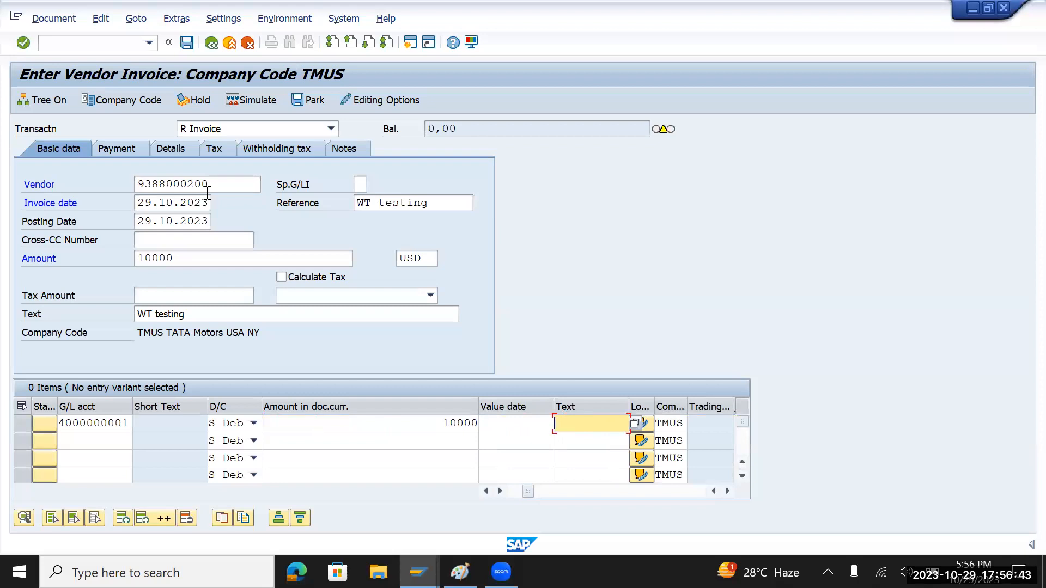
{"action": "key", "text": "shift+Tab"}
{"action": "key", "text": "shift+Tab"}
{"action": "key", "text": "shift+Tab"}
{"action": "key", "text": "shift+Tab"}
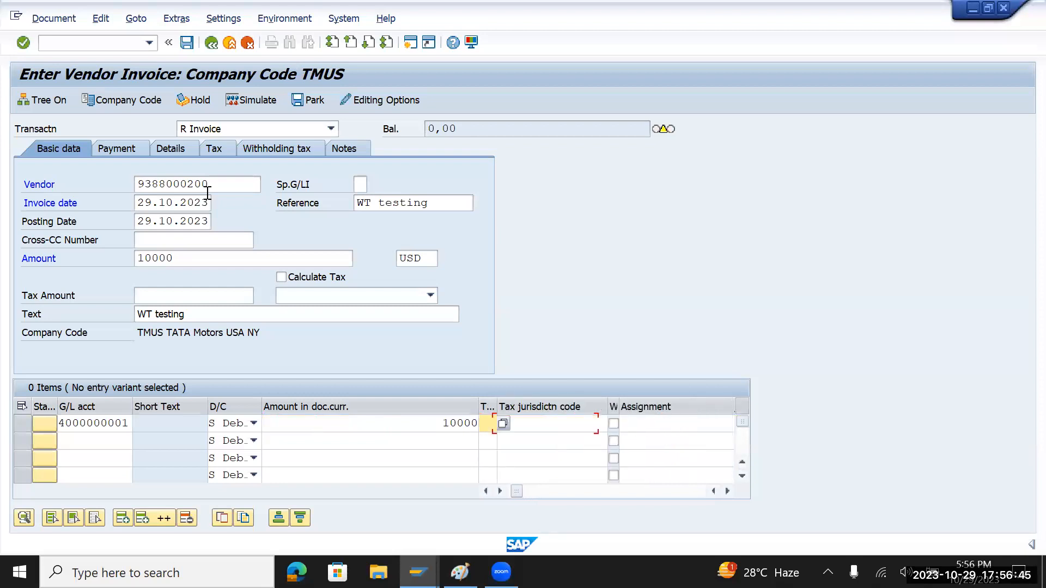
{"action": "key", "text": "shift+Tab"}
{"action": "key", "text": "shift+Tab"}
{"action": "key", "text": "Tab"}
{"action": "key", "text": "Tab"}
{"action": "key", "text": "Tab"}
{"action": "key", "text": "Tab"}
{"action": "key", "text": "Tab"}
{"action": "key", "text": "Tab"}
{"action": "key", "text": "Tab"}
{"action": "key", "text": "Tab"}
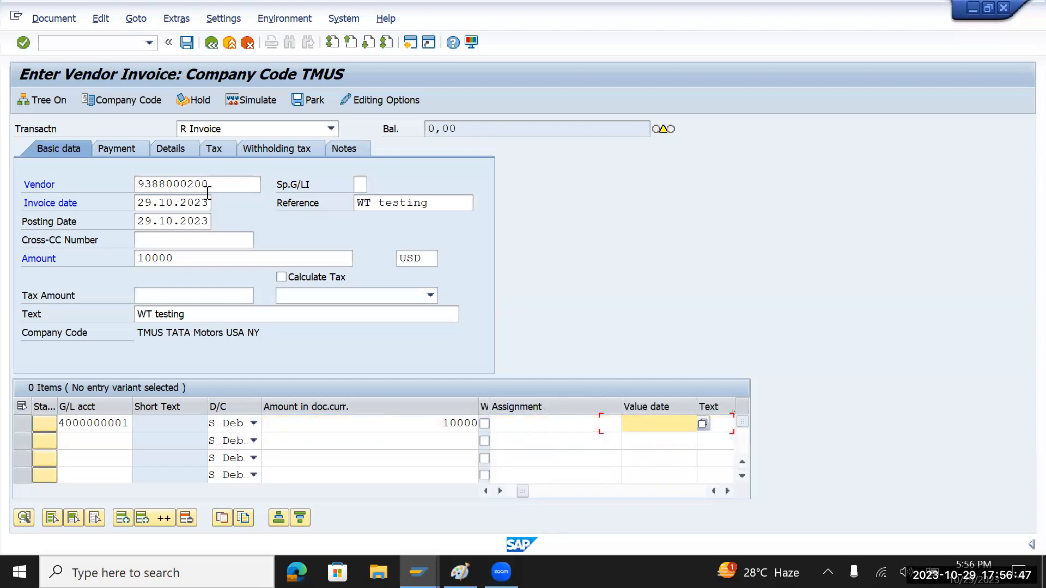
{"action": "key", "text": "Tab"}
{"action": "key", "text": "Tab"}
{"action": "key", "text": "Tab"}
{"action": "key", "text": "shift+Tab"}
{"action": "key", "text": "shift+Tab"}
{"action": "key", "text": "Down"}
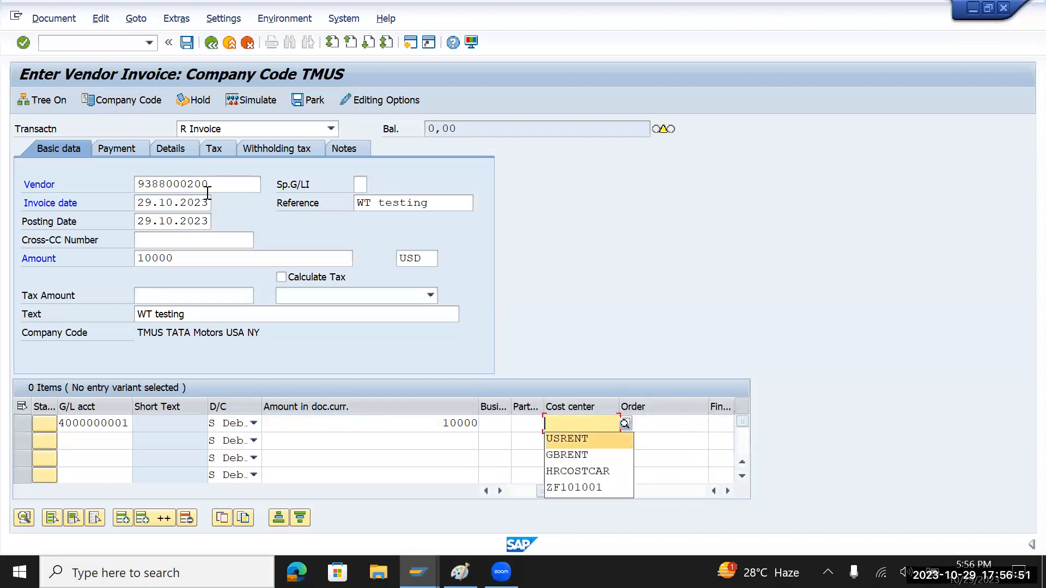
{"action": "key", "text": "Return"}
{"action": "key", "text": "Return"}
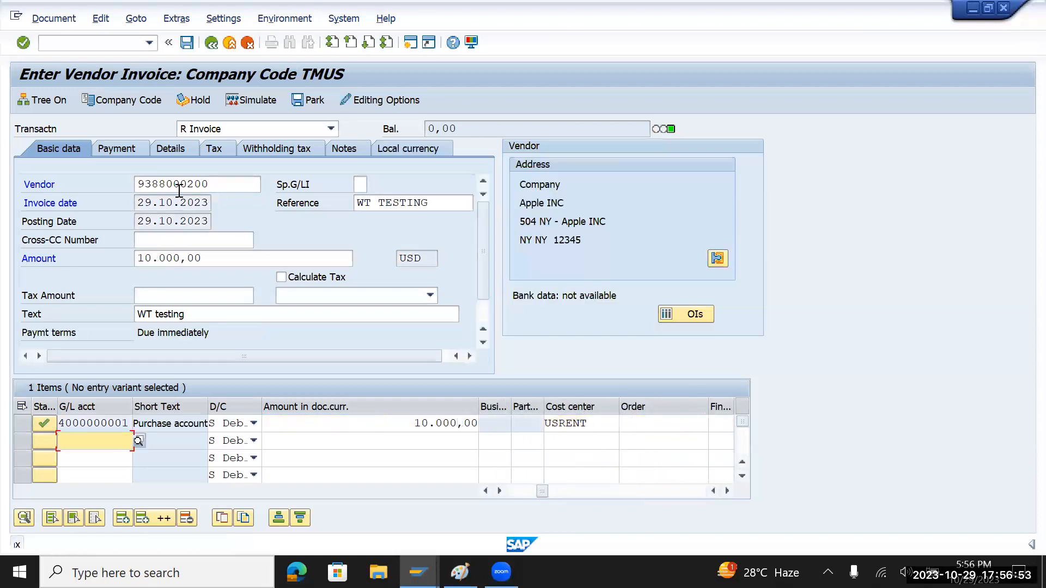
- Post the vendor invoice in company code TMUS and display the posted document
{"action": "left_click", "coordinate": [256, 99]}
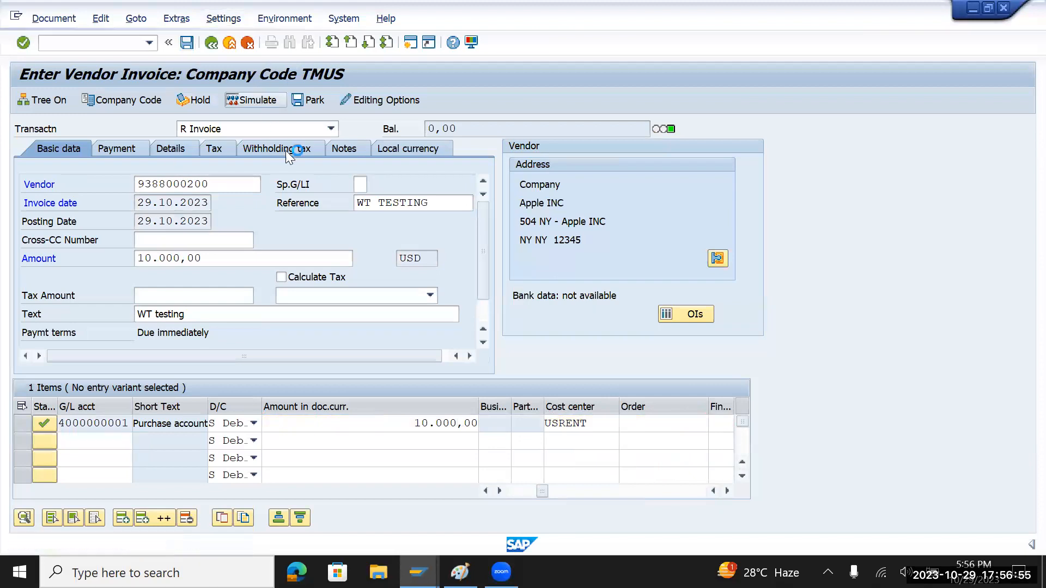
{"action": "left_click", "coordinate": [187, 42]}
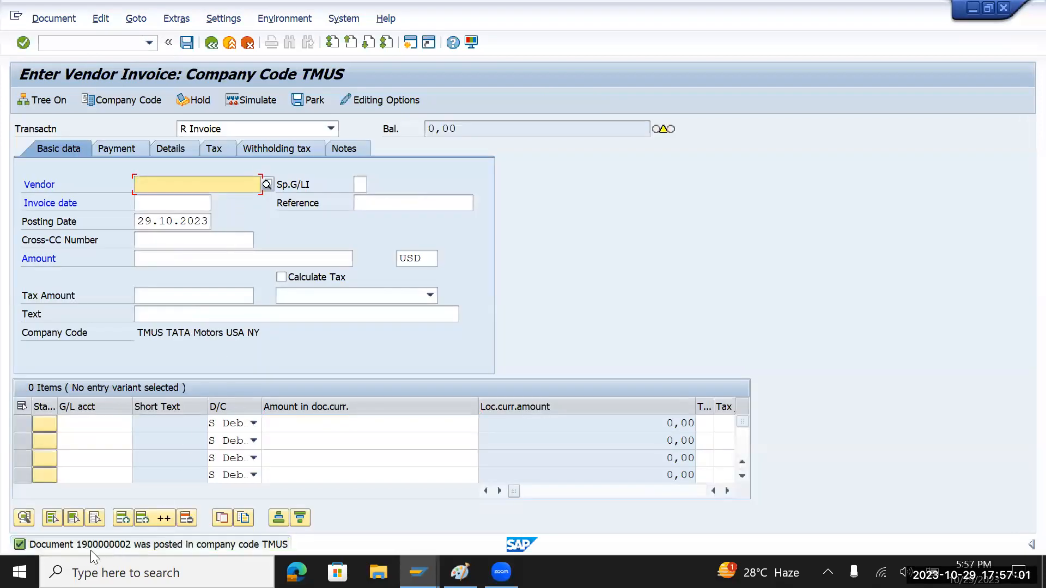
{"action": "left_click", "coordinate": [38, 20]}
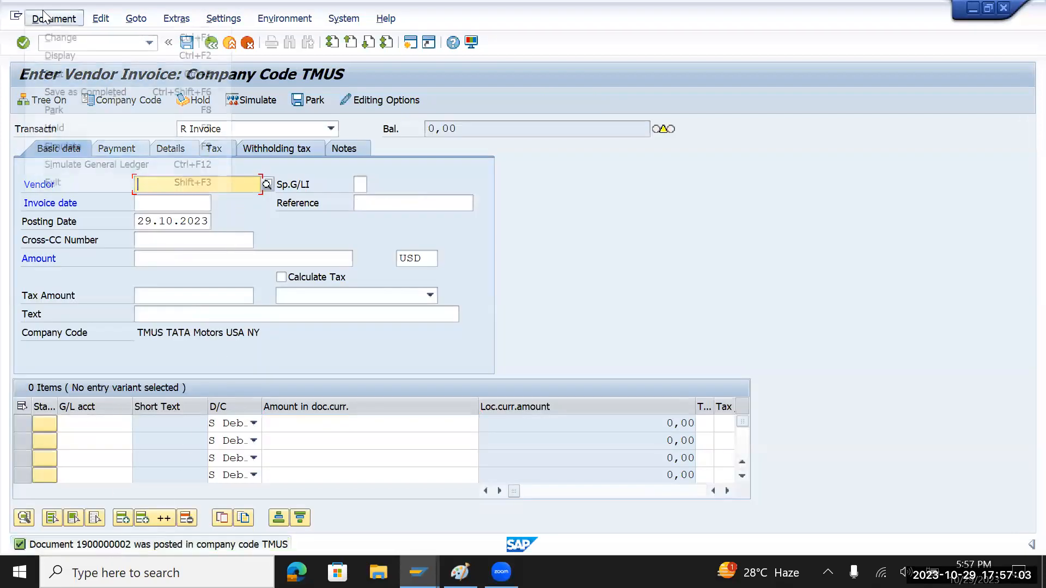
{"action": "left_click", "coordinate": [69, 57]}
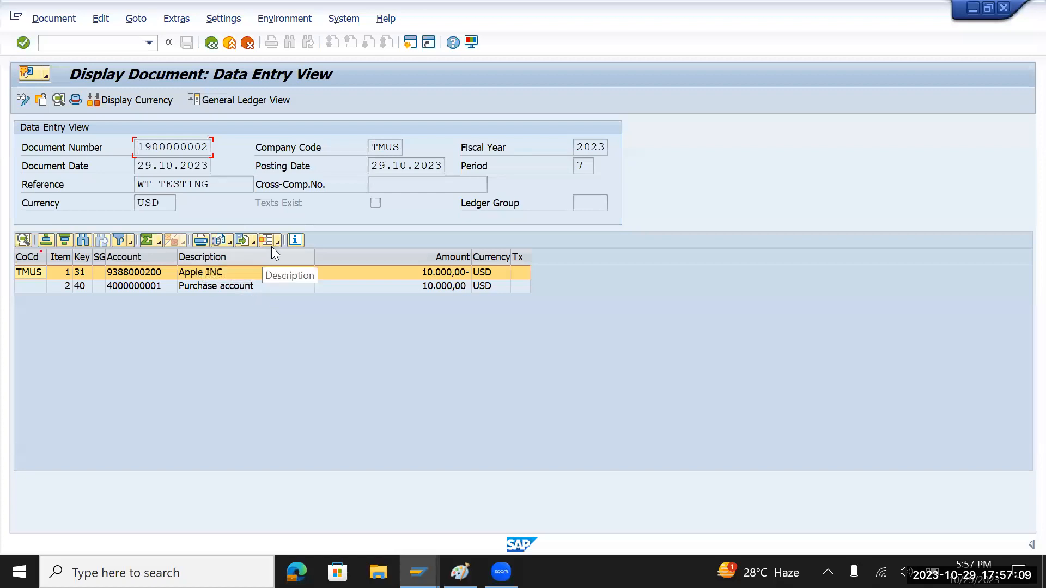
- Examine the withholding tax type, base and amount on the Apple INC line, and return to the document overview
{"action": "double_click", "coordinate": [208, 274]}
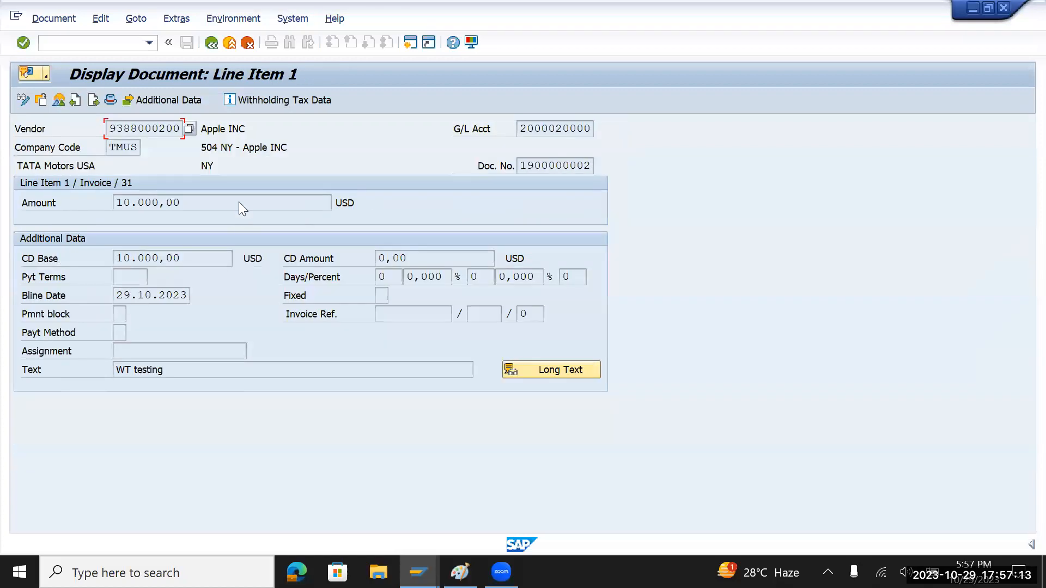
{"action": "left_click", "coordinate": [280, 101]}
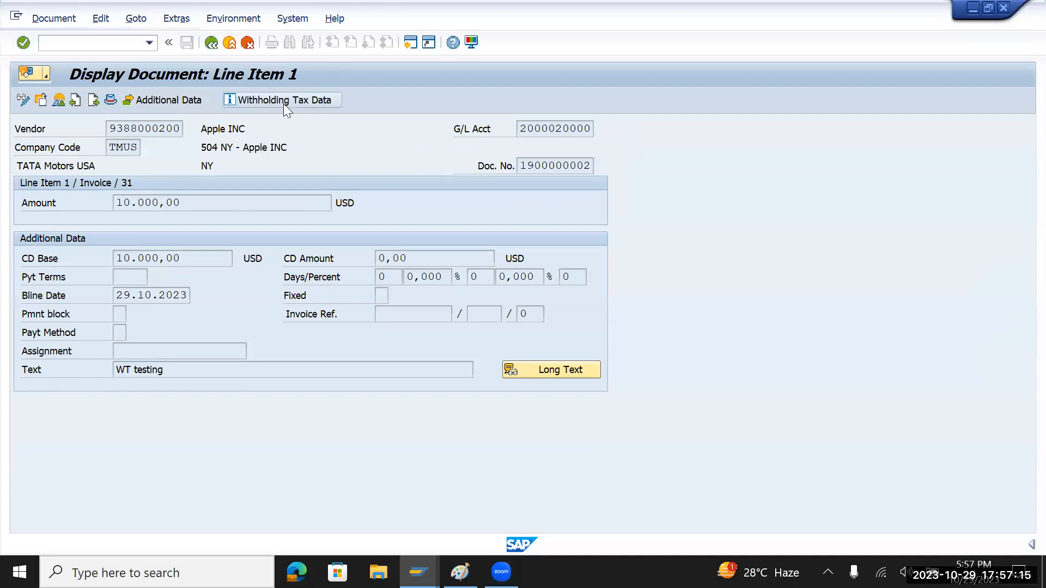
{"action": "left_click_drag", "start_coordinate": [156, 291], "coordinate": [121, 293]}
{"action": "left_click_drag", "start_coordinate": [220, 288], "coordinate": [305, 289]}
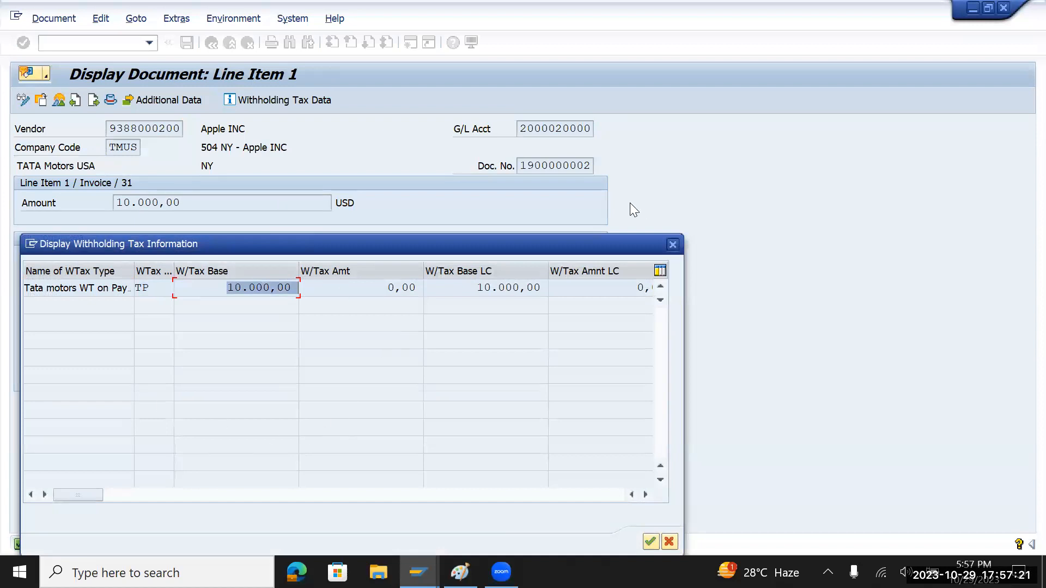
{"action": "left_click", "coordinate": [672, 244]}
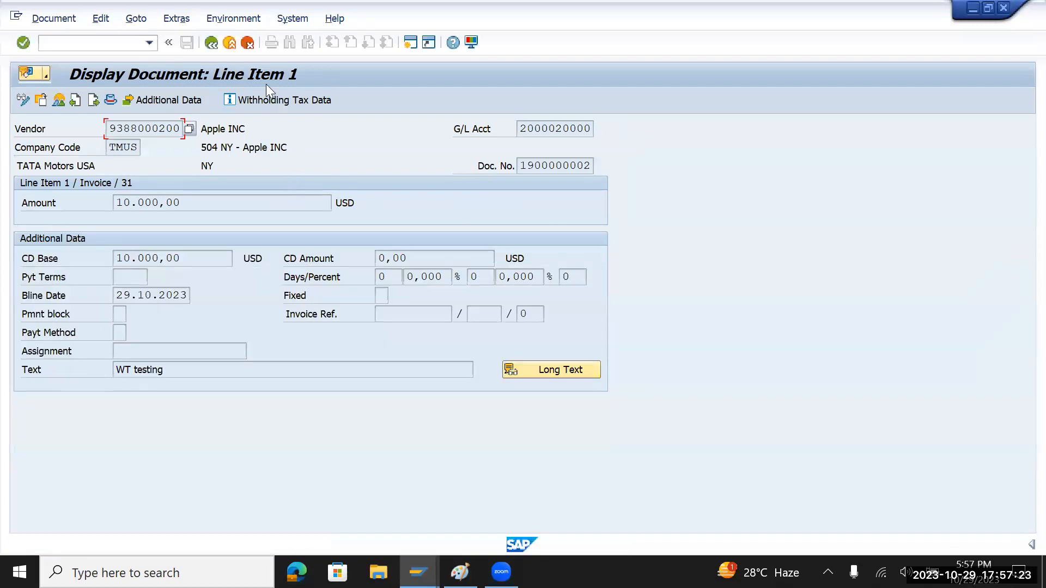
{"action": "left_click", "coordinate": [226, 44]}
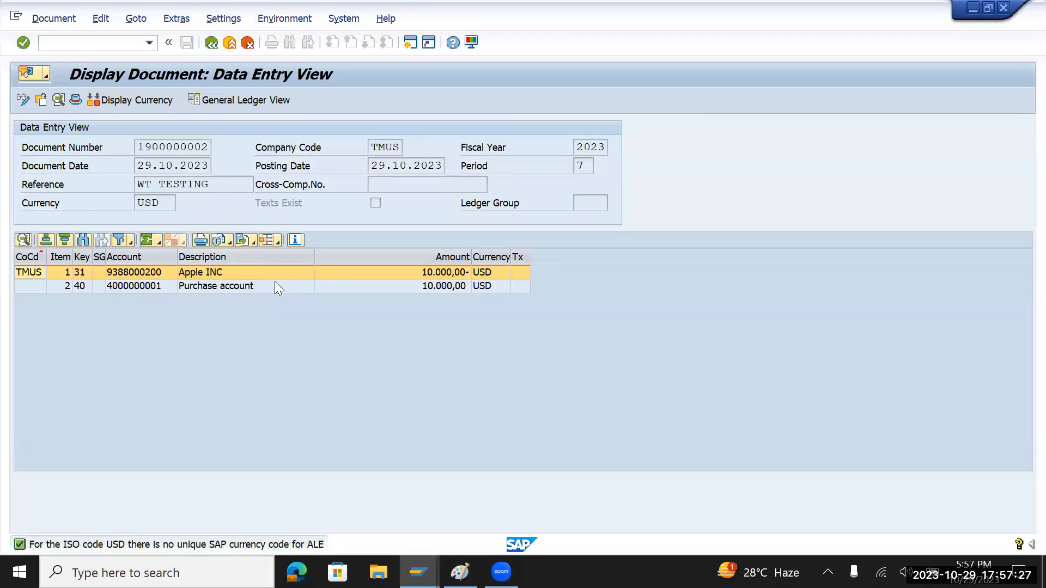
{"action": "key", "text": "shift+F3"}
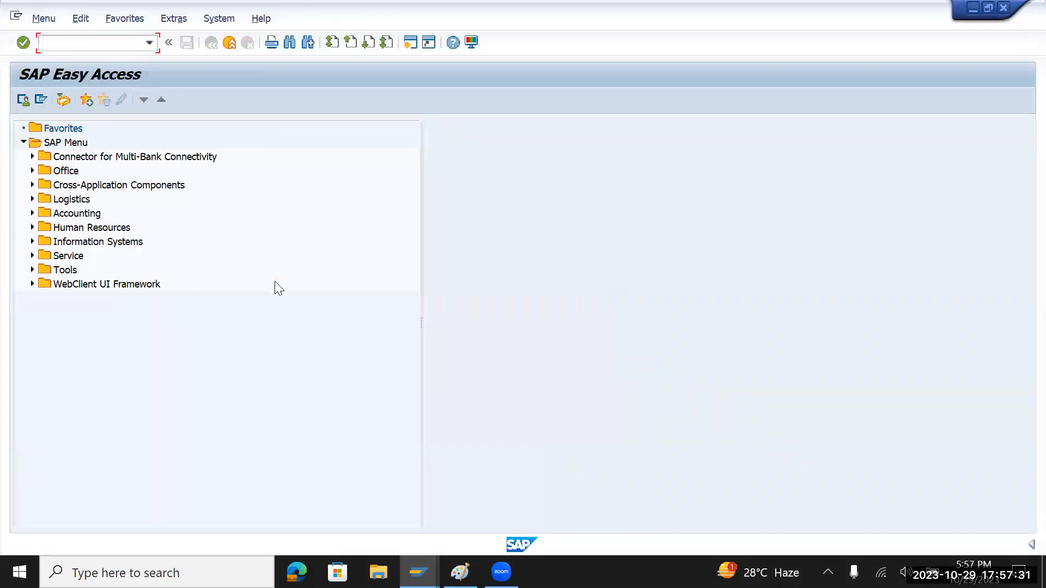
{"action": "type", "text": "fb03"}
{"action": "key", "text": "Return"}
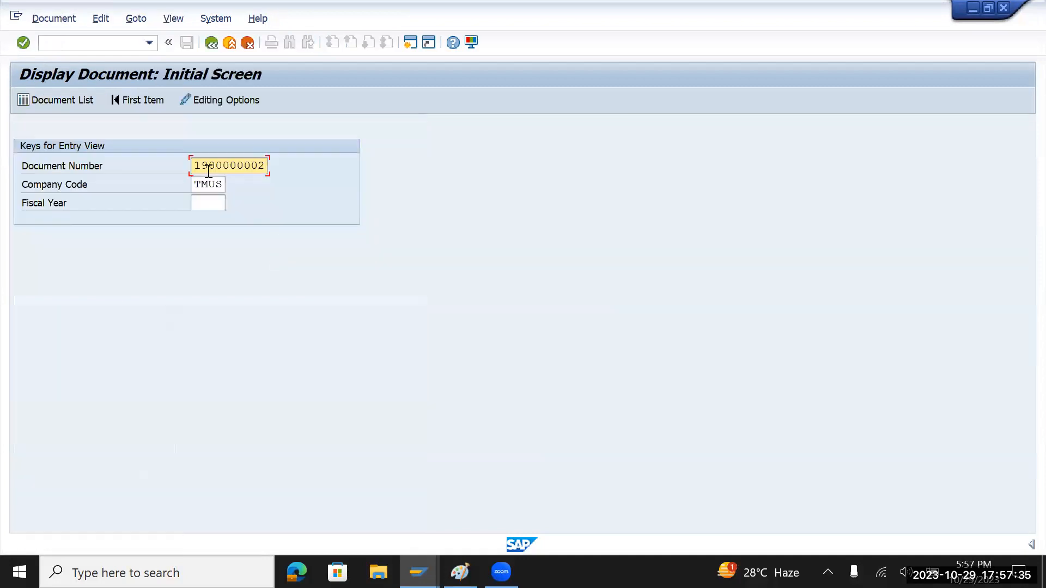
{"action": "left_click", "coordinate": [255, 168]}
{"action": "key", "text": "Delete"}
{"action": "type", "text": "1"}
{"action": "key", "text": "Return"}
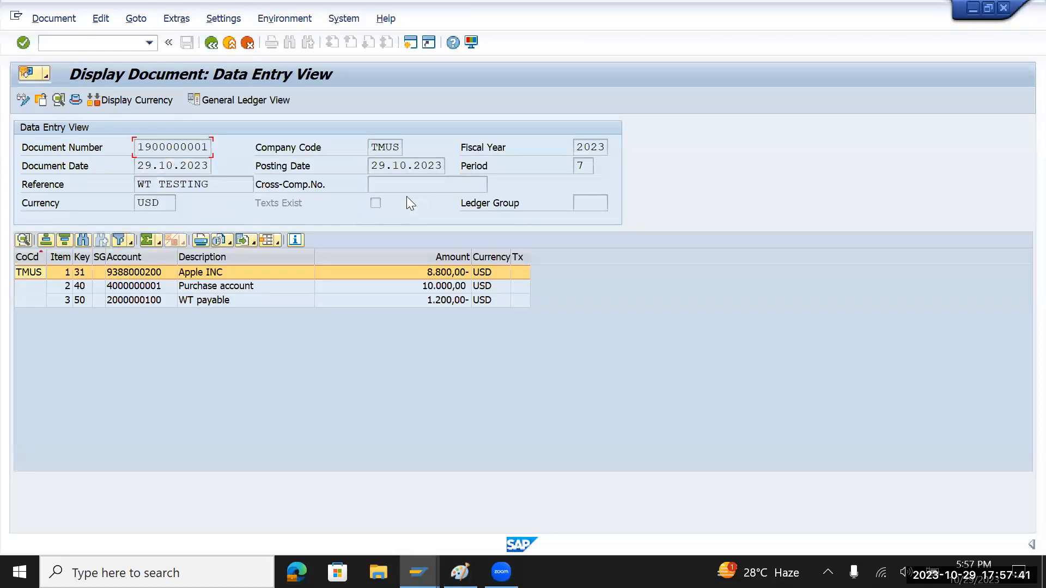
{"action": "left_click", "coordinate": [187, 300]}
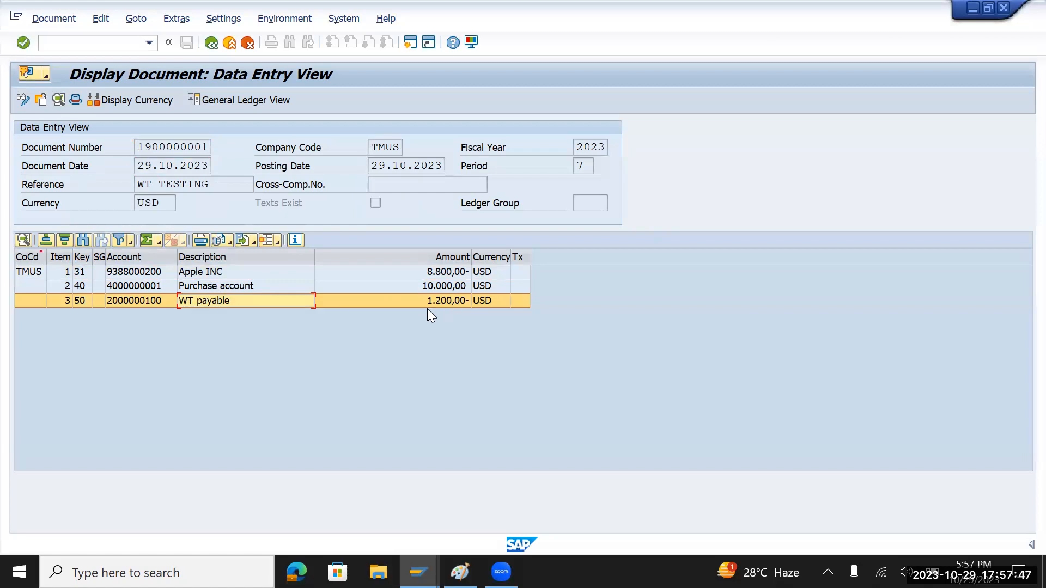
{"action": "key", "text": "shift+F8"}
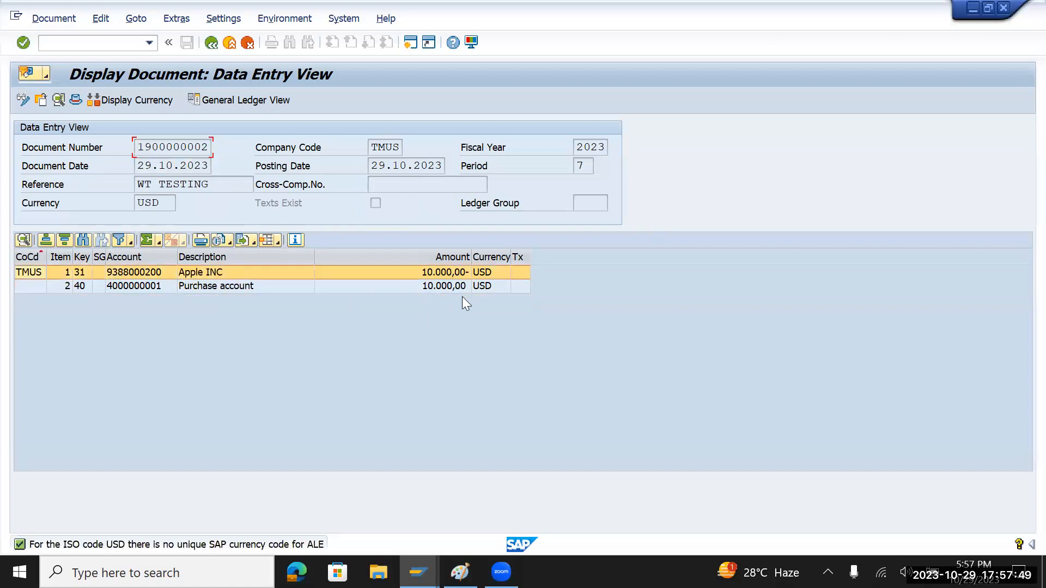
{"action": "key", "text": "F3"}
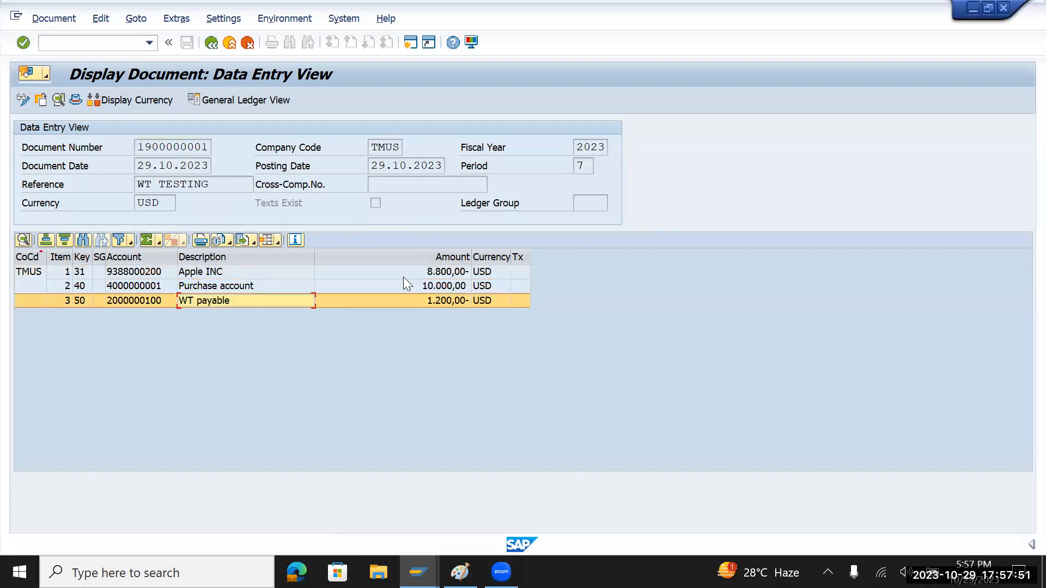
{"action": "left_click", "coordinate": [415, 273]}
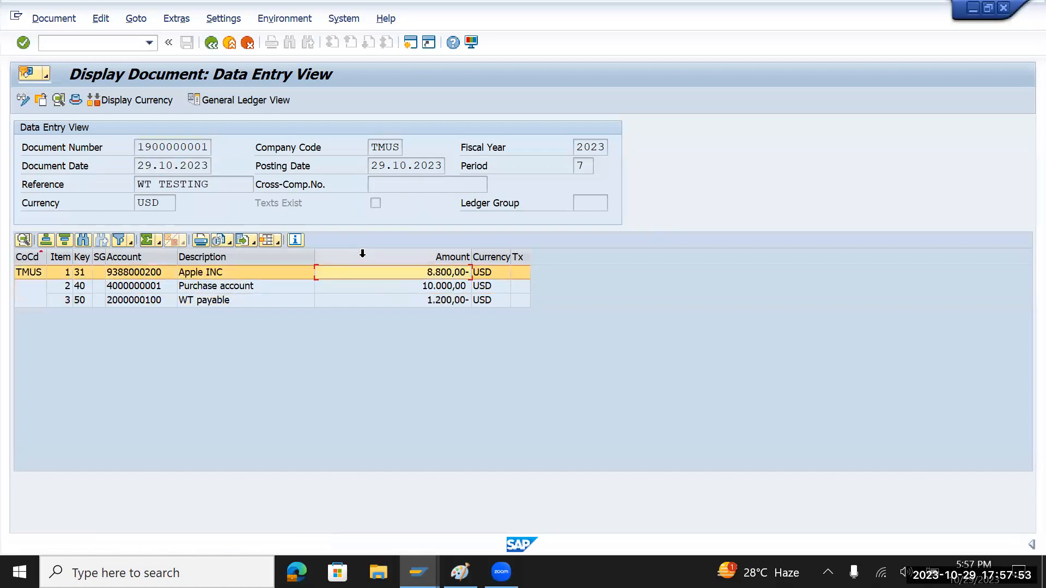
{"action": "double_click", "coordinate": [189, 271]}
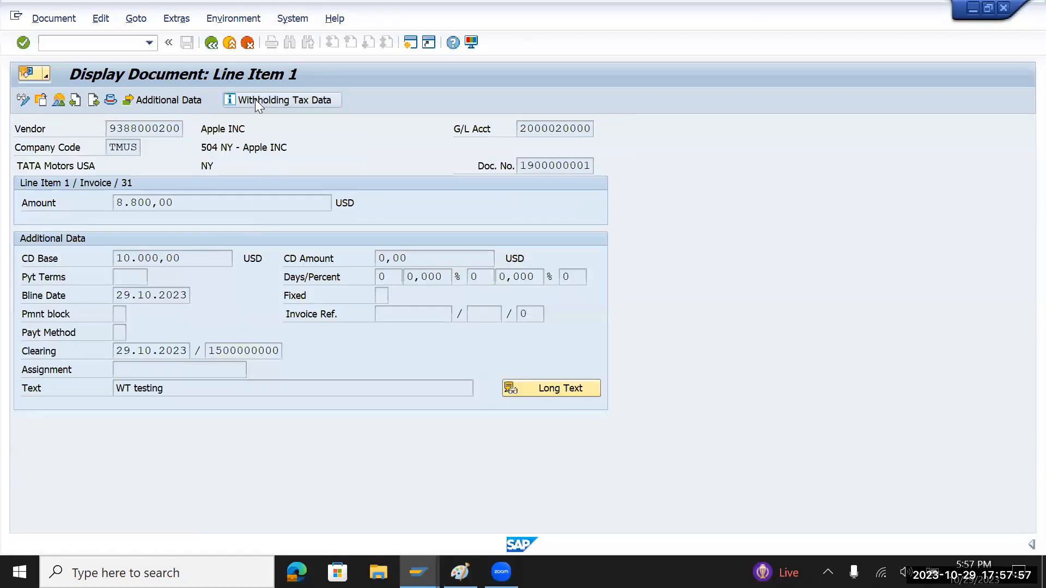
{"action": "left_click", "coordinate": [255, 100]}
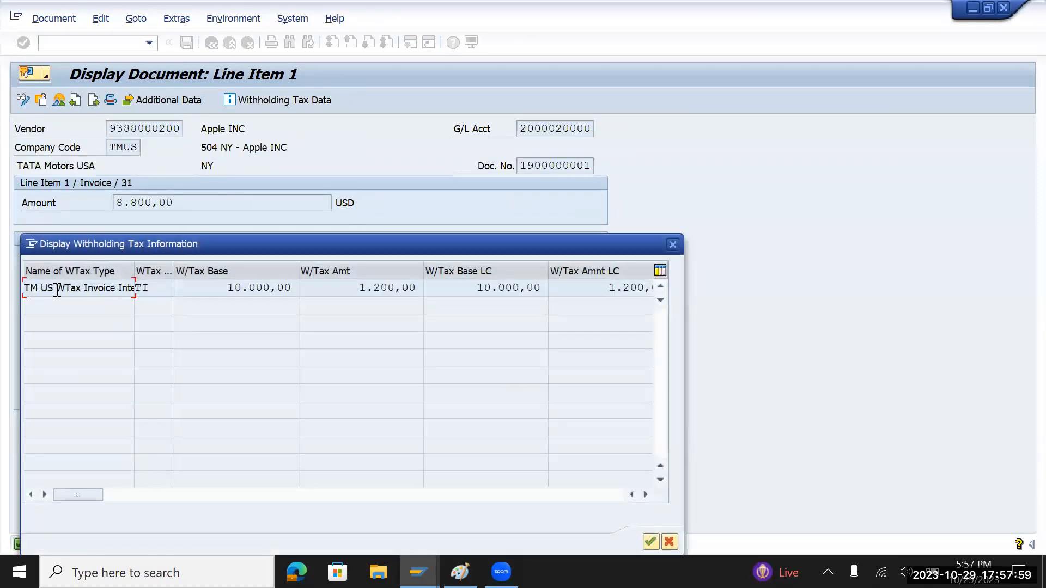
{"action": "left_click_drag", "start_coordinate": [41, 289], "coordinate": [112, 292]}
{"action": "left_click_drag", "start_coordinate": [24, 287], "coordinate": [128, 292]}
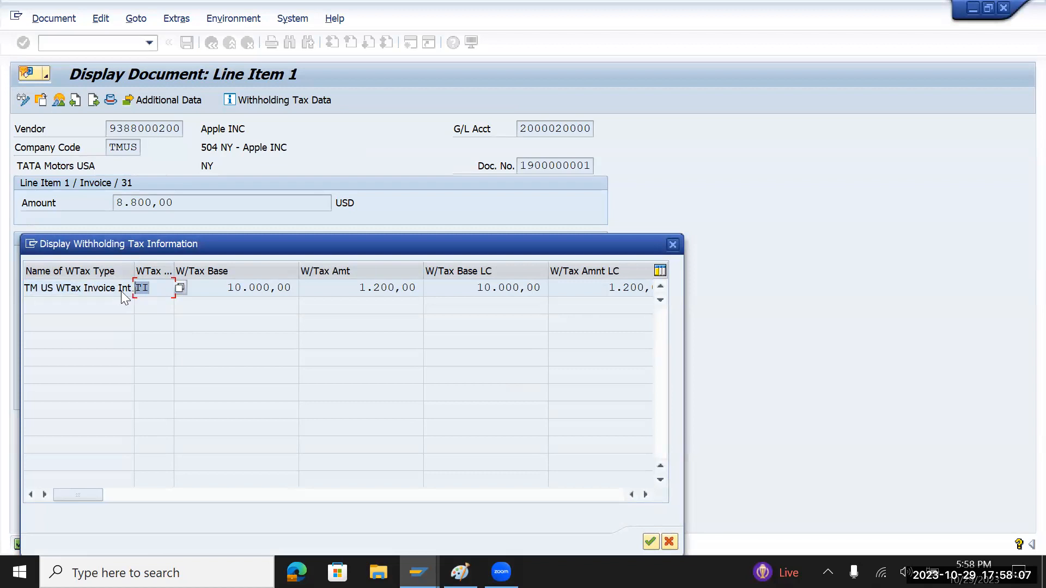
{"action": "key", "text": "alt+Tab"}
{"action": "double_click", "coordinate": [235, 271]}
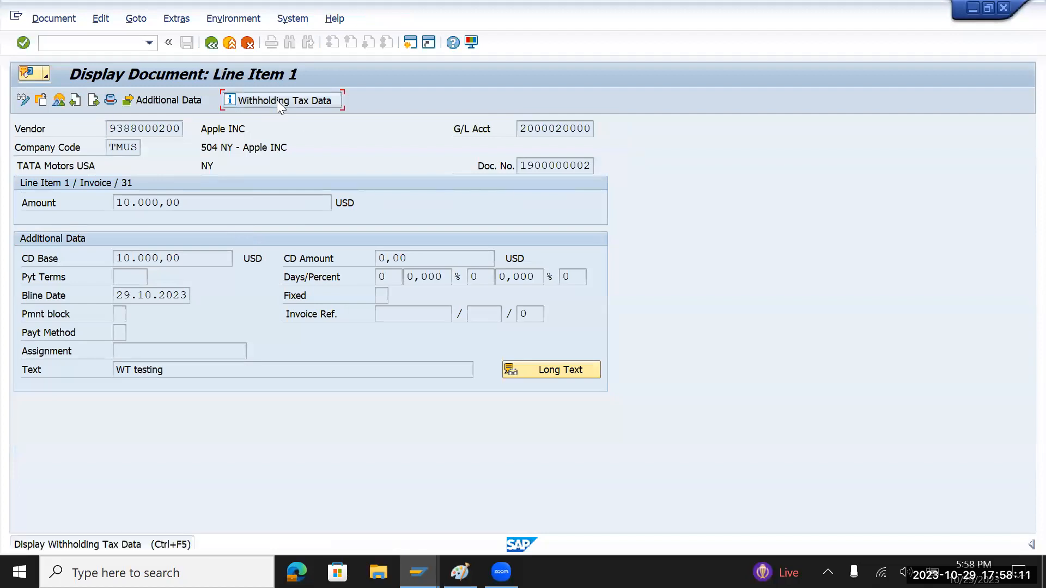
{"action": "left_click", "coordinate": [276, 100]}
{"action": "left_click", "coordinate": [138, 289]}
{"action": "left_click_drag", "start_coordinate": [136, 291], "coordinate": [134, 292]}
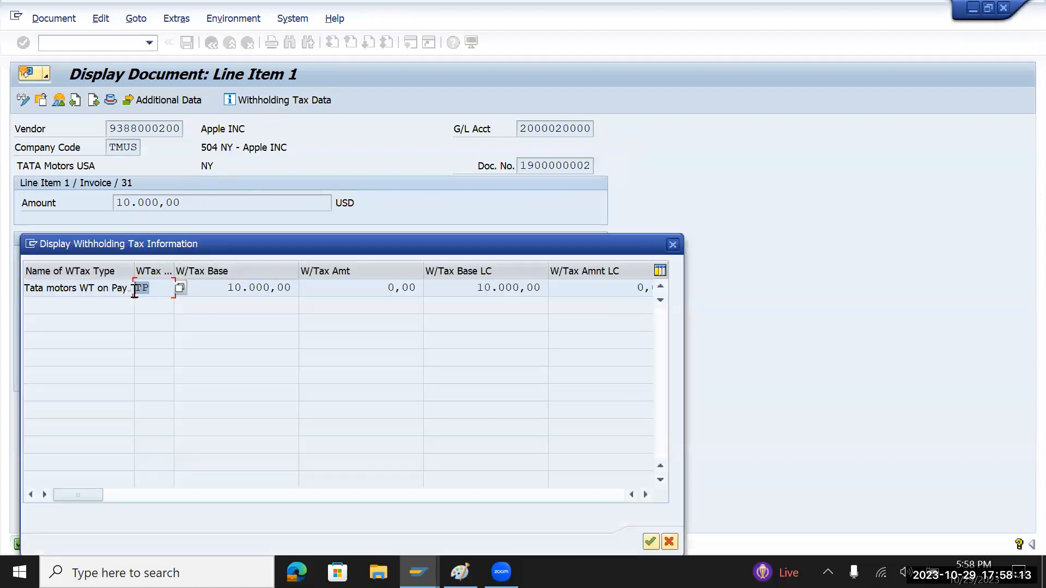
{"action": "left_click", "coordinate": [672, 244]}
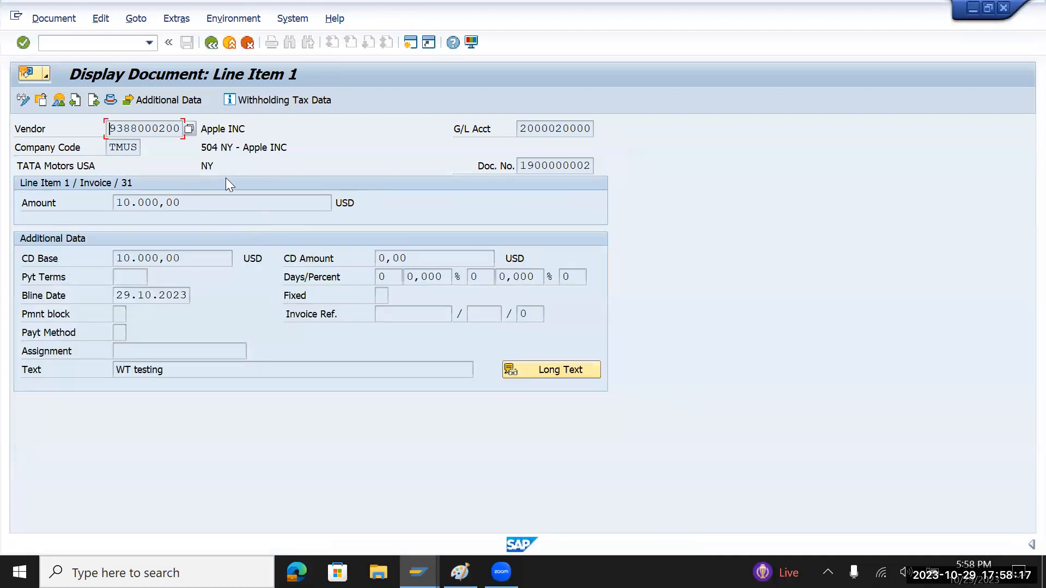
{"action": "left_click_drag", "start_coordinate": [519, 166], "coordinate": [637, 166]}
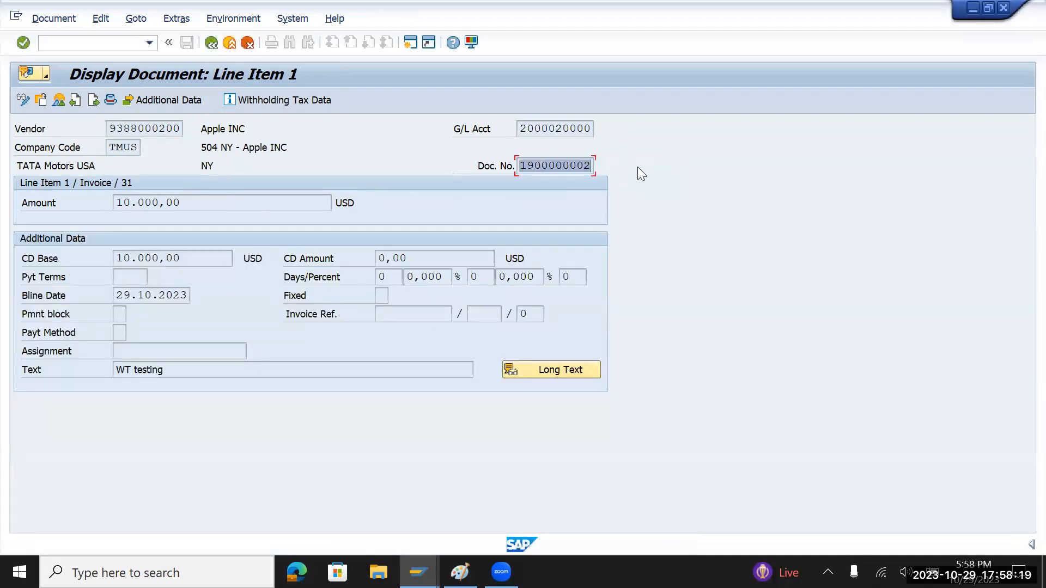
- Leave the document and open outgoing payment posting with F-53
{"action": "left_click", "coordinate": [58, 42]}
{"action": "type", "text": "/n"}
{"action": "key", "text": "Return"}
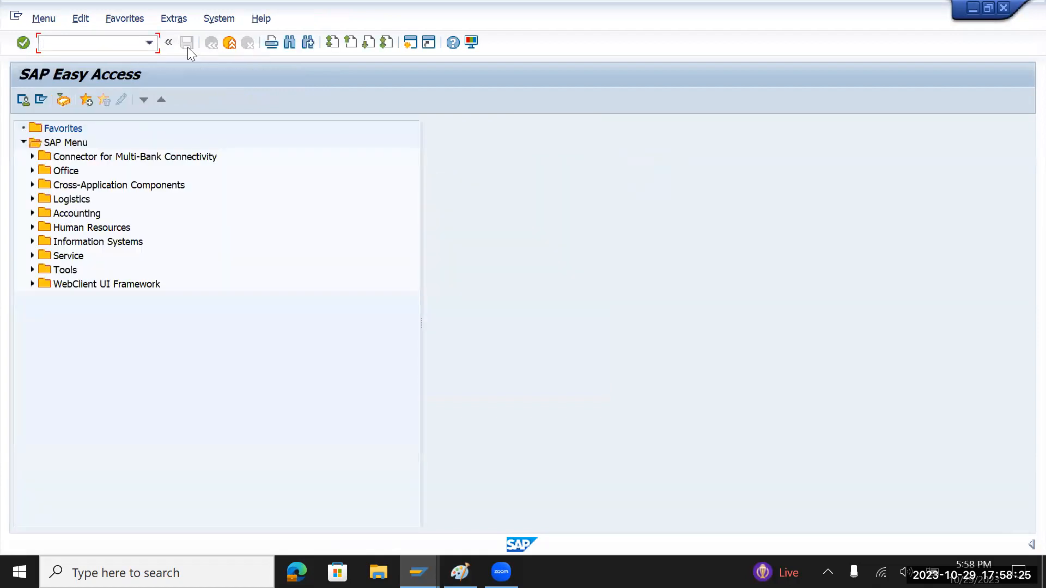
{"action": "type", "text": "f-53"}
{"action": "key", "text": "Return"}
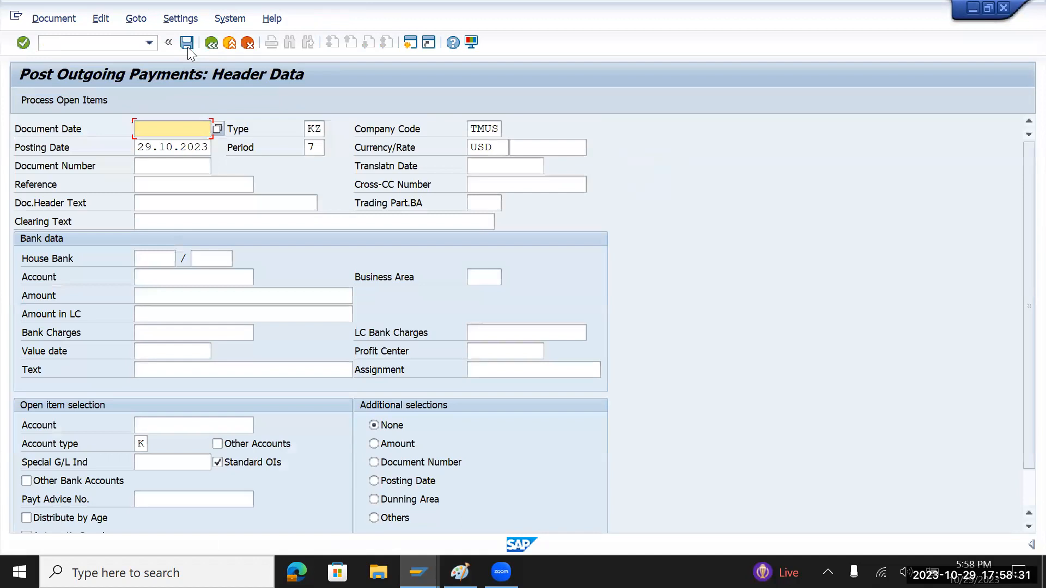
- Set the payment's document date to 29.10.2023 and its header text to "Payment TP"
{"action": "key", "text": "Down"}
{"action": "key", "text": "Down"}
{"action": "key", "text": "Tab"}
{"action": "key", "text": "Tab"}
{"action": "key", "text": "Tab"}
{"action": "key", "text": "Down"}
{"action": "key", "text": "Down"}
{"action": "key", "text": "Down"}
{"action": "key", "text": "Down"}
{"action": "key", "text": "Down"}
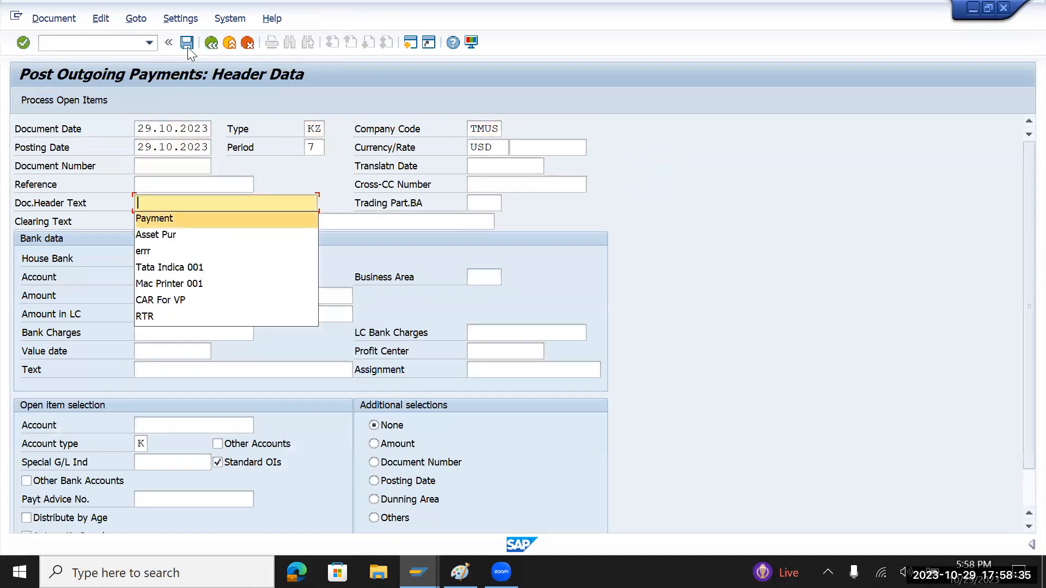
{"action": "key", "text": "Tab"}
{"action": "key", "text": "shift+Tab"}
{"action": "type", "text": "TP"}
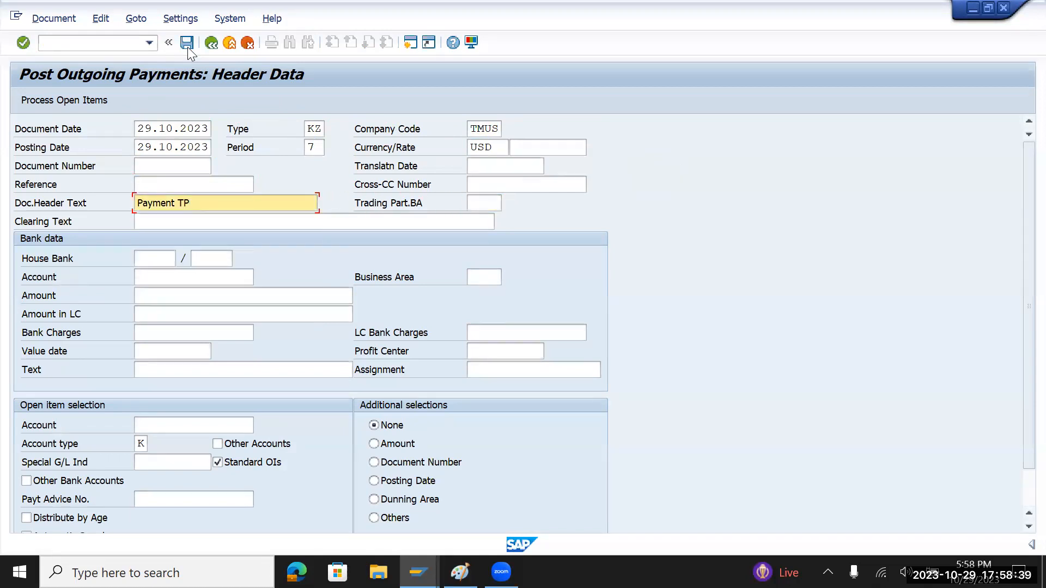
- Enter the Cash G/L account as the account in the bank data
{"action": "key", "text": "Down"}
{"action": "key", "text": "Down"}
{"action": "key", "text": "Down"}
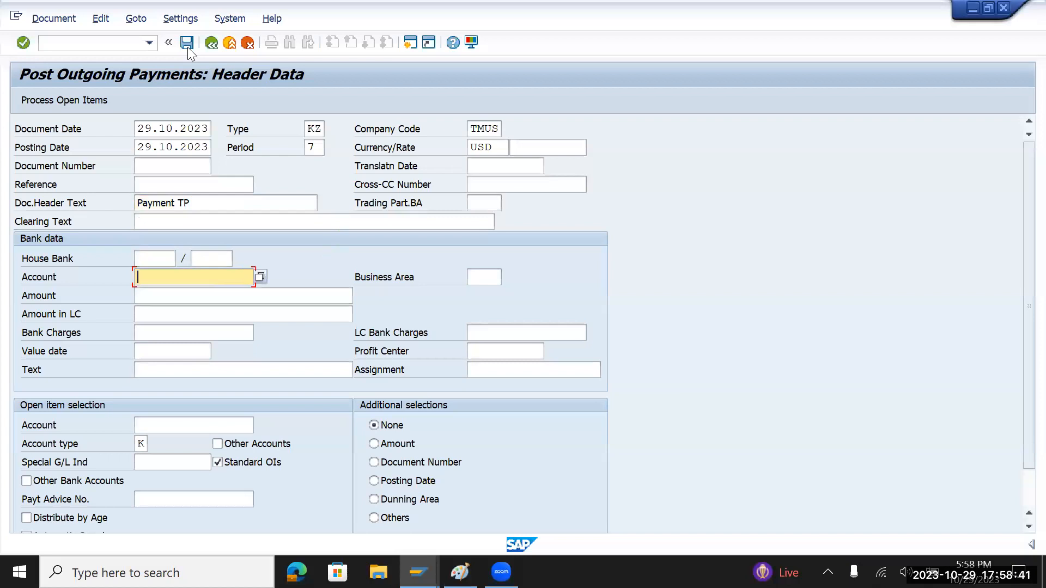
{"action": "key", "text": "space"}
{"action": "key", "text": "Down"}
{"action": "key", "text": "Tab"}
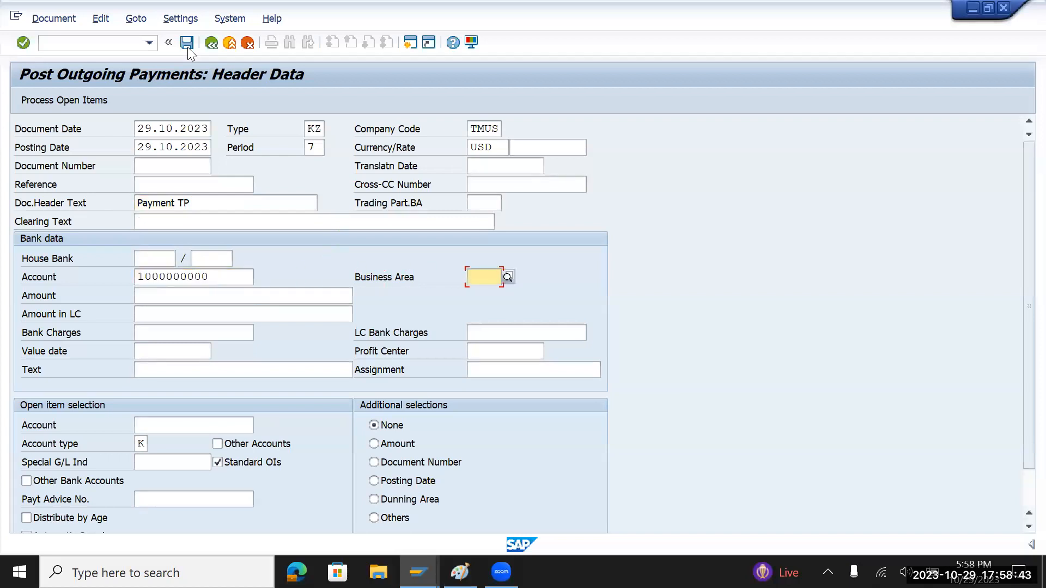
- Enter 9000 as the payment amount
{"action": "key", "text": "Tab"}
{"action": "key", "text": "space"}
{"action": "key", "text": "Down"}
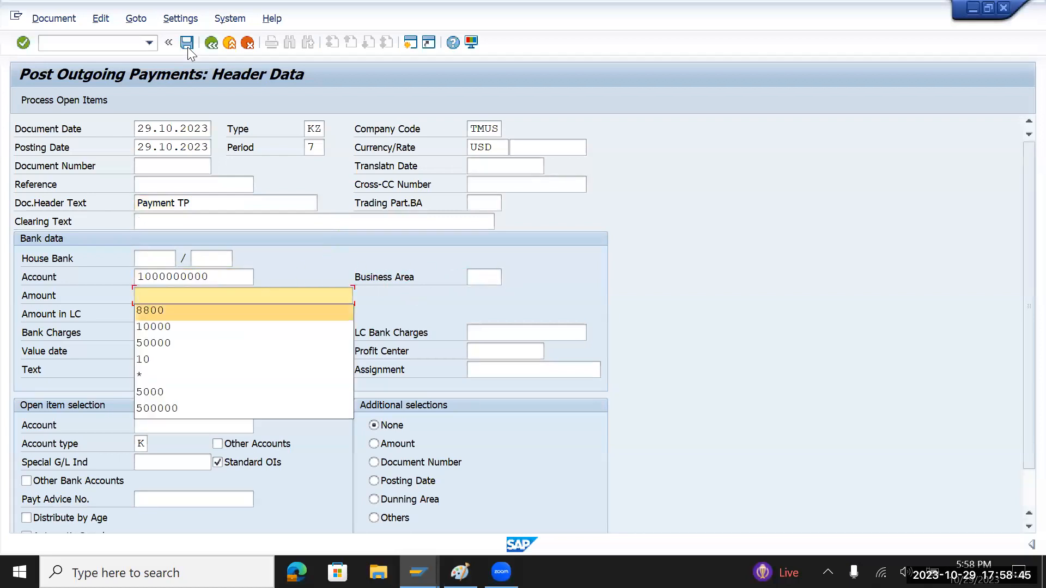
{"action": "key", "text": "Down"}
{"action": "key", "text": "Down"}
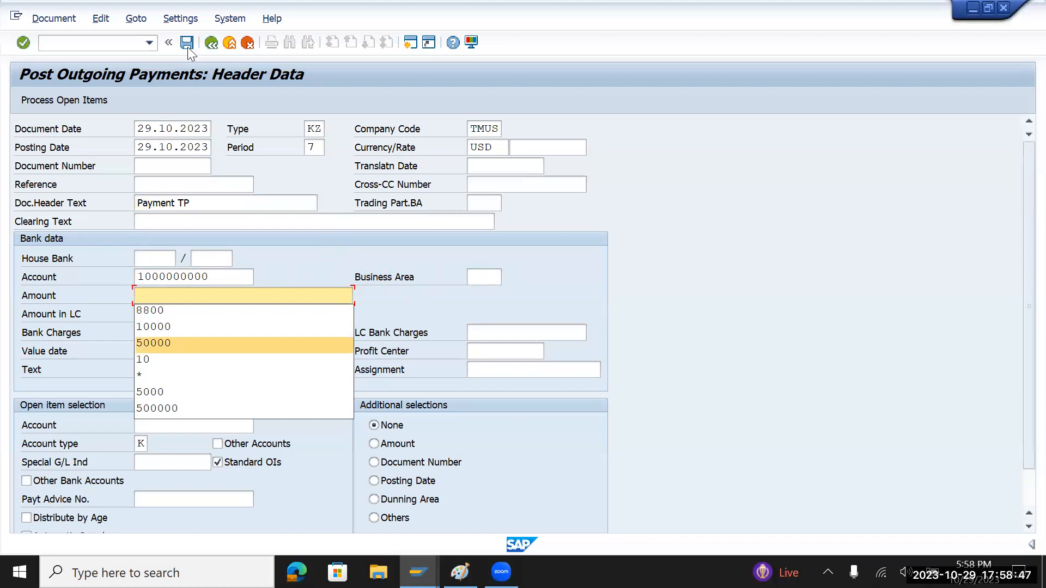
{"action": "type", "text": "9000"}
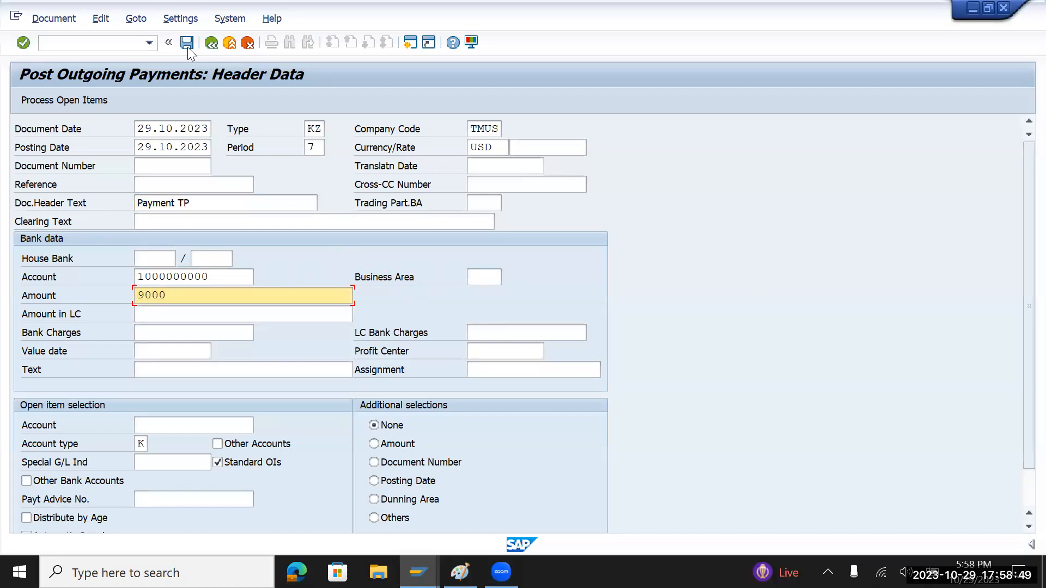
- Set the bank item text to "Payment"
{"action": "key", "text": "Tab"}
{"action": "key", "text": "Tab"}
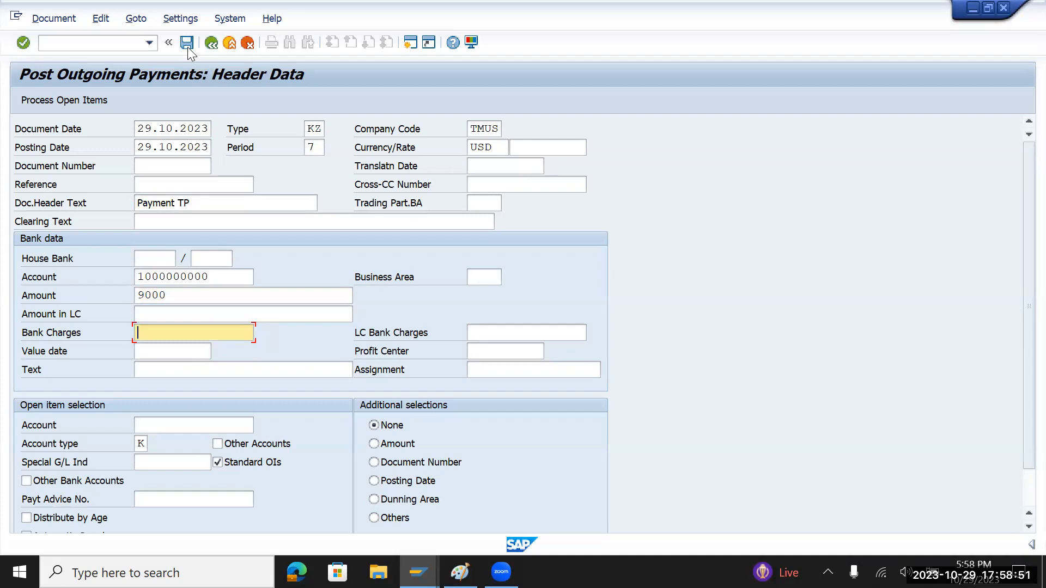
{"action": "key", "text": "Down"}
{"action": "key", "text": "Down"}
{"action": "key", "text": "Down"}
{"action": "key", "text": "Tab"}
{"action": "key", "text": "Tab"}
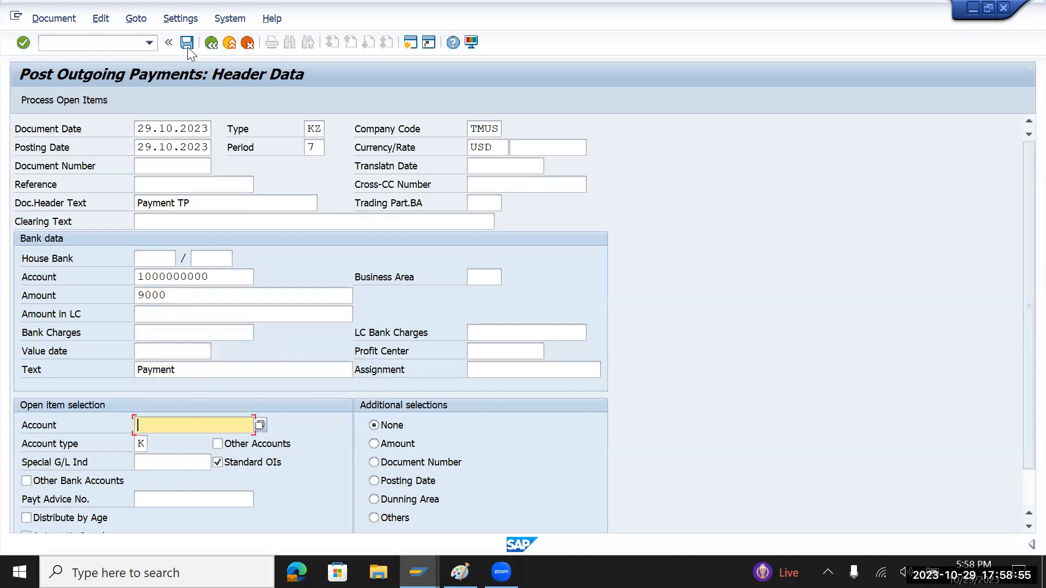
- Replace the payment amount with 1
{"action": "left_click", "coordinate": [192, 297]}
{"action": "key", "text": "BackSpace"}
{"action": "key", "text": "BackSpace"}
{"action": "key", "text": "BackSpace"}
{"action": "key", "text": "BackSpace"}
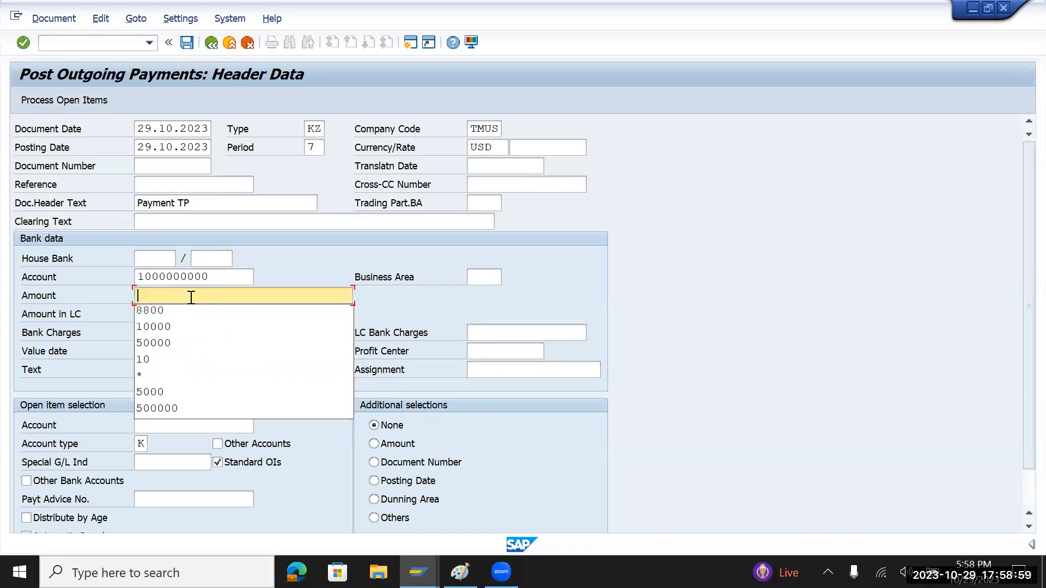
{"action": "type", "text": "9"}
{"action": "key", "text": "BackSpace"}
{"action": "type", "text": "1"}
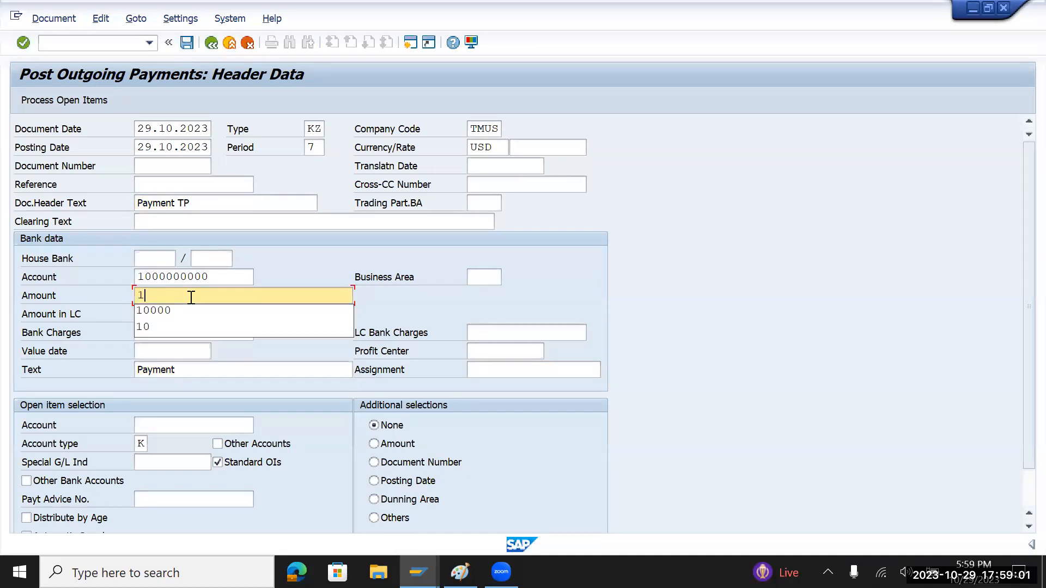
{"action": "left_click", "coordinate": [336, 254]}
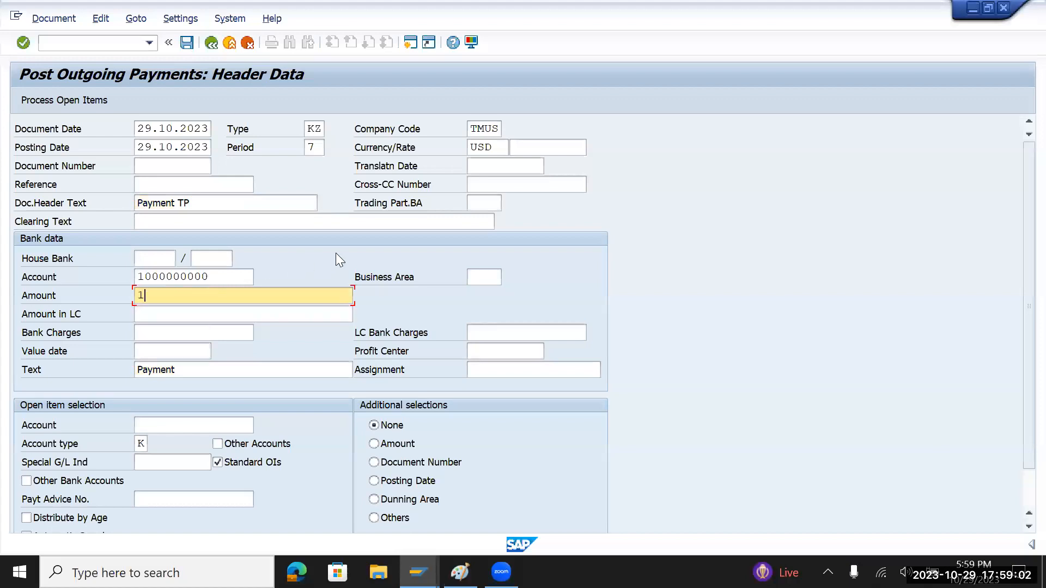
- Select the Apple INC vendor account for open item selection and process its open items
{"action": "left_click", "coordinate": [200, 427]}
{"action": "left_click", "coordinate": [200, 426]}
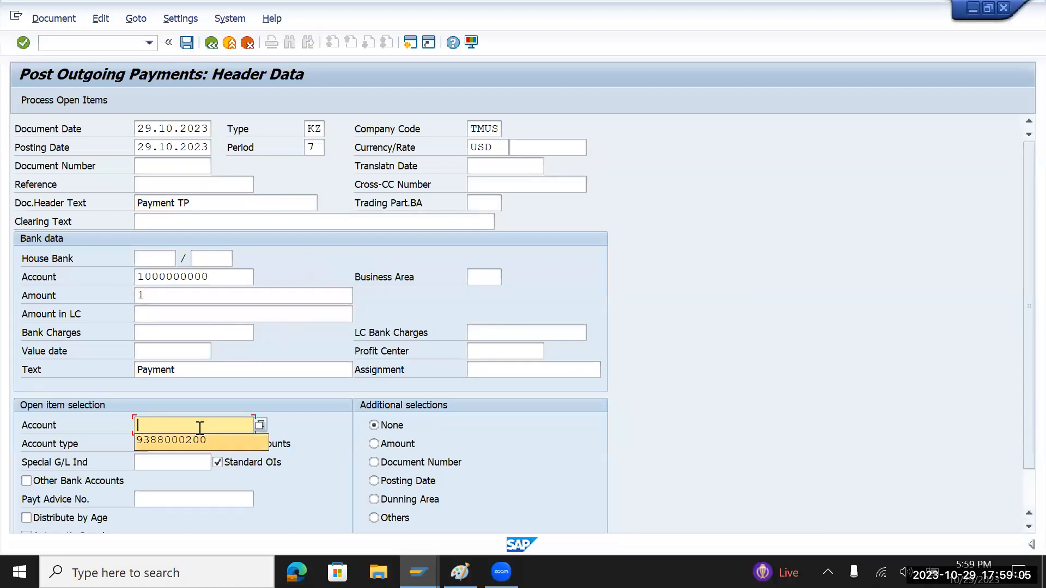
{"action": "key", "text": "Return"}
{"action": "key", "text": "Return"}
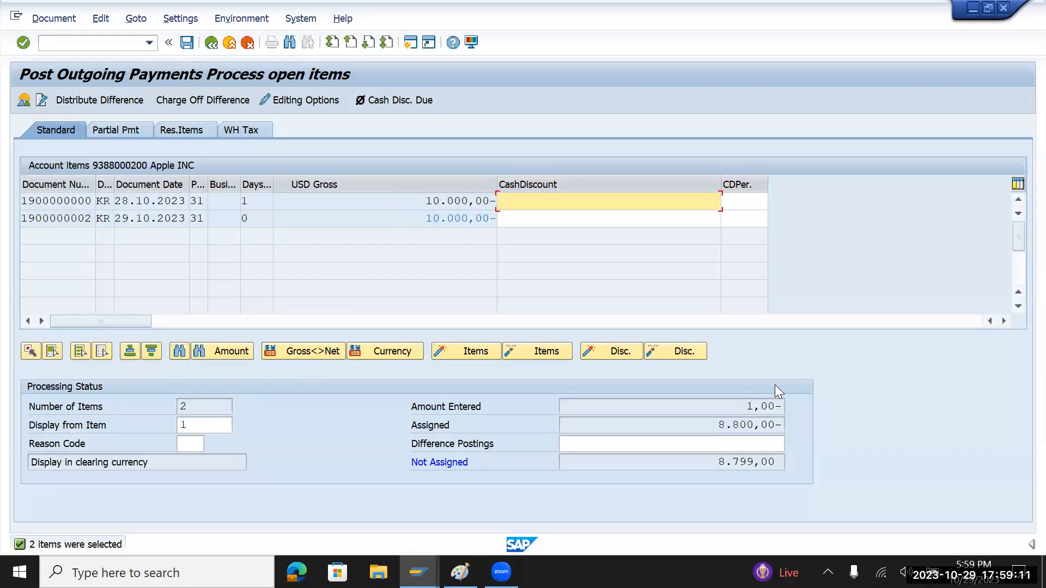
{"action": "left_click_drag", "start_coordinate": [711, 427], "coordinate": [809, 424]}
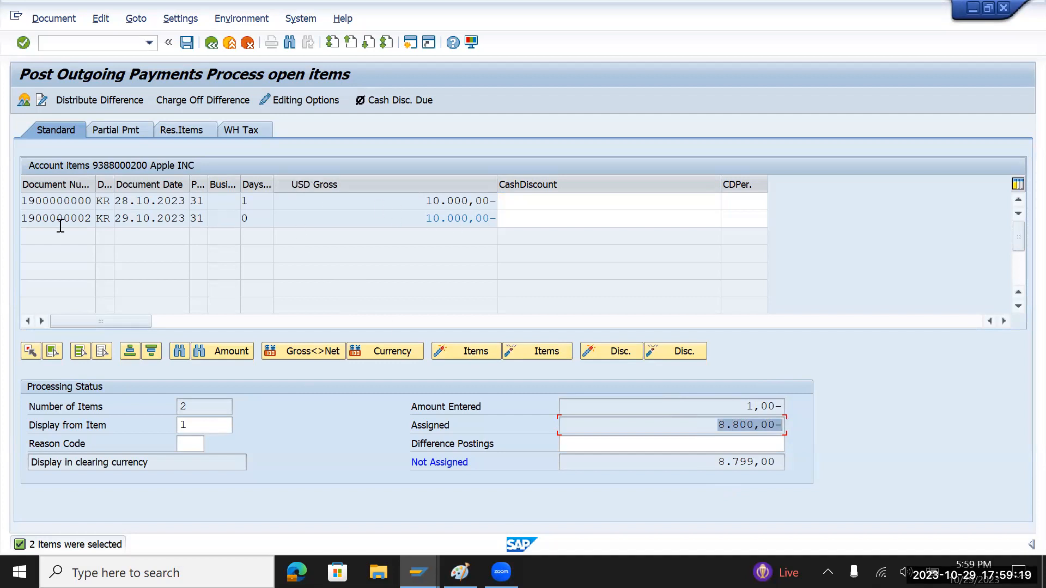
{"action": "left_click_drag", "start_coordinate": [92, 219], "coordinate": [18, 218]}
{"action": "left_click_drag", "start_coordinate": [408, 218], "coordinate": [517, 223]}
{"action": "key", "text": "alt+s"}
{"action": "left_click", "coordinate": [356, 252]}
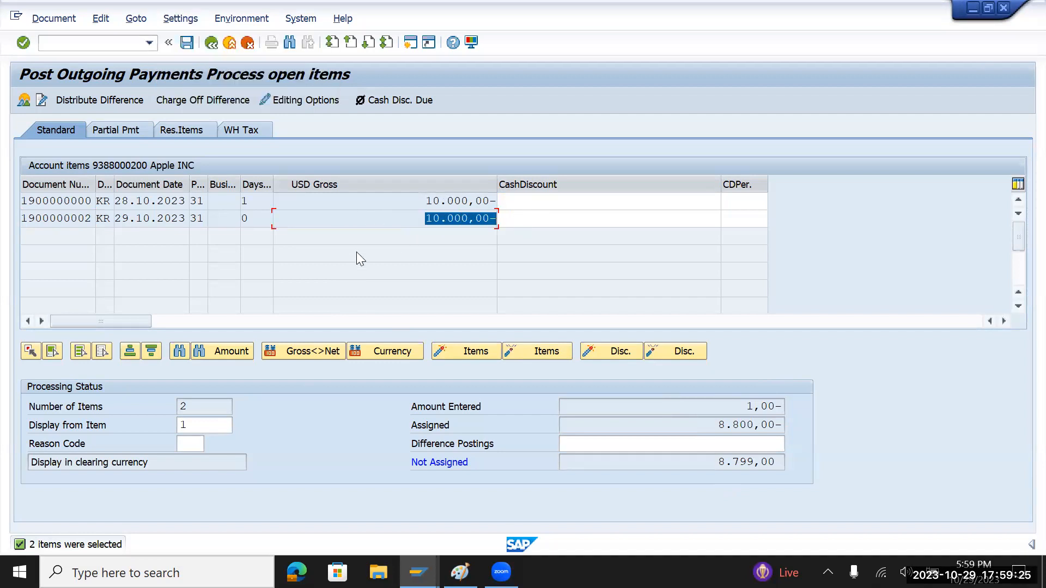
{"action": "key", "text": "alt+Tab"}
{"action": "key", "text": "alt+Tab"}
{"action": "key", "text": "alt+Tab"}
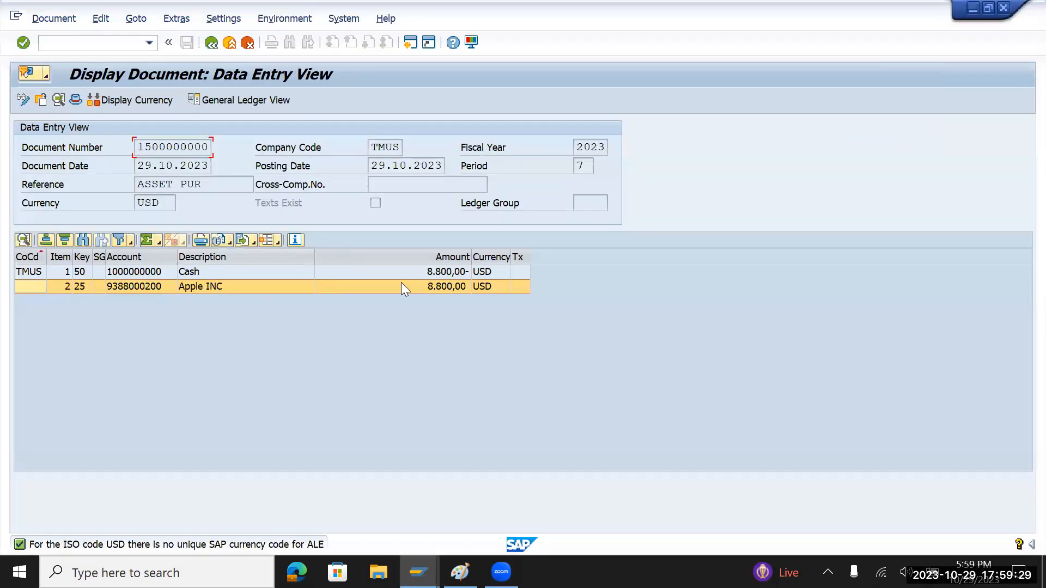
{"action": "left_click", "coordinate": [54, 42]}
{"action": "type", "text": "/nfb03"}
{"action": "key", "text": "Return"}
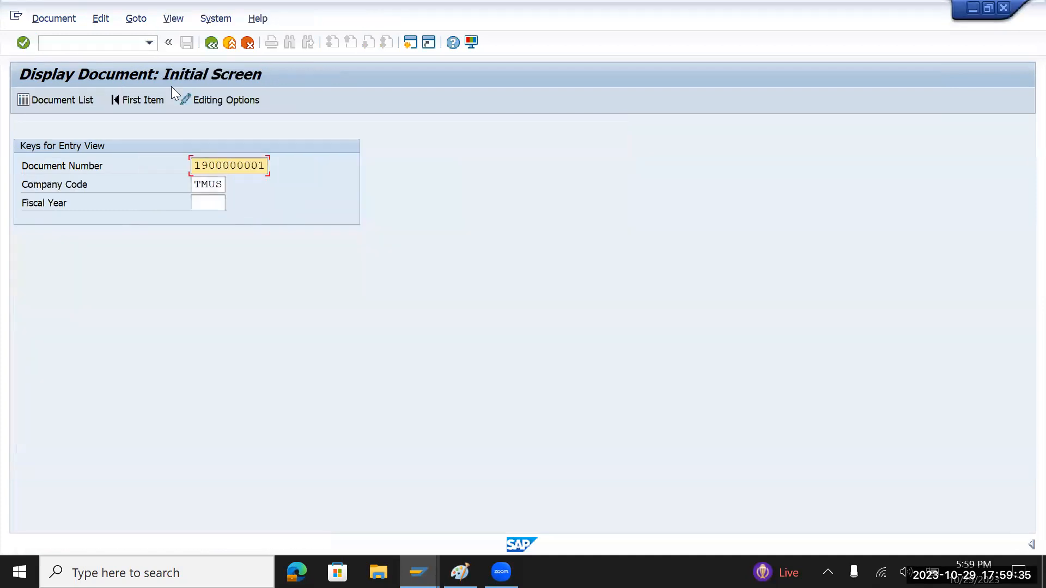
{"action": "key", "text": "Right"}
{"action": "key", "text": "Right"}
{"action": "key", "text": "Right"}
{"action": "key", "text": "Right"}
{"action": "key", "text": "Right"}
{"action": "key", "text": "Right"}
{"action": "key", "text": "Right"}
{"action": "key", "text": "Right"}
{"action": "key", "text": "Right"}
{"action": "type", "text": "2"}
{"action": "key", "text": "Return"}
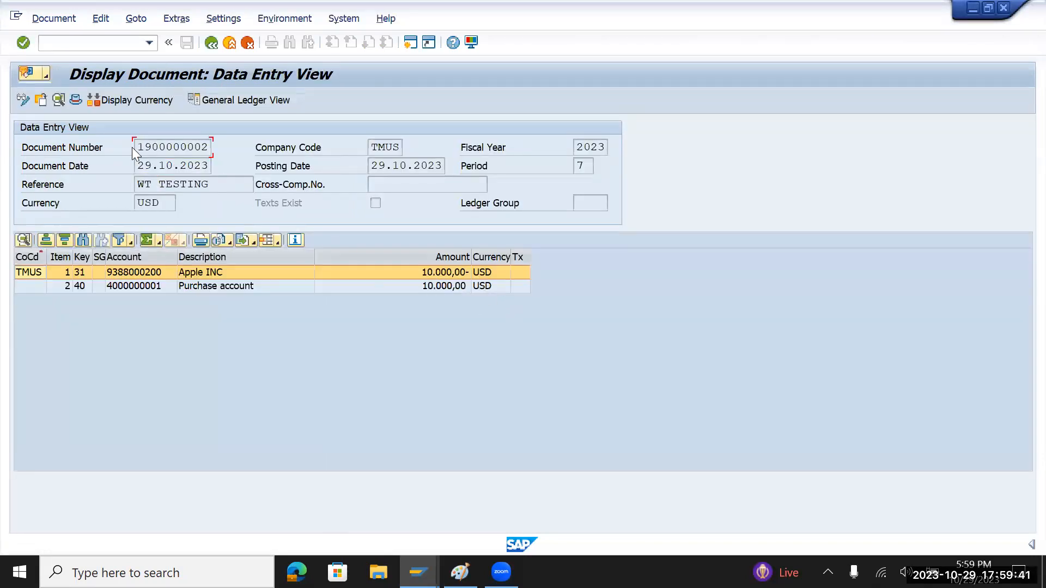
{"action": "left_click_drag", "start_coordinate": [137, 147], "coordinate": [215, 146]}
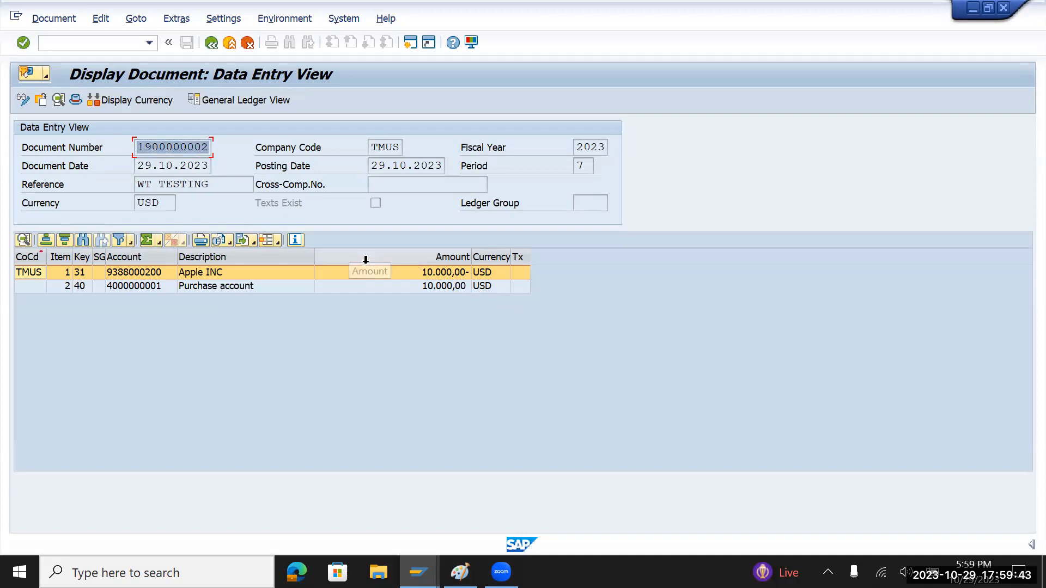
{"action": "left_click", "coordinate": [424, 276]}
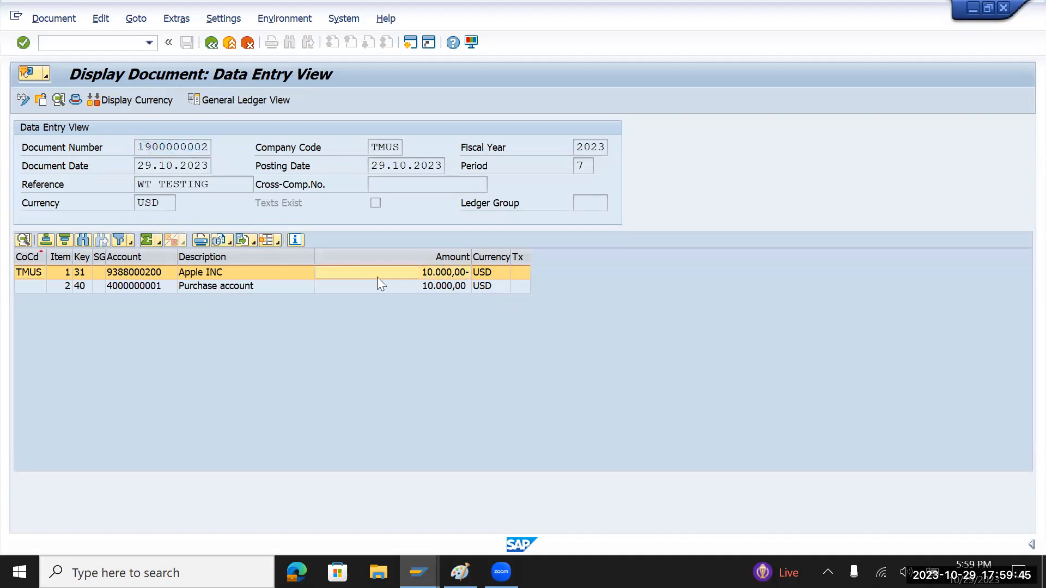
{"action": "key", "text": "F3"}
{"action": "left_click_drag", "start_coordinate": [421, 220], "coordinate": [484, 221]}
{"action": "left_click_drag", "start_coordinate": [713, 425], "coordinate": [789, 427]}
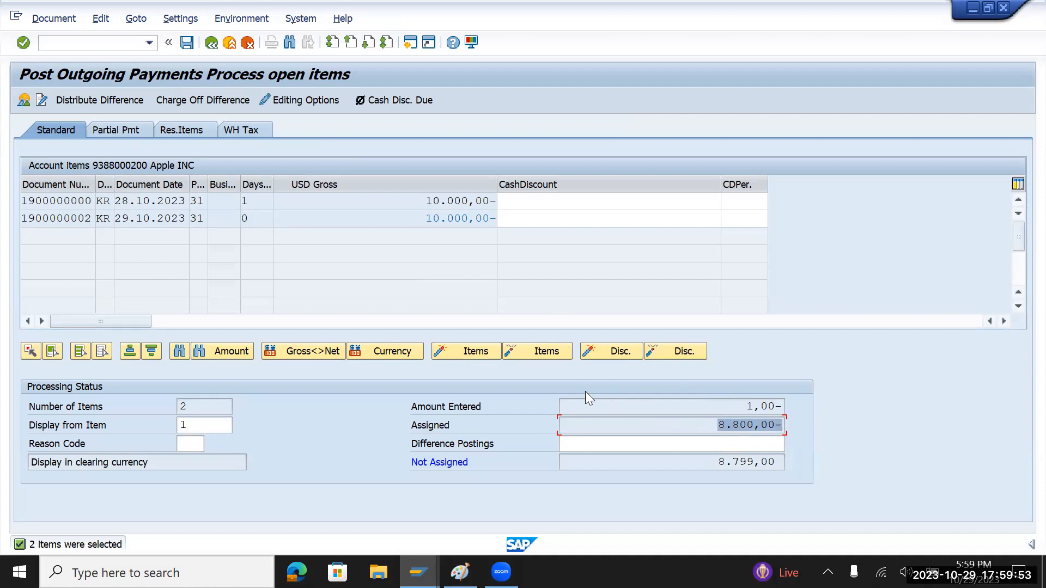
{"action": "key", "text": "alt+Tab"}
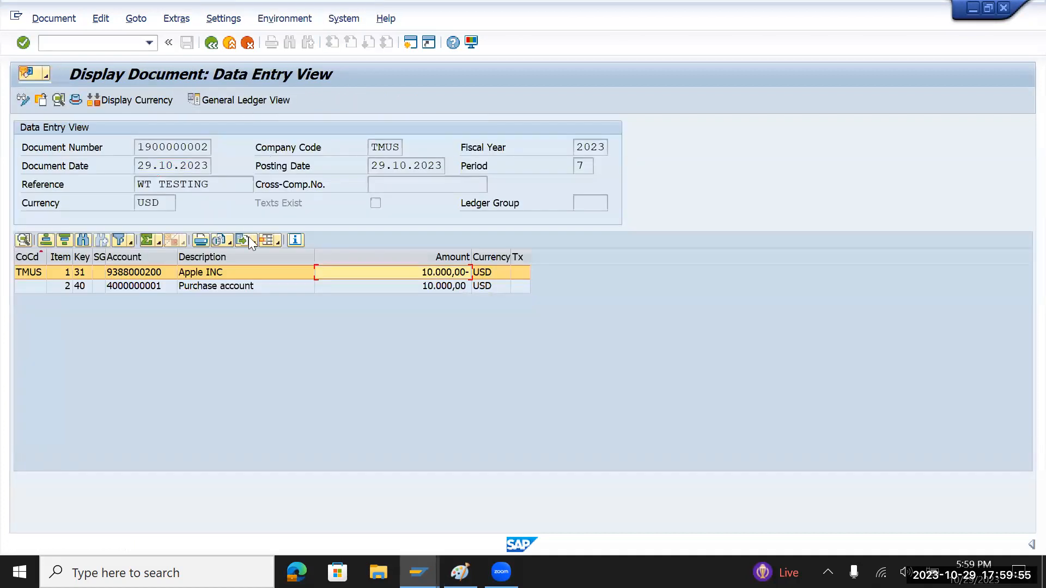
{"action": "double_click", "coordinate": [223, 271]}
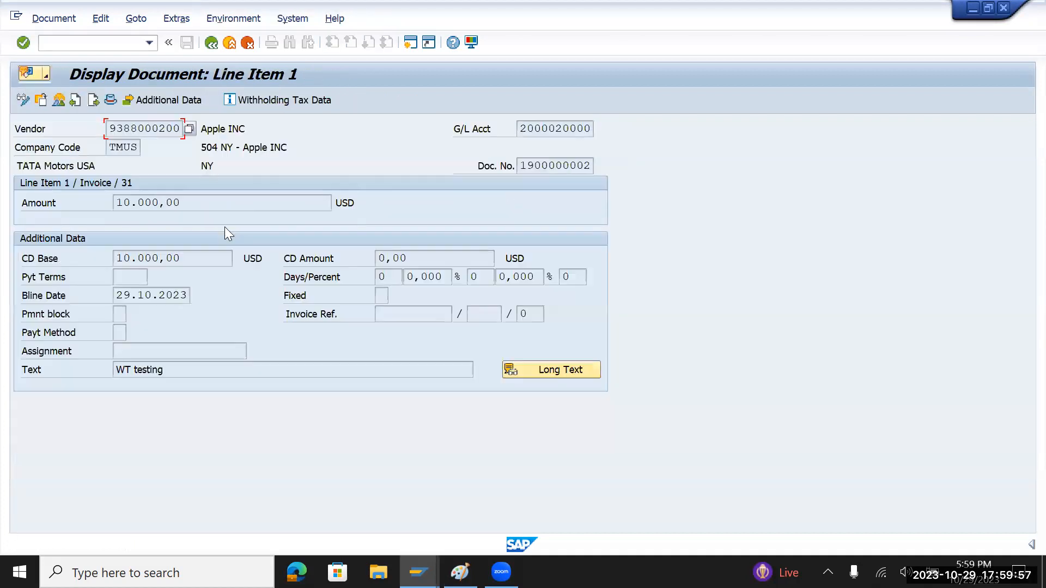
{"action": "left_click", "coordinate": [258, 102]}
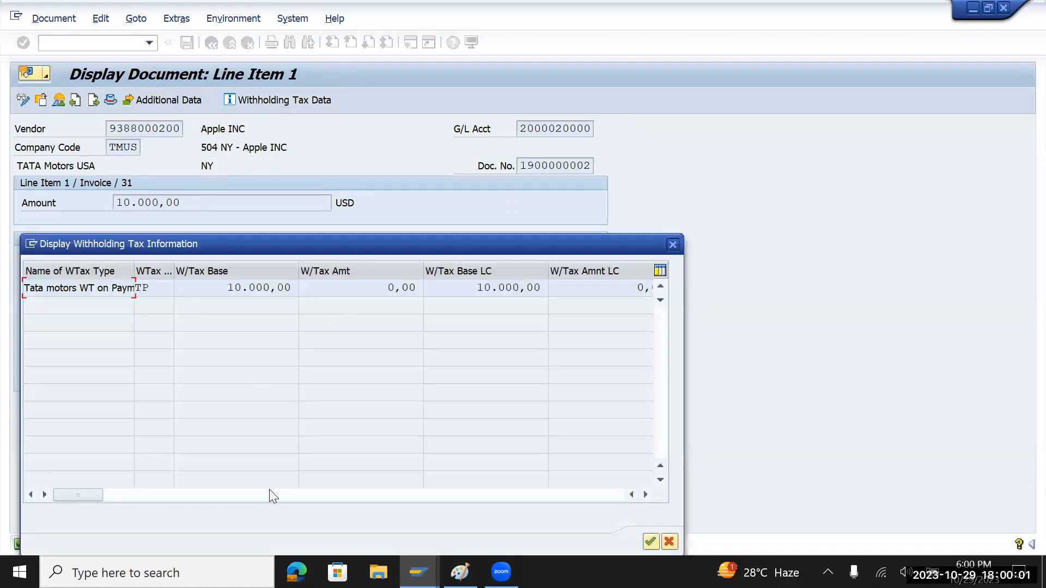
{"action": "mouse_move", "coordinate": [120, 494]}
{"action": "left_mouse_down"}
{"action": "mouse_move", "coordinate": [447, 501]}
{"action": "mouse_move", "coordinate": [118, 505]}
{"action": "left_mouse_up"}
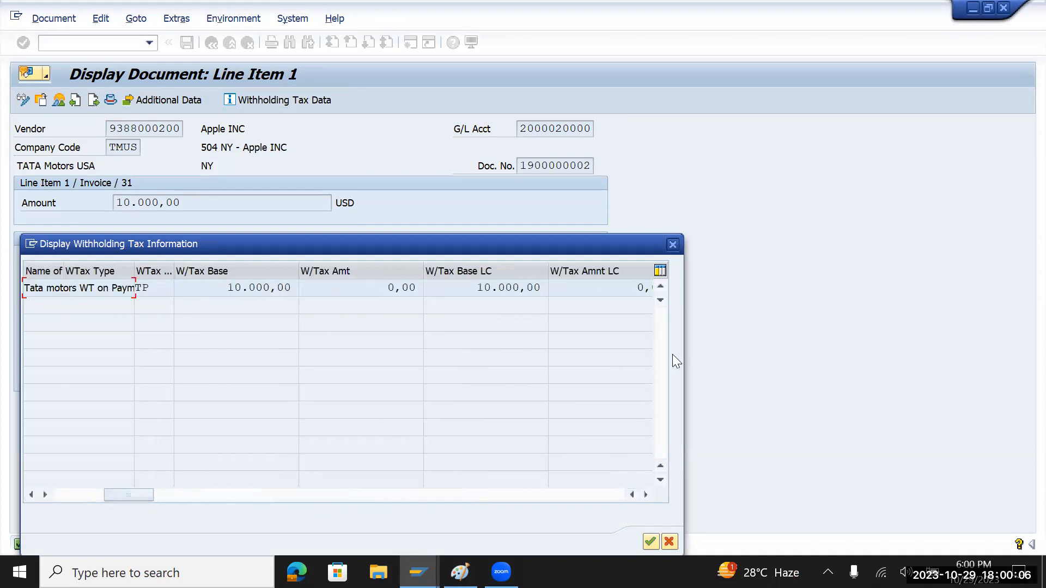
{"action": "left_click", "coordinate": [672, 245]}
{"action": "key", "text": "F3"}
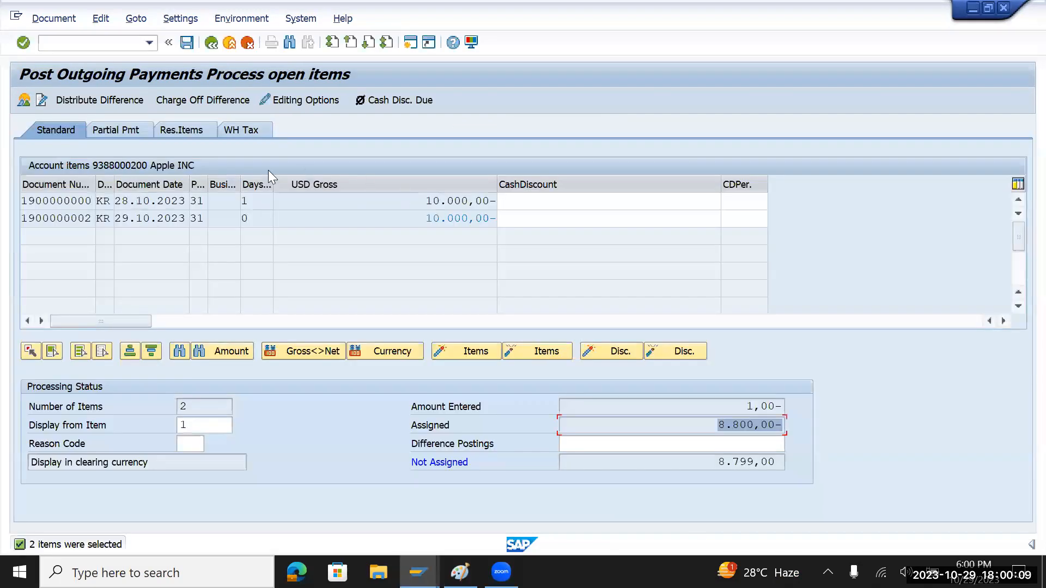
{"action": "left_click", "coordinate": [252, 130]}
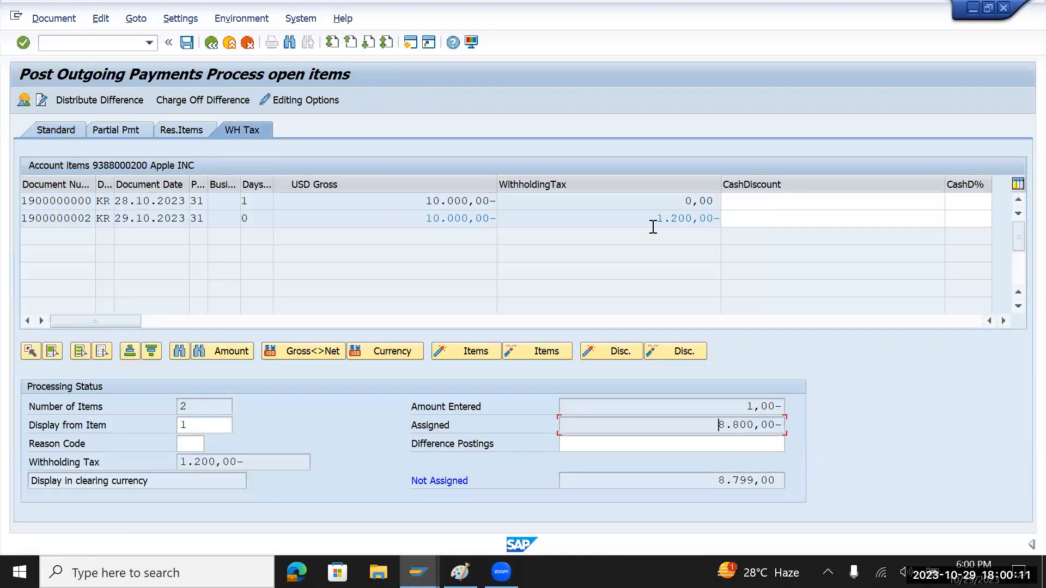
{"action": "left_click_drag", "start_coordinate": [652, 224], "coordinate": [725, 220]}
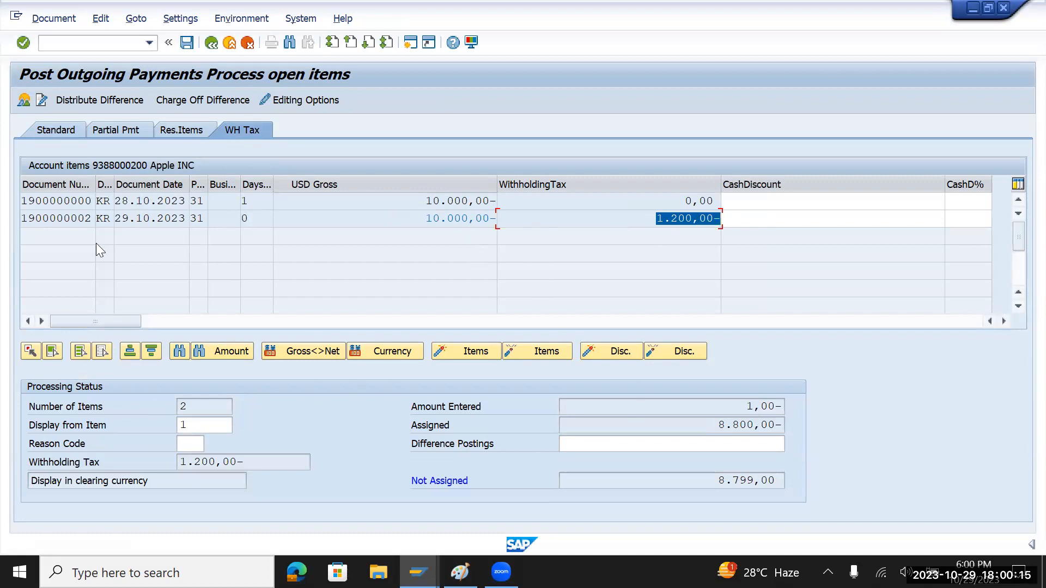
- Set the amount of the payment's Cash line item to * so it takes over the assigned amount
{"action": "left_click", "coordinate": [25, 106]}
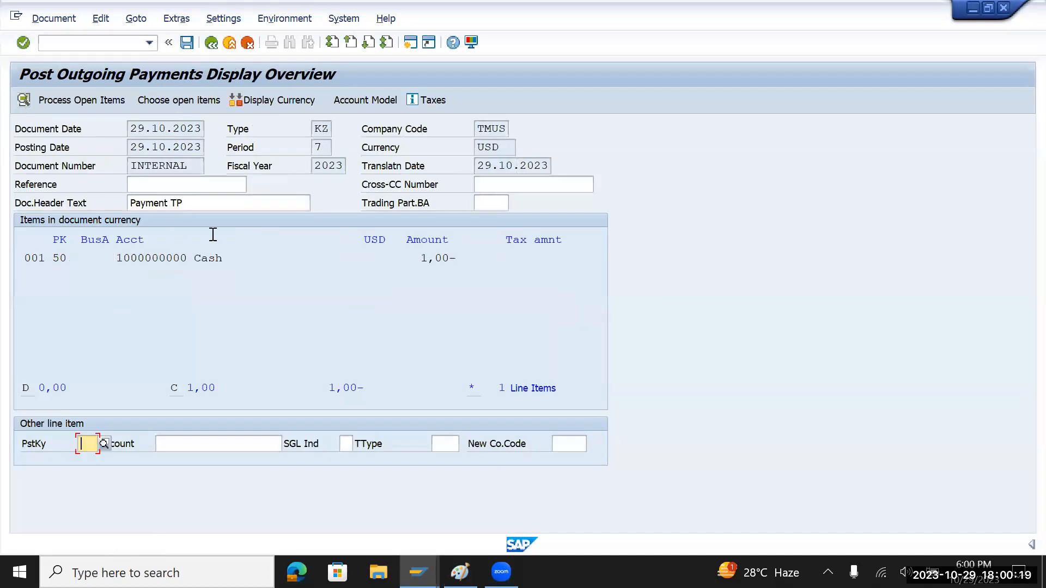
{"action": "double_click", "coordinate": [443, 258]}
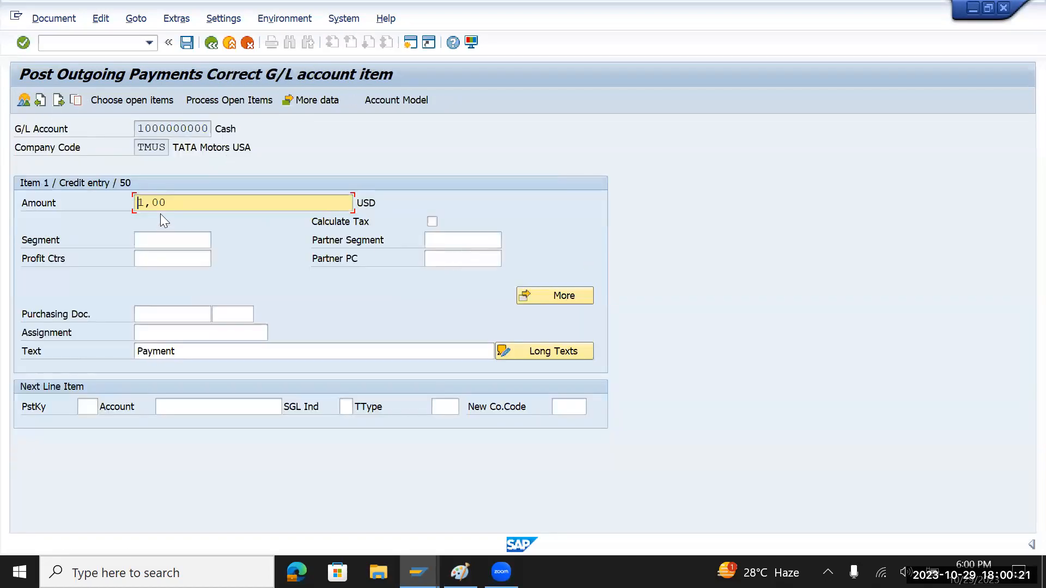
{"action": "left_click_drag", "start_coordinate": [185, 202], "coordinate": [112, 199]}
{"action": "type", "text": "*"}
{"action": "key", "text": "Return"}
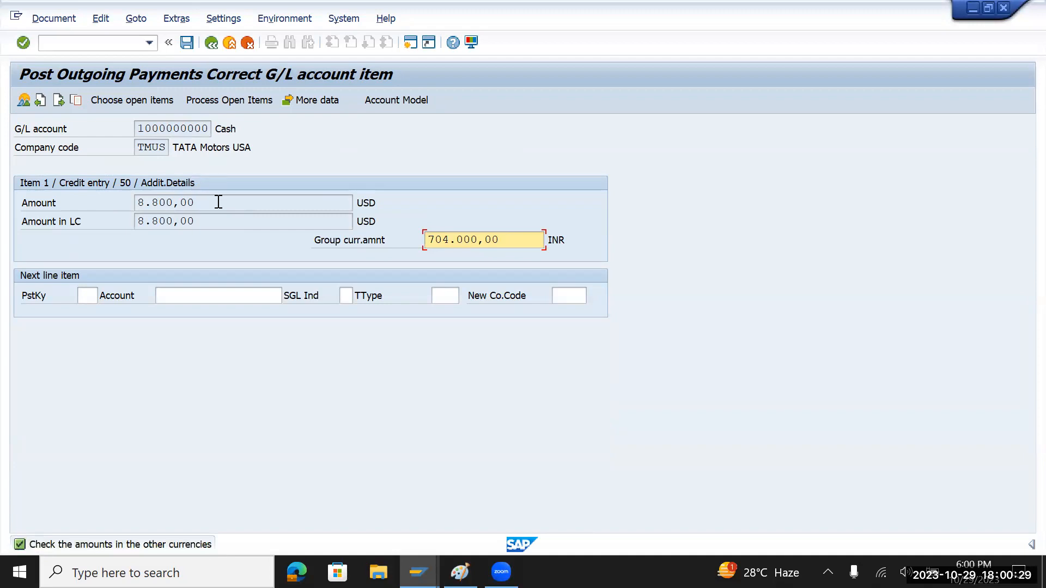
{"action": "left_click_drag", "start_coordinate": [217, 202], "coordinate": [141, 203]}
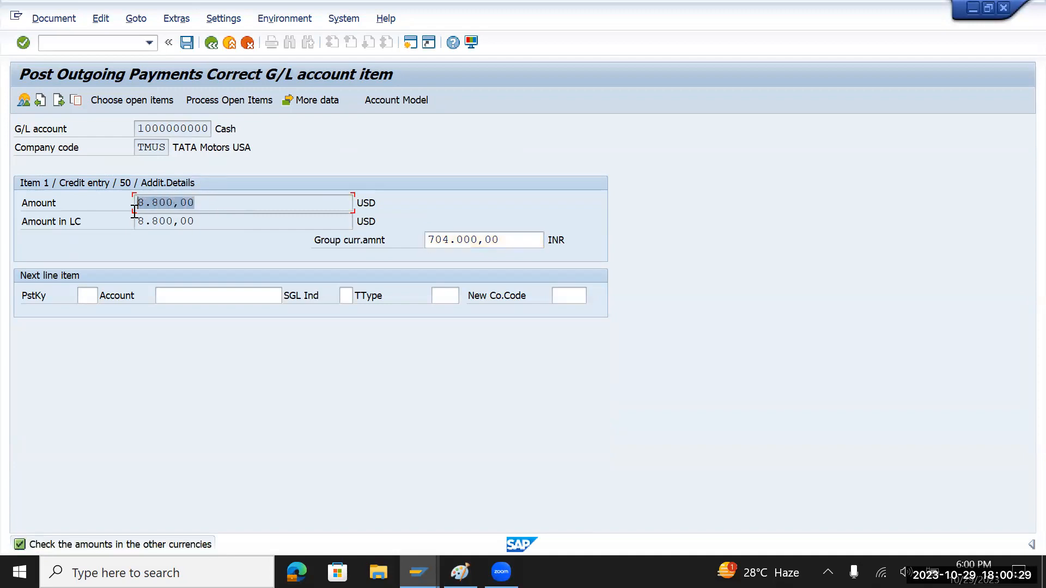
- Compare the entered, assigned and not assigned amounts in the payment's open item processing
{"action": "left_click", "coordinate": [233, 103]}
{"action": "left_click_drag", "start_coordinate": [741, 483], "coordinate": [786, 482]}
{"action": "left_click_drag", "start_coordinate": [718, 408], "coordinate": [776, 410]}
{"action": "left_click_drag", "start_coordinate": [719, 431], "coordinate": [784, 427]}
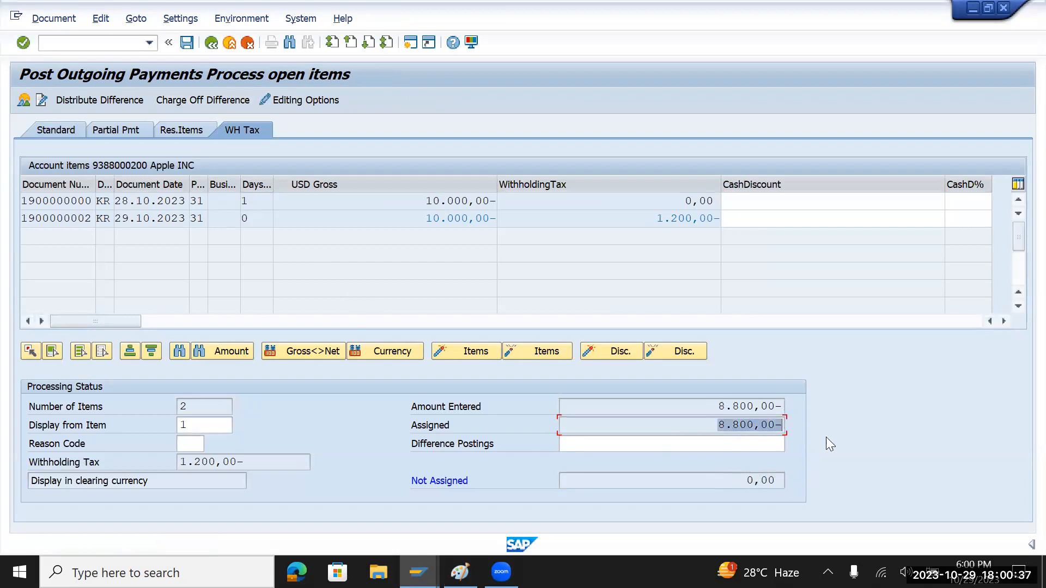
- Post the outgoing payment and display the posted document
{"action": "left_click", "coordinate": [50, 131]}
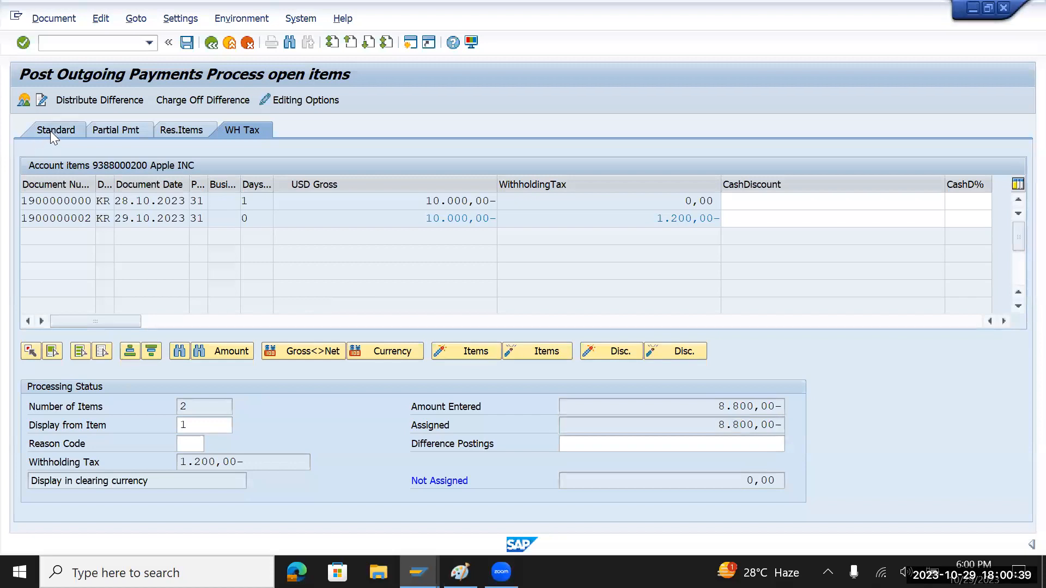
{"action": "left_click", "coordinate": [187, 43]}
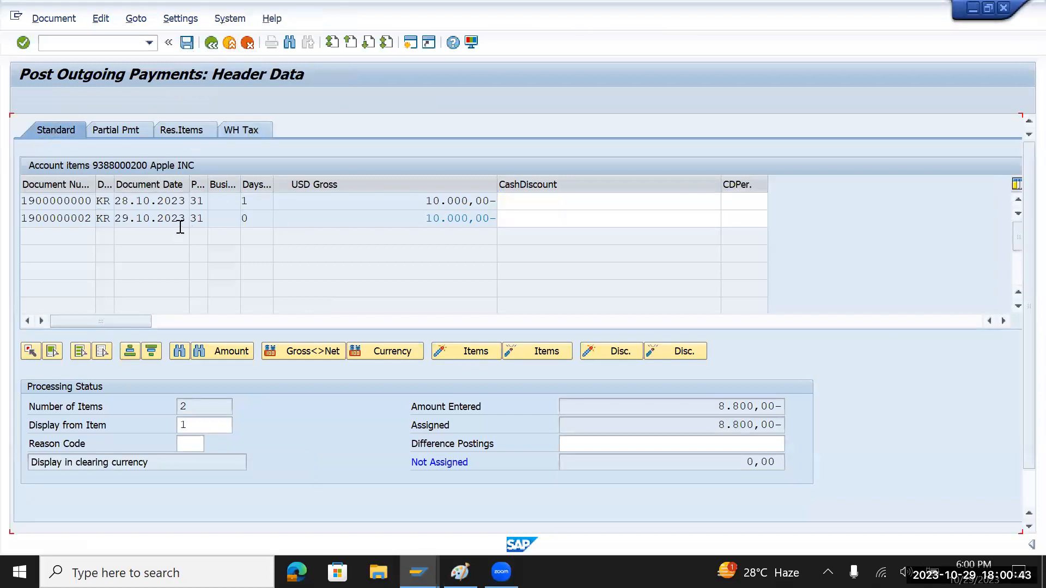
{"action": "left_click", "coordinate": [48, 18]}
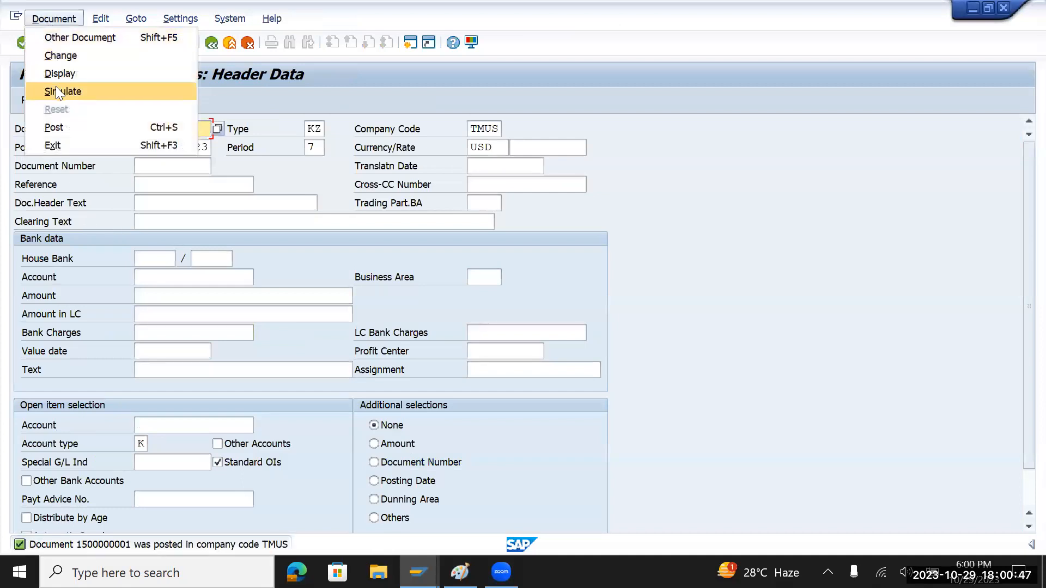
{"action": "left_click", "coordinate": [71, 73]}
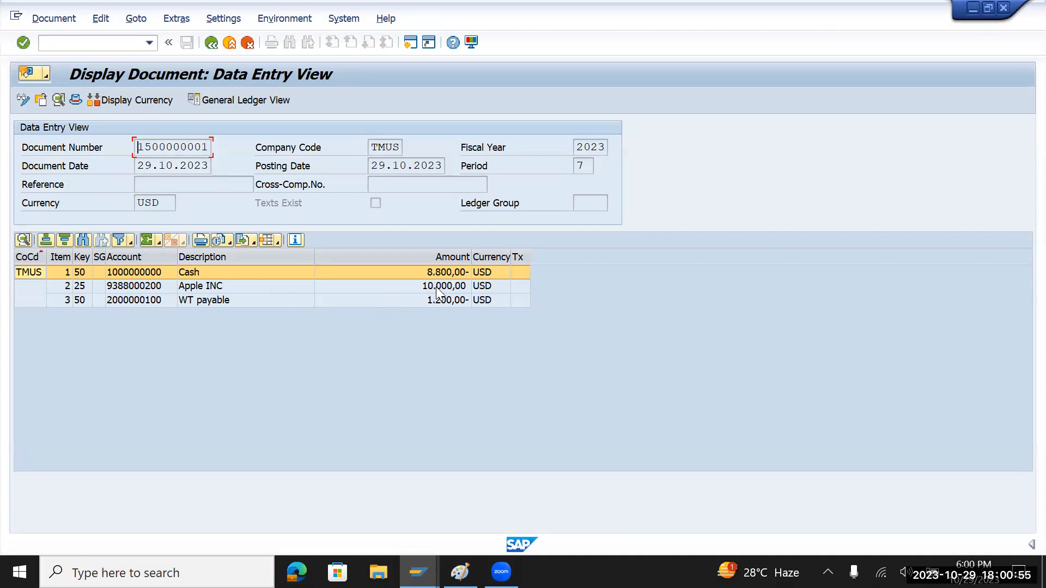
- Examine the Apple INC and WT payable lines of the posted payment, and return to the SAP start screen
{"action": "left_click", "coordinate": [436, 285]}
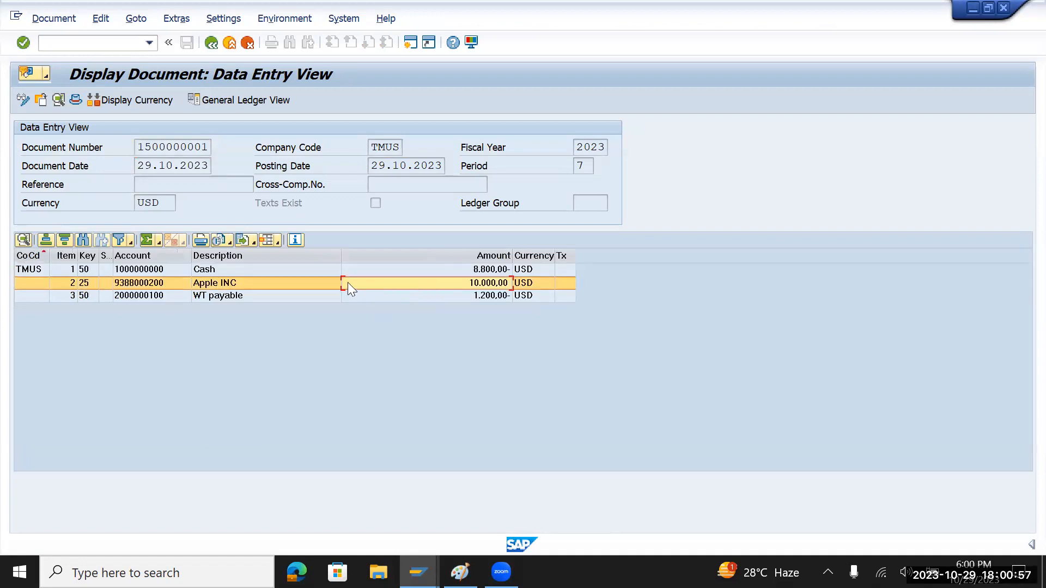
{"action": "left_click", "coordinate": [481, 299]}
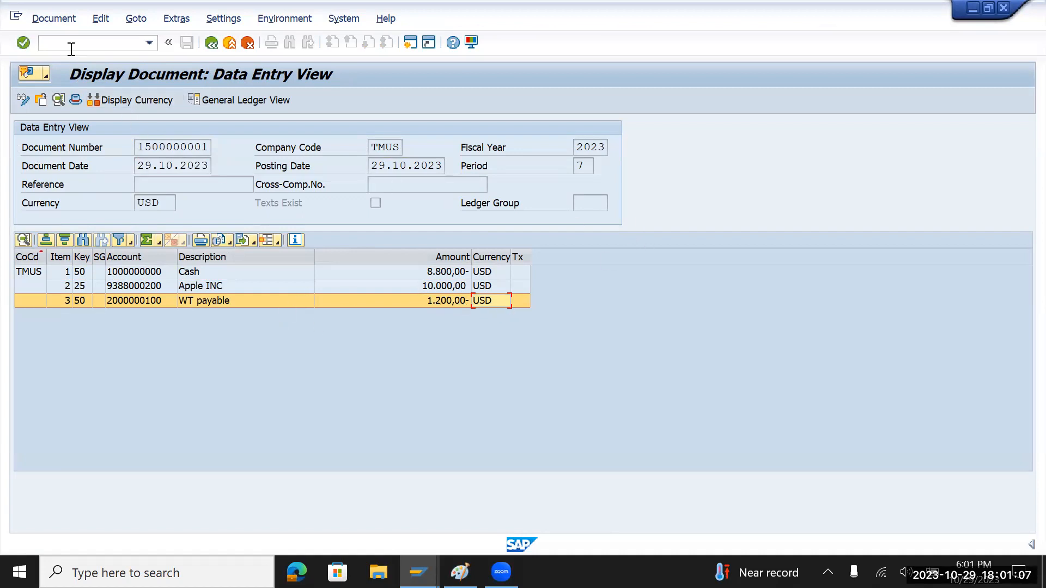
{"action": "type", "text": "/n"}
{"action": "key", "text": "Return"}
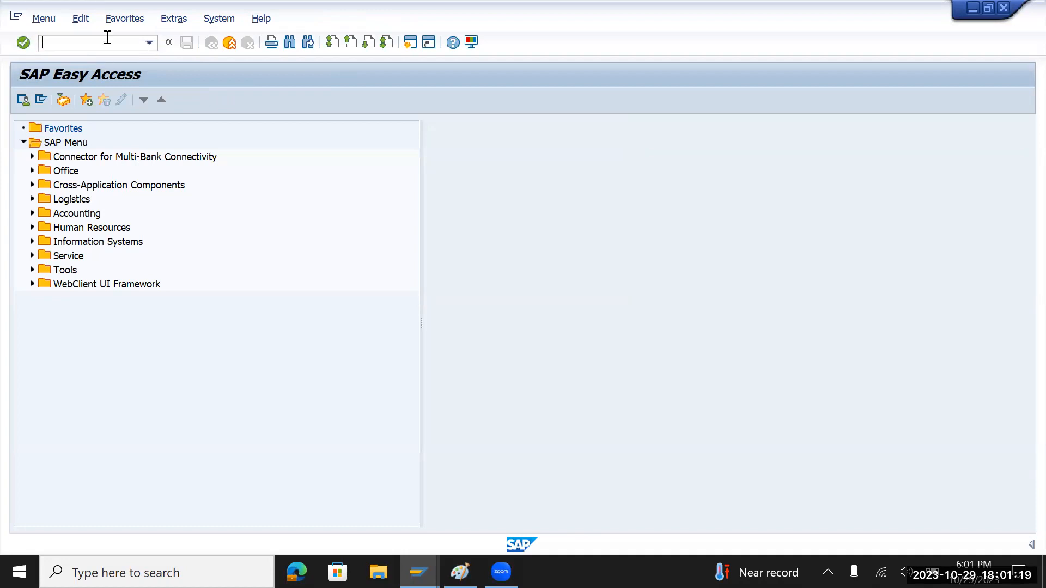
- Switch to the Apple INC business partner window, add withholding tax type TI with tax code TI, and save
{"action": "key", "text": "alt+Tab"}
{"action": "key", "text": "alt+Tab"}
{"action": "key", "text": "alt+Tab"}
{"action": "key", "text": "alt+Tab"}
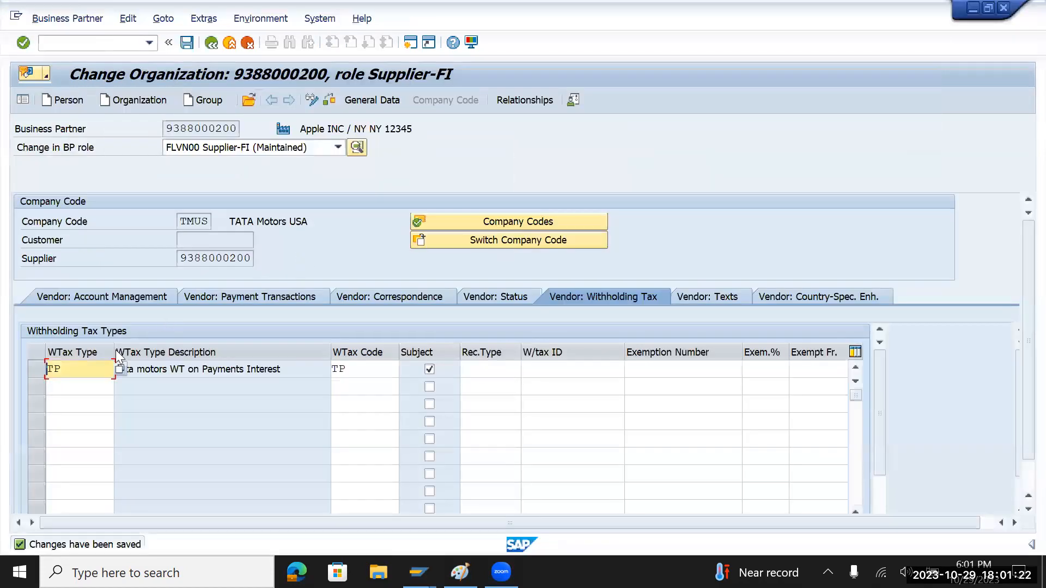
{"action": "left_click", "coordinate": [99, 384]}
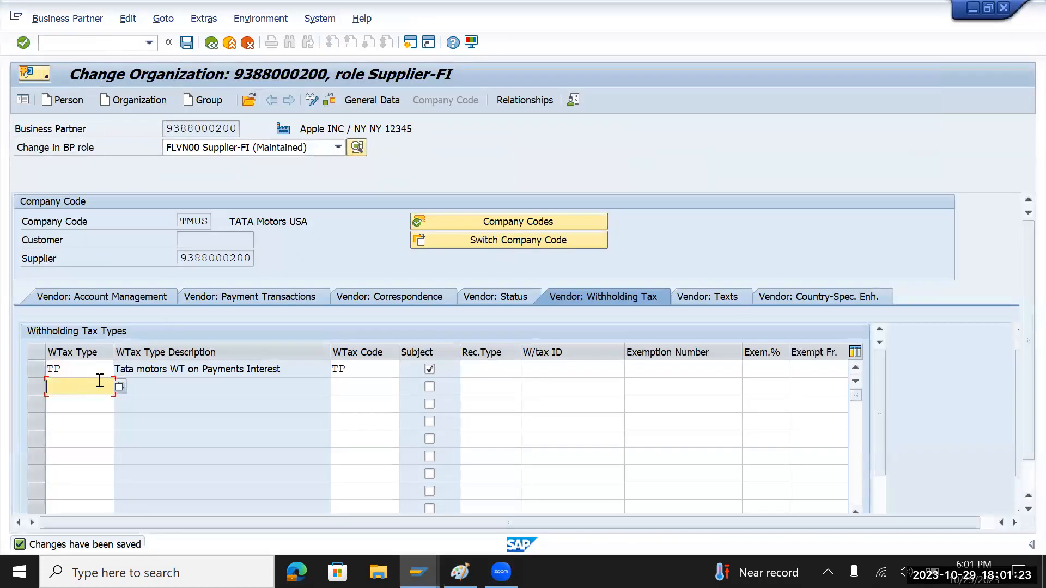
{"action": "type", "text": "TI"}
{"action": "key", "text": "Tab"}
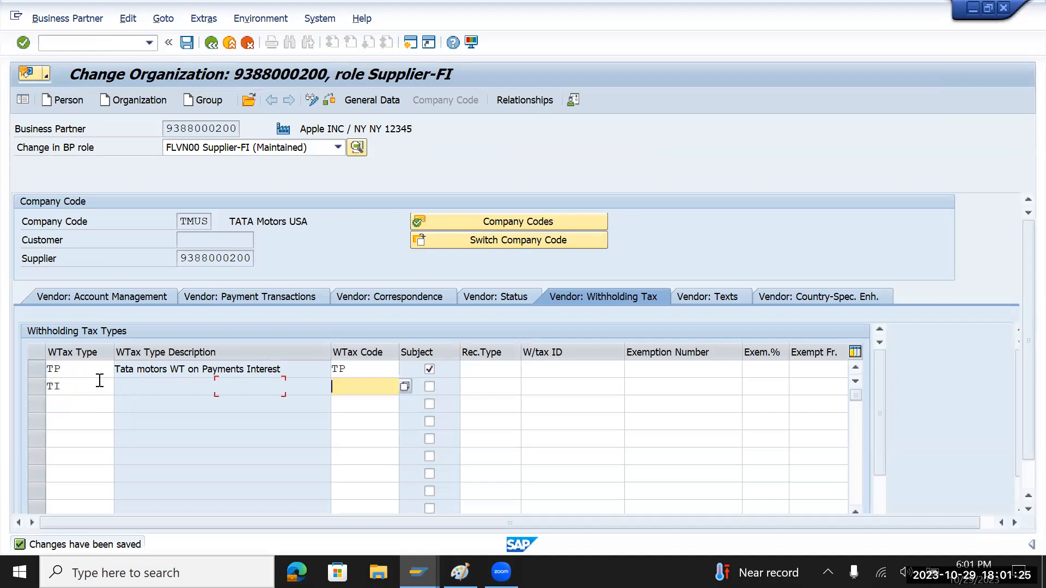
{"action": "type", "text": "TI"}
{"action": "left_click", "coordinate": [429, 386]}
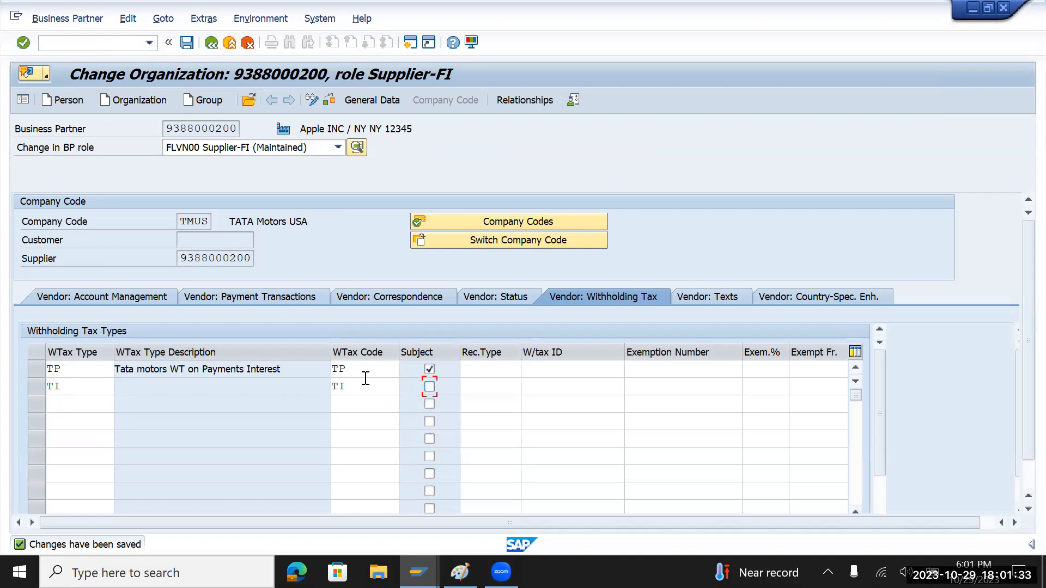
{"action": "left_click", "coordinate": [191, 43]}
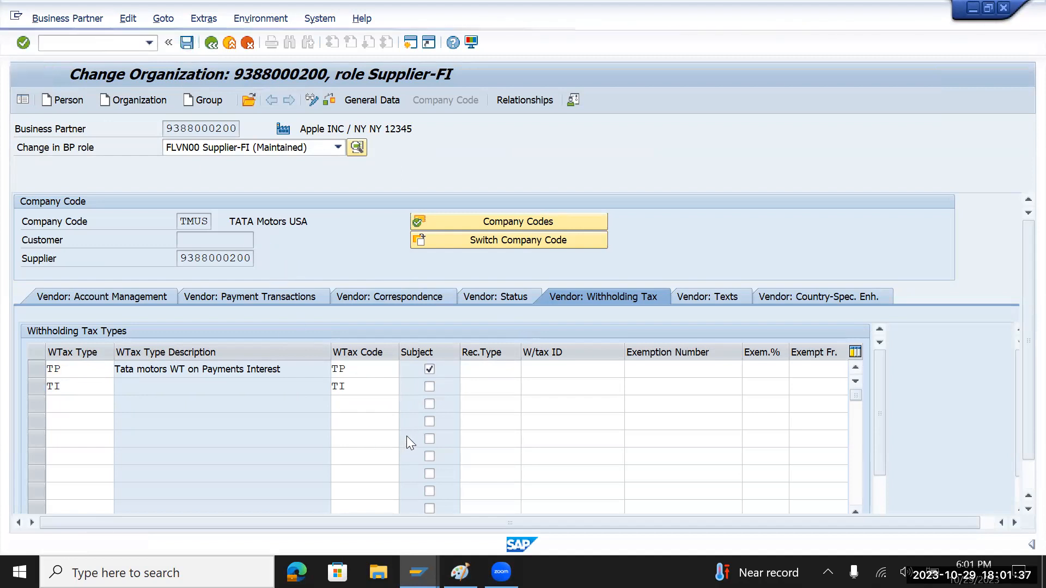
- Mark Apple INC as subject to withholding tax type TI, clear the subject flag of type TP, and save
{"action": "left_click", "coordinate": [430, 370]}
{"action": "left_click", "coordinate": [430, 387]}
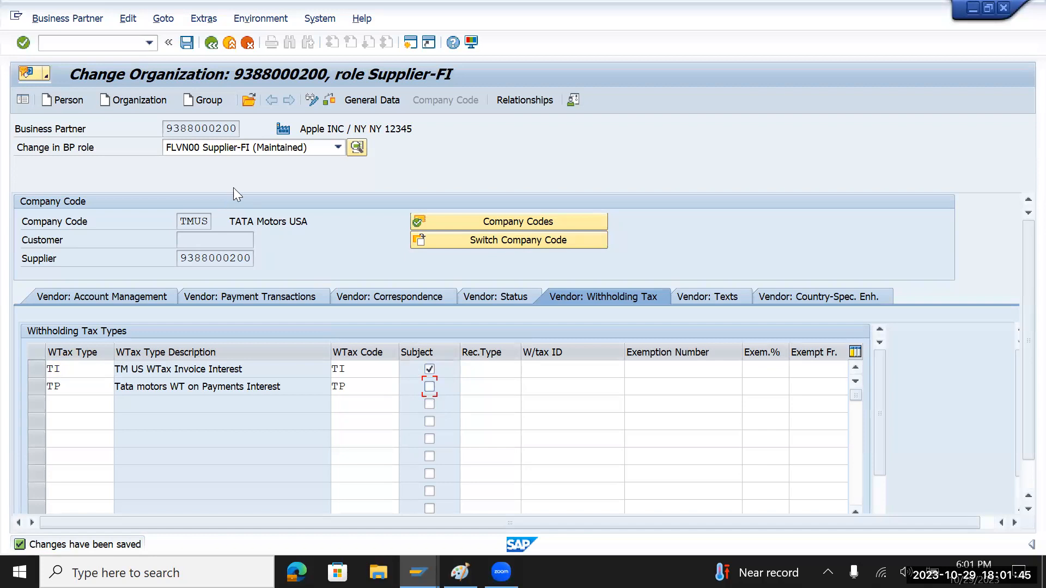
{"action": "left_click", "coordinate": [187, 44]}
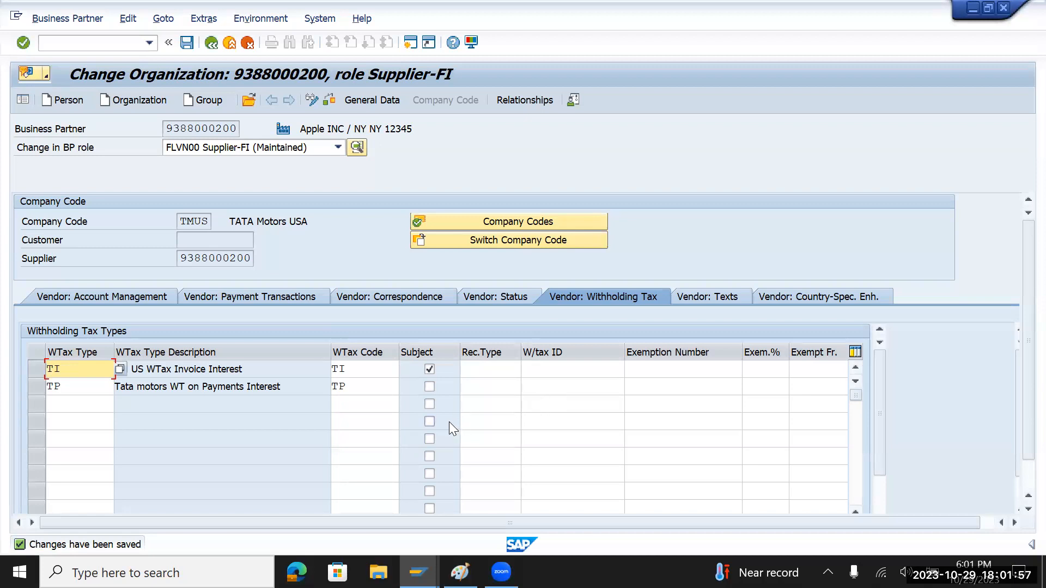
- Mark Apple INC as subject to withholding tax type TP in addition to TI and save the business partner
{"action": "left_click", "coordinate": [431, 389]}
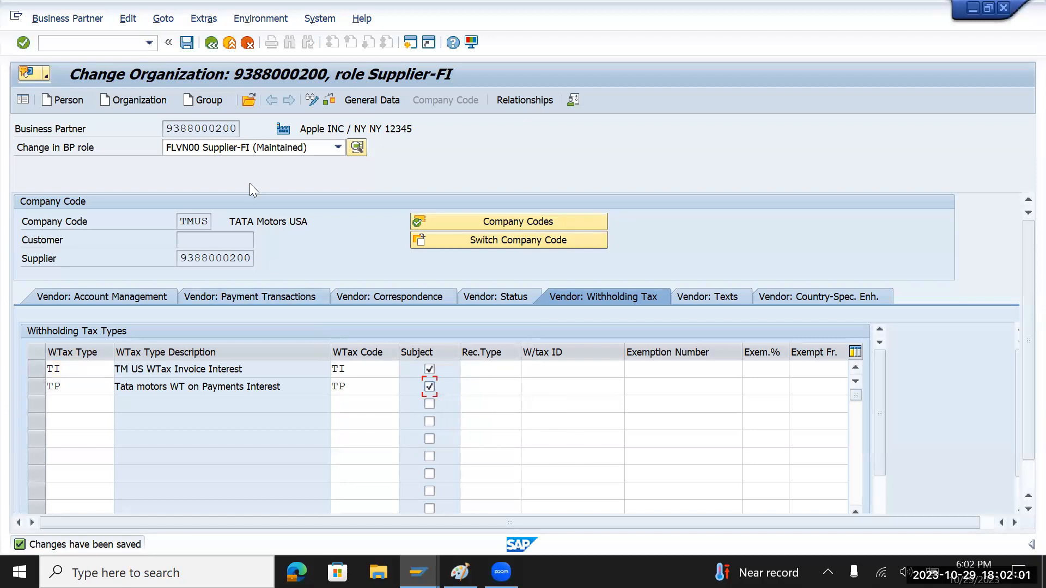
{"action": "left_click", "coordinate": [187, 44]}
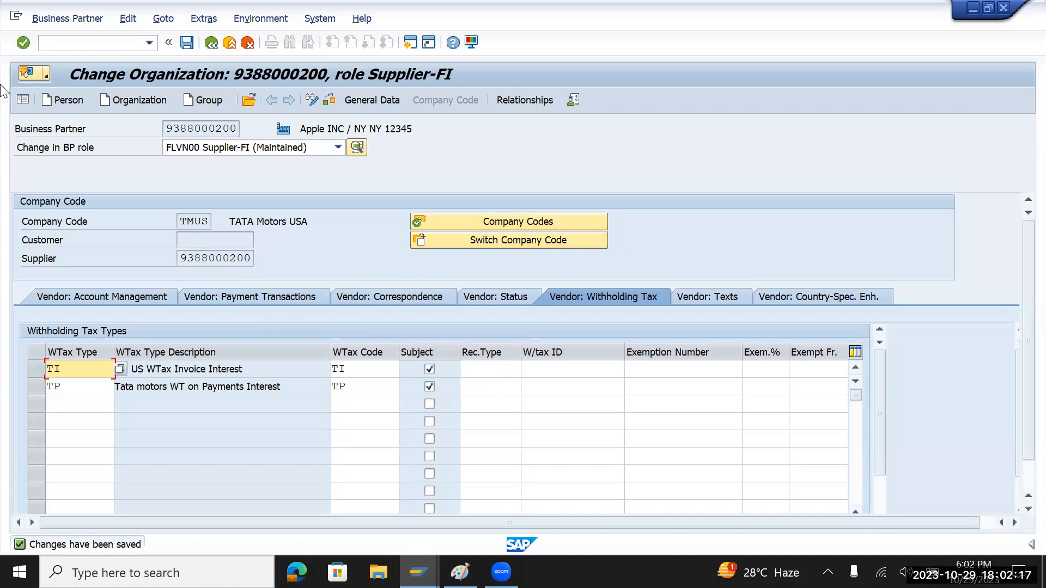
{"action": "left_click", "coordinate": [358, 370]}
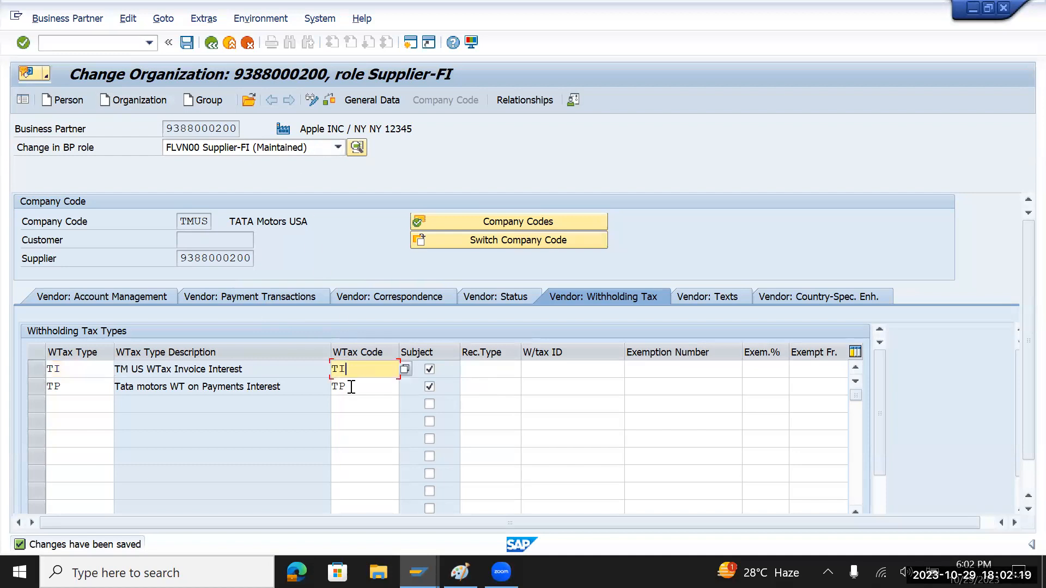
{"action": "left_click", "coordinate": [351, 387]}
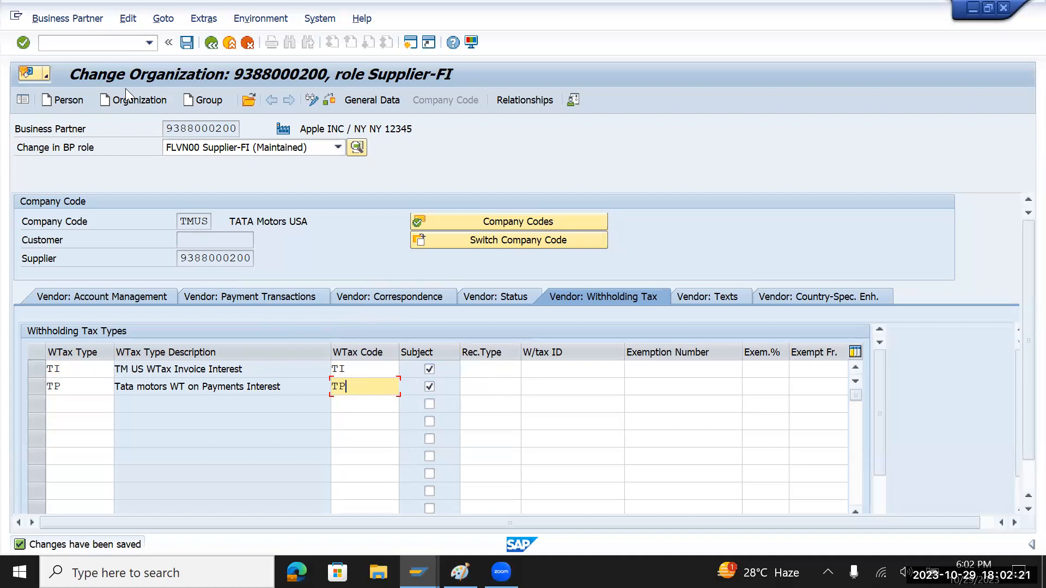
{"action": "left_click", "coordinate": [186, 44]}
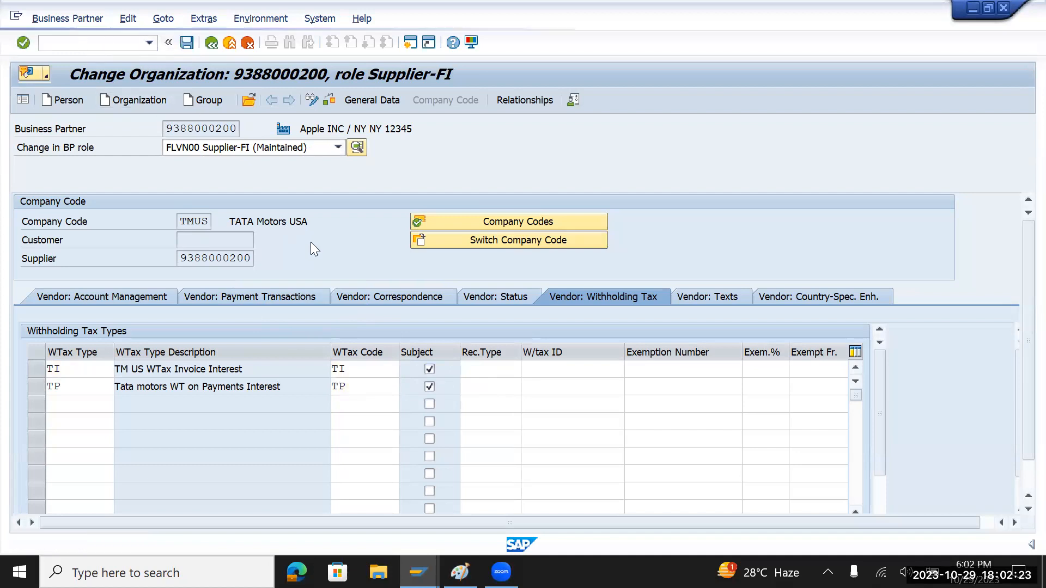
{"action": "key", "text": "alt+Tab"}
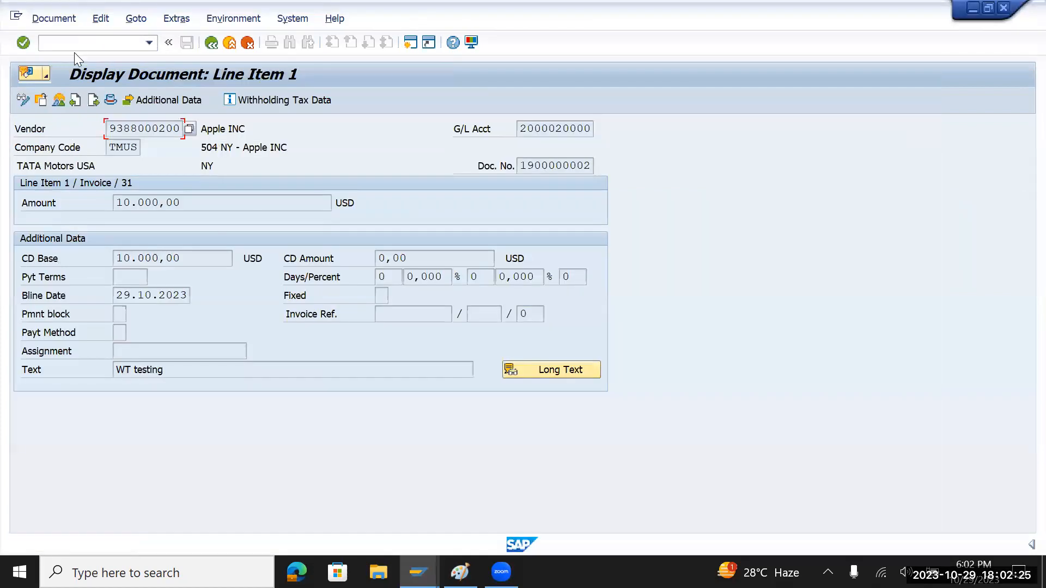
{"action": "left_click", "coordinate": [76, 41]}
{"action": "type", "text": "/n"}
{"action": "key", "text": "Return"}
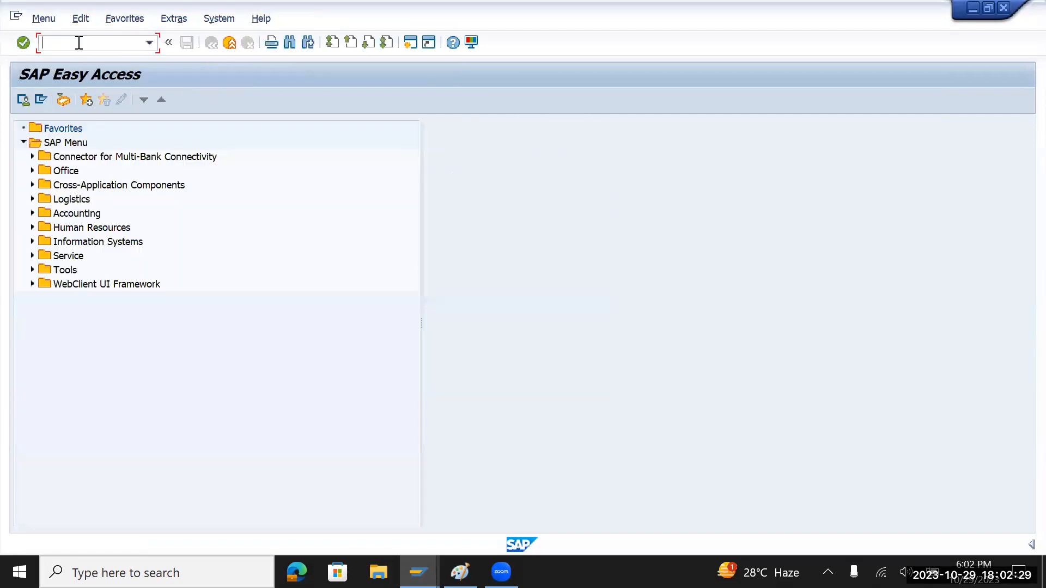
{"action": "type", "text": "fb60"}
{"action": "key", "text": "Return"}
- Enter Apple INC's vendor number, invoice date 29.10.2023 and reference WT testing in the invoice's basic data
{"action": "key", "text": "Down"}
{"action": "key", "text": "Down"}
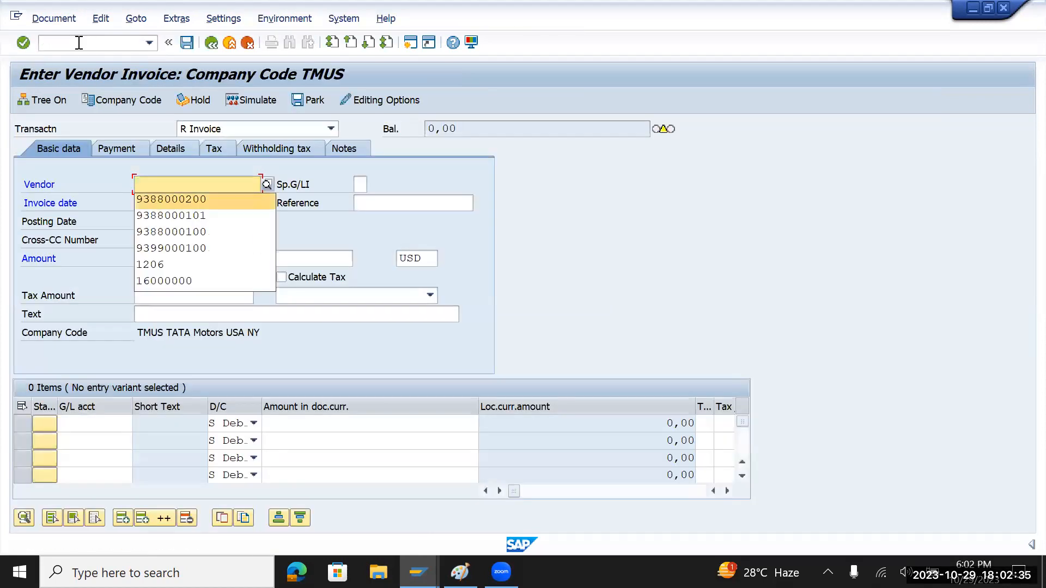
{"action": "key", "text": "Tab"}
{"action": "key", "text": "Tab"}
{"action": "key", "text": "Down"}
{"action": "key", "text": "Down"}
{"action": "key", "text": "Tab"}
{"action": "key", "text": "Tab"}
{"action": "key", "text": "shift+Tab"}
{"action": "key", "text": "Down"}
{"action": "key", "text": "Down"}
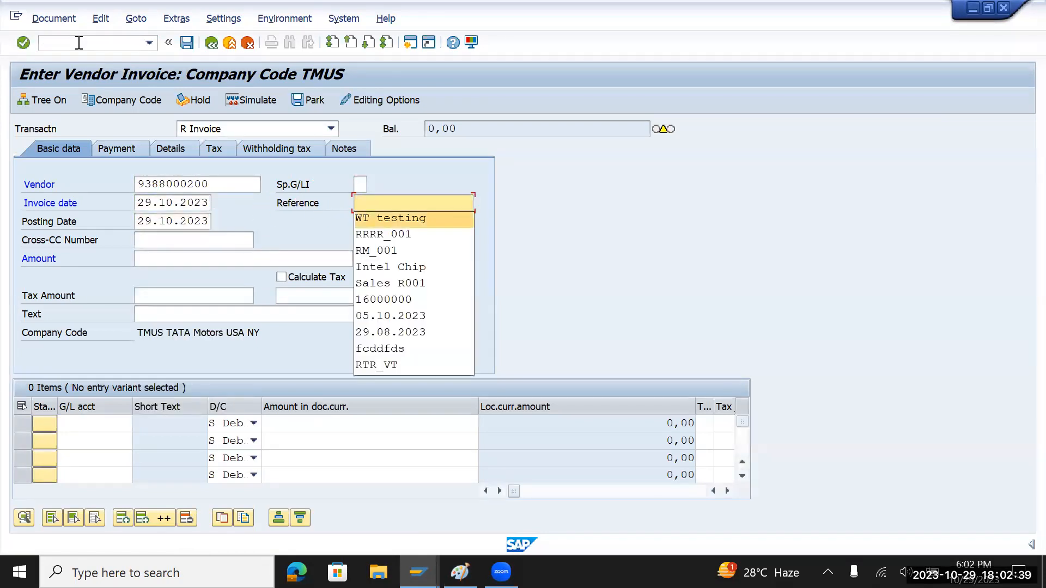
{"action": "key", "text": "Tab"}
- Set the vendor invoice amount to 10000 USD and its text to WT testing
{"action": "key", "text": "Tab"}
{"action": "key", "text": "Tab"}
{"action": "key", "text": "Down"}
{"action": "key", "text": "Down"}
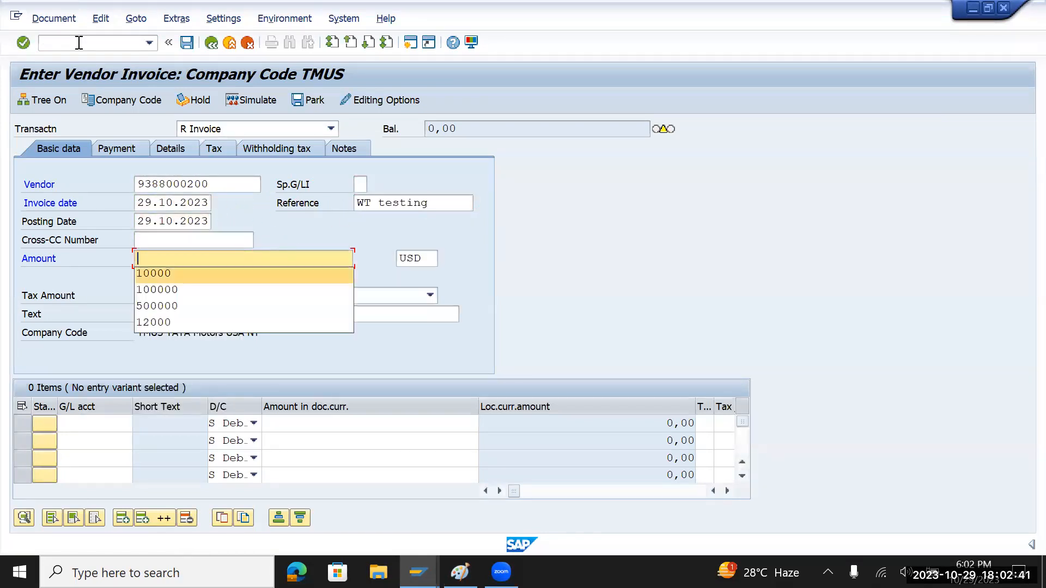
{"action": "key", "text": "Tab"}
{"action": "key", "text": "Tab"}
{"action": "key", "text": "Tab"}
{"action": "key", "text": "Tab"}
{"action": "key", "text": "Down"}
{"action": "key", "text": "Down"}
{"action": "key", "text": "Tab"}
{"action": "key", "text": "Down"}
{"action": "key", "text": "Down"}
{"action": "key", "text": "Tab"}
{"action": "key", "text": "Tab"}
{"action": "key", "text": "Down"}
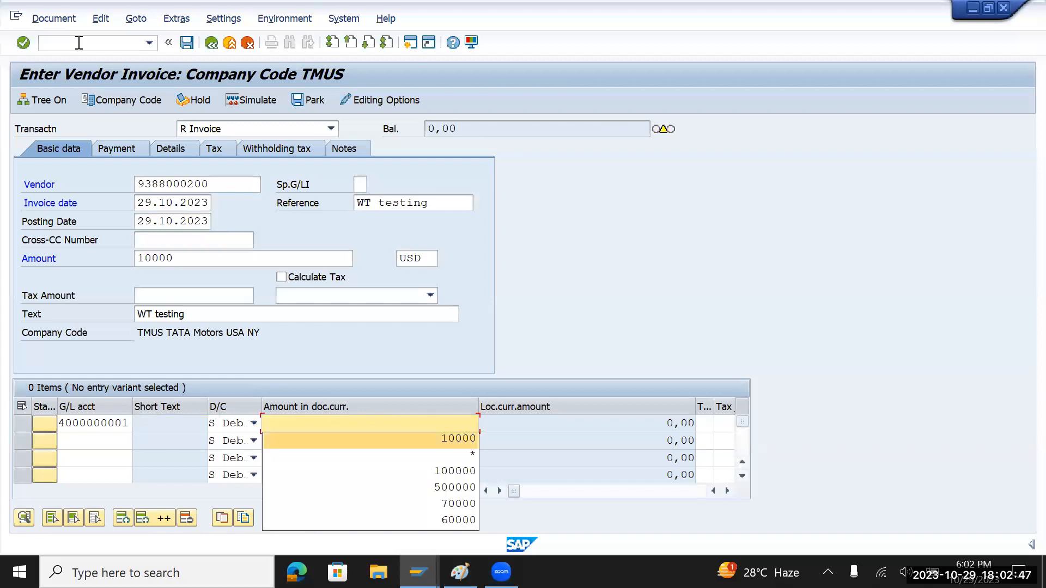
{"action": "key", "text": "Down"}
{"action": "key", "text": "Tab"}
{"action": "key", "text": "Tab"}
{"action": "key", "text": "Tab"}
{"action": "key", "text": "Tab"}
{"action": "key", "text": "Tab"}
{"action": "key", "text": "Tab"}
{"action": "key", "text": "Tab"}
{"action": "key", "text": "Tab"}
{"action": "key", "text": "Tab"}
{"action": "key", "text": "Tab"}
{"action": "key", "text": "Tab"}
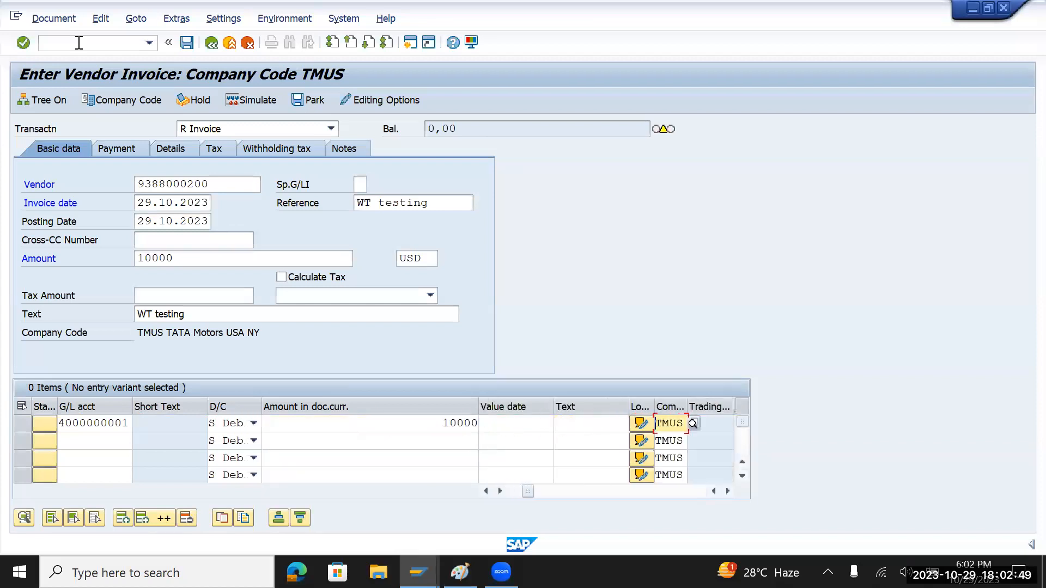
{"action": "key", "text": "shift+Tab"}
{"action": "key", "text": "shift+Tab"}
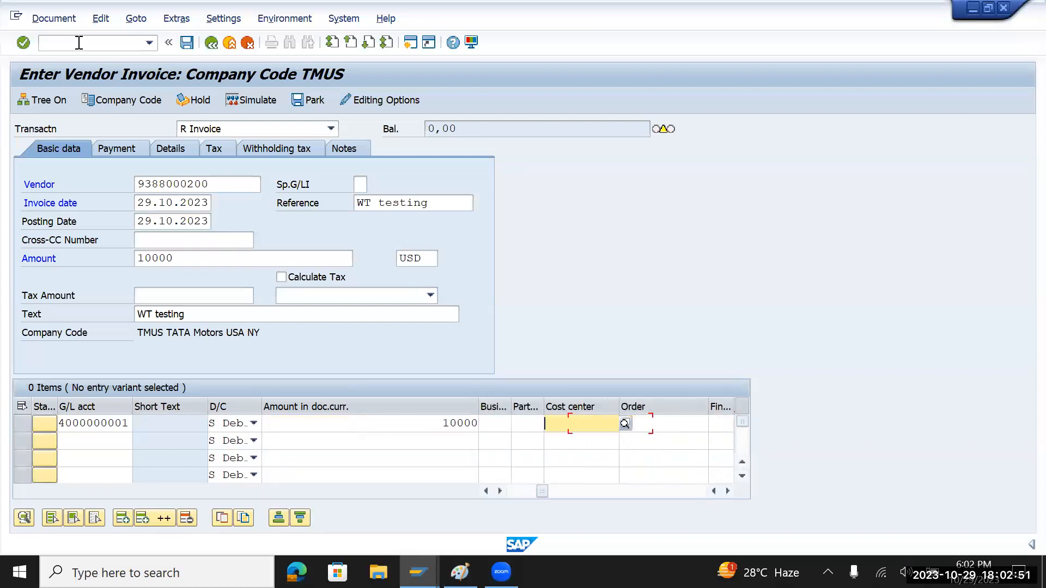
{"action": "key", "text": "Down"}
{"action": "key", "text": "Return"}
{"action": "key", "text": "Return"}
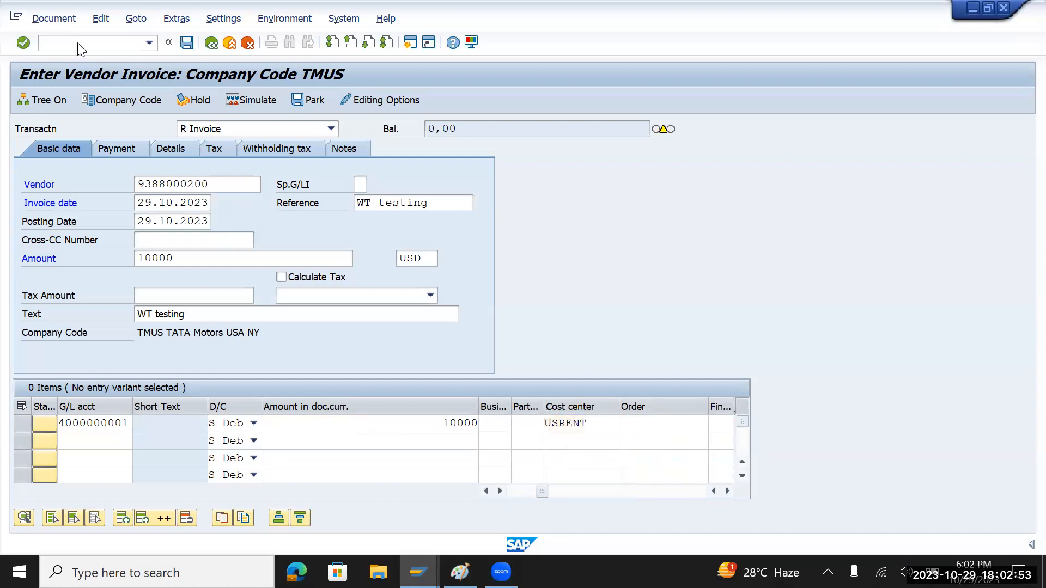
- Simulate the invoice with both withholding tax codes TI and TP, then return to its withholding tax data
{"action": "left_click", "coordinate": [295, 152]}
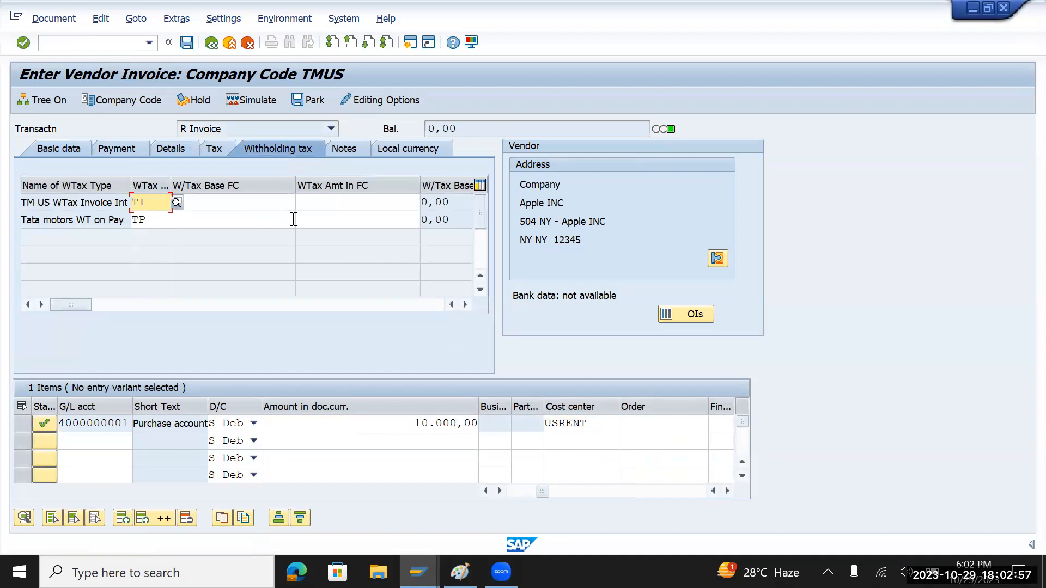
{"action": "left_click", "coordinate": [250, 100]}
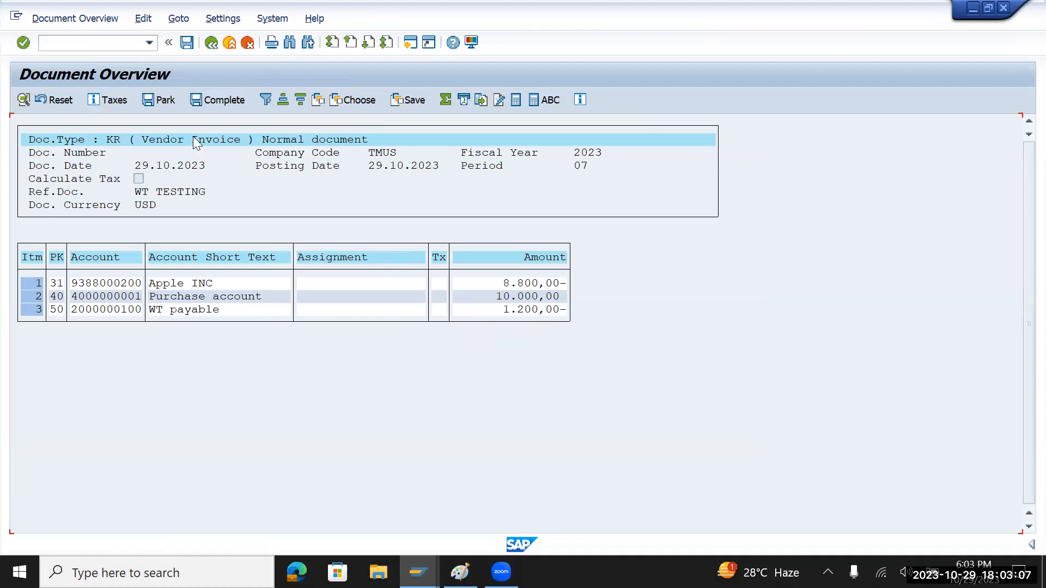
{"action": "left_click", "coordinate": [210, 44]}
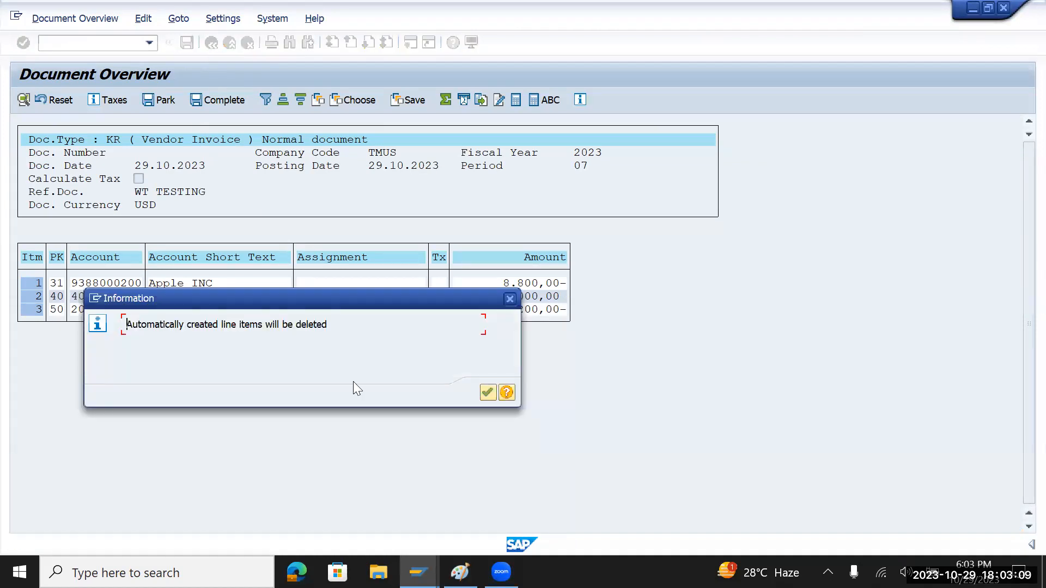
{"action": "left_click", "coordinate": [486, 390]}
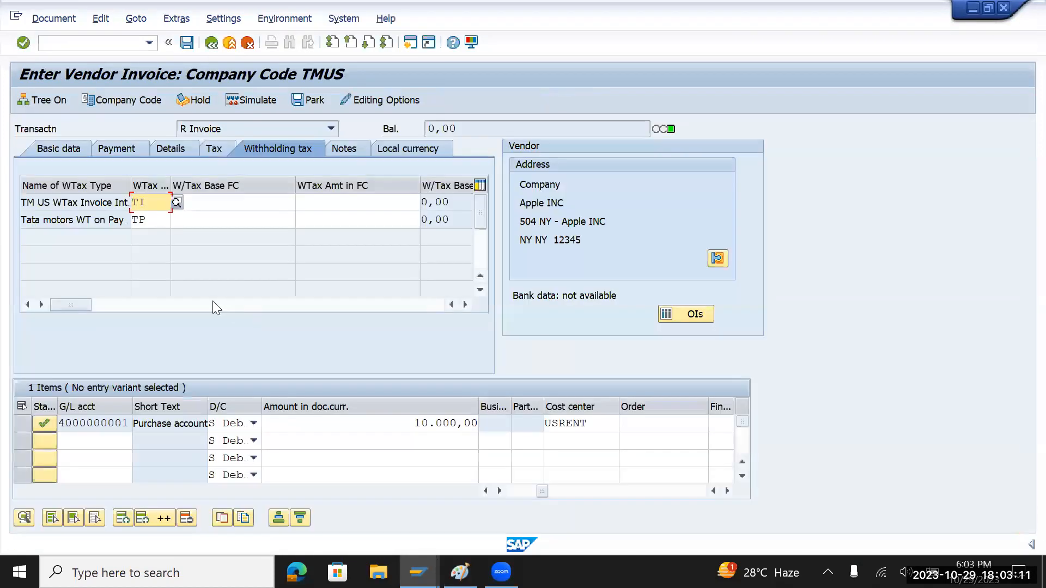
- Clear the TI withholding tax code from the invoice, simulate the posting without it, and return to the entry
{"action": "double_click", "coordinate": [149, 205]}
{"action": "key", "text": "Delete"}
{"action": "left_click", "coordinate": [255, 101]}
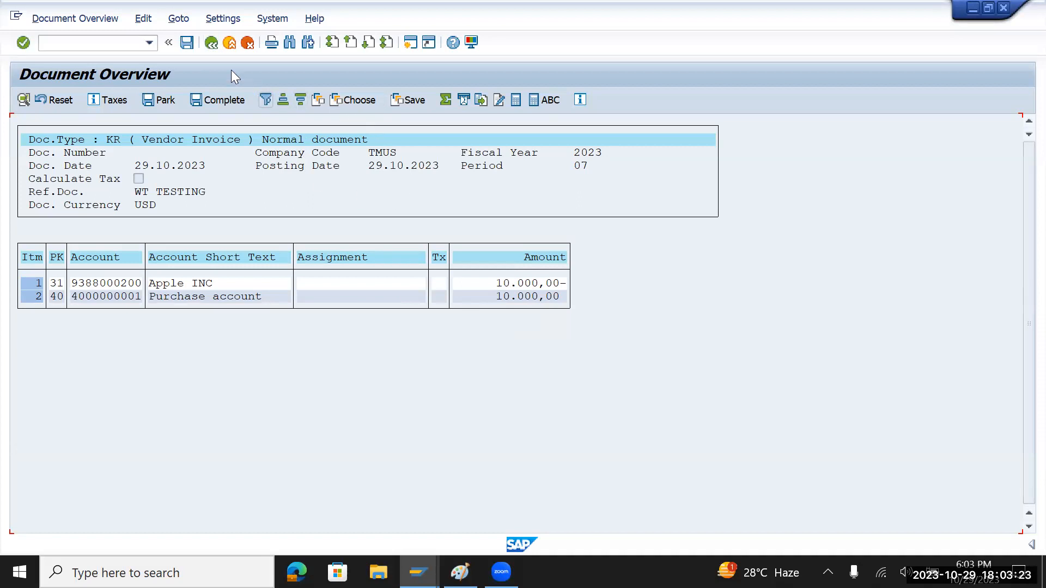
{"action": "left_click", "coordinate": [212, 48]}
{"action": "left_click", "coordinate": [487, 392]}
- Re-enter withholding tax code TI for the TM US WTax Invoice Interest type
{"action": "left_click", "coordinate": [158, 201]}
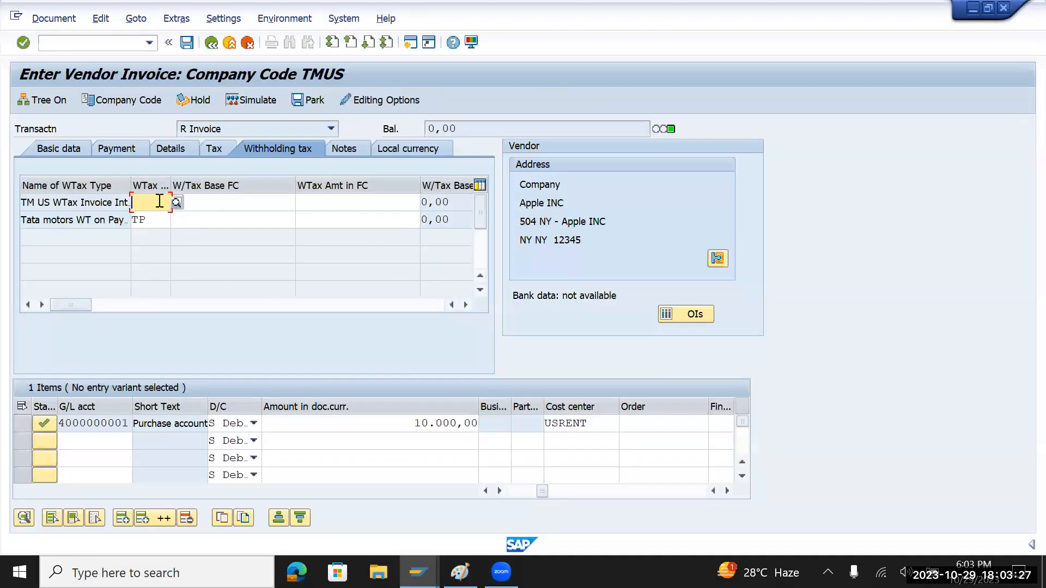
{"action": "type", "text": "TI"}
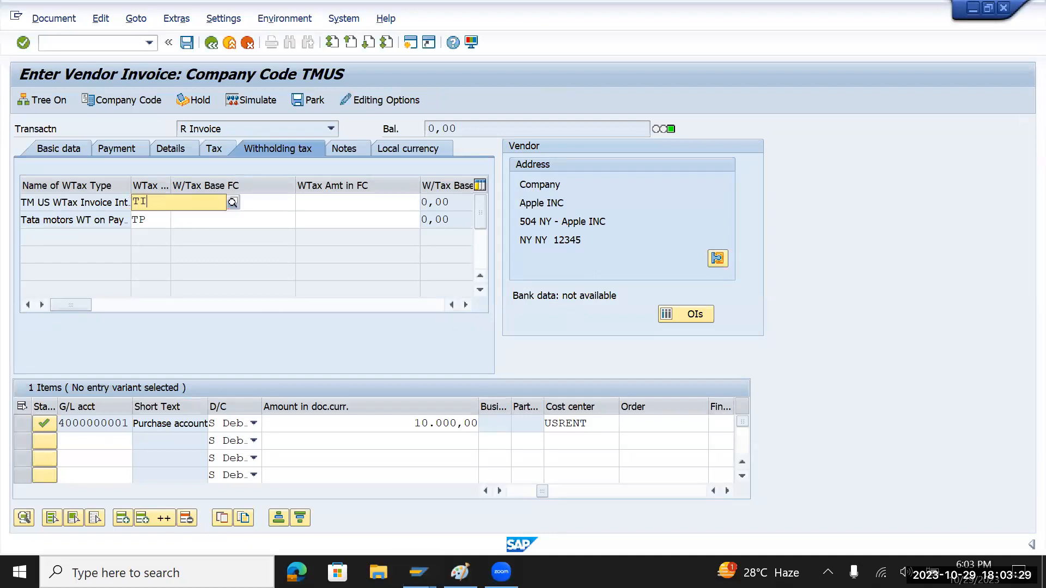
{"action": "key", "text": "Tab"}
{"action": "key", "text": "Tab"}
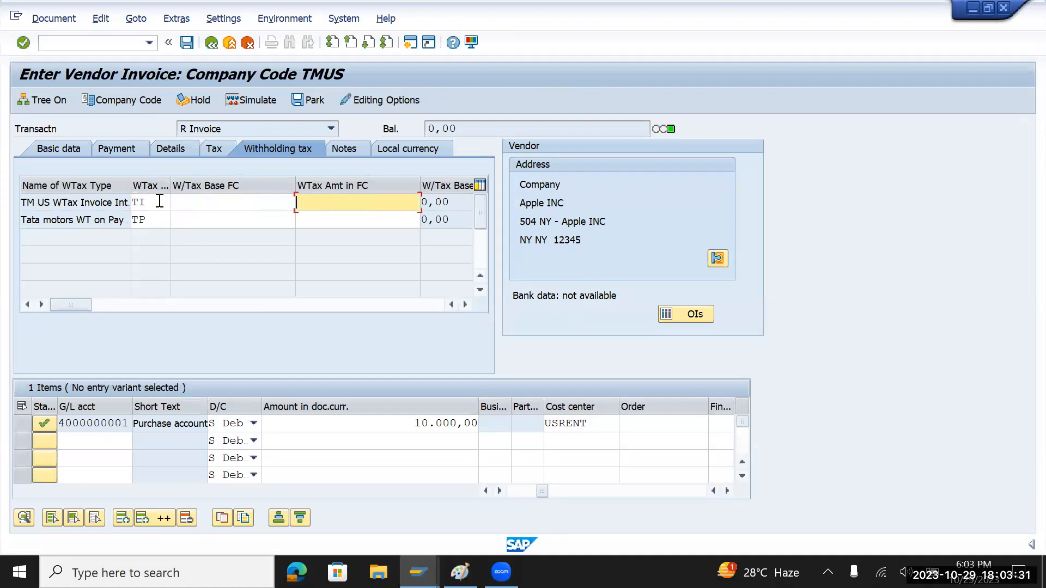
- Clear the TP withholding tax code from the Tata motors WT on Payments line and simulate the invoice
{"action": "left_click", "coordinate": [175, 221]}
{"action": "left_click", "coordinate": [162, 222]}
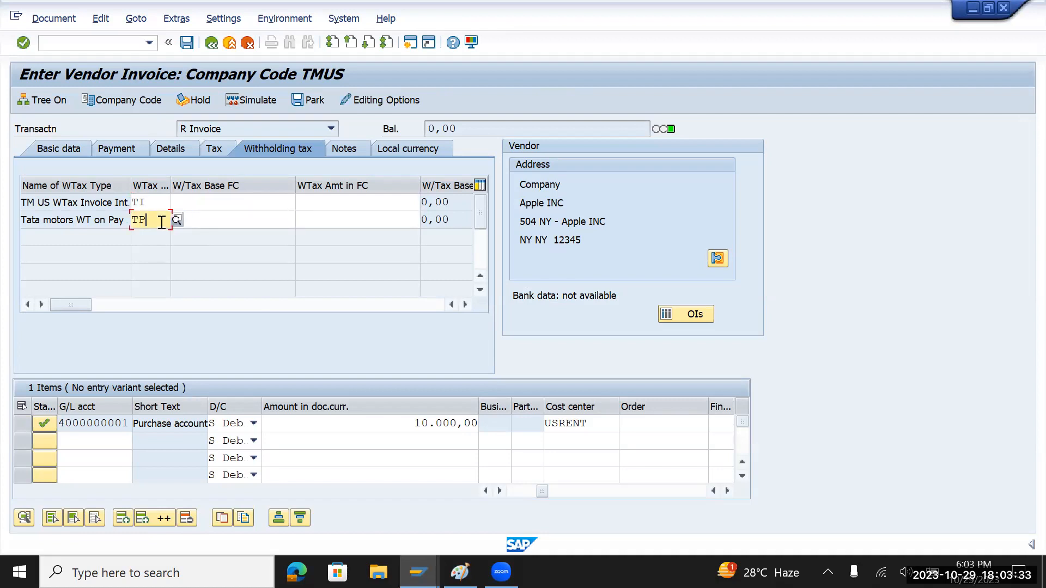
{"action": "key", "text": "BackSpace"}
{"action": "key", "text": "BackSpace"}
{"action": "left_click", "coordinate": [250, 106]}
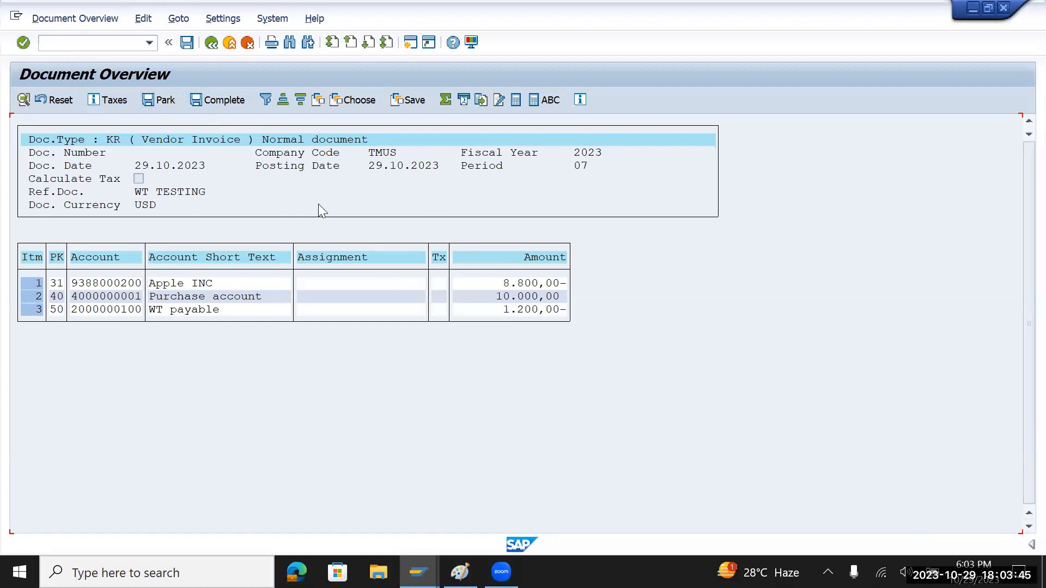
- Switch to the session showing the Apple INC business partner and exit it to SAP Easy Access with /n
{"action": "key", "text": "alt+Tab"}
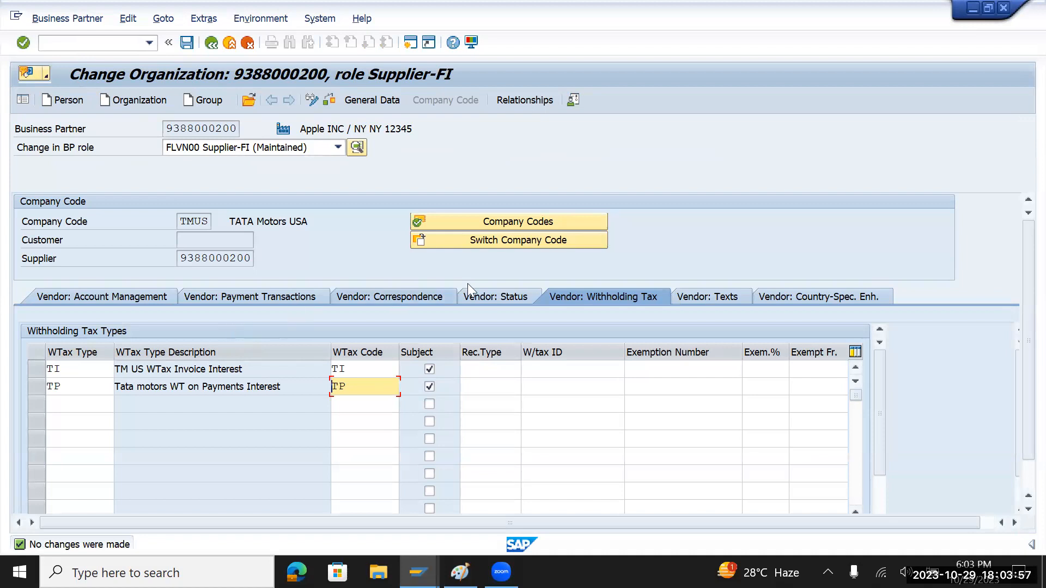
{"action": "left_click", "coordinate": [92, 46]}
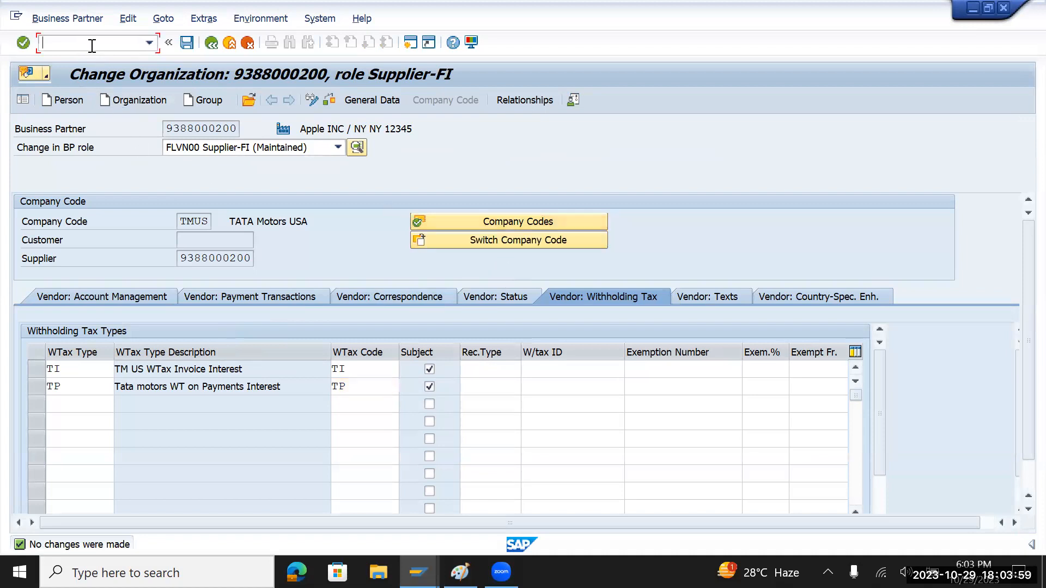
{"action": "type", "text": "/n"}
{"action": "key", "text": "Return"}
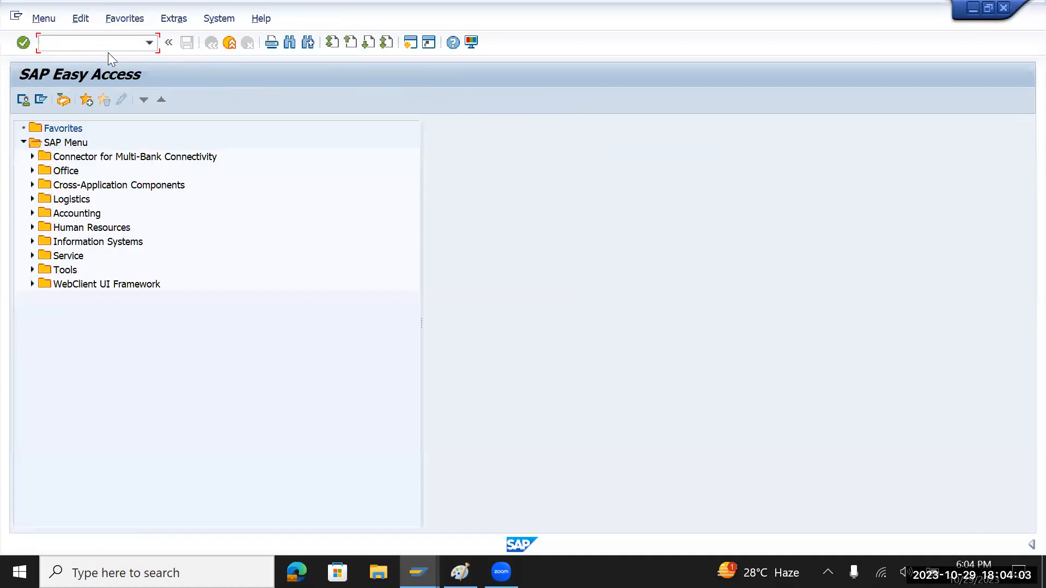